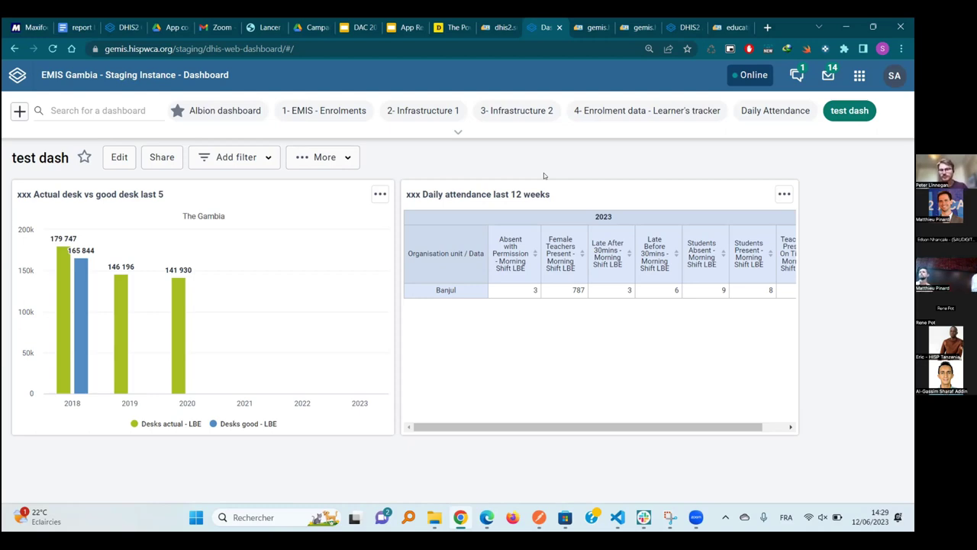
# Step: Launch Report builder from the DHIS2 apps menu by searching 're'
pyautogui.click(859, 76)
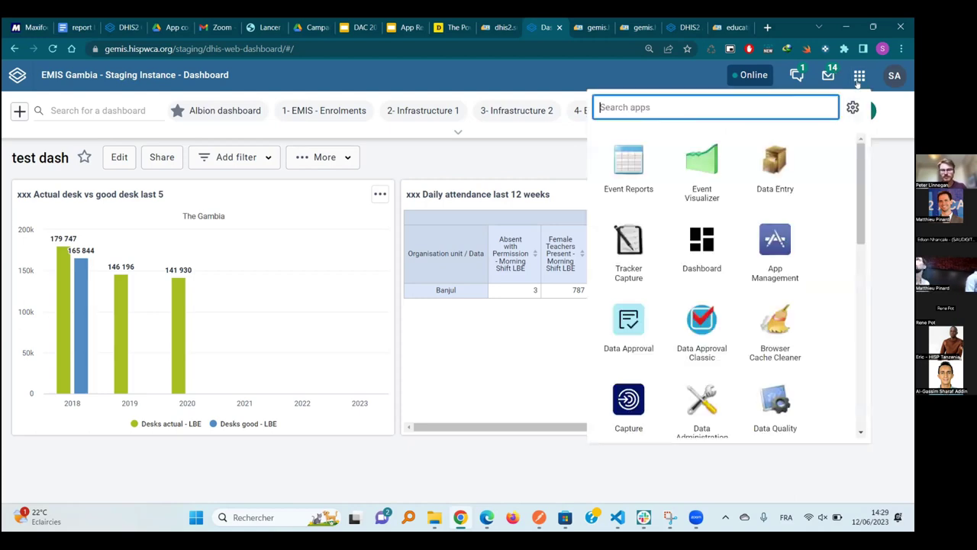
pyautogui.click(817, 102)
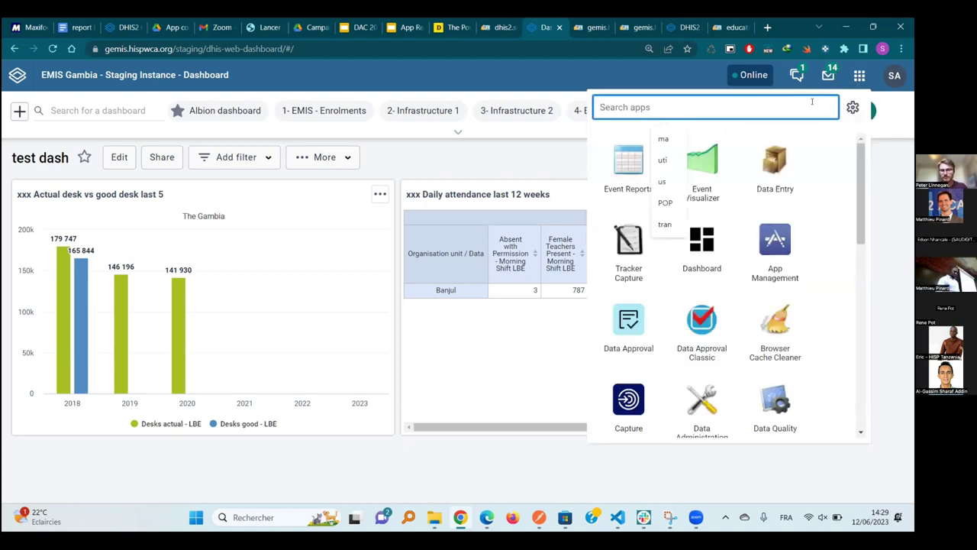
pyautogui.write('re')
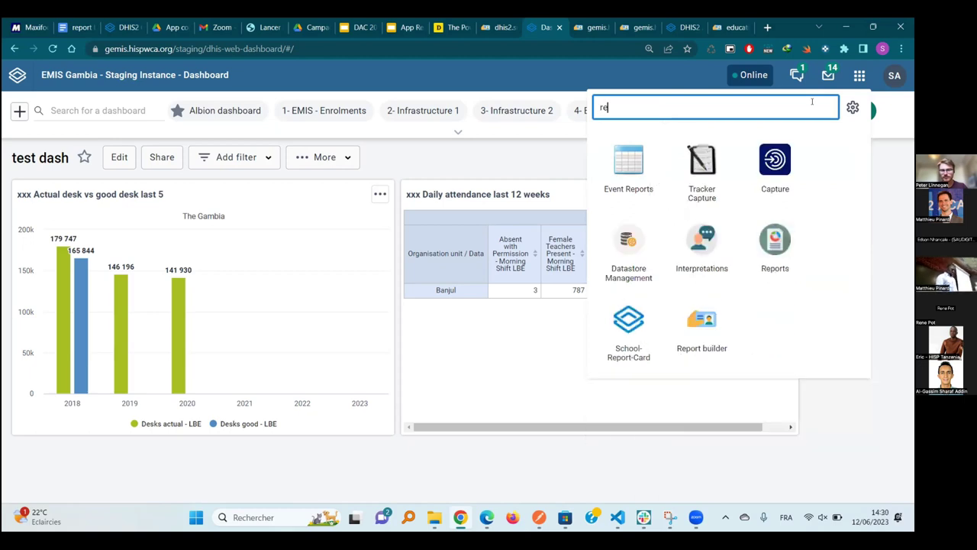
pyautogui.click(700, 344)
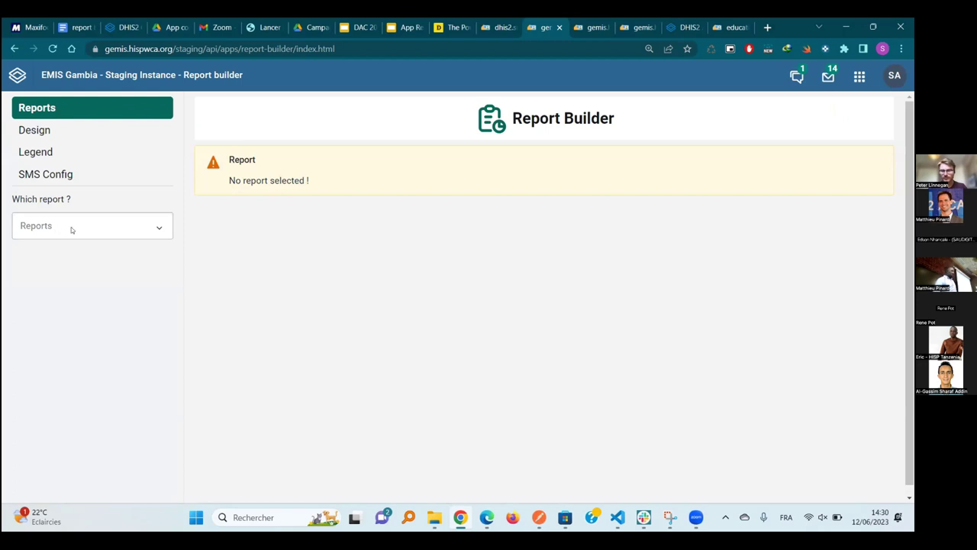
# Step: Load Gambia Report and scroll through its empty School Scorecard template
pyautogui.click(108, 226)
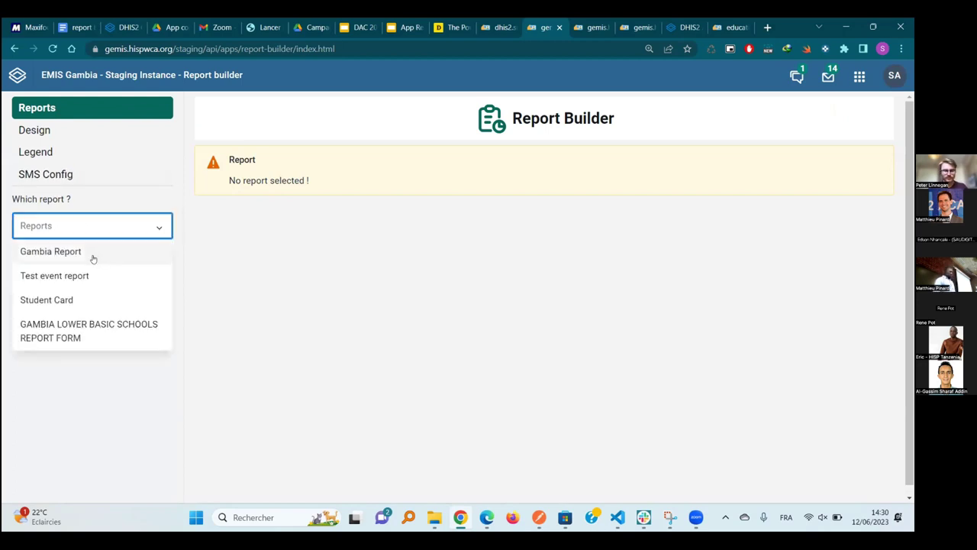
pyautogui.click(53, 256)
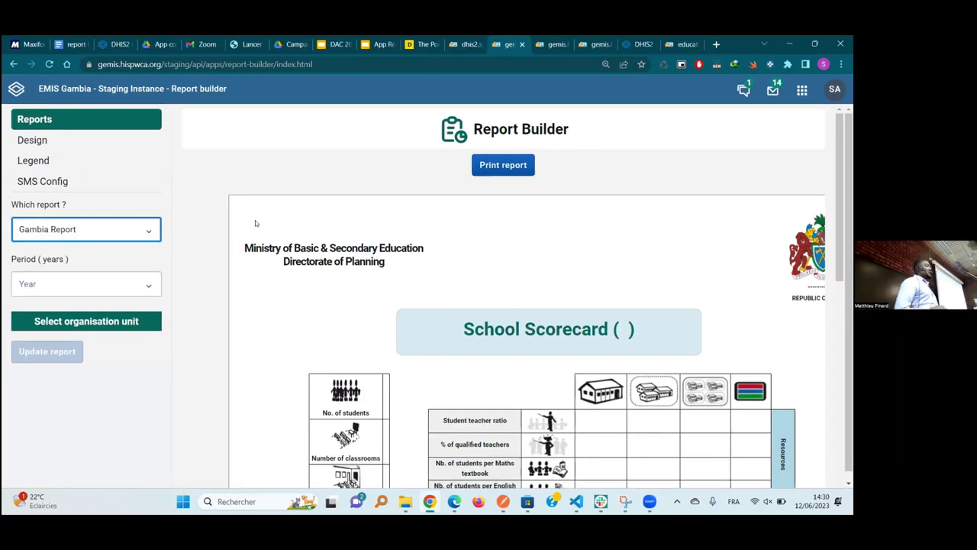
pyautogui.scroll(-1, 357, 247)
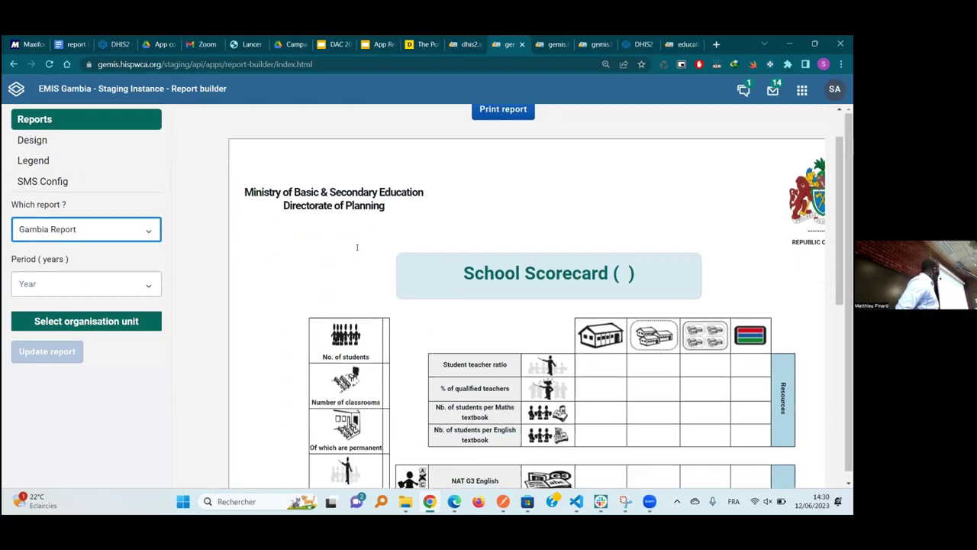
pyautogui.scroll(1, 356, 247)
pyautogui.scroll(-3, 357, 247)
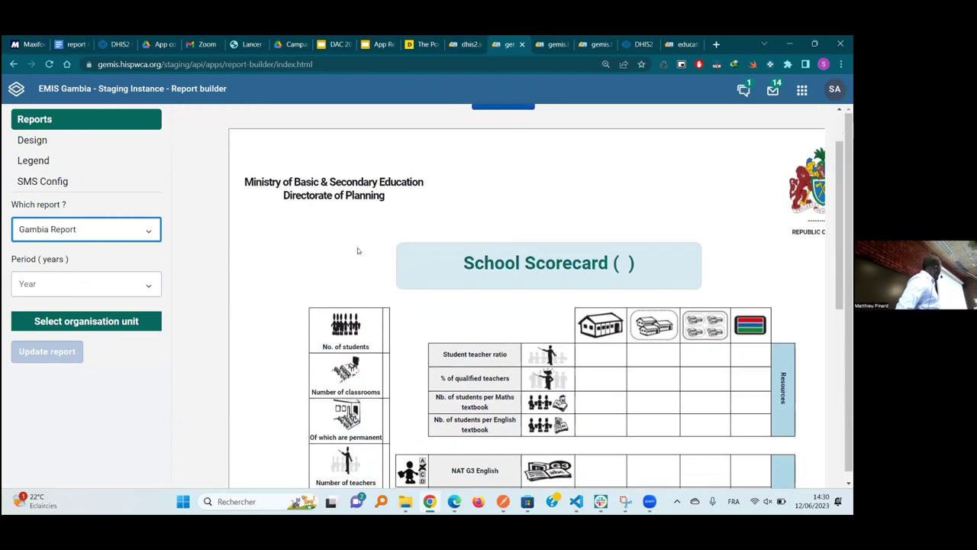
pyautogui.scroll(-2, 378, 262)
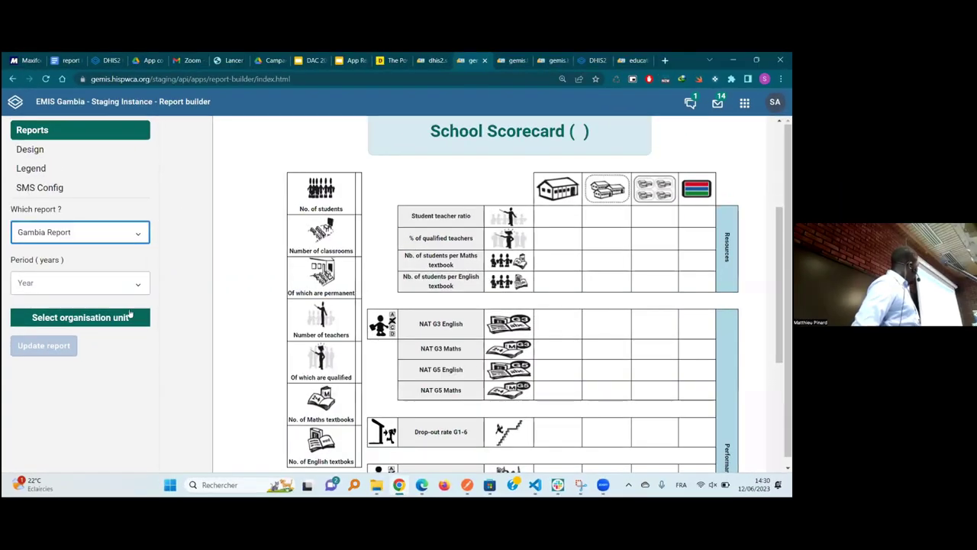
# Step: Set the period to 2021 and pick Region 1 under The Gambia as organisation unit
pyautogui.click(97, 281)
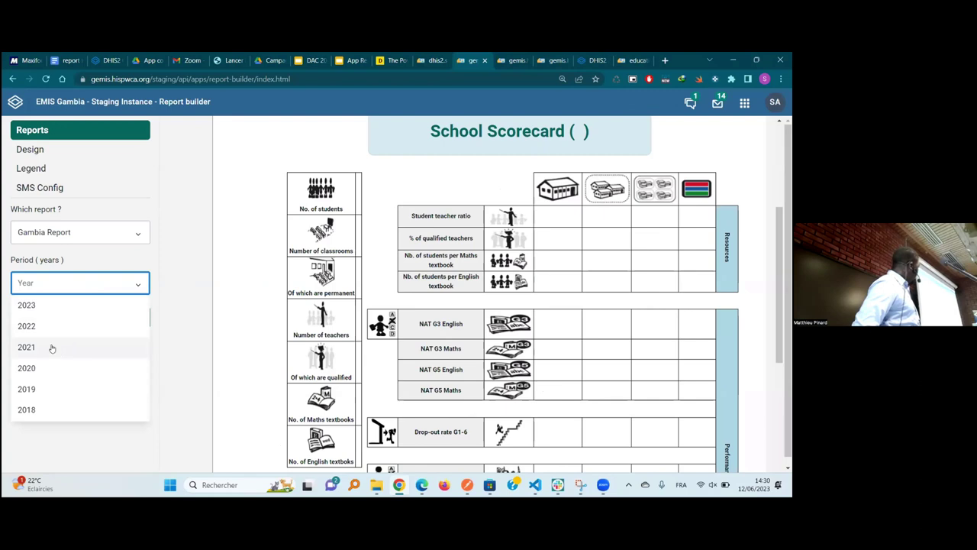
pyautogui.click(49, 346)
pyautogui.click(55, 318)
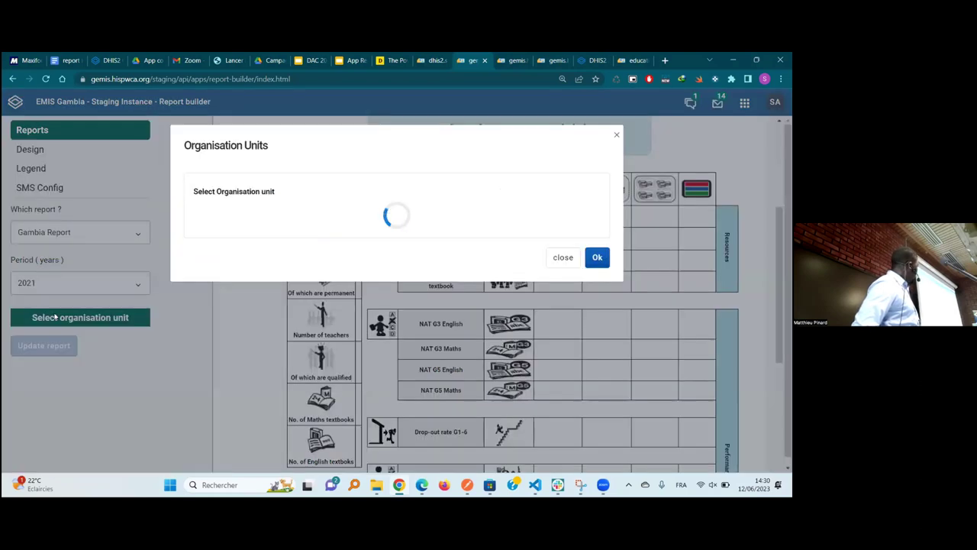
pyautogui.click(204, 209)
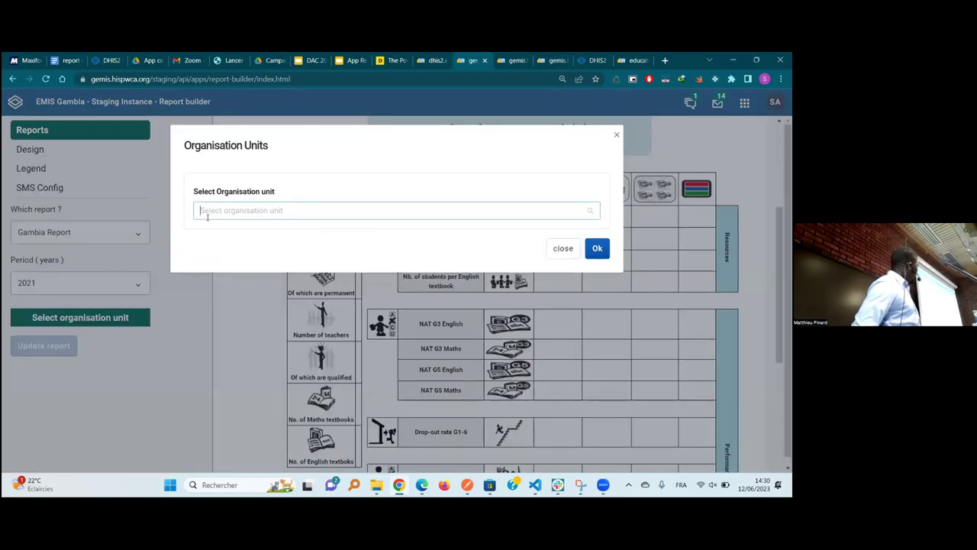
pyautogui.click(202, 233)
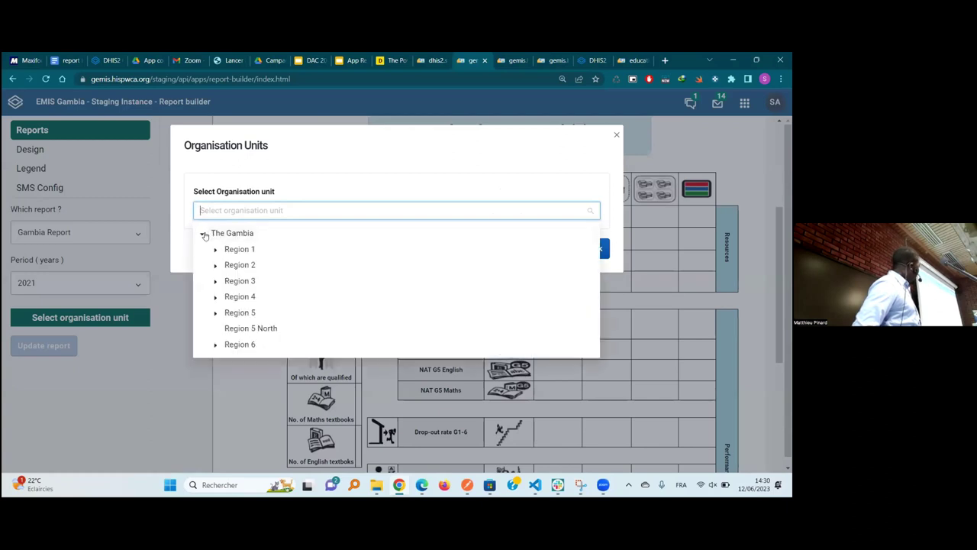
pyautogui.click(223, 250)
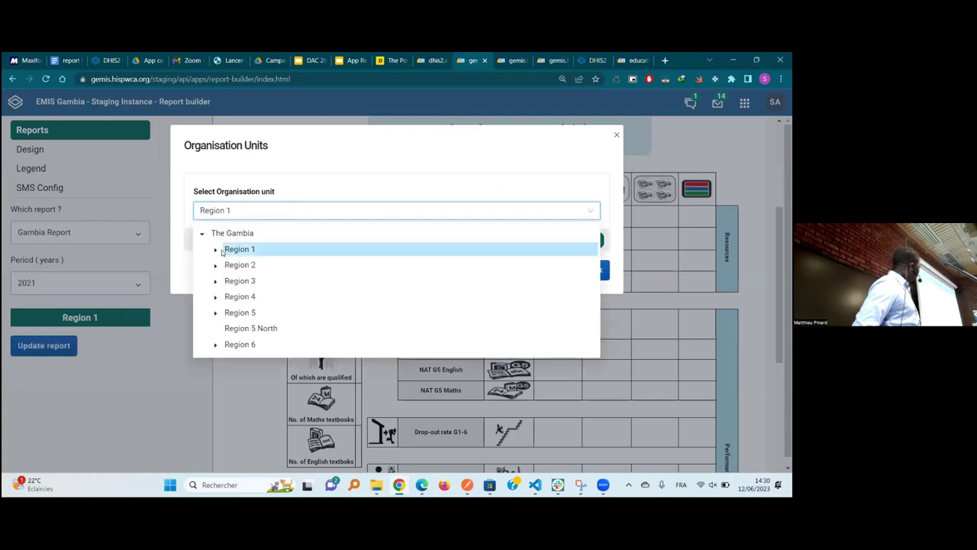
# Step: Drill through Region 1 and Banjul to Albion LBS - 10002, confirm, and update the report
pyautogui.click(214, 208)
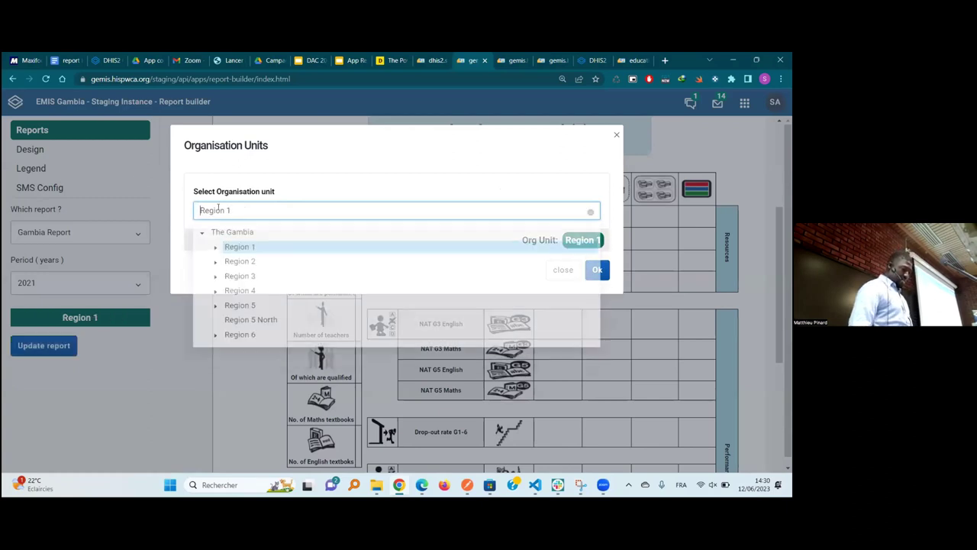
pyautogui.click(216, 249)
pyautogui.click(229, 265)
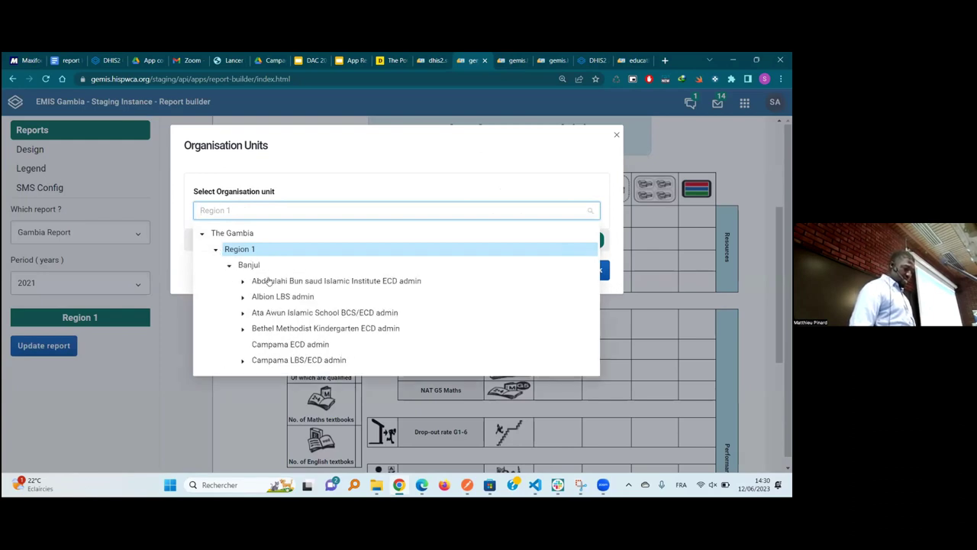
pyautogui.click(242, 297)
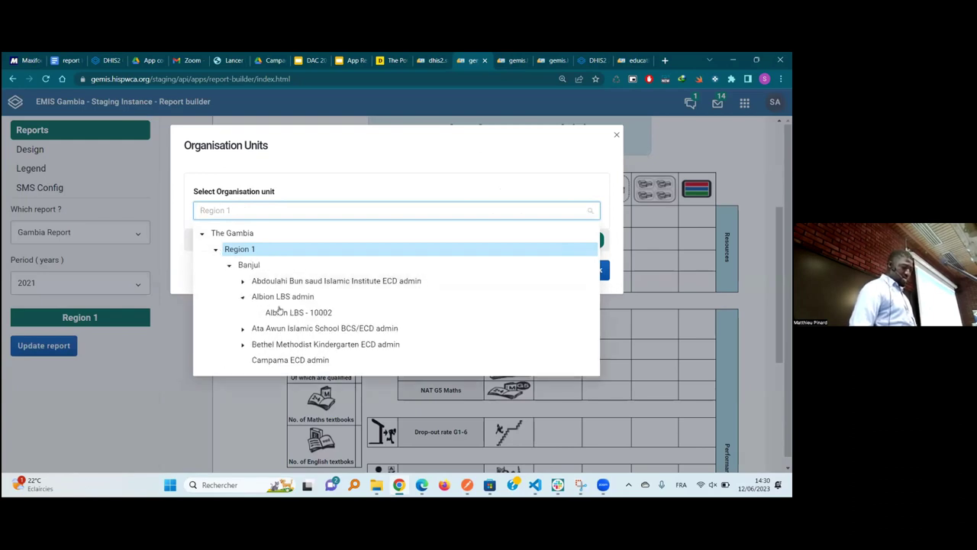
pyautogui.click(293, 313)
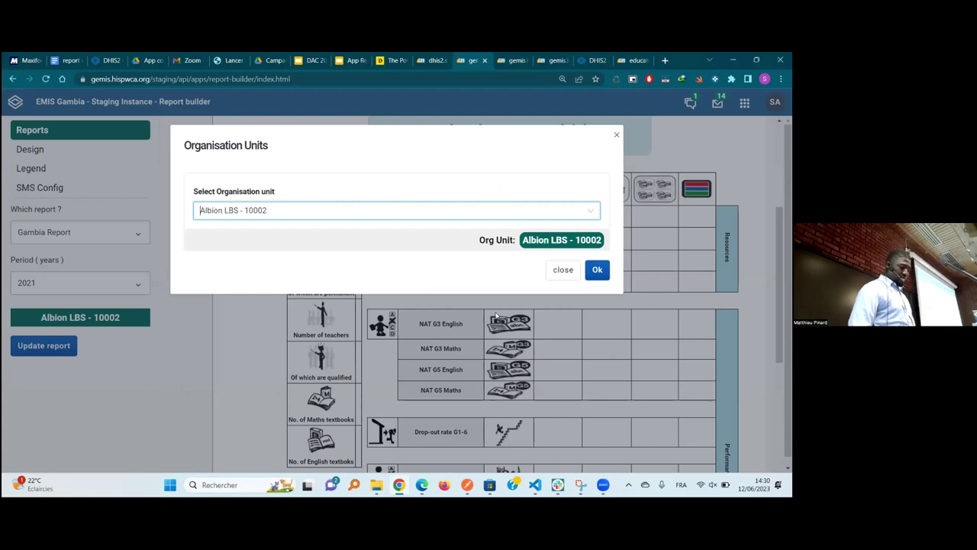
pyautogui.click(597, 270)
pyautogui.click(61, 346)
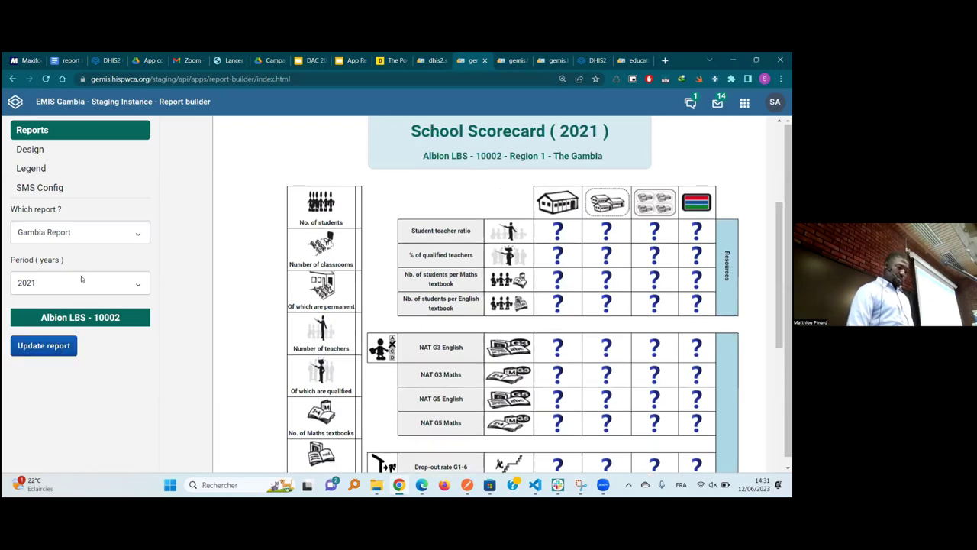
# Step: Regenerate the scorecard with the period changed to 2019
pyautogui.click(80, 279)
pyautogui.click(45, 384)
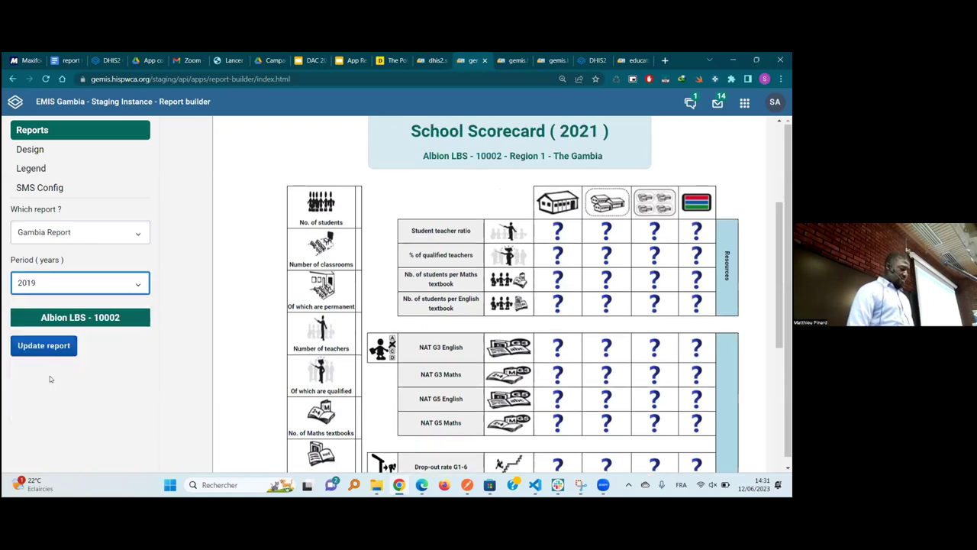
pyautogui.click(44, 347)
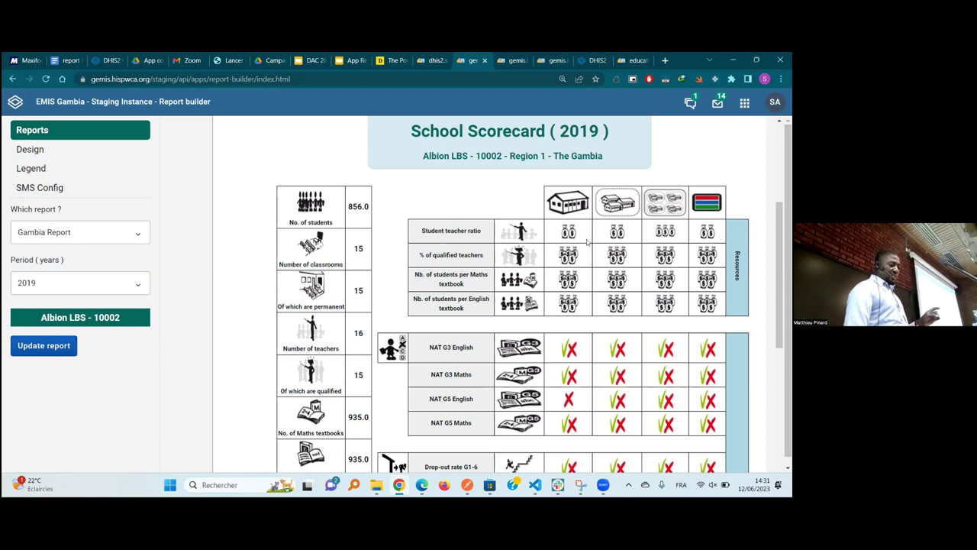
# Step: Review the filled 2019 scorecard, then go to the Design report list
pyautogui.scroll(-1, 587, 242)
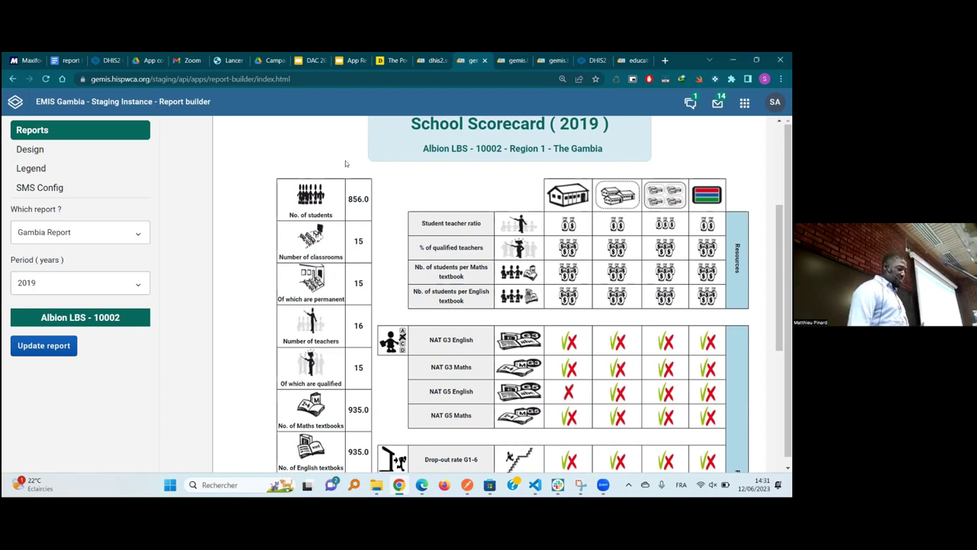
pyautogui.click(119, 153)
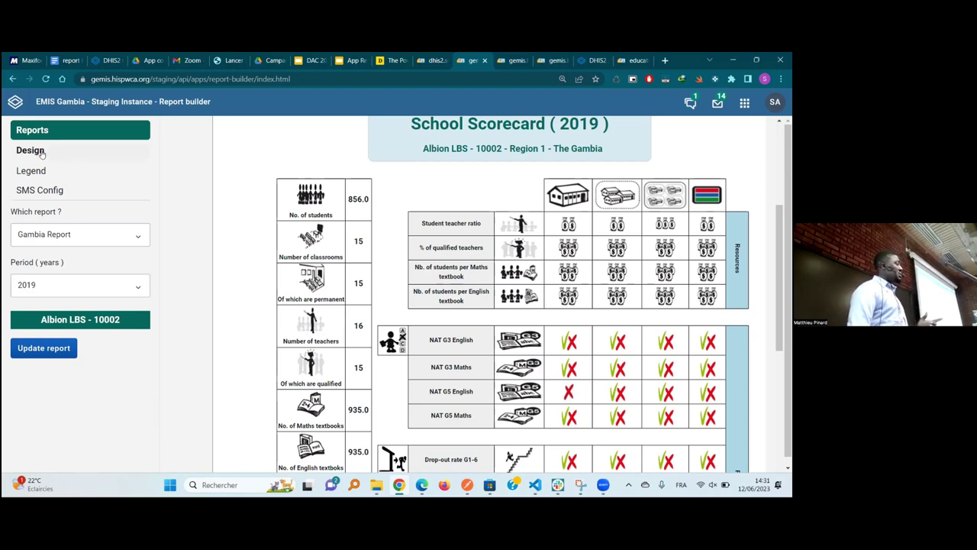
pyautogui.click(42, 154)
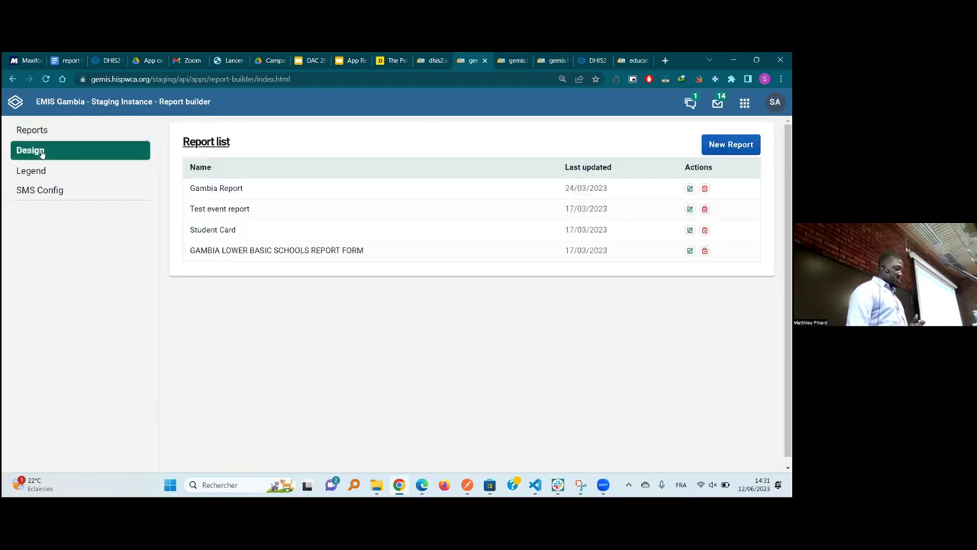
pyautogui.click(688, 189)
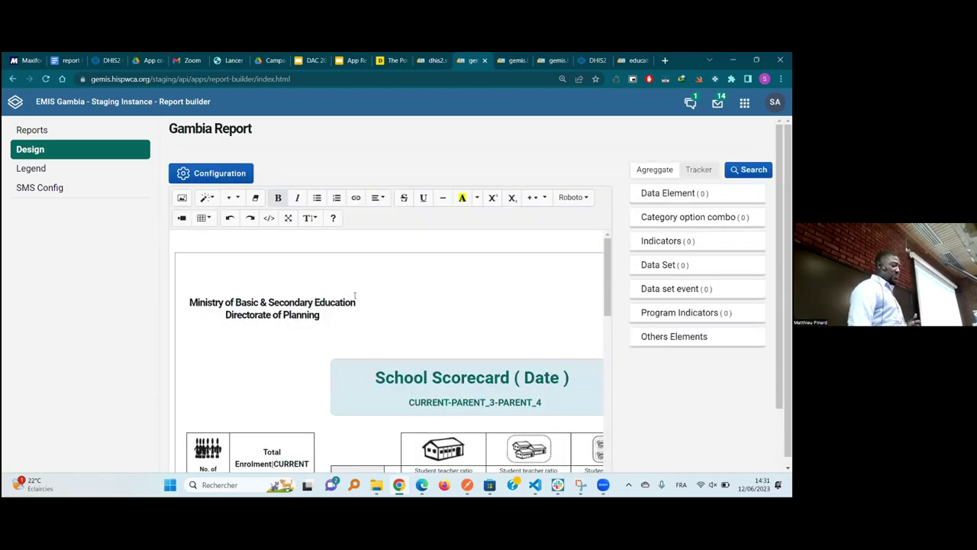
pyautogui.scroll(-1, 348, 290)
pyautogui.scroll(1, 338, 286)
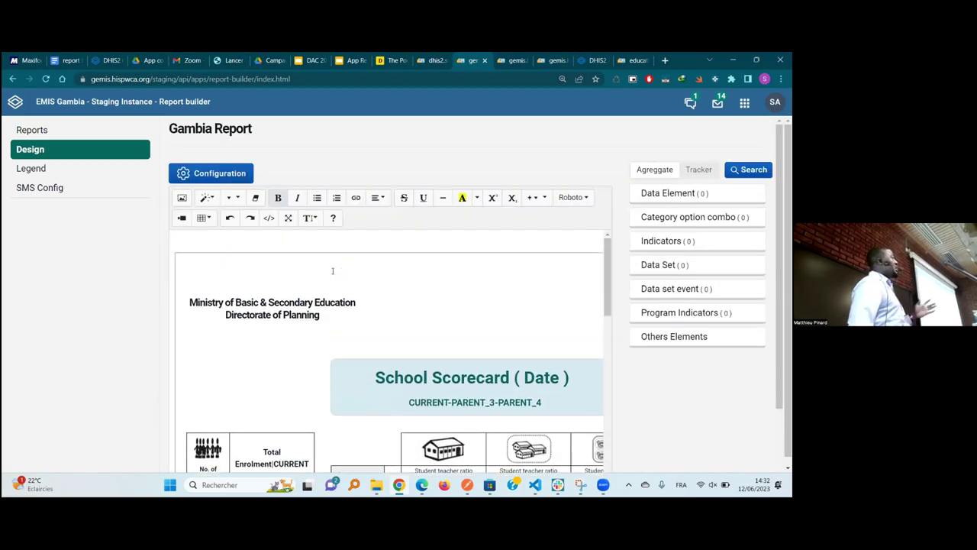
pyautogui.scroll(-3, 372, 273)
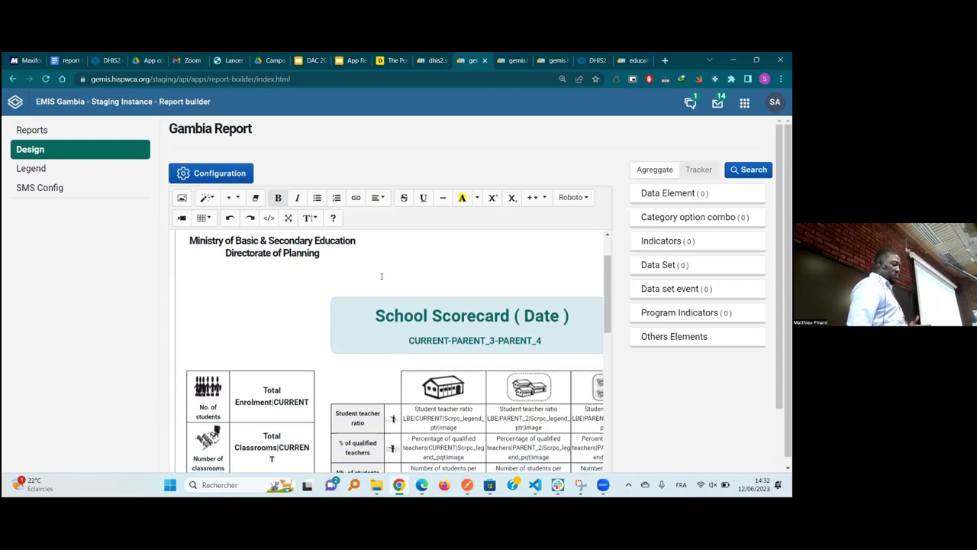
pyautogui.scroll(-1, 407, 278)
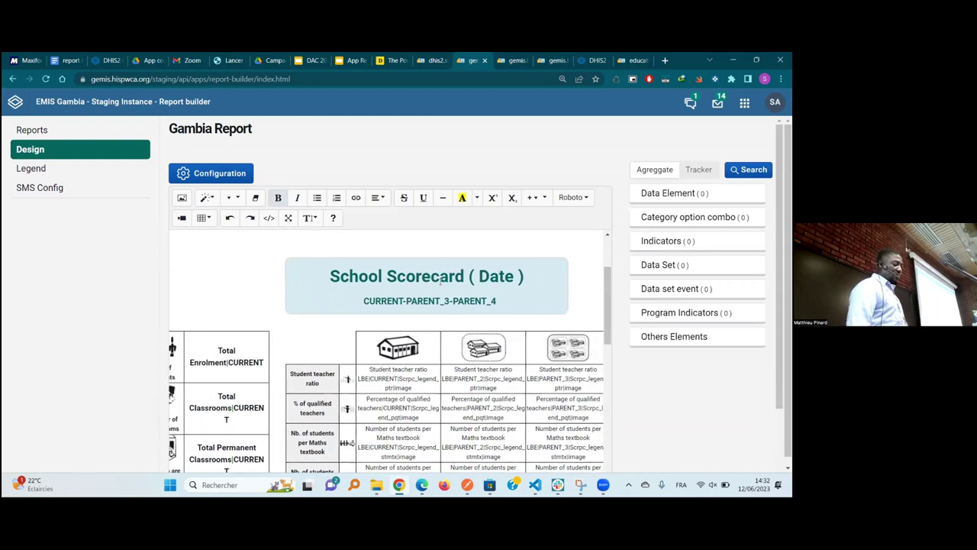
pyautogui.click(453, 276)
pyautogui.write('hdgdg')
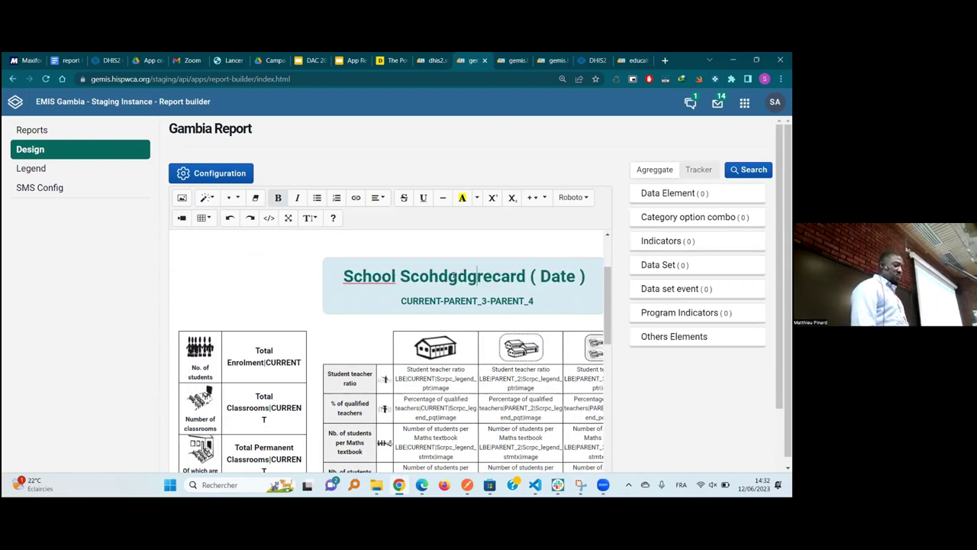
pyautogui.press('BackSpace')
pyautogui.press('BackSpace')
pyautogui.press('BackSpace')
pyautogui.press('BackSpace')
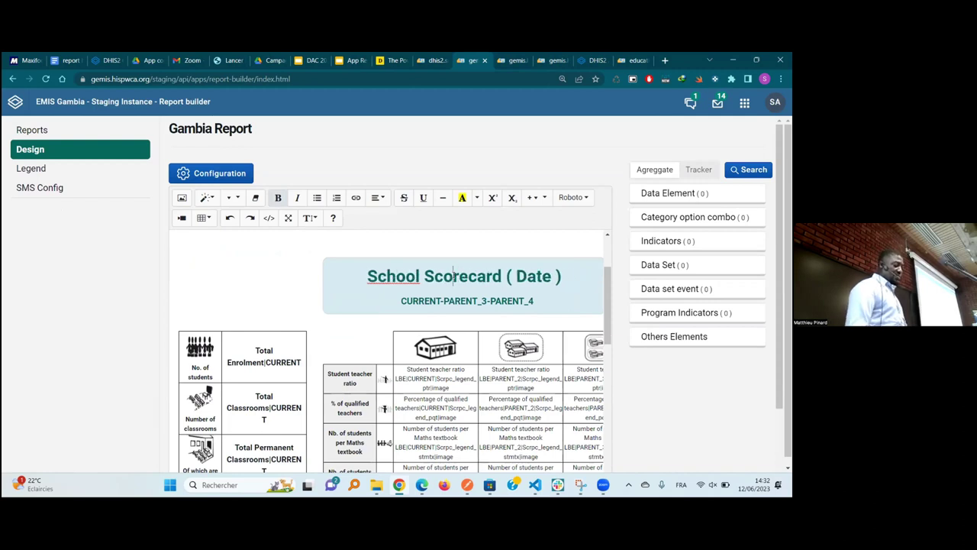
pyautogui.write('ol')
pyautogui.scroll(-3, 458, 321)
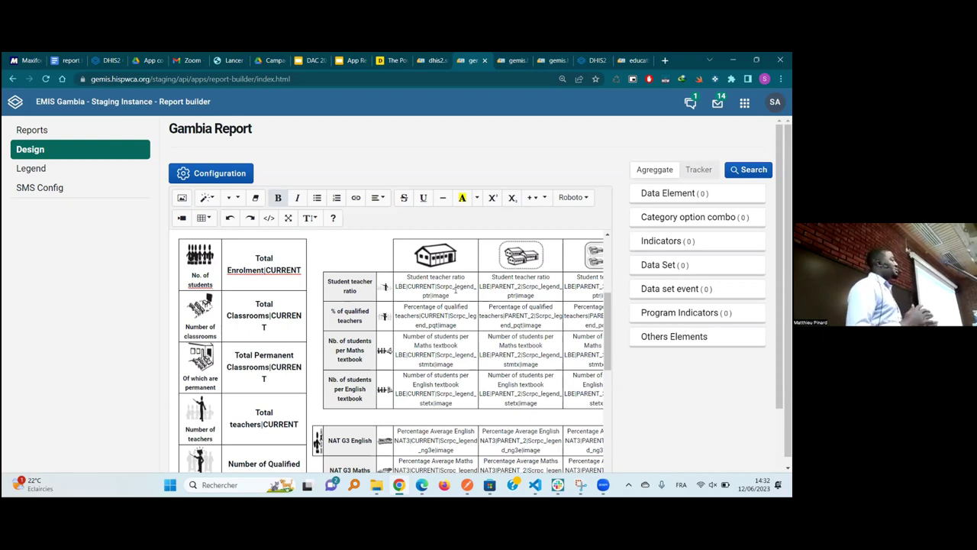
# Step: Add the Absent with Permission - Afternoon Shift LBE and SSE data elements in Configuration
pyautogui.click(198, 175)
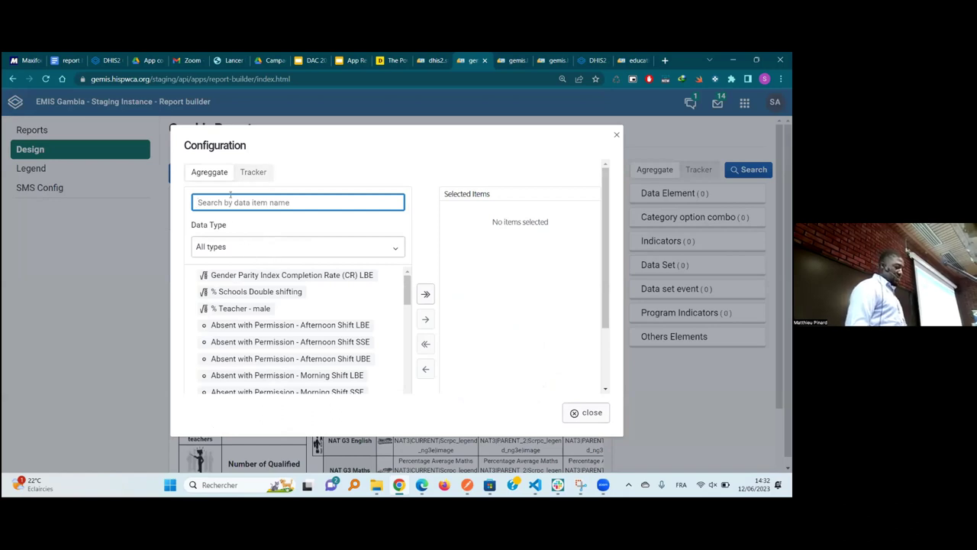
pyautogui.click(246, 245)
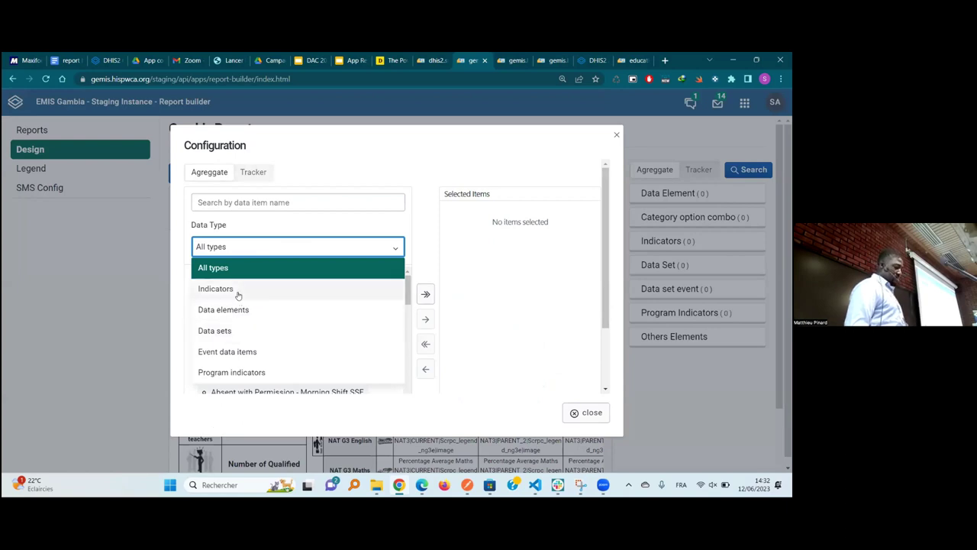
pyautogui.click(240, 309)
pyautogui.doubleClick(246, 327)
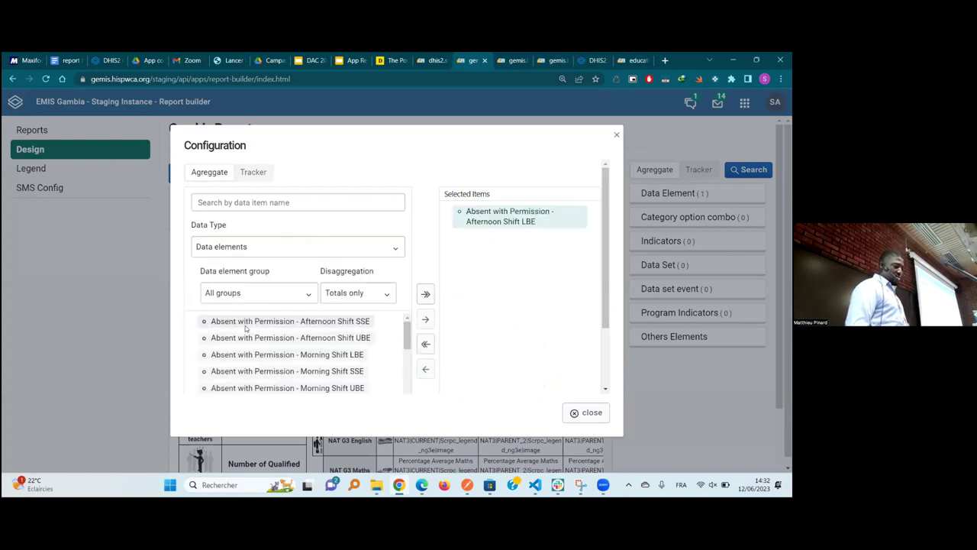
pyautogui.doubleClick(246, 326)
# Step: Close the configuration and delete the text in the first Student teacher ratio cell
pyautogui.click(587, 413)
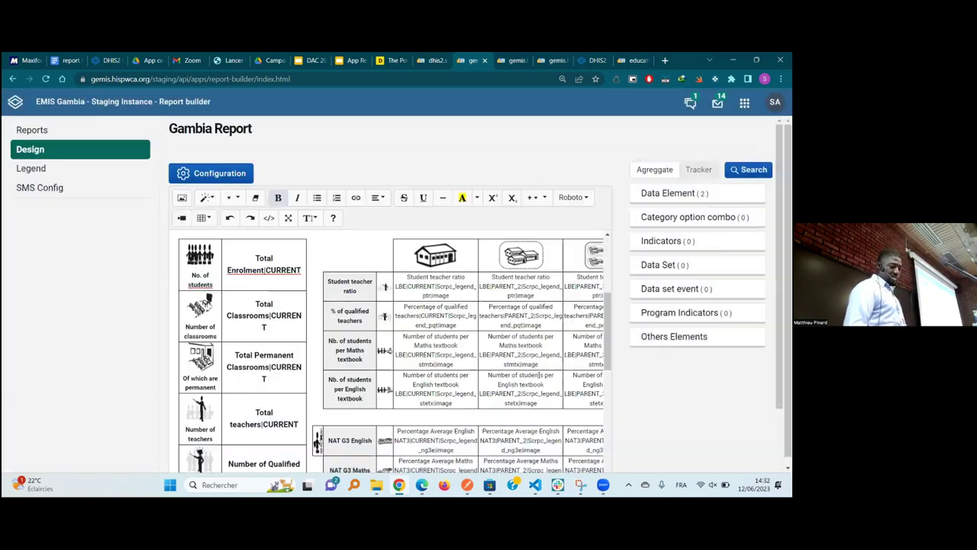
pyautogui.moveTo(452, 297); pyautogui.dragTo(409, 275)
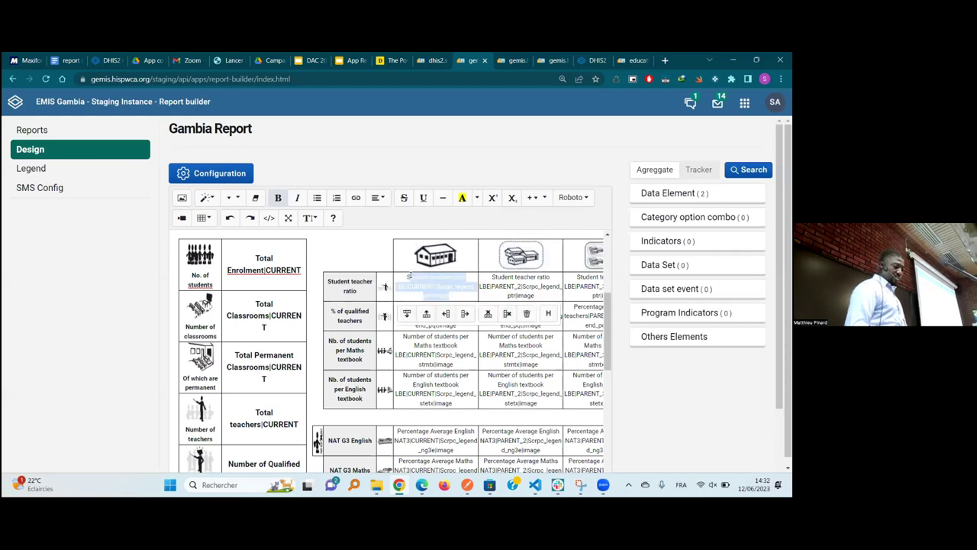
pyautogui.press('BackSpace')
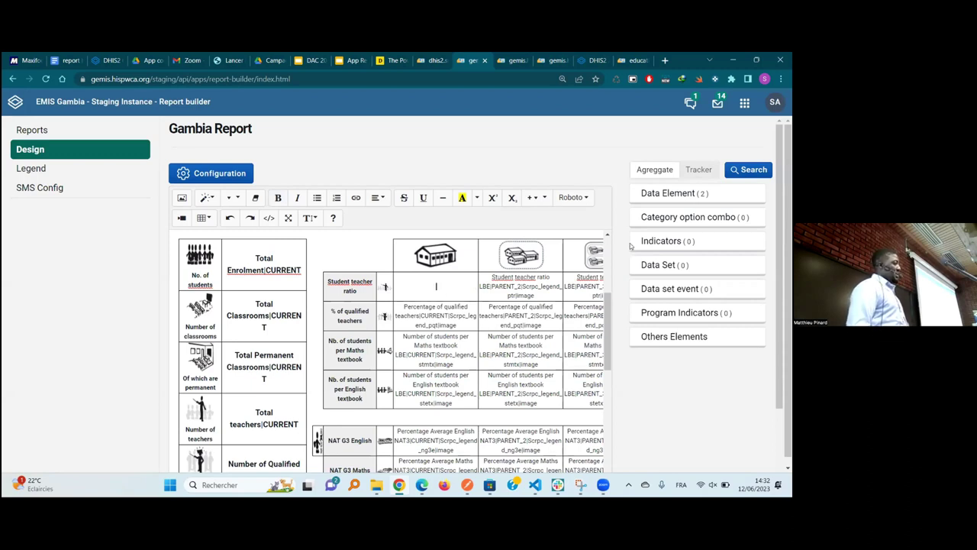
# Step: Insert Absent with Permission - Afternoon Shift LBE into the emptied Student teacher ratio cell
pyautogui.click(654, 199)
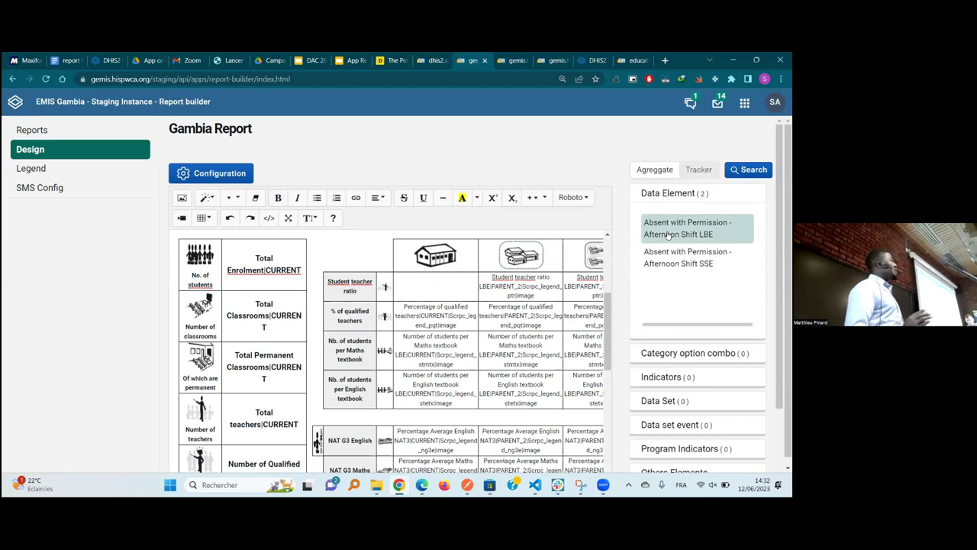
pyautogui.click(442, 283)
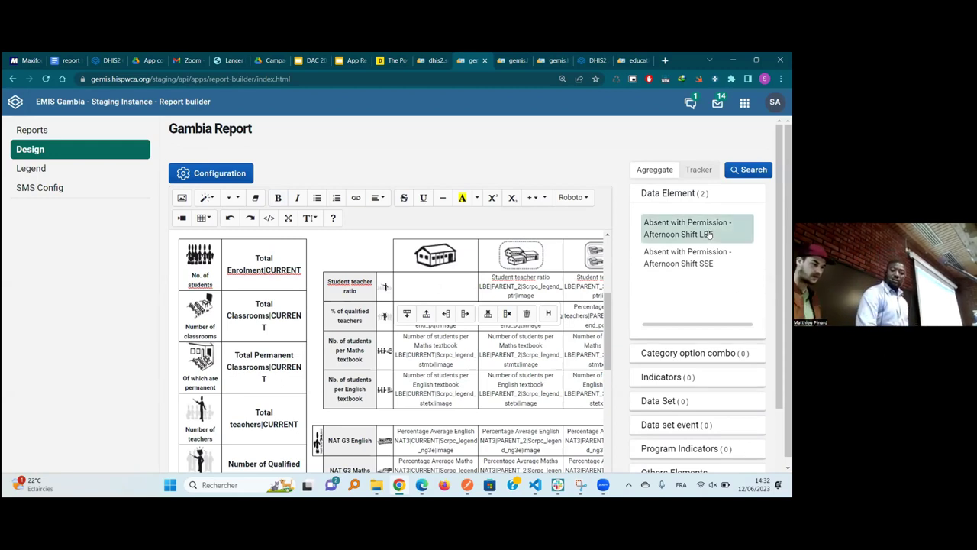
pyautogui.click(710, 235)
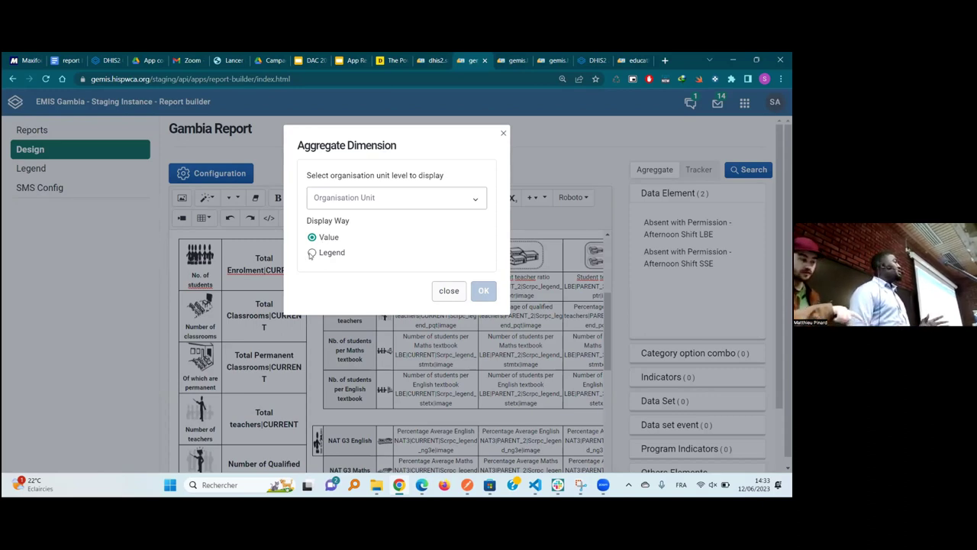
# Step: Display the data element by Legend, applying Legend Test rendered as Image
pyautogui.click(311, 253)
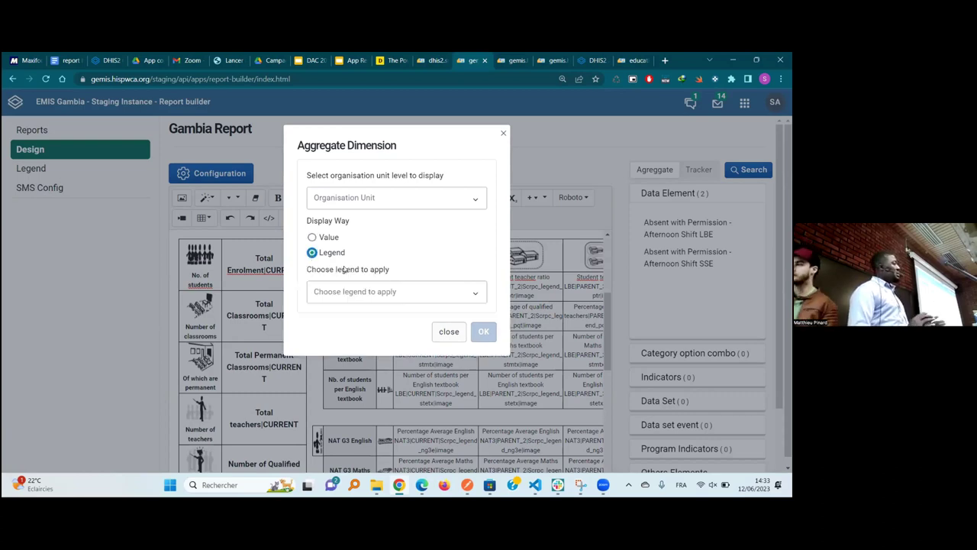
pyautogui.click(373, 292)
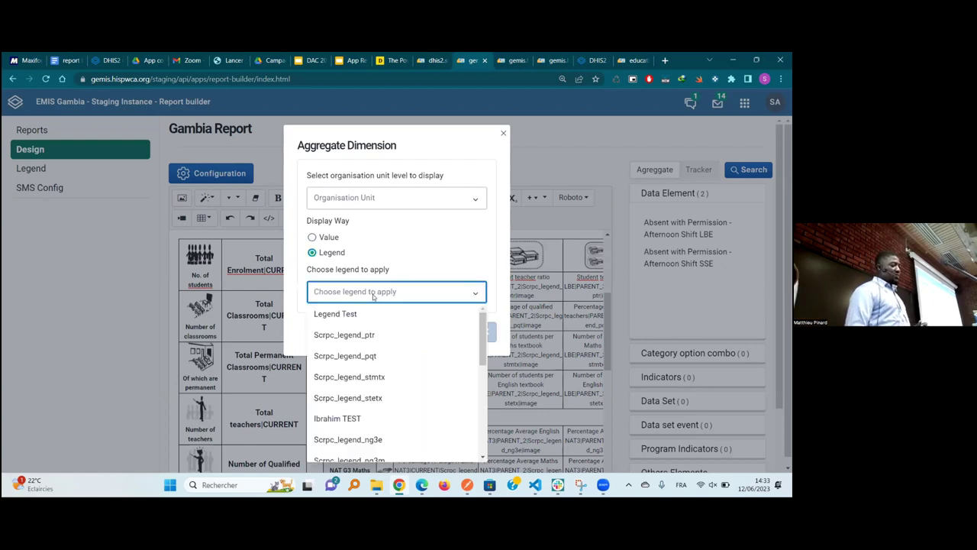
pyautogui.click(371, 313)
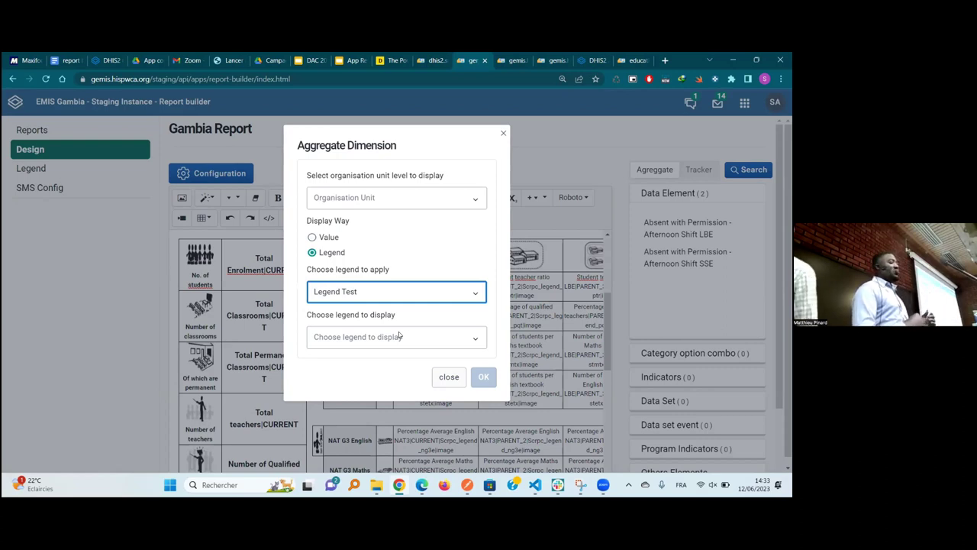
pyautogui.click(398, 336)
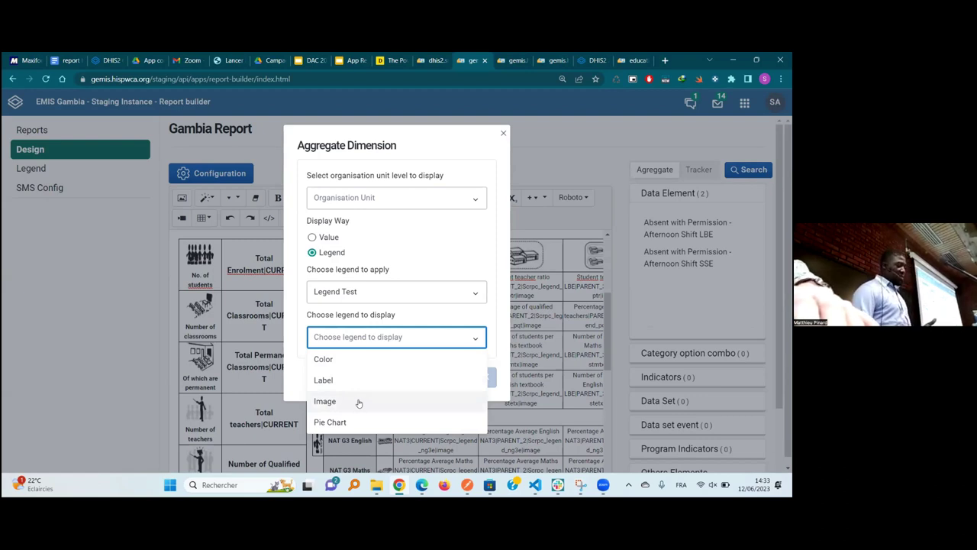
pyautogui.click(361, 402)
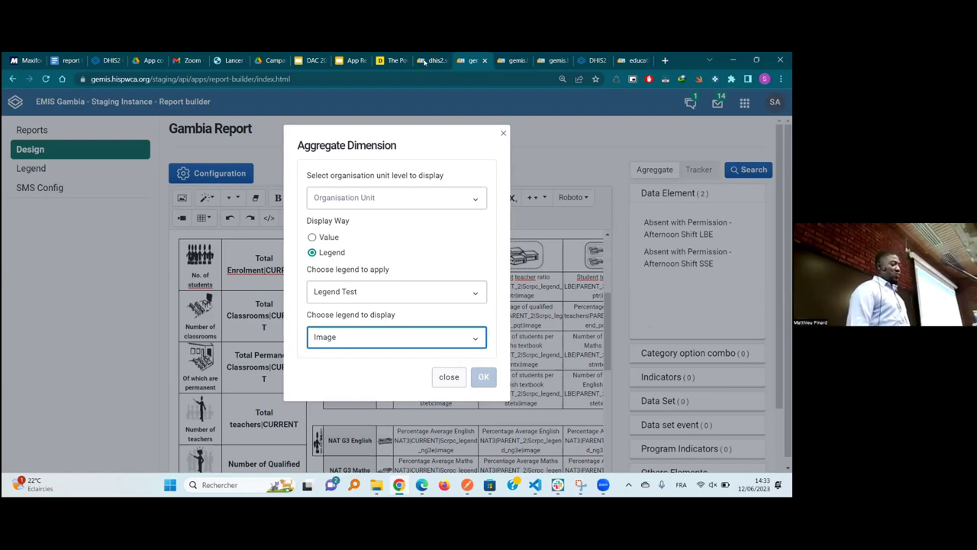
# Step: Detach the Report Builder tab, dock it back, and duplicate it with Dupliquer
pyautogui.rightClick(463, 54)
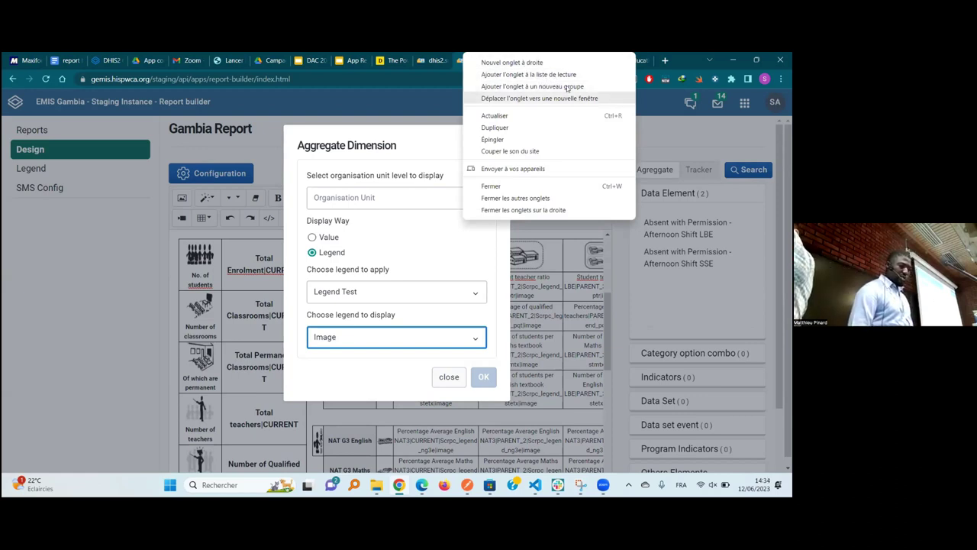
pyautogui.click(568, 97)
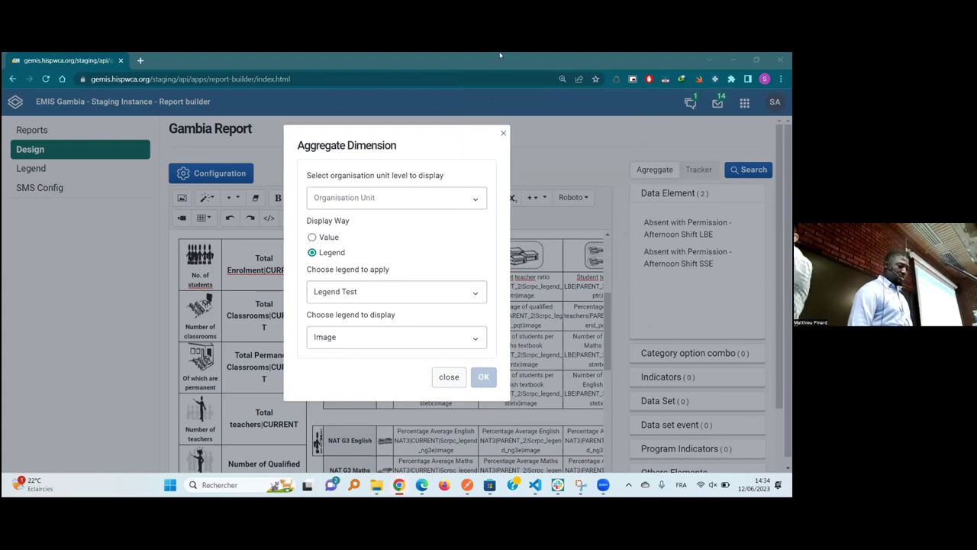
pyautogui.press('Escape')
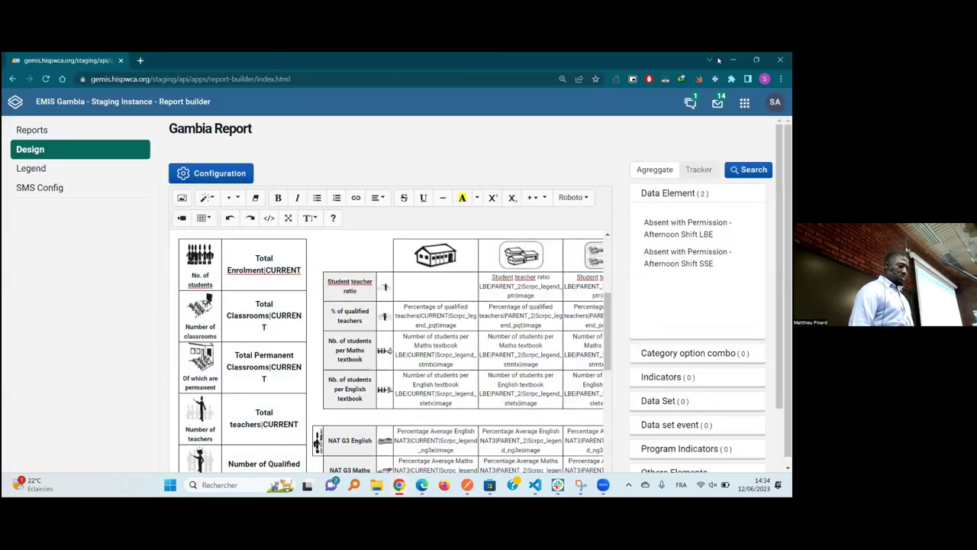
pyautogui.moveTo(64, 60); pyautogui.dragTo(458, 77)
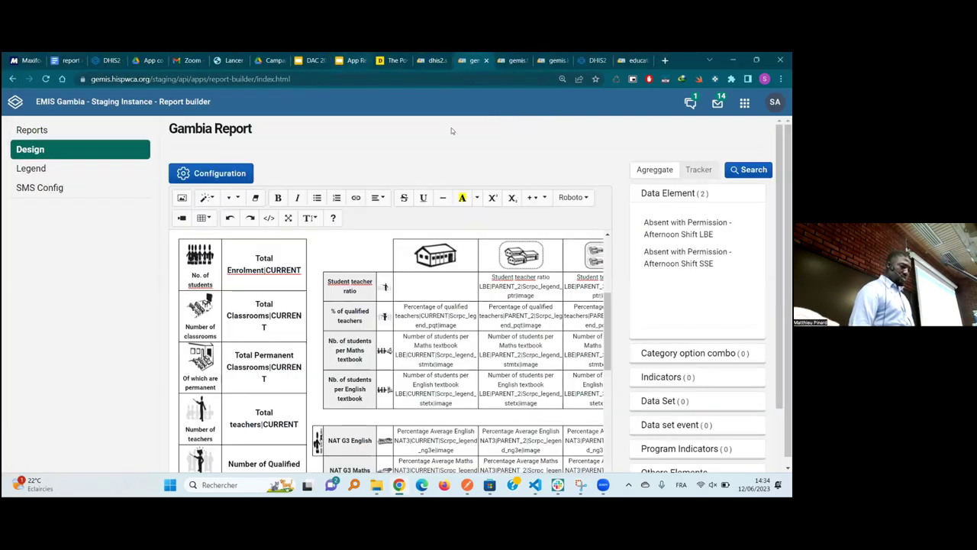
pyautogui.rightClick(461, 61)
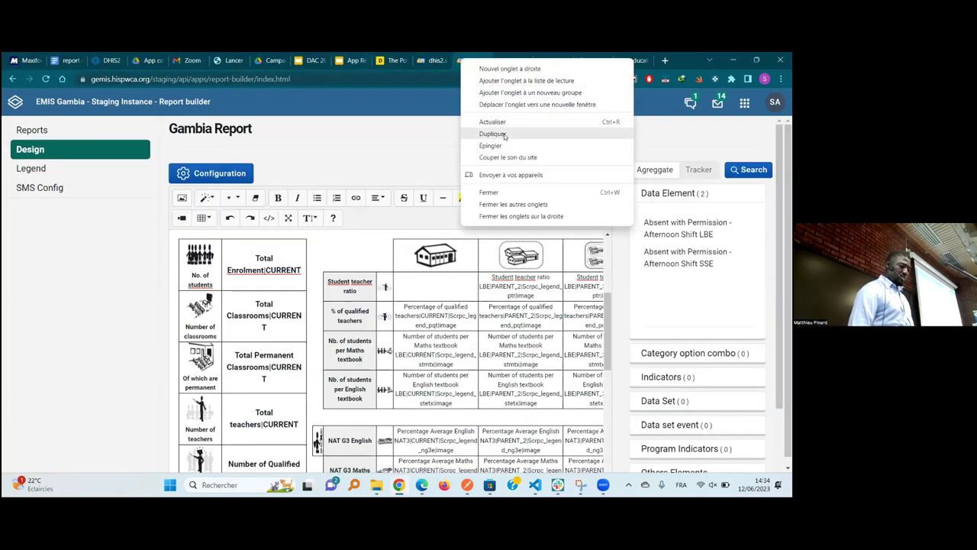
pyautogui.click(504, 135)
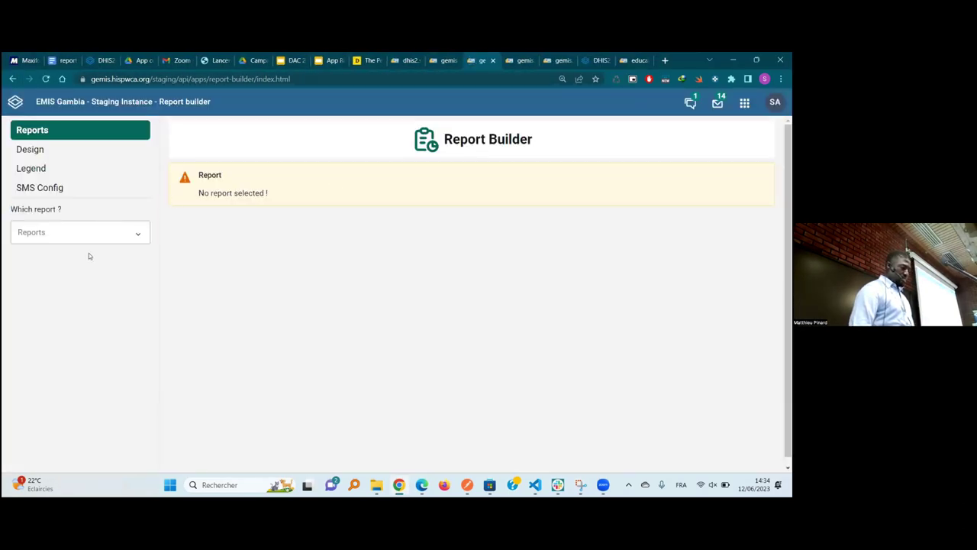
# Step: Load Gambia Report in the new tab with the period set to 2019
pyautogui.click(84, 233)
pyautogui.click(77, 255)
pyautogui.click(70, 281)
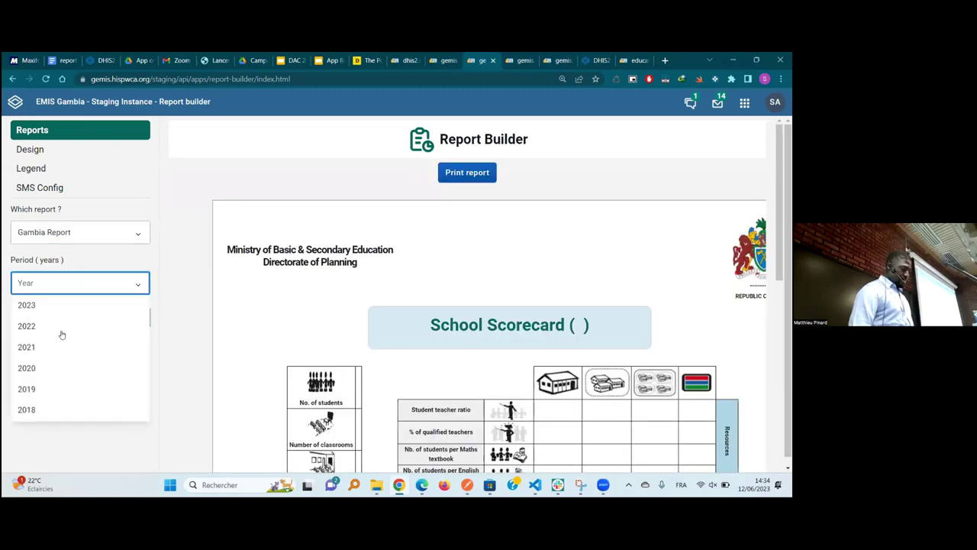
pyautogui.click(56, 387)
# Step: Choose Albion LBS - 10002 via Region 1 and Banjul, then update the scorecard
pyautogui.click(58, 323)
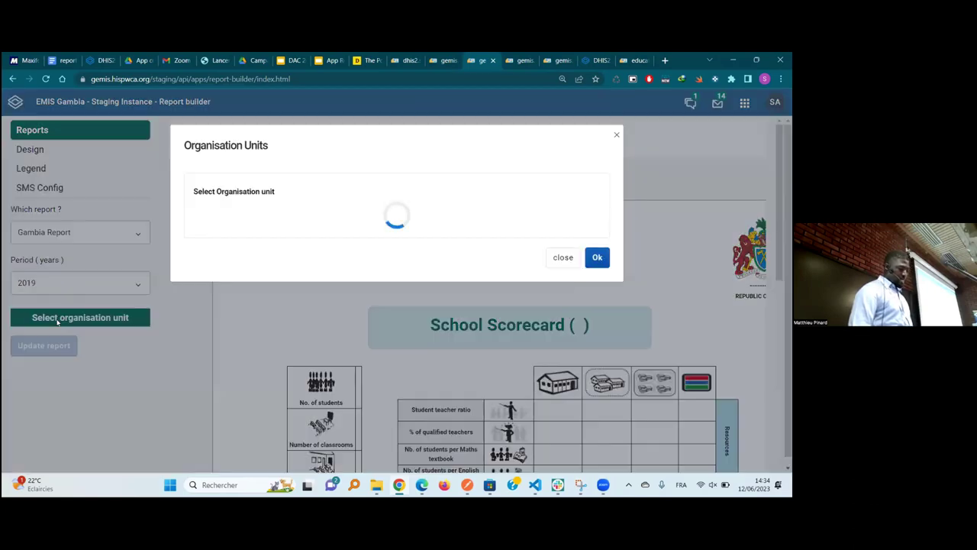
pyautogui.click(211, 216)
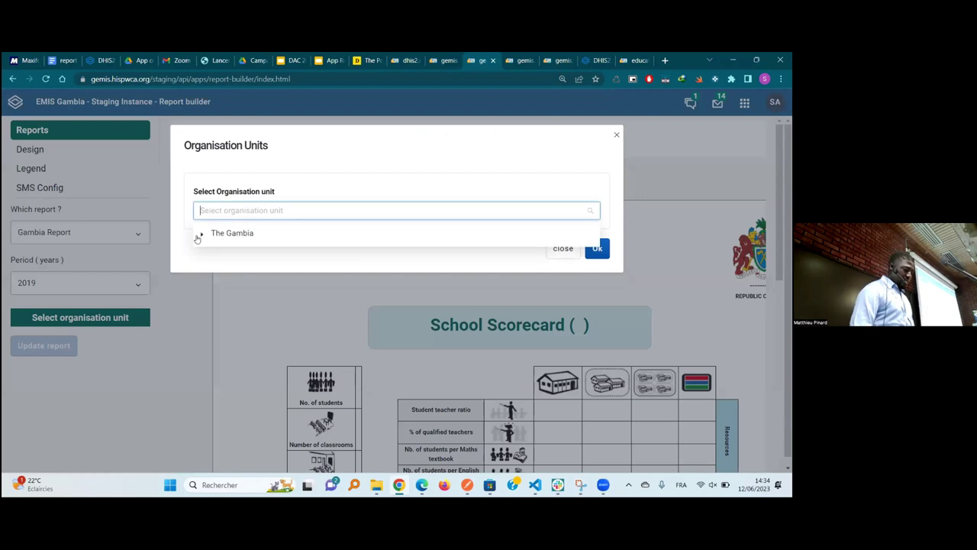
pyautogui.click(202, 233)
pyautogui.click(216, 249)
pyautogui.click(229, 266)
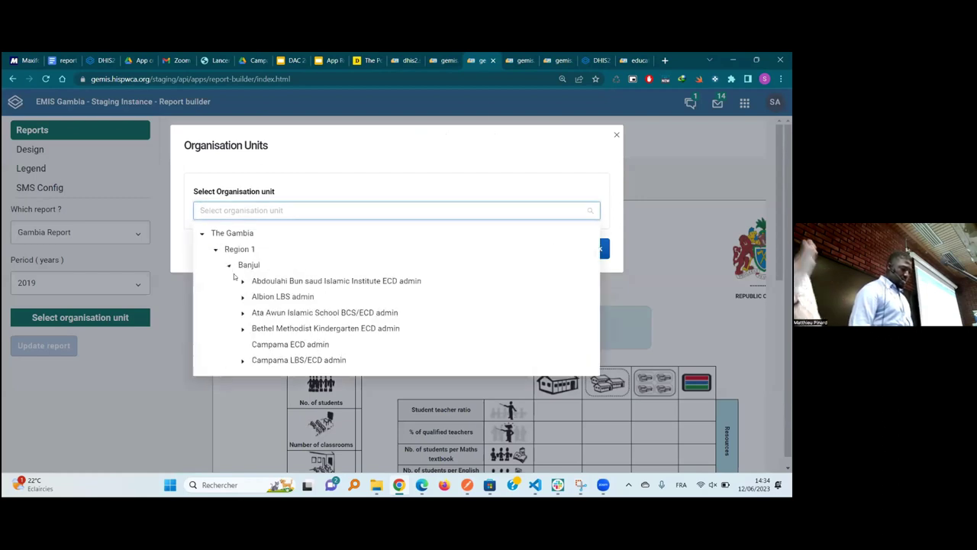
pyautogui.click(243, 297)
pyautogui.click(312, 314)
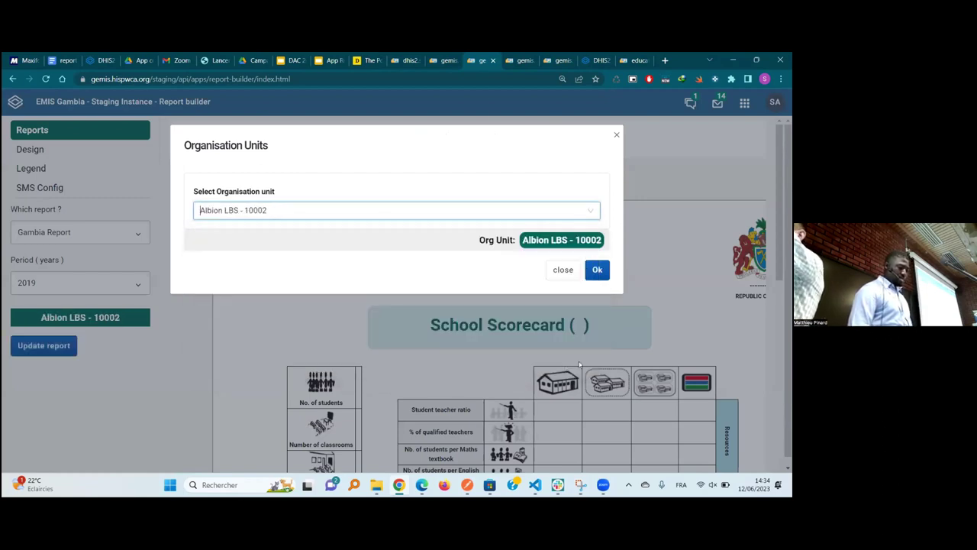
pyautogui.click(598, 272)
pyautogui.click(67, 346)
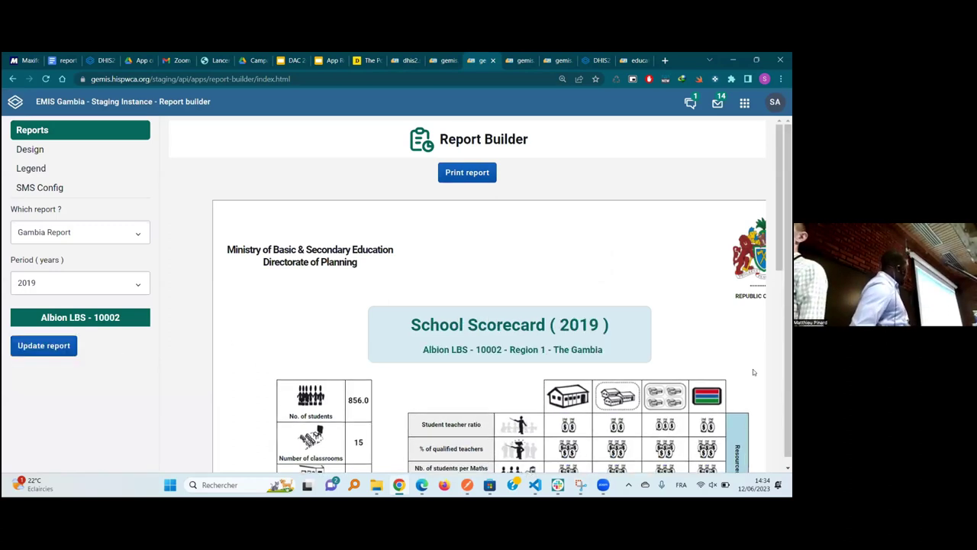
pyautogui.scroll(-2, 724, 361)
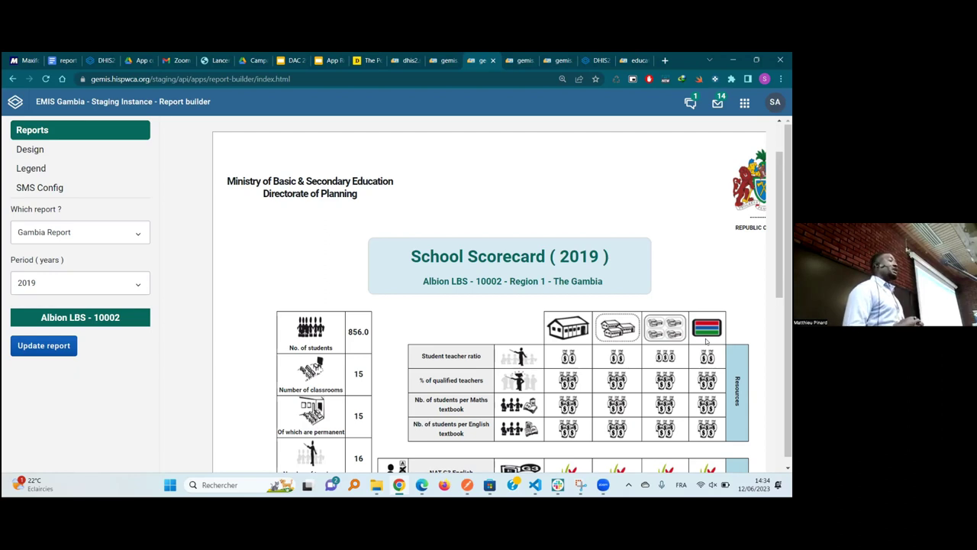
# Step: Drag the Afternoon Shift SSE absence element into an empty cell of the Gambia Report design
pyautogui.click(449, 60)
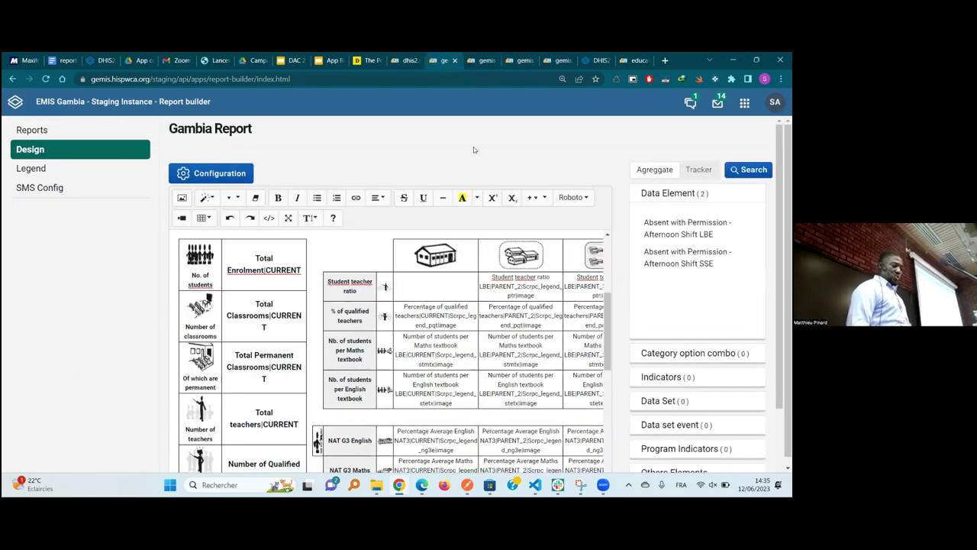
pyautogui.click(685, 259)
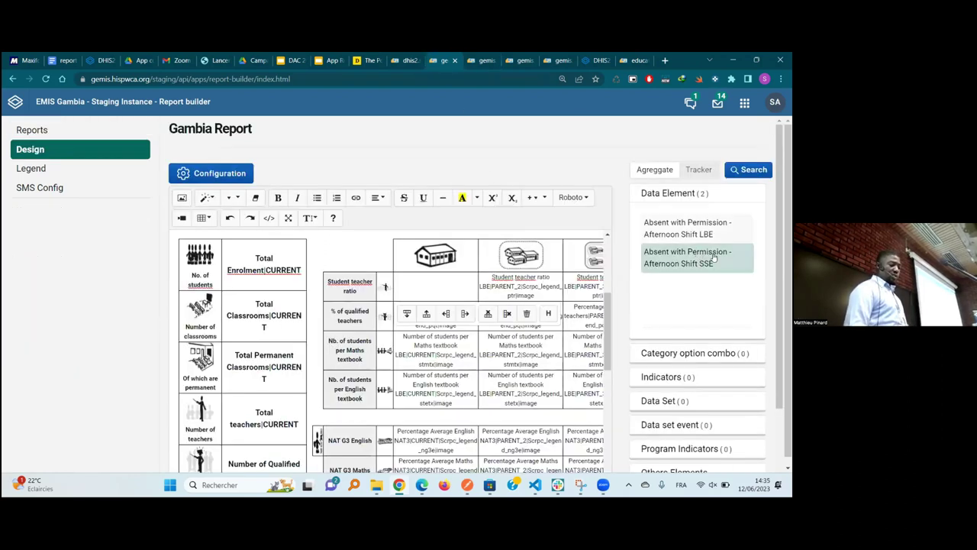
pyautogui.moveTo(685, 262); pyautogui.dragTo(420, 286)
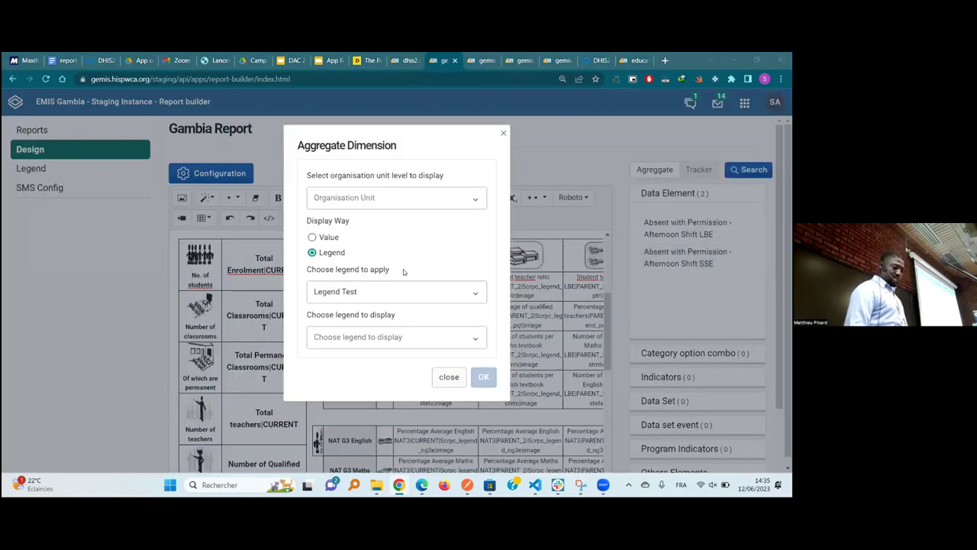
# Step: Set the aggregate level to Parent 1 and group Albion (AC), then close the dialog
pyautogui.click(334, 203)
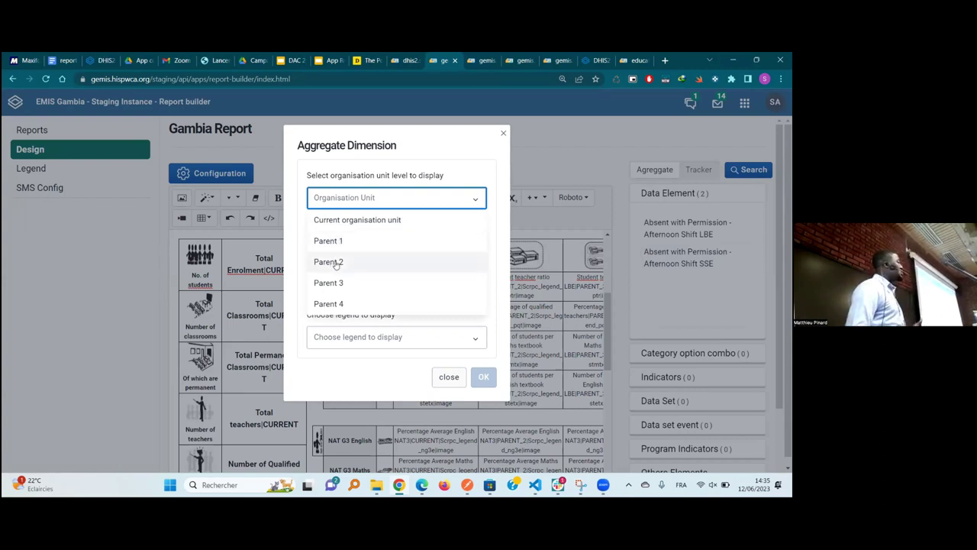
pyautogui.click(339, 221)
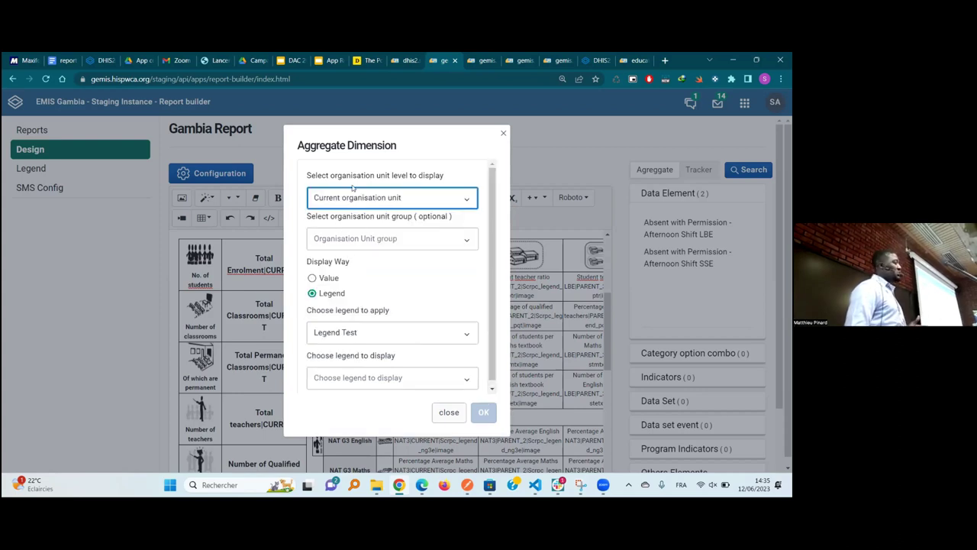
pyautogui.click(351, 200)
pyautogui.click(347, 243)
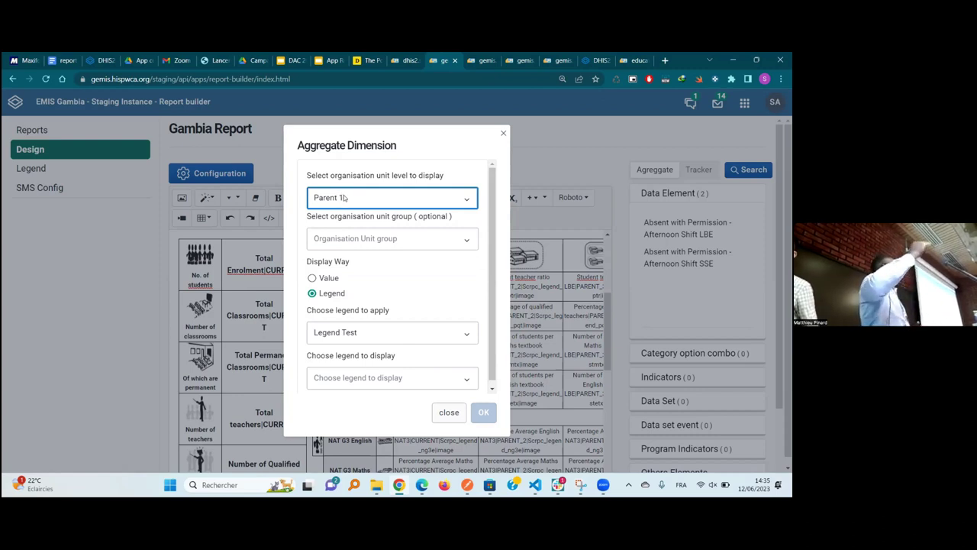
pyautogui.click(337, 238)
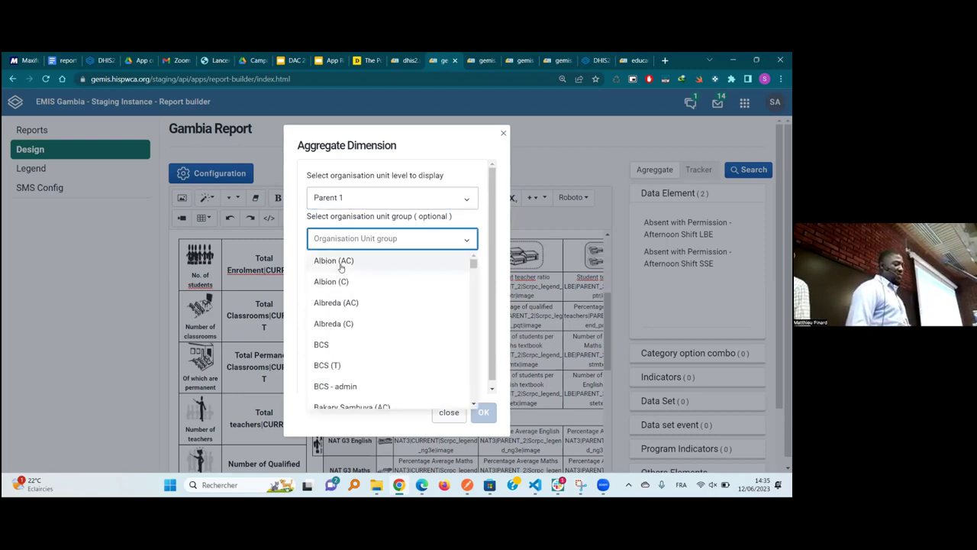
pyautogui.click(341, 263)
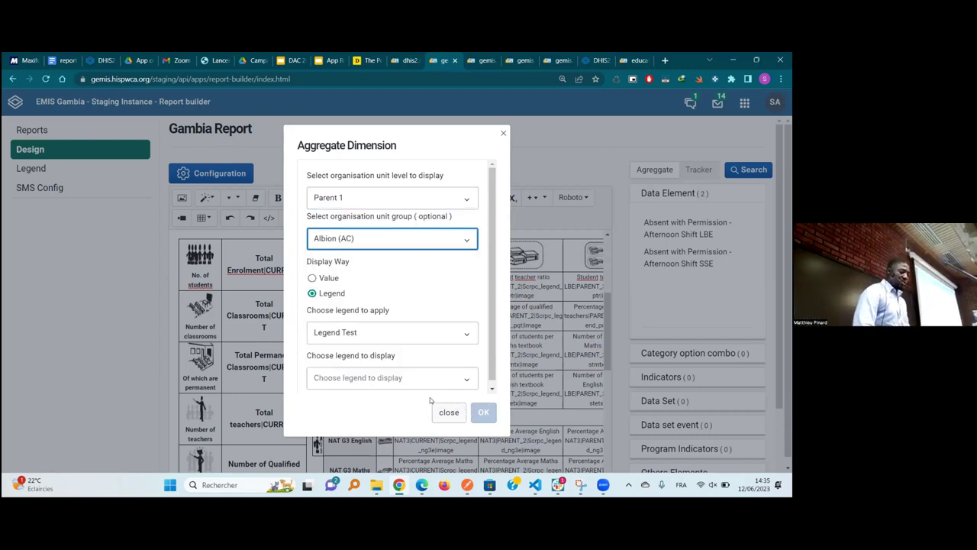
pyautogui.click(471, 311)
pyautogui.click(424, 120)
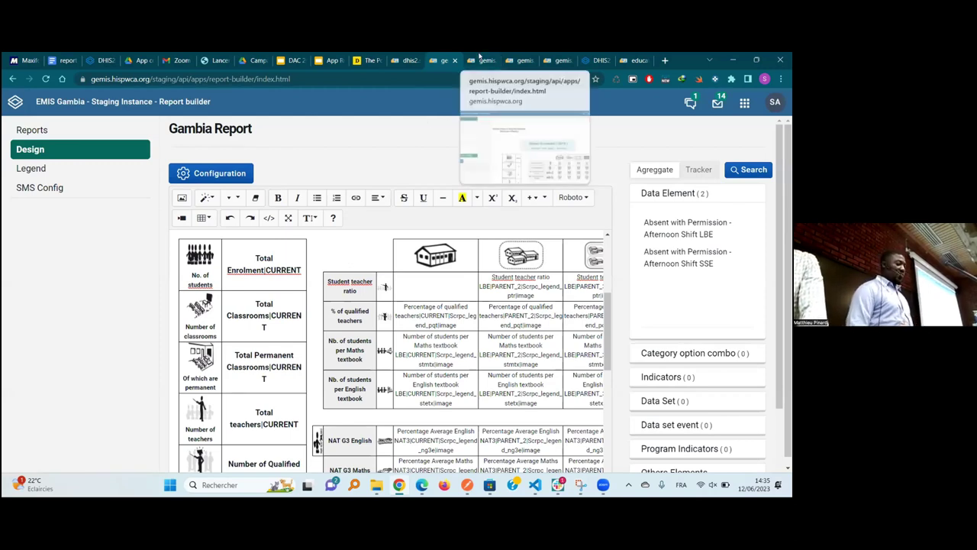
# Step: Return to the Gambia Reports tab and select the Student Card report
pyautogui.click(475, 59)
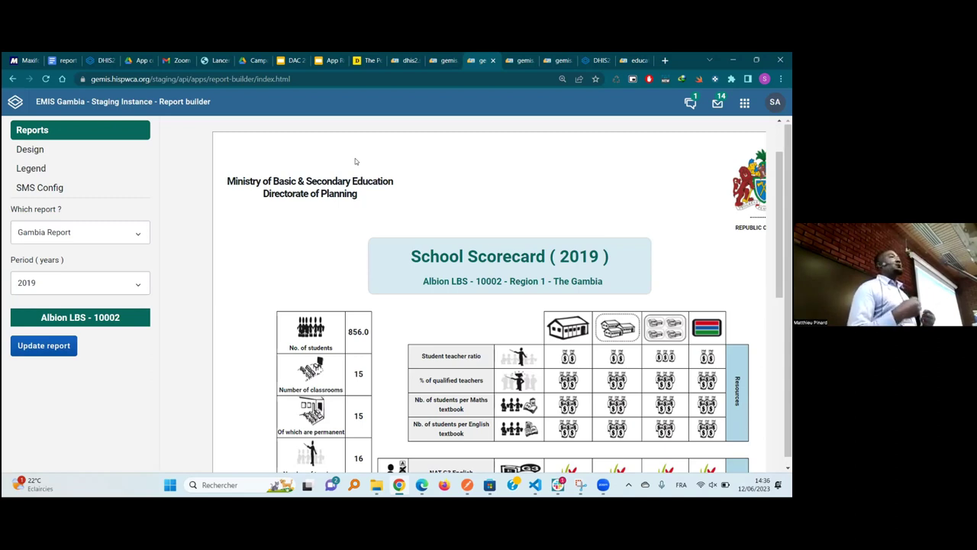
pyautogui.click(46, 236)
pyautogui.click(40, 299)
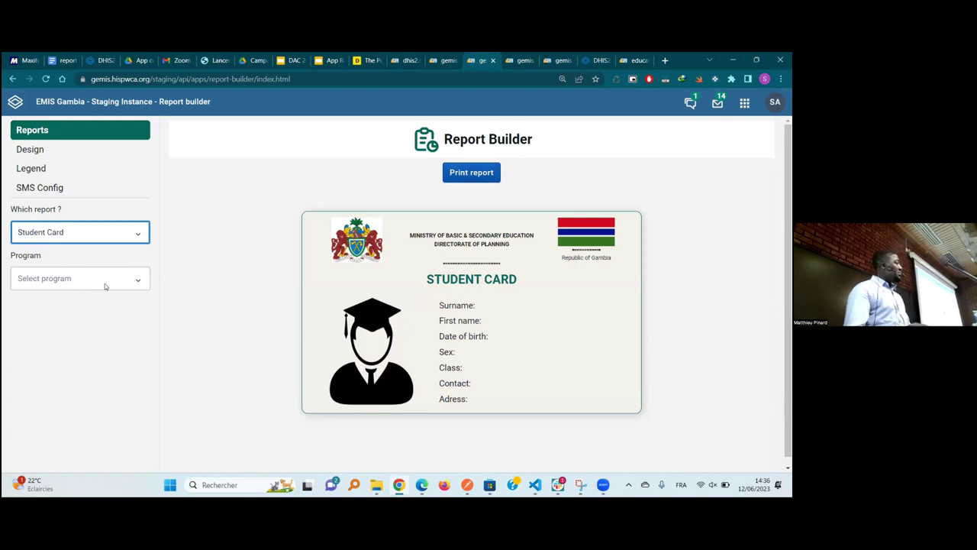
# Step: Use Learners tracking LBE as the program and The Gambia as the organisation unit
pyautogui.click(104, 283)
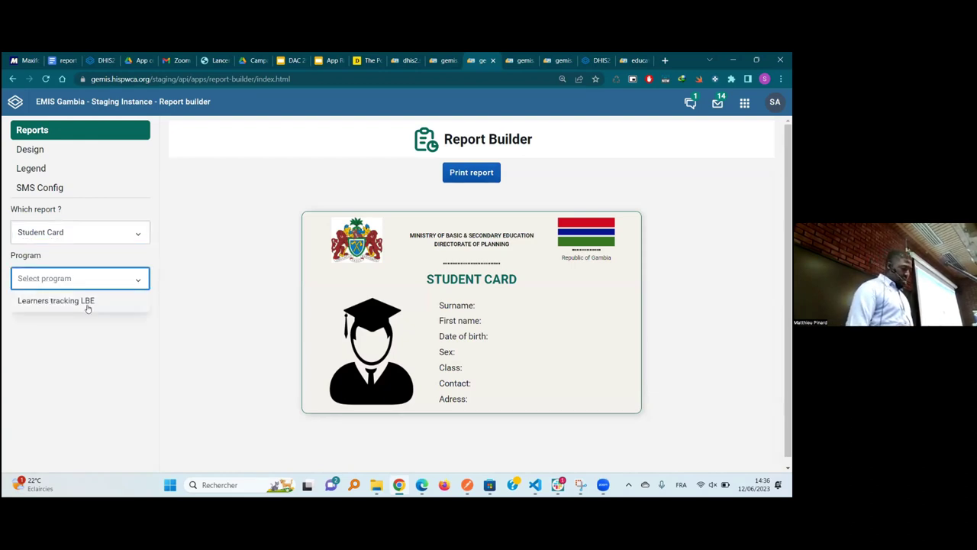
pyautogui.click(87, 301)
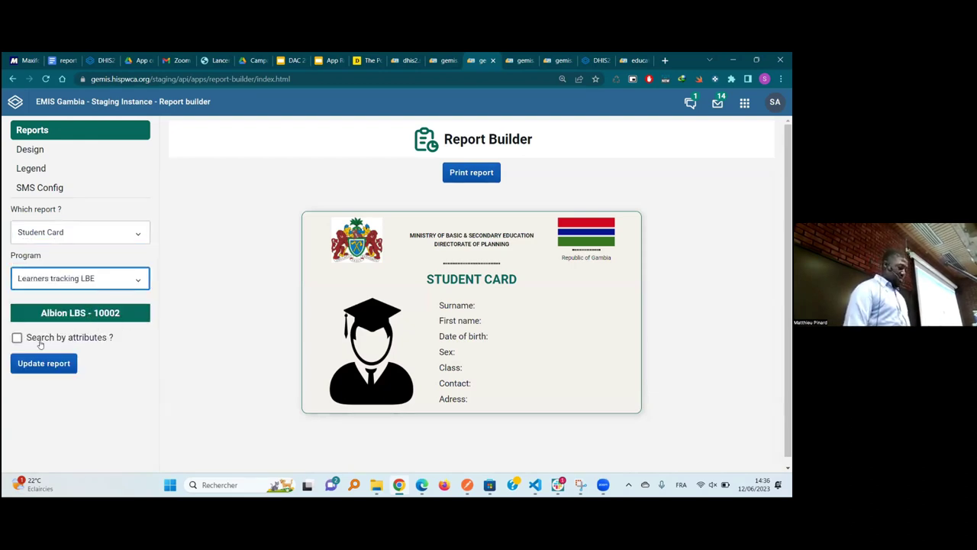
pyautogui.click(100, 312)
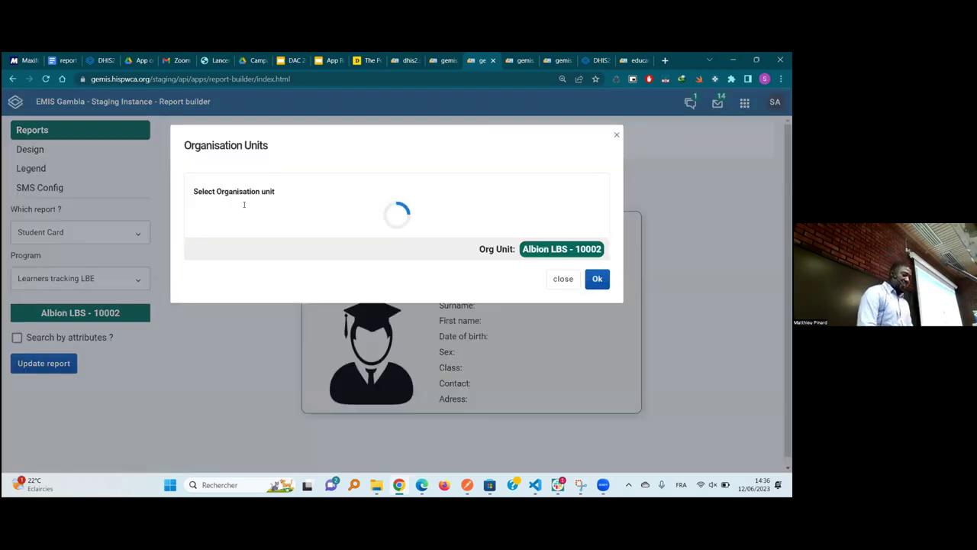
pyautogui.click(272, 212)
pyautogui.click(277, 232)
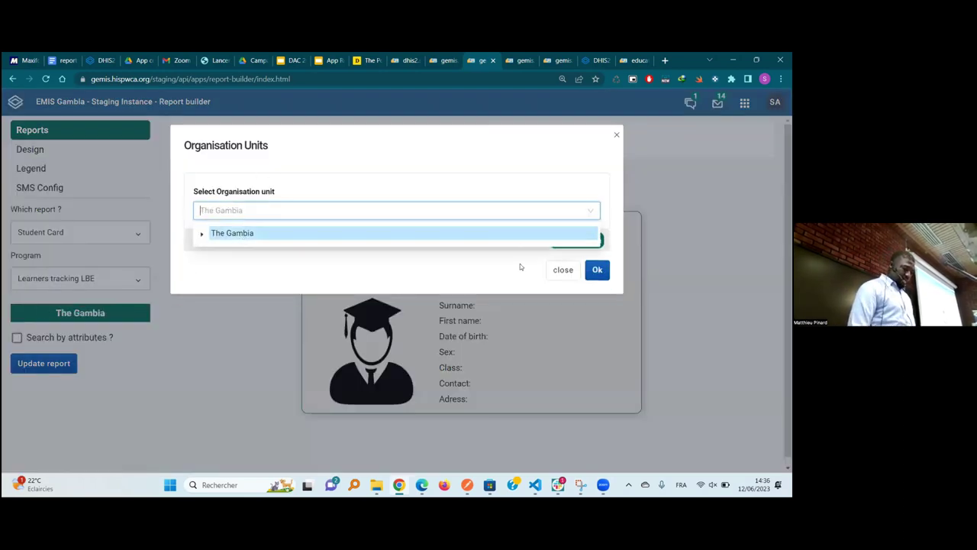
pyautogui.click(598, 272)
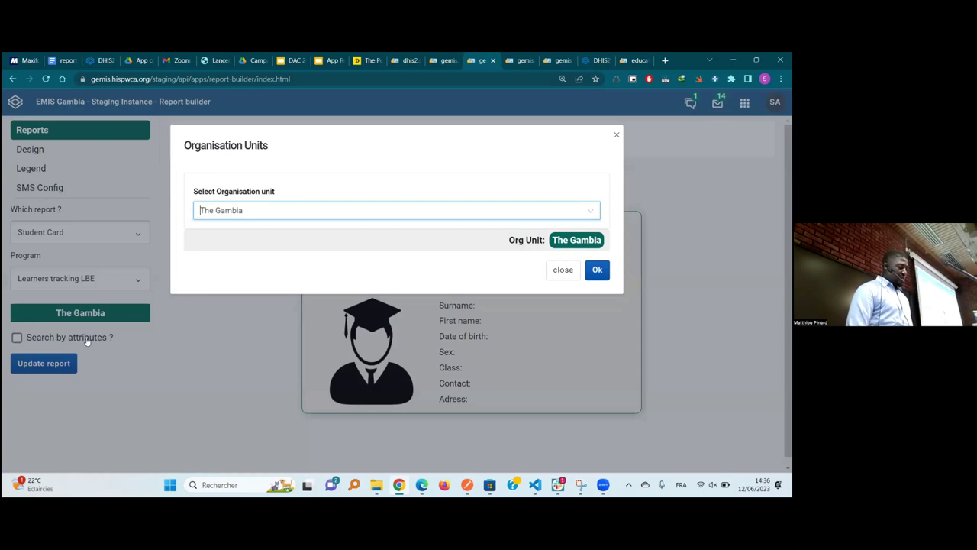
# Step: Enable attribute search on First name and Surname, then enter the learner's first name
pyautogui.click(17, 337)
pyautogui.scroll(-5, 83, 387)
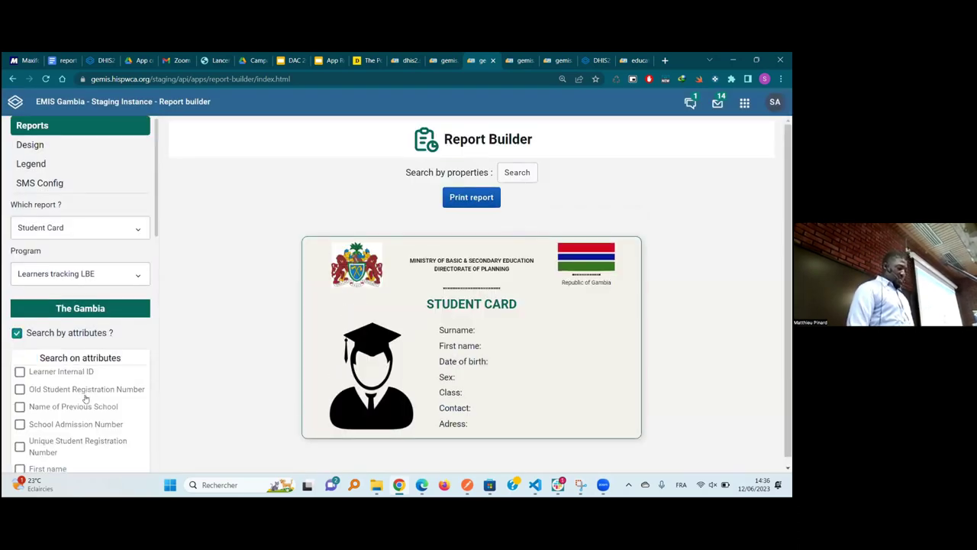
pyautogui.scroll(1, 86, 398)
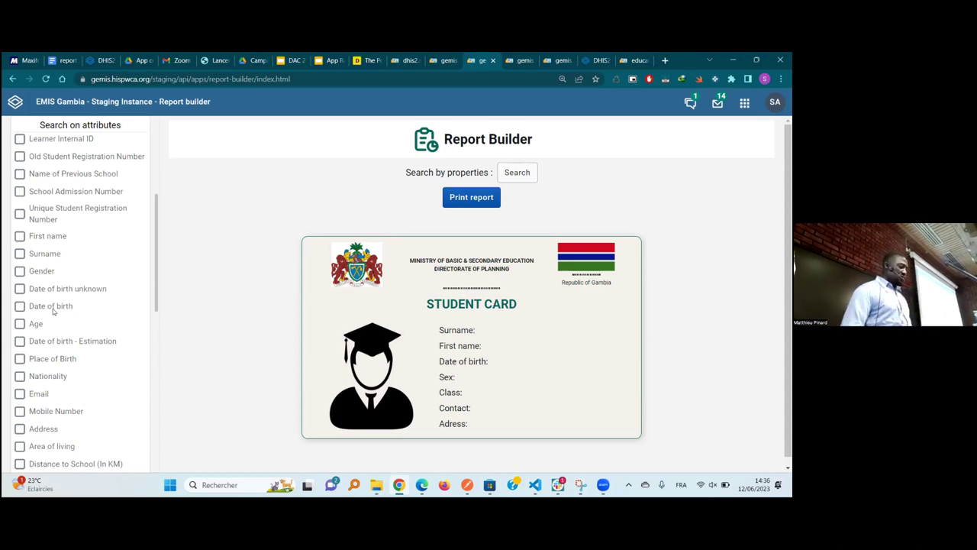
pyautogui.click(20, 236)
pyautogui.click(20, 254)
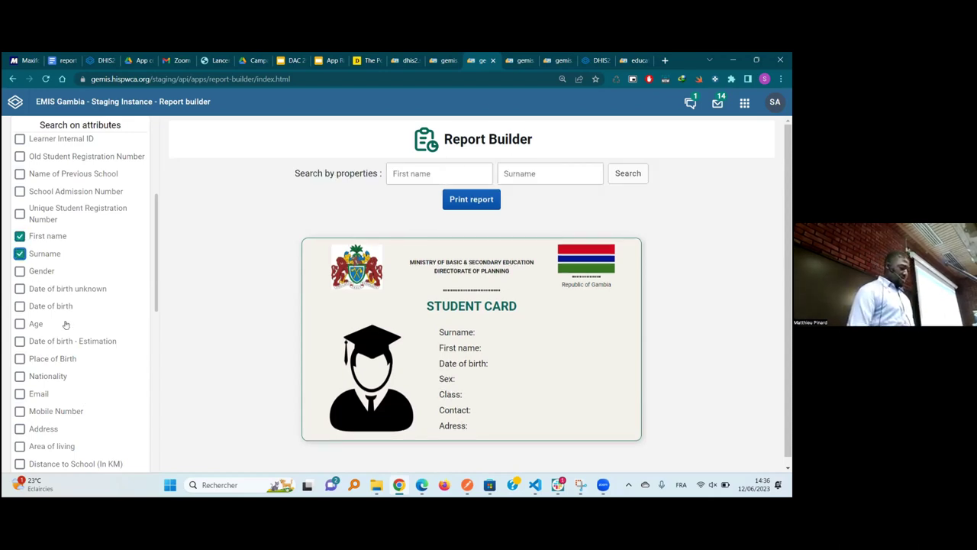
pyautogui.scroll(-10, 66, 325)
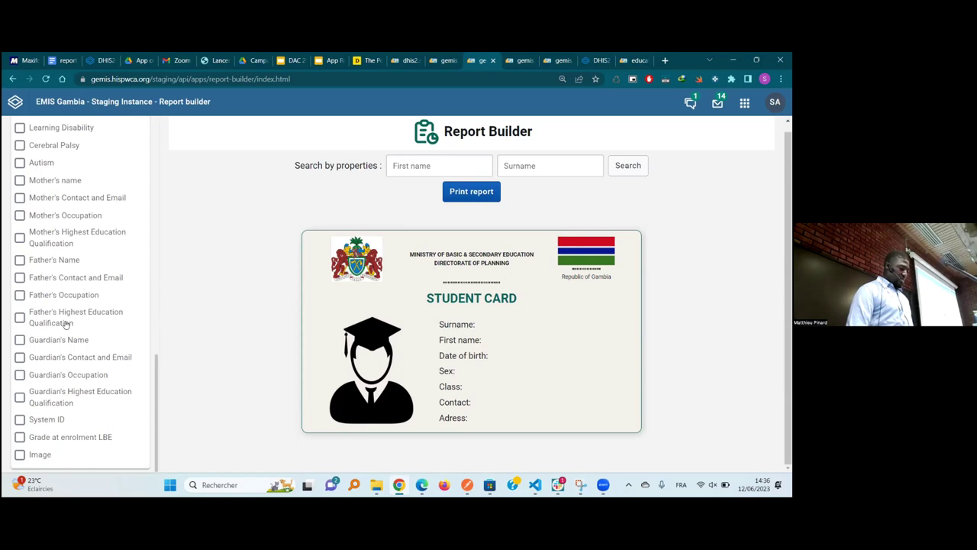
pyautogui.scroll(15, 66, 325)
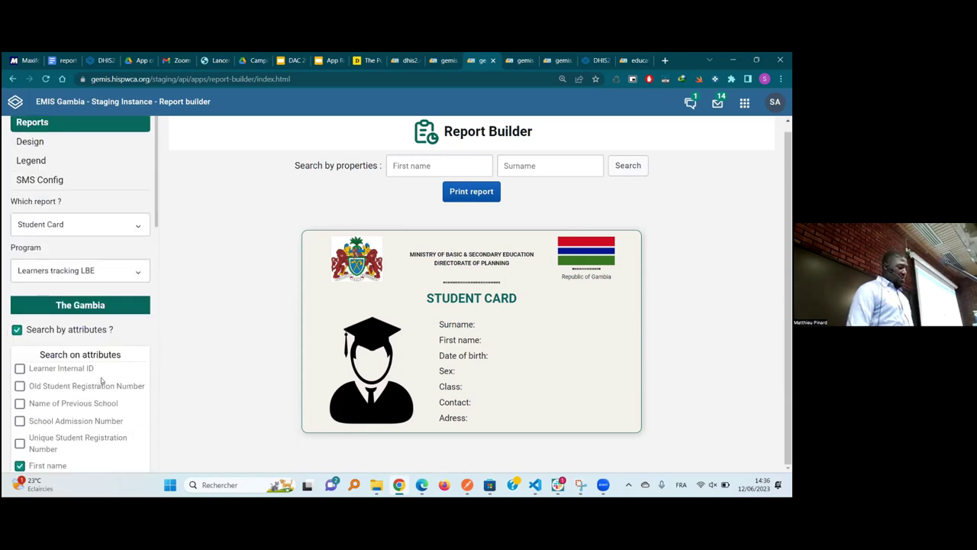
pyautogui.click(419, 169)
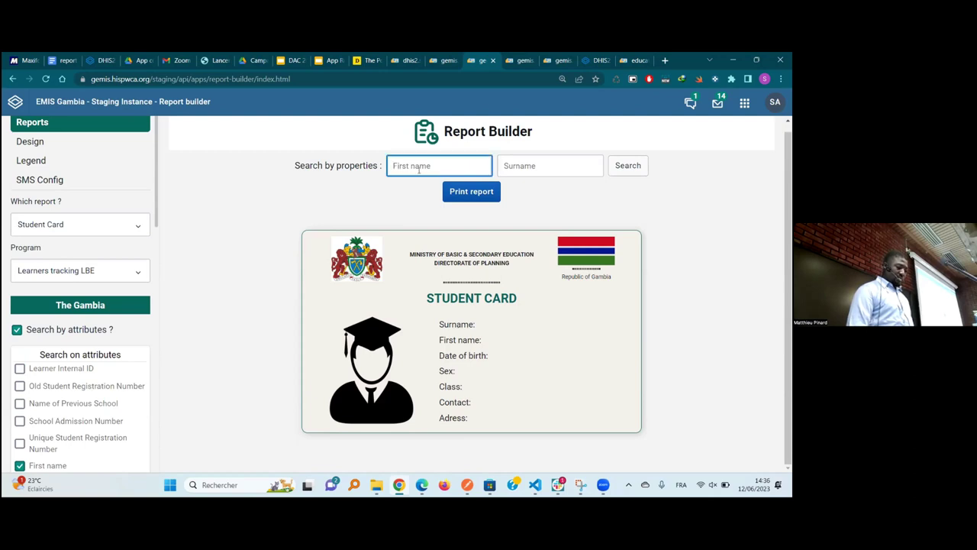
pyautogui.write('ibrahimk')
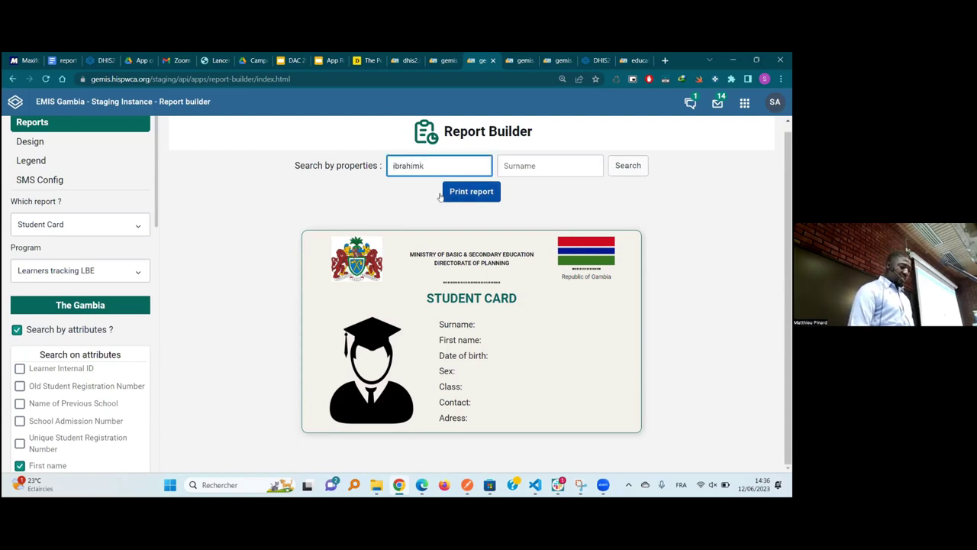
# Step: Search for the learner, generate their Student Card, then switch to the Liberia Report Builder
pyautogui.click(615, 168)
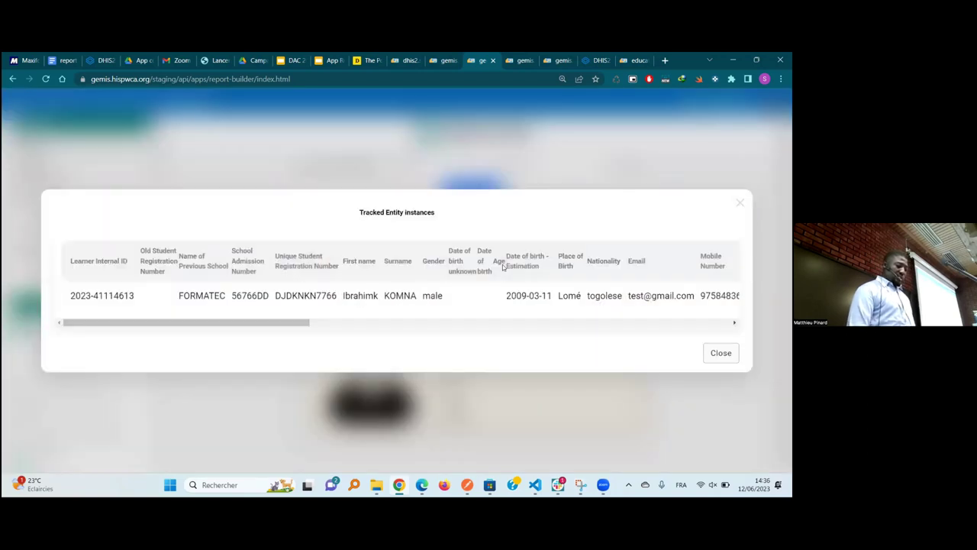
pyautogui.hscroll(10, 666, 310)
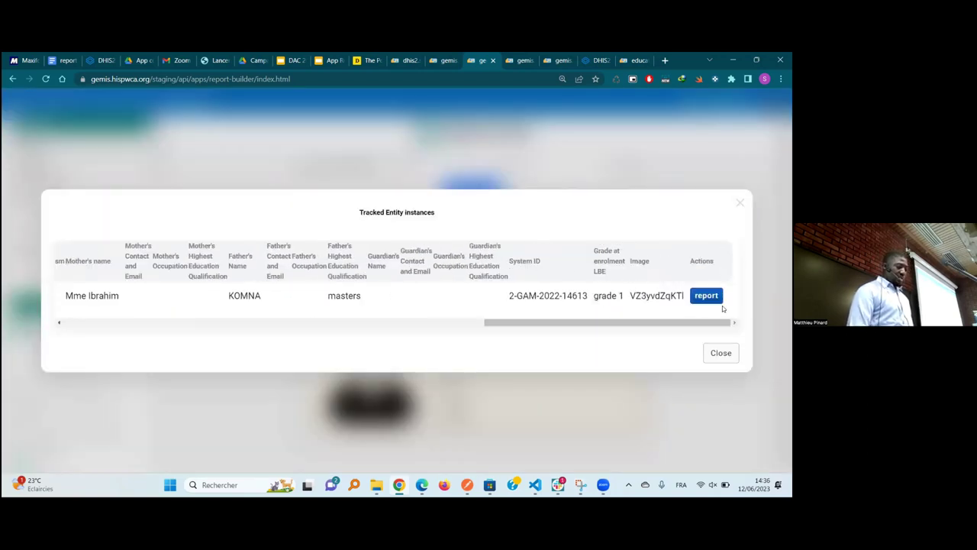
pyautogui.click(706, 296)
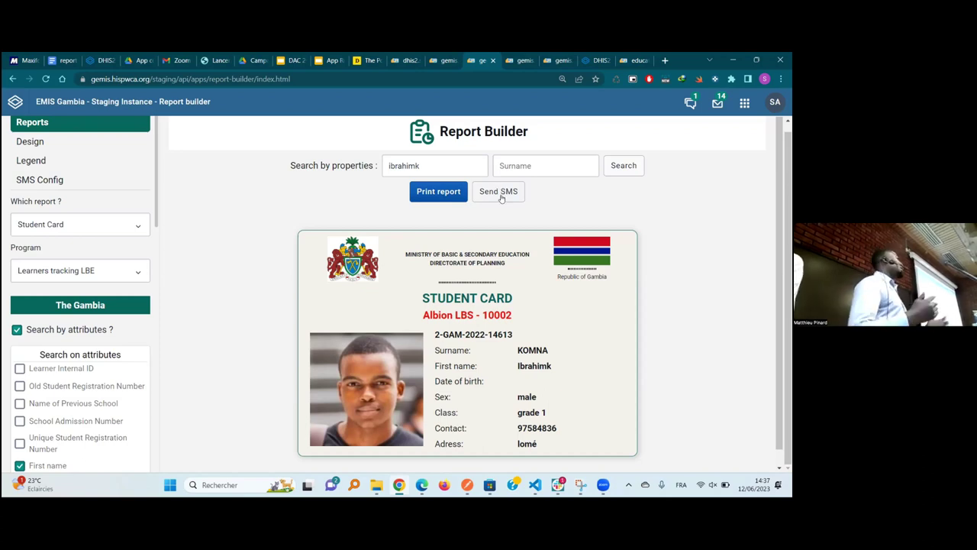
pyautogui.click(407, 60)
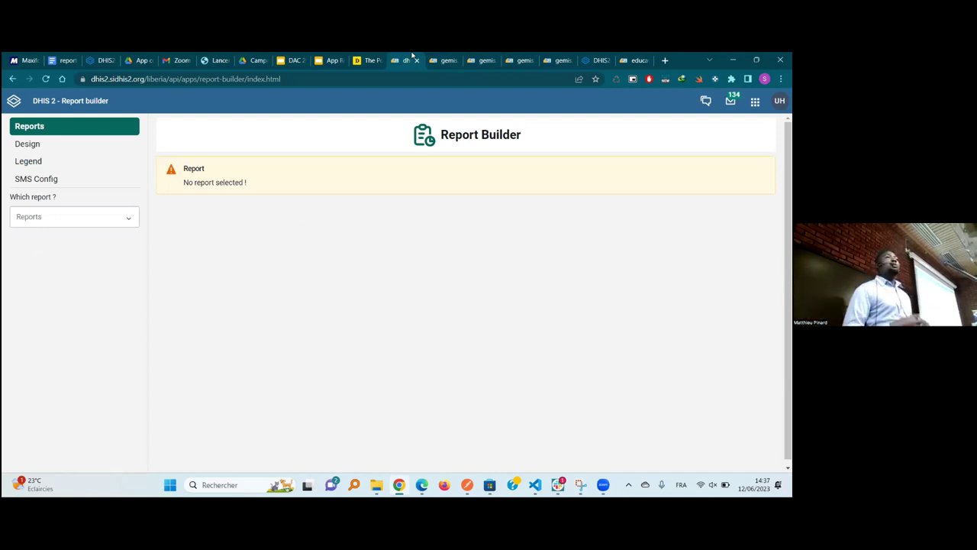
# Step: Select the Certificat Covid report
pyautogui.click(103, 219)
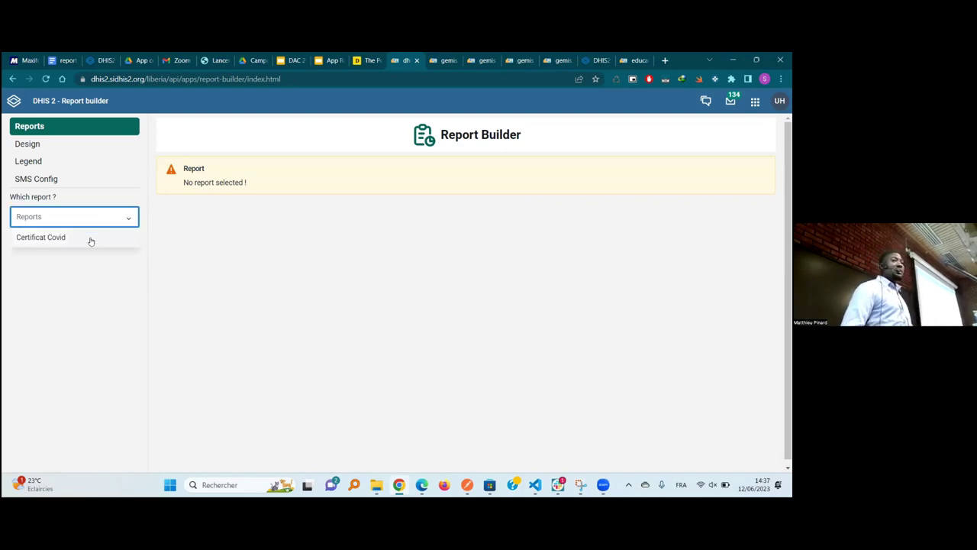
pyautogui.click(67, 243)
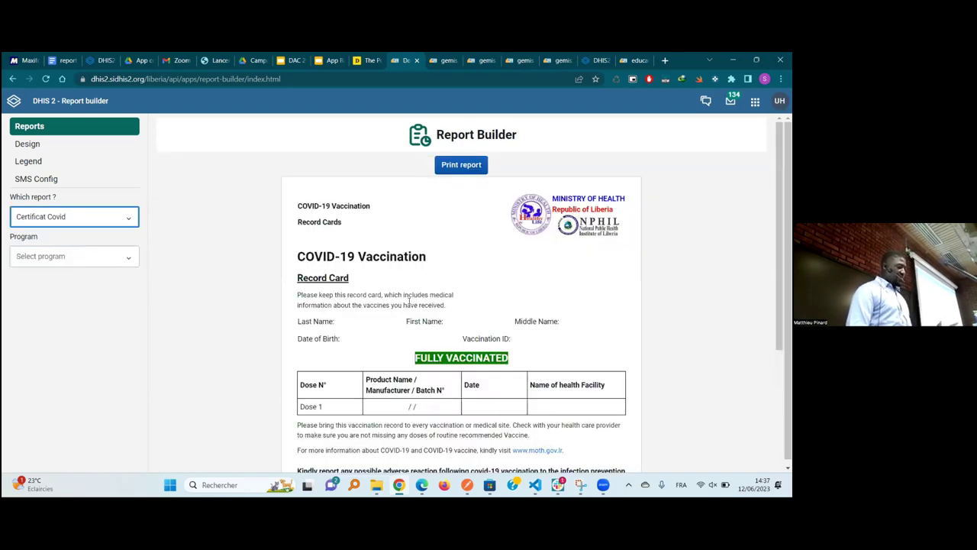
pyautogui.scroll(-3, 409, 302)
pyautogui.scroll(3, 409, 300)
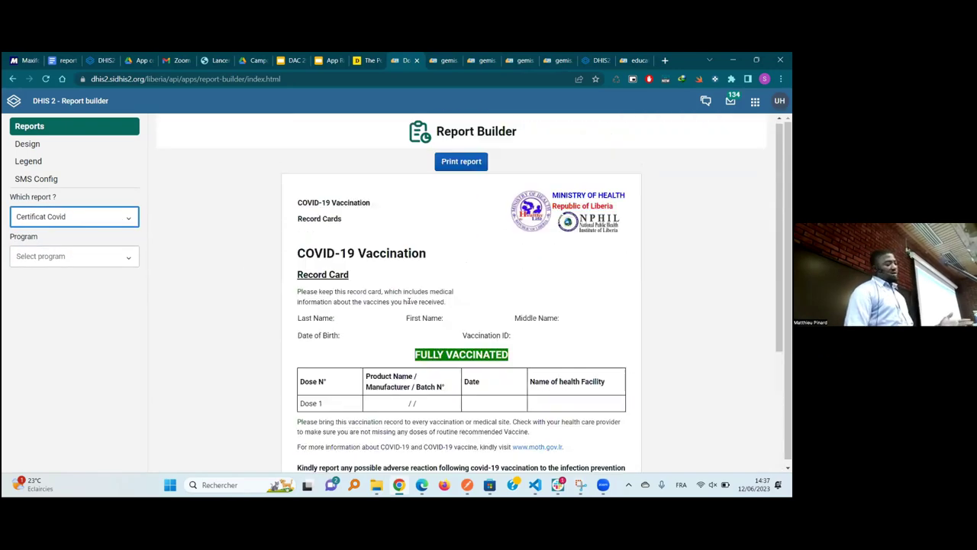
# Step: Set Vaccination Registry as program and Liberia as organisation unit, with attribute search enabled
pyautogui.click(88, 256)
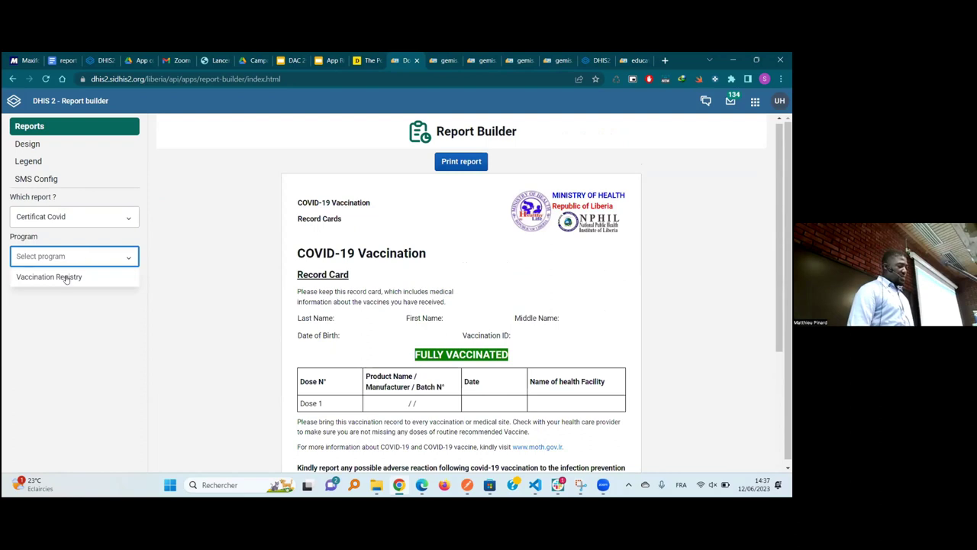
pyautogui.click(66, 278)
pyautogui.click(67, 289)
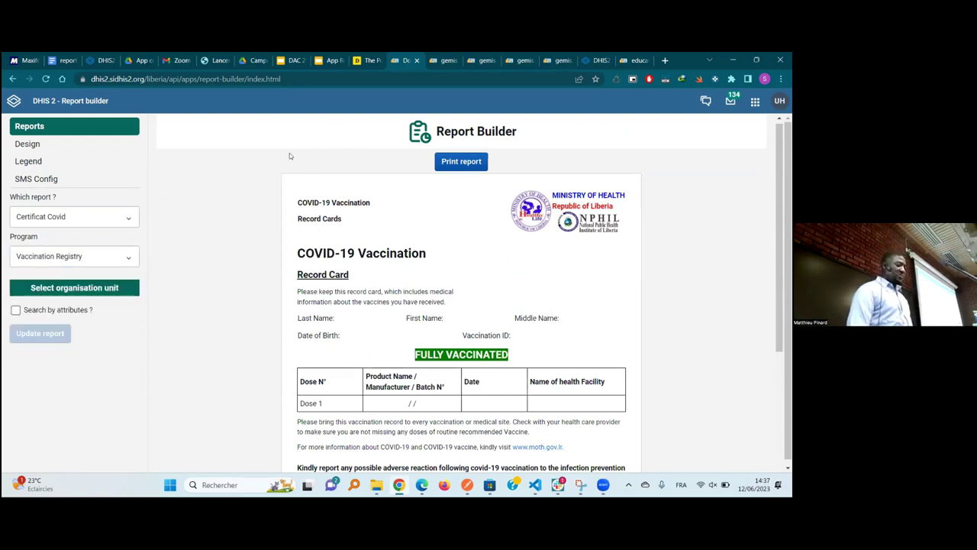
pyautogui.click(290, 221)
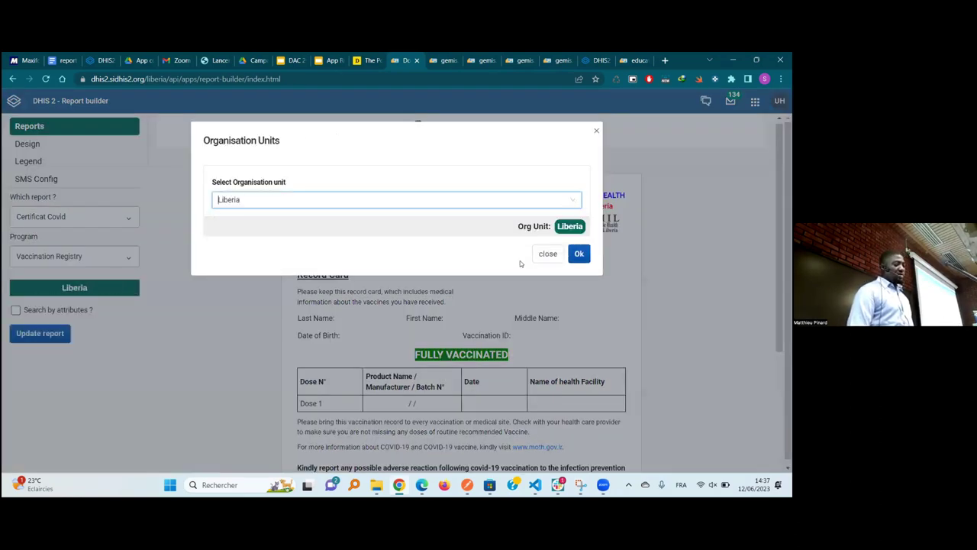
pyautogui.click(579, 255)
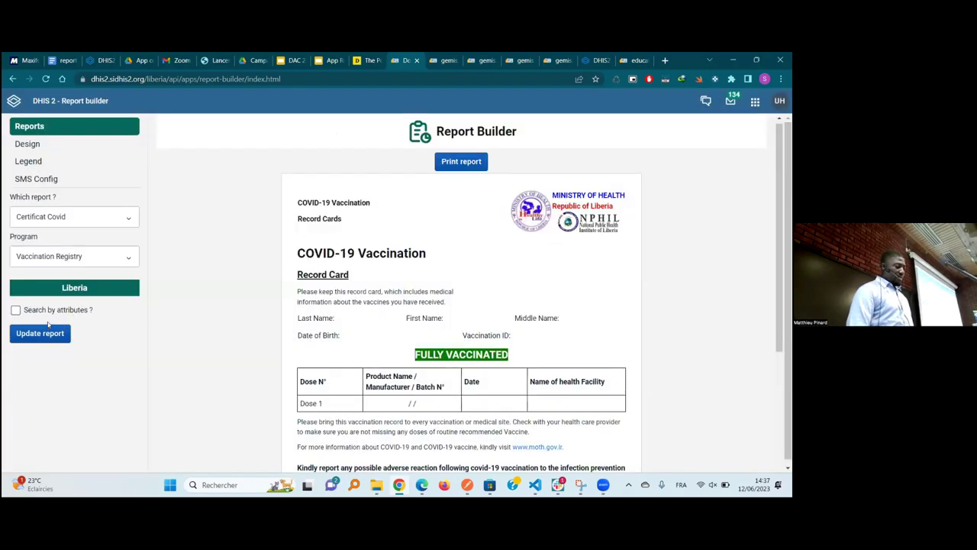
pyautogui.click(43, 311)
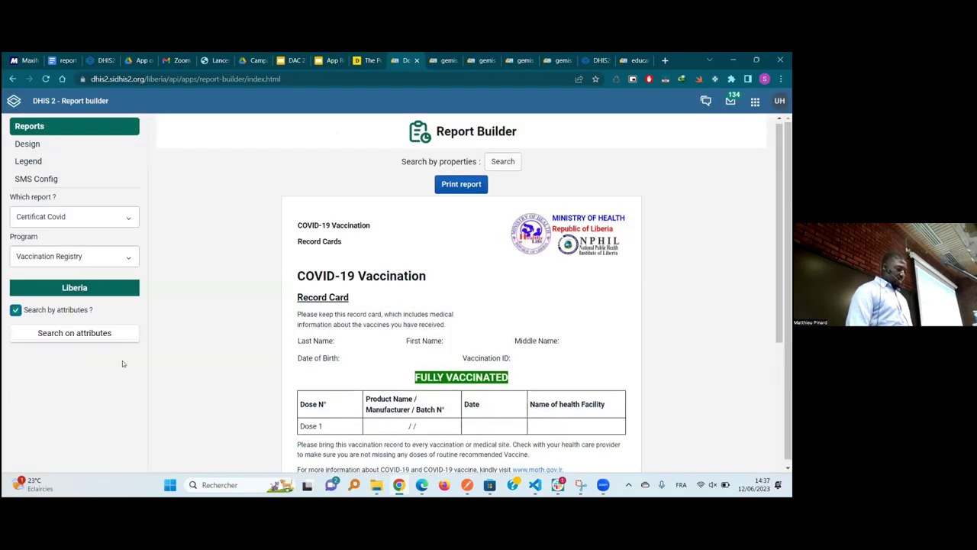
# Step: Make First Name and Last Name the search criteria, leaving Unique System Identification unselected
pyautogui.click(87, 333)
pyautogui.scroll(-2, 96, 382)
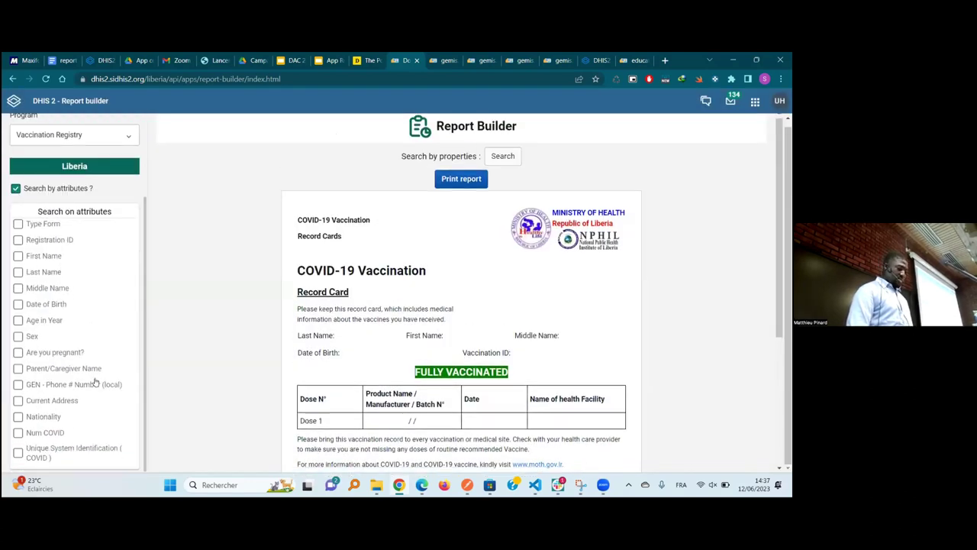
pyautogui.tripleClick(22, 453)
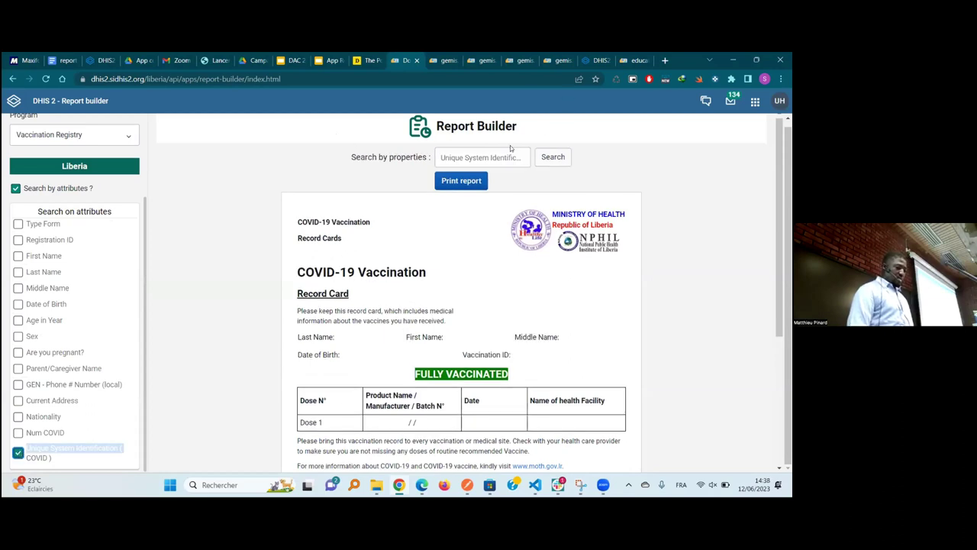
pyautogui.click(510, 145)
pyautogui.scroll(1, 113, 263)
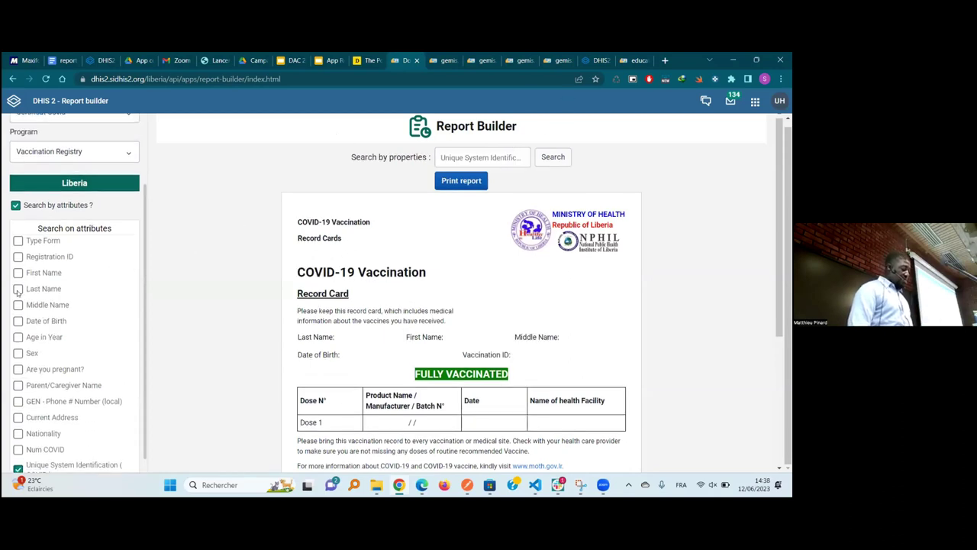
pyautogui.click(17, 272)
pyautogui.click(18, 289)
pyautogui.scroll(-1, 27, 359)
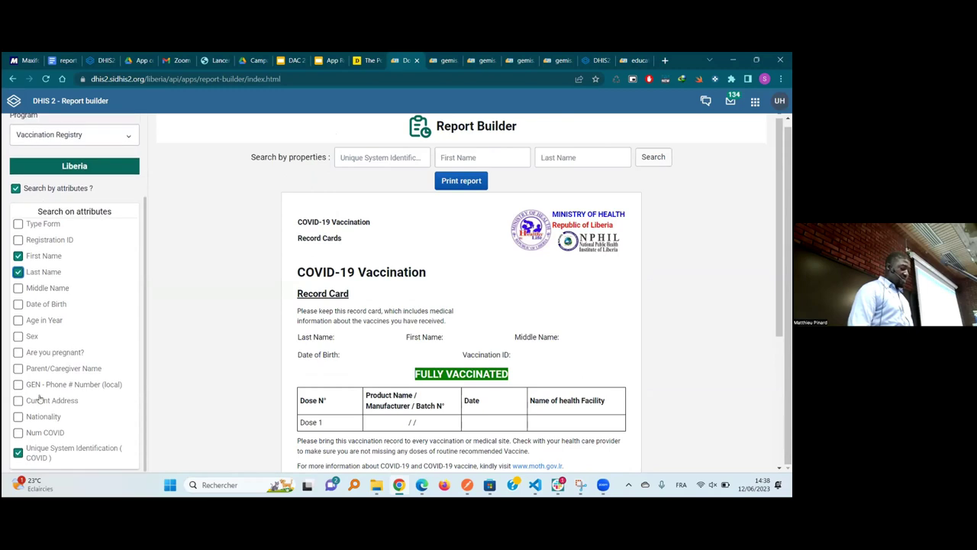
pyautogui.click(17, 452)
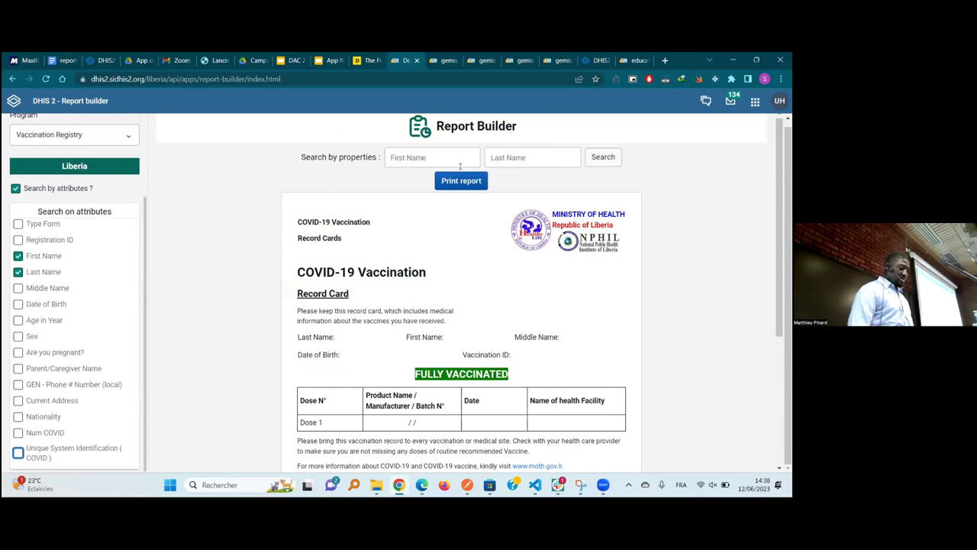
# Step: Search for first name 'A' and fill the record card from a matching person
pyautogui.click(436, 161)
pyautogui.write('A')
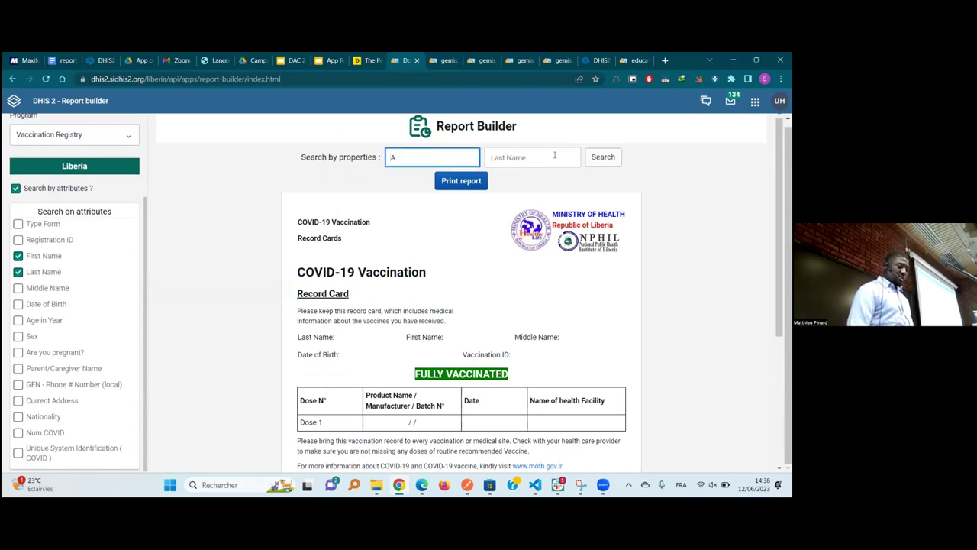
pyautogui.click(603, 157)
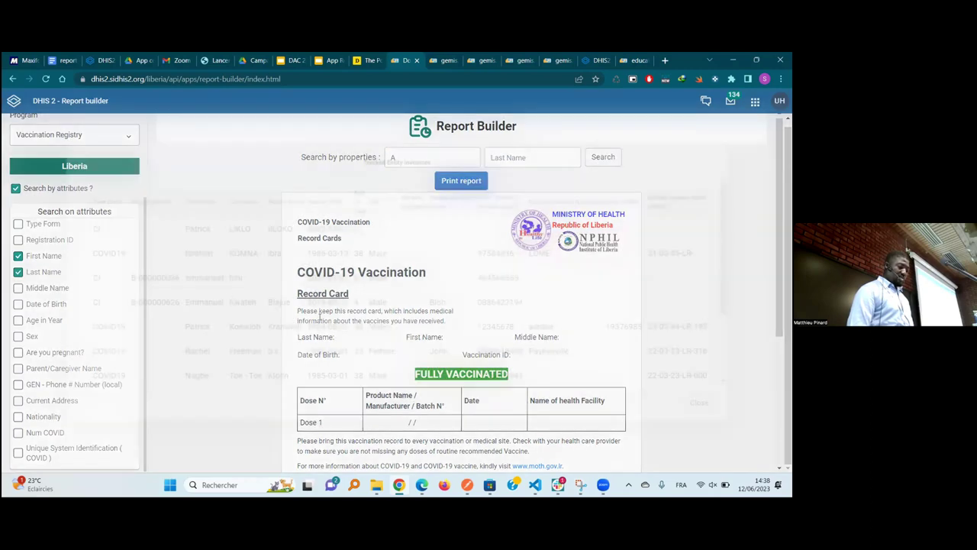
pyautogui.hscroll(3, 680, 329)
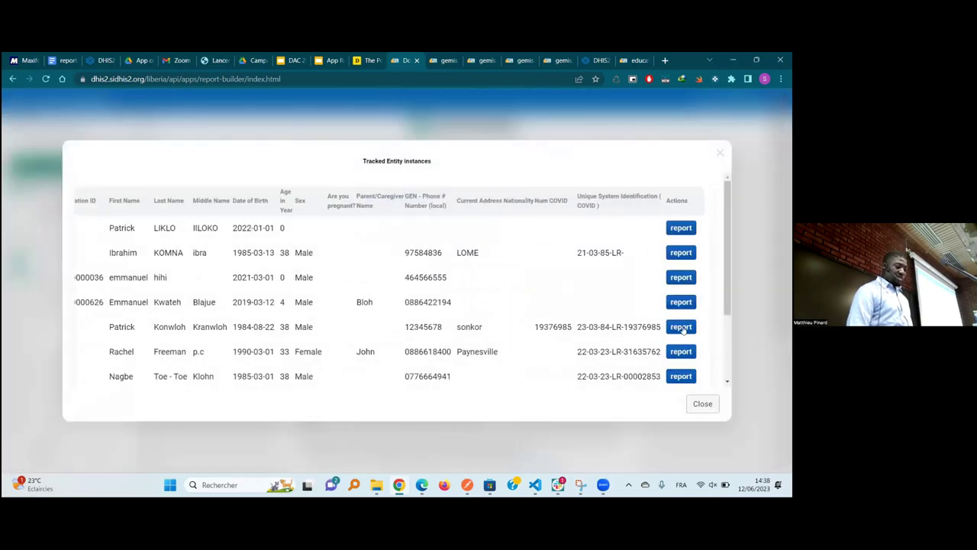
pyautogui.click(680, 326)
pyautogui.scroll(-3, 440, 277)
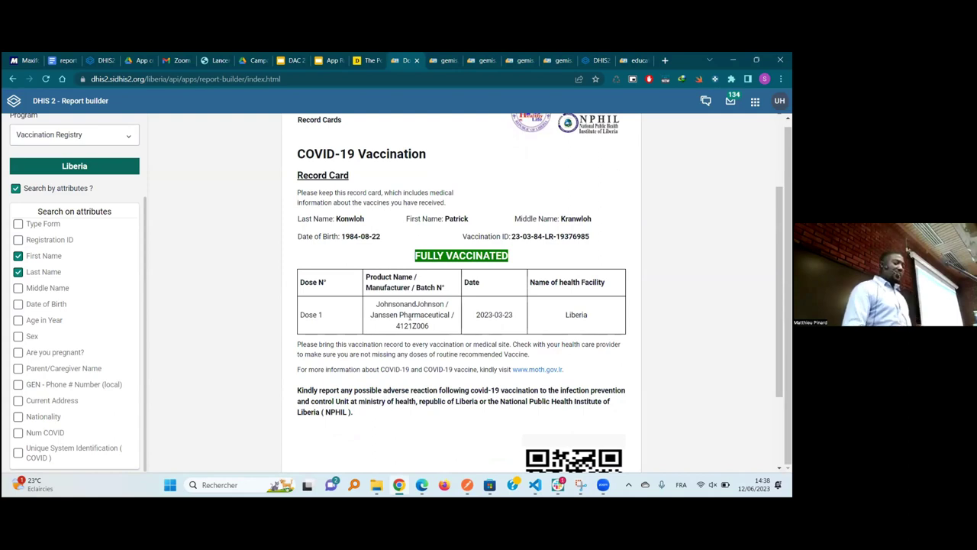
pyautogui.scroll(2, 333, 217)
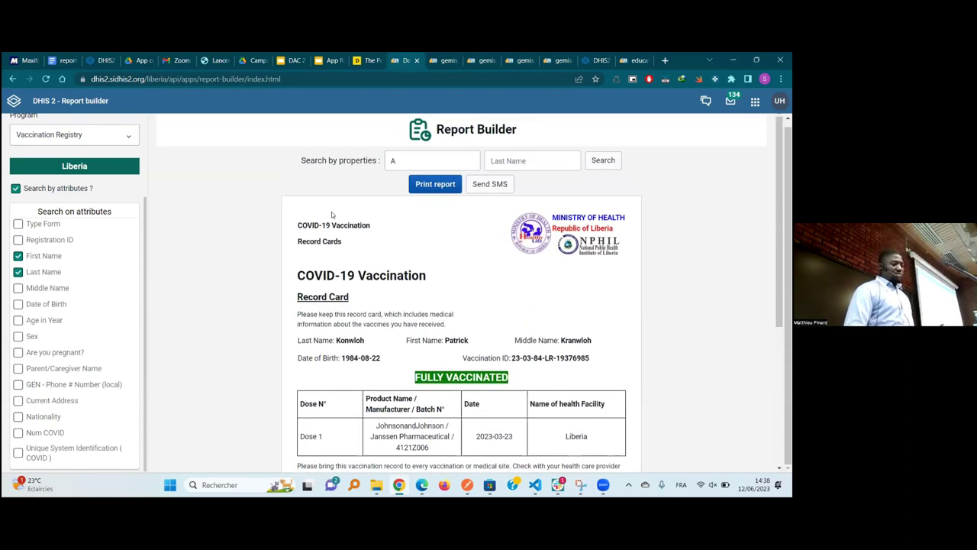
pyautogui.scroll(3, 191, 93)
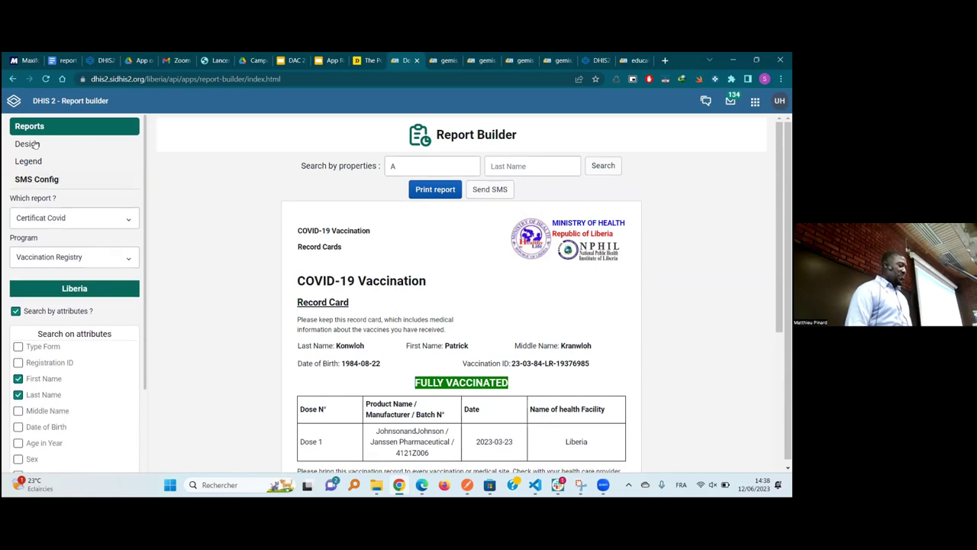
# Step: Open Certificat Covid in the design editor and configure it with the Vaccination Registry program
pyautogui.click(31, 145)
pyautogui.click(629, 180)
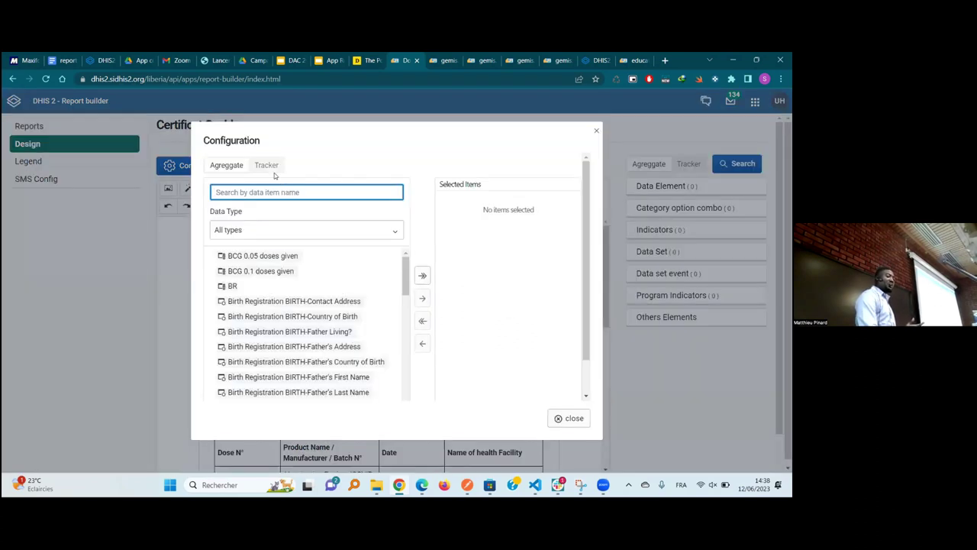
pyautogui.click(272, 171)
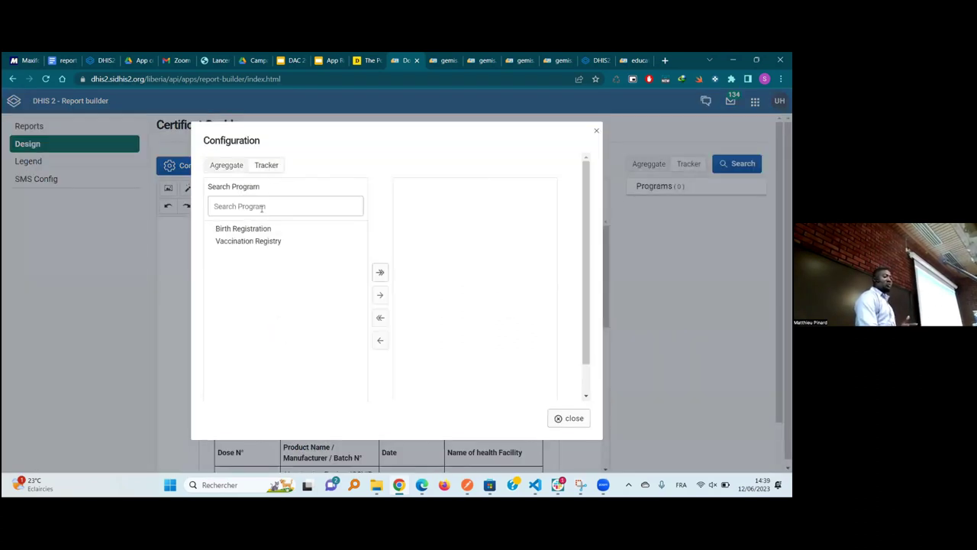
pyautogui.click(234, 242)
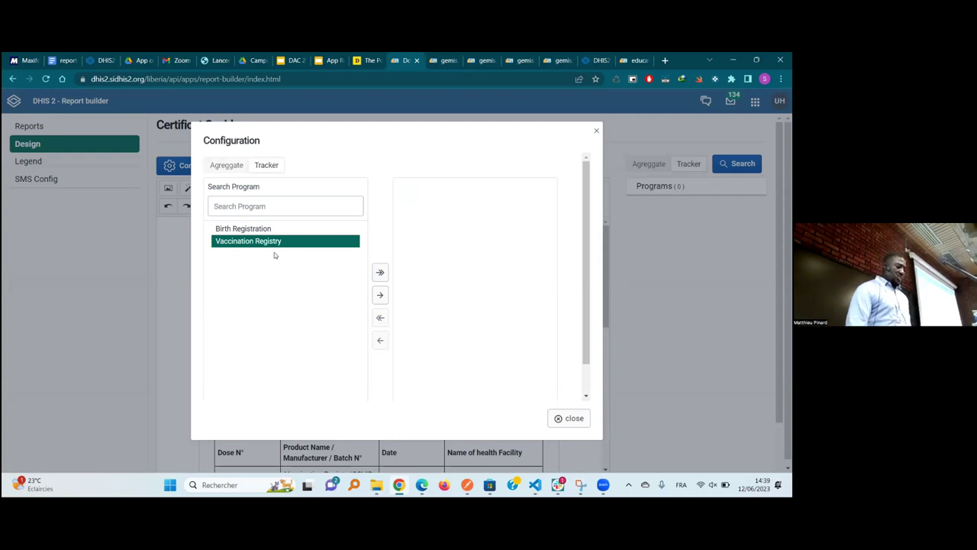
pyautogui.click(572, 416)
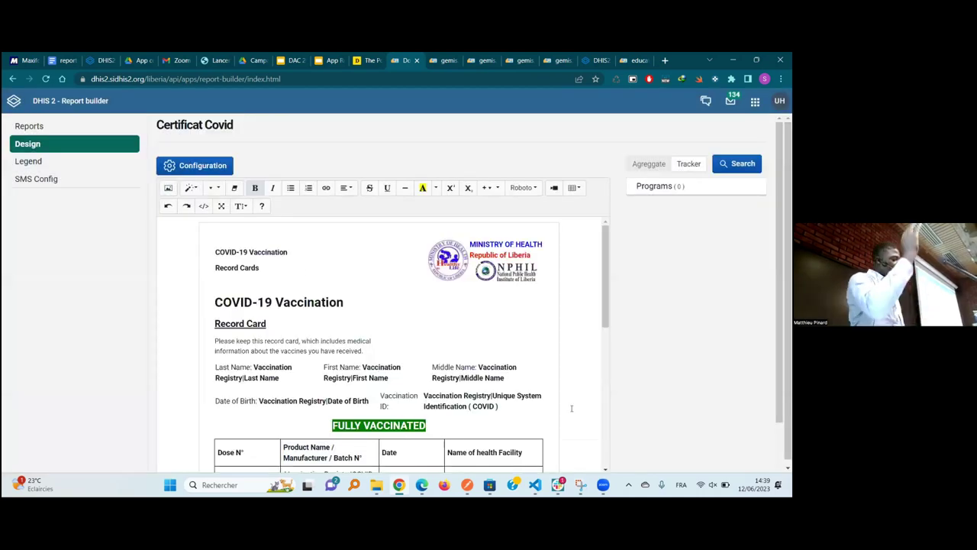
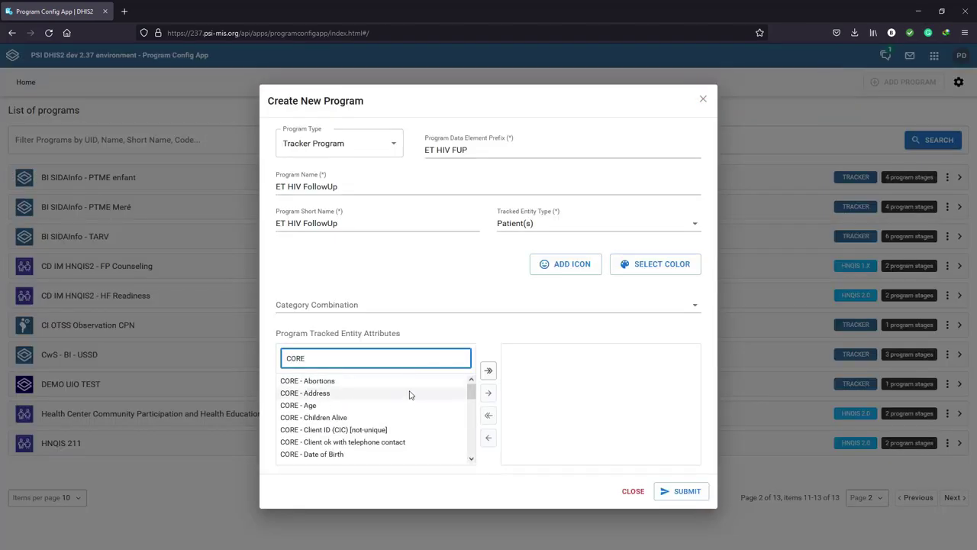
# Step: Add the CORE - Full name, Gender and Date of Birth attributes and create ET HIV FollowUp
pyautogui.scroll(-2, 410, 396)
pyautogui.doubleClick(316, 432)
pyautogui.doubleClick(316, 432)
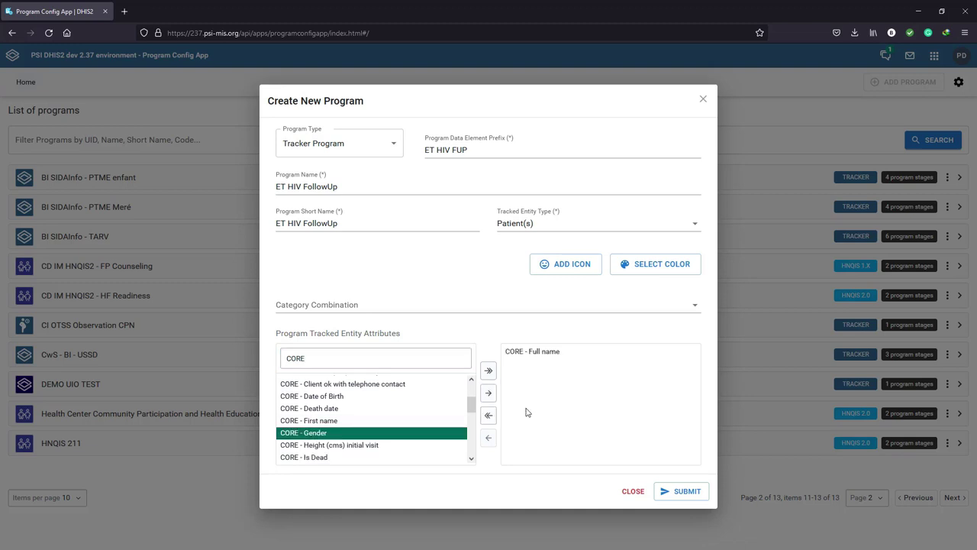
pyautogui.doubleClick(335, 396)
pyautogui.click(672, 491)
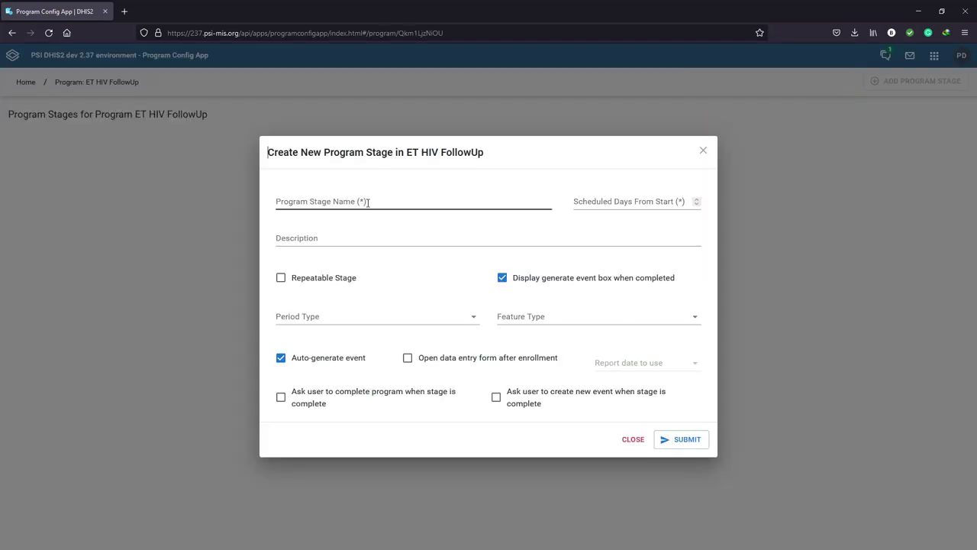
# Step: Create the Confirmatory Test stage scheduled at 0 days from start
pyautogui.click(367, 203)
pyautogui.write('Confirmatory Test')
pyautogui.click(611, 202)
pyautogui.write('0')
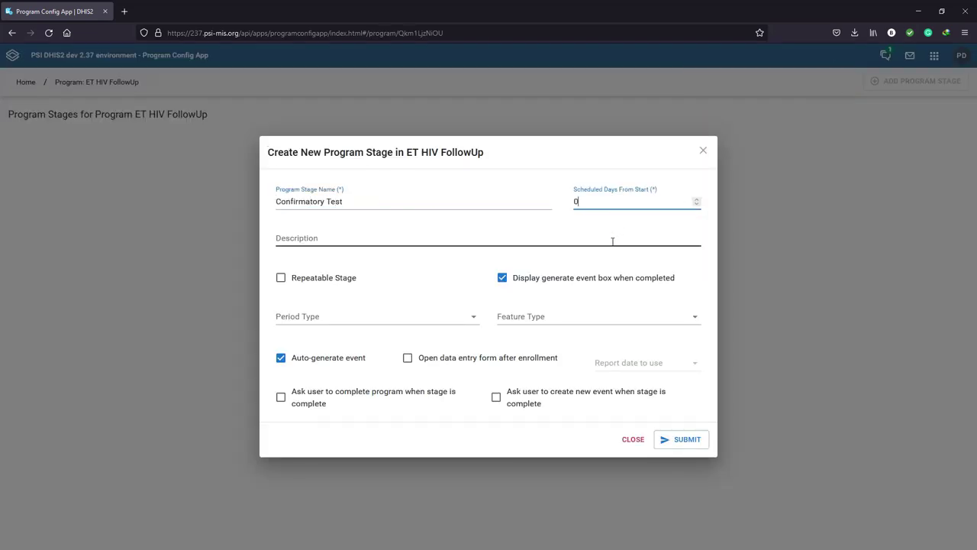
pyautogui.click(686, 440)
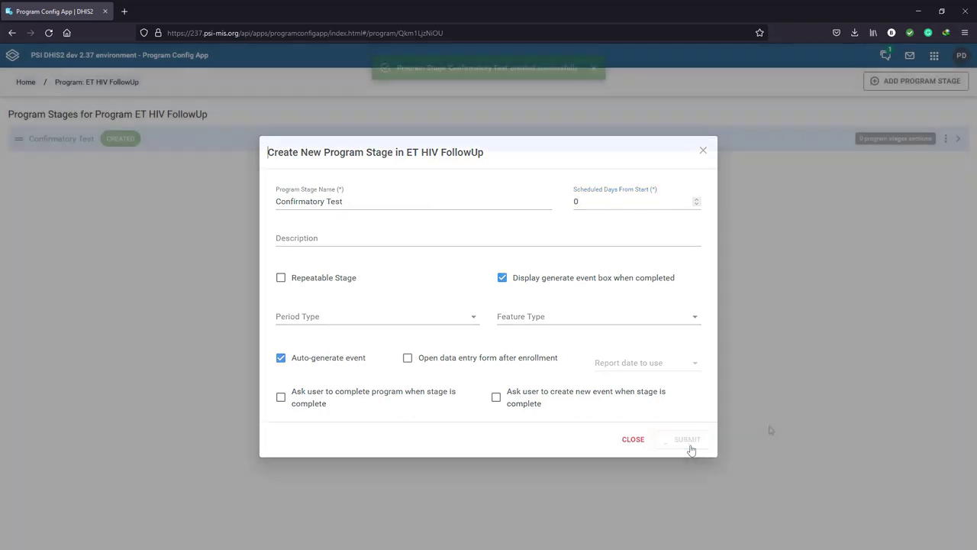
# Step: Add a repeatable Virus load result stage scheduled at 0 days
pyautogui.click(922, 81)
pyautogui.click(367, 200)
pyautogui.write('Virus load result')
pyautogui.click(601, 202)
pyautogui.write('0')
pyautogui.click(327, 285)
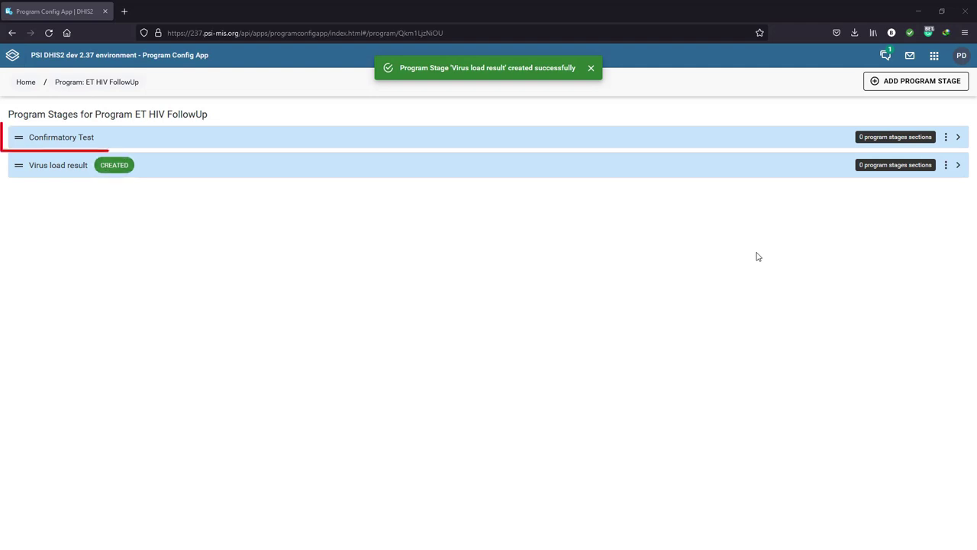
pyautogui.click(956, 138)
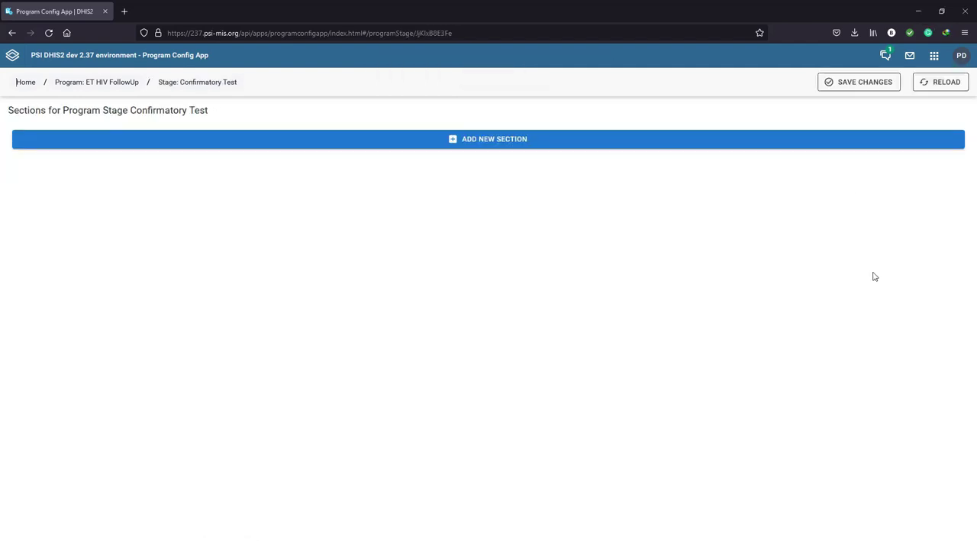
# Step: Create a Test Result section in Confirmatory Test and start adding data elements to it
pyautogui.click(504, 145)
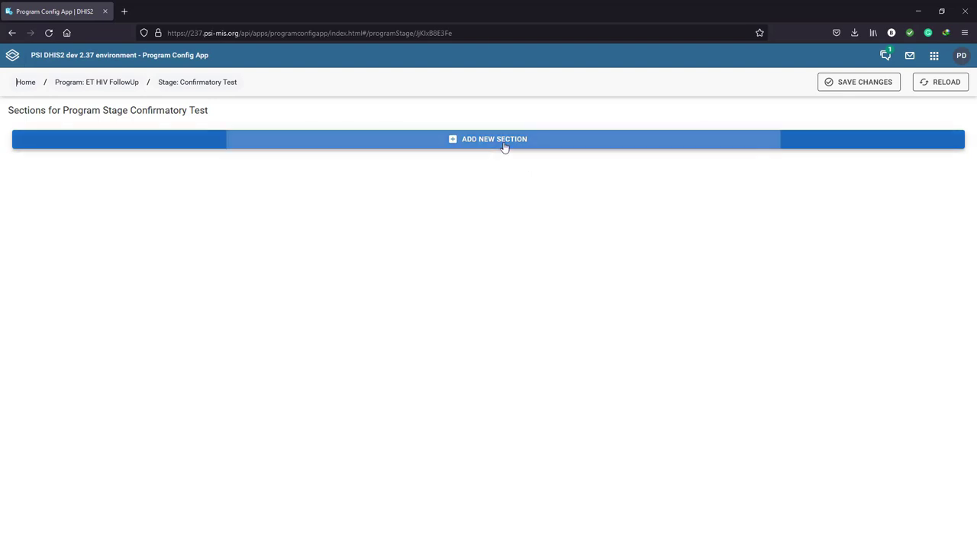
pyautogui.click(407, 304)
pyautogui.write('Test Result')
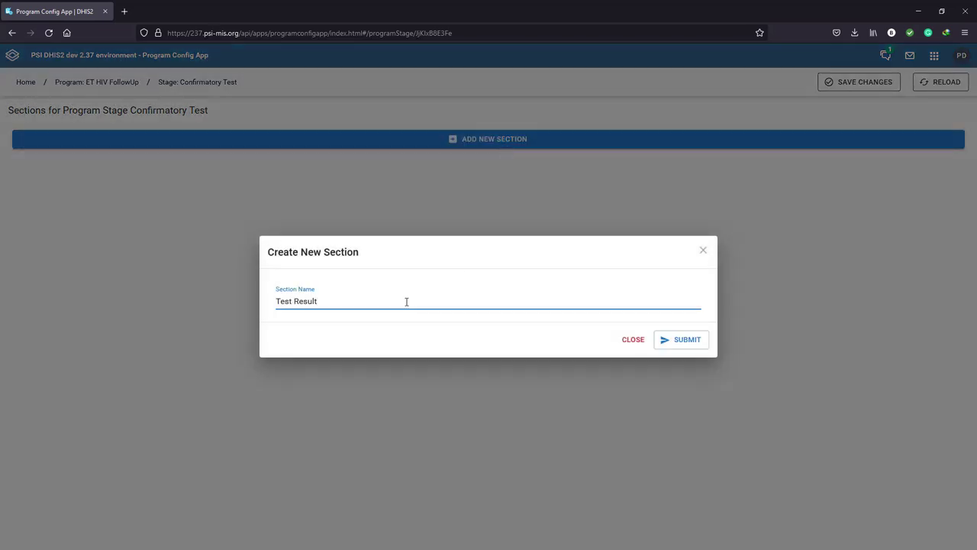
pyautogui.click(681, 345)
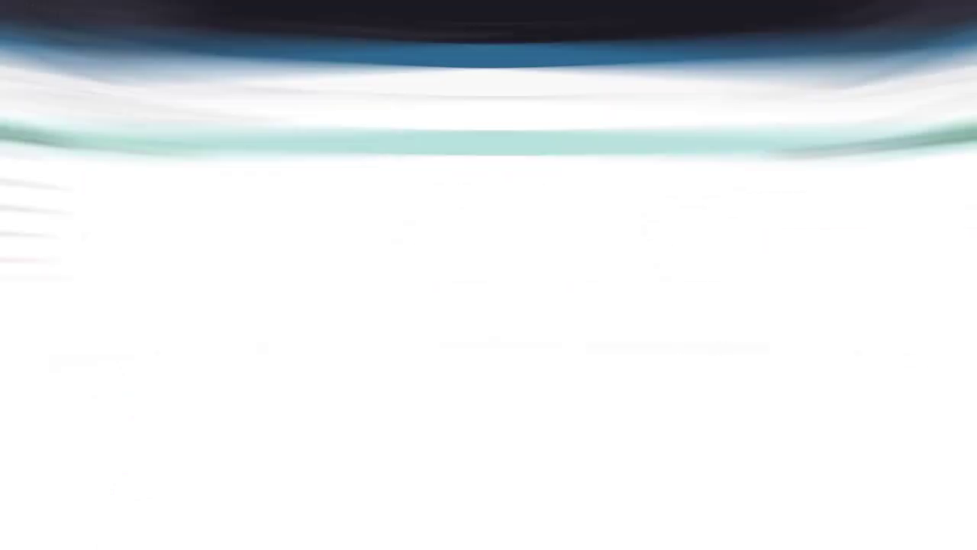
pyautogui.click(942, 143)
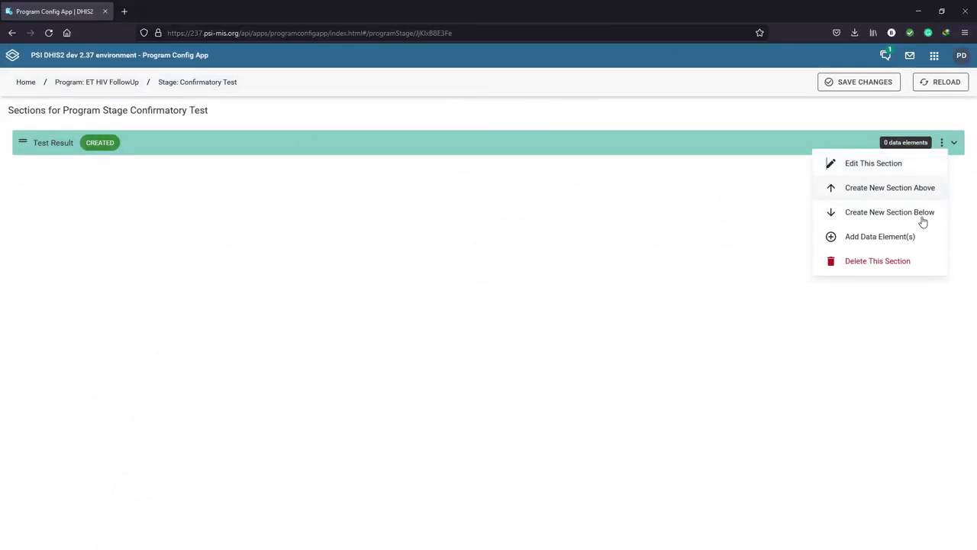
pyautogui.click(878, 237)
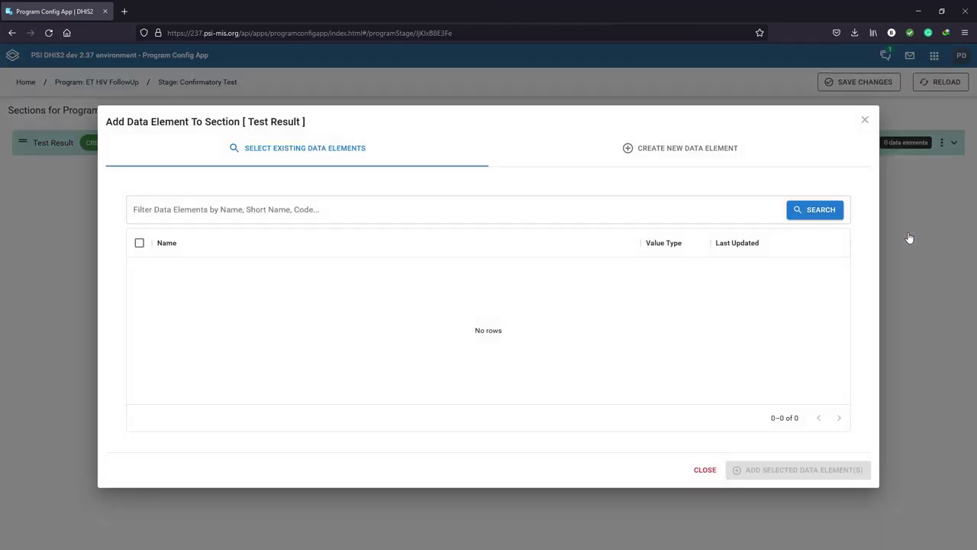
# Step: Create an HIV Test Result data element using the CORE - Positive / Negative option set
pyautogui.click(688, 153)
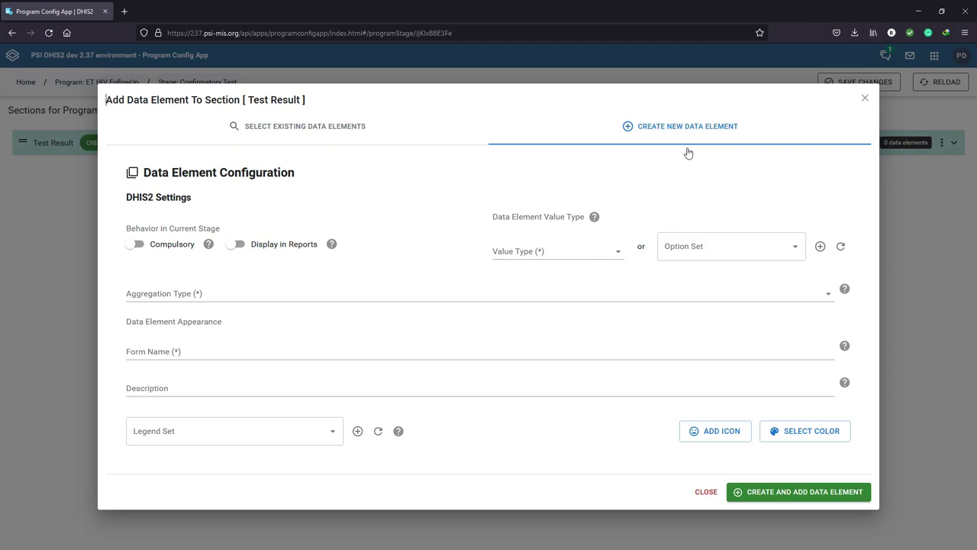
pyautogui.click(707, 248)
pyautogui.write('CORE')
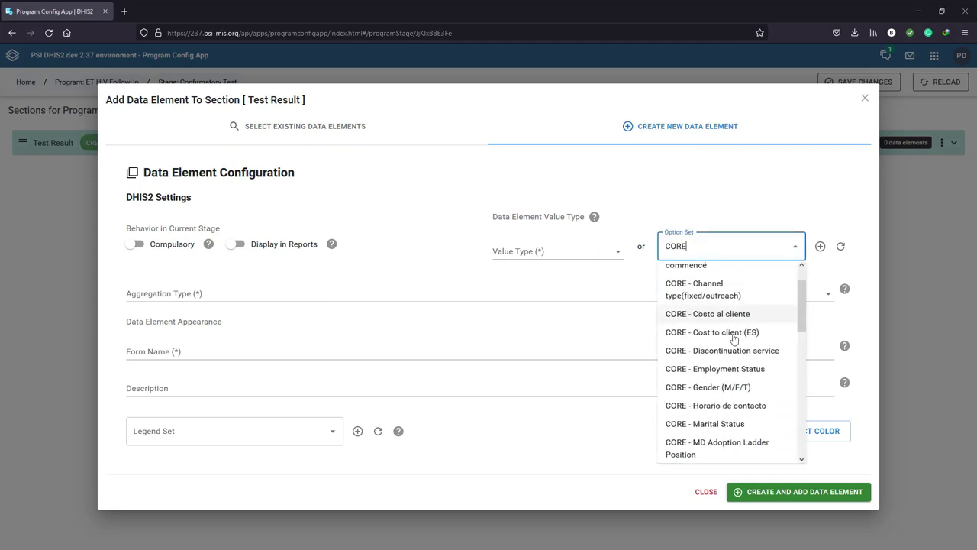
pyautogui.scroll(-5, 732, 342)
pyautogui.click(733, 341)
pyautogui.click(233, 351)
pyautogui.write('HIV Test Result')
pyautogui.click(758, 489)
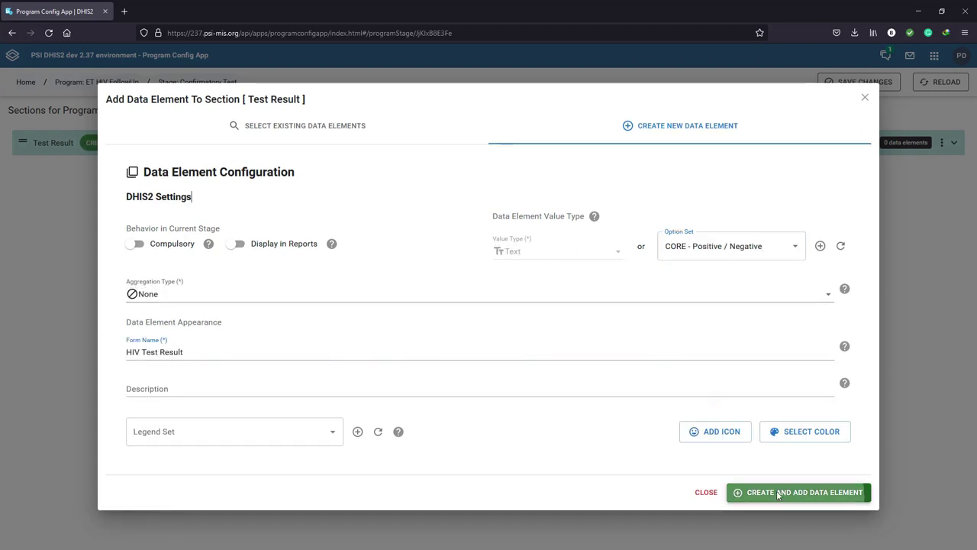
# Step: Add a Number-type Test Serial Number data element below HIV Test Result
pyautogui.click(954, 142)
pyautogui.click(941, 176)
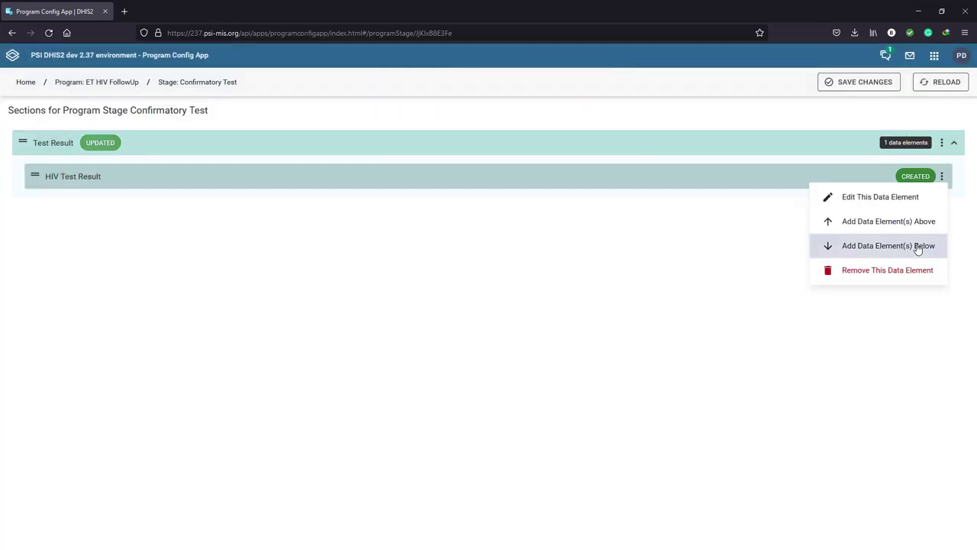
pyautogui.click(922, 247)
pyautogui.click(705, 156)
pyautogui.click(567, 254)
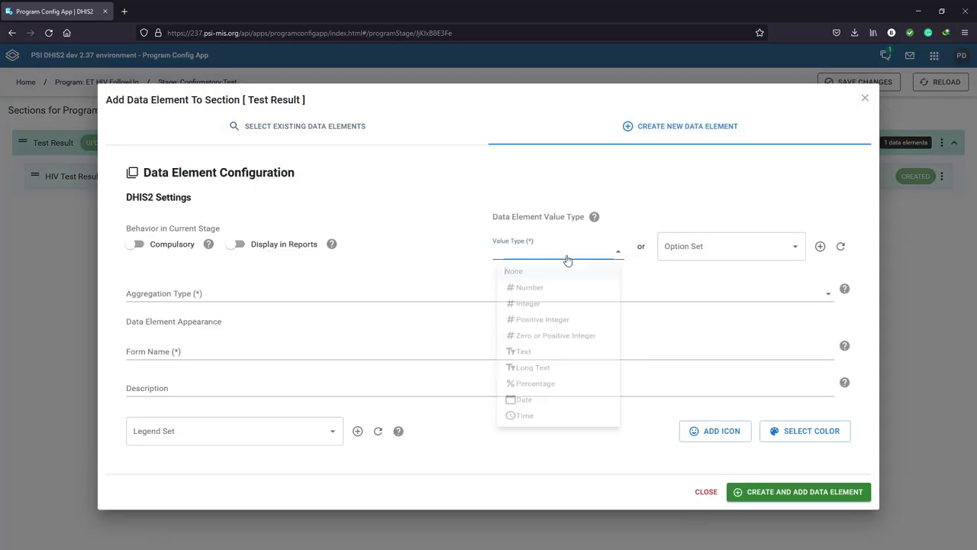
pyautogui.click(527, 291)
pyautogui.click(200, 354)
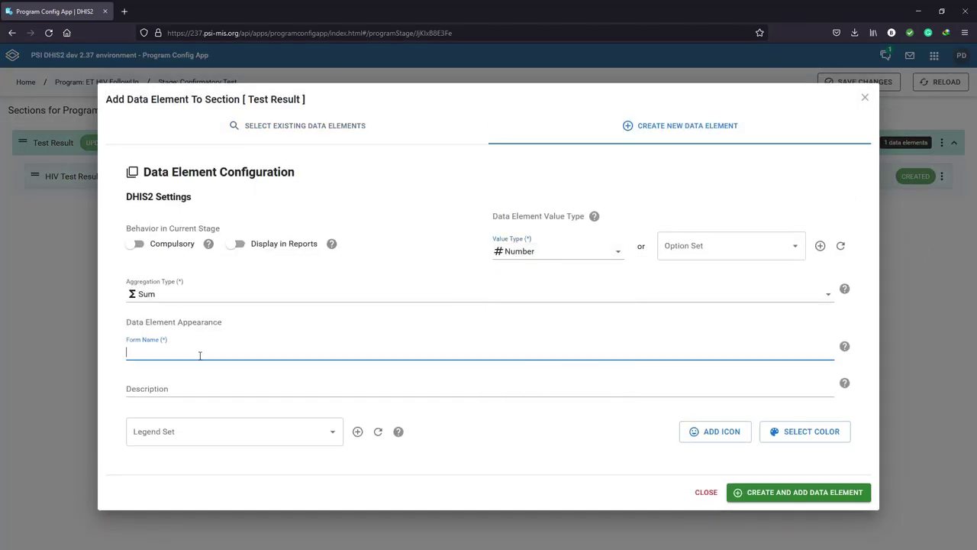
pyautogui.write('Test Serial Number')
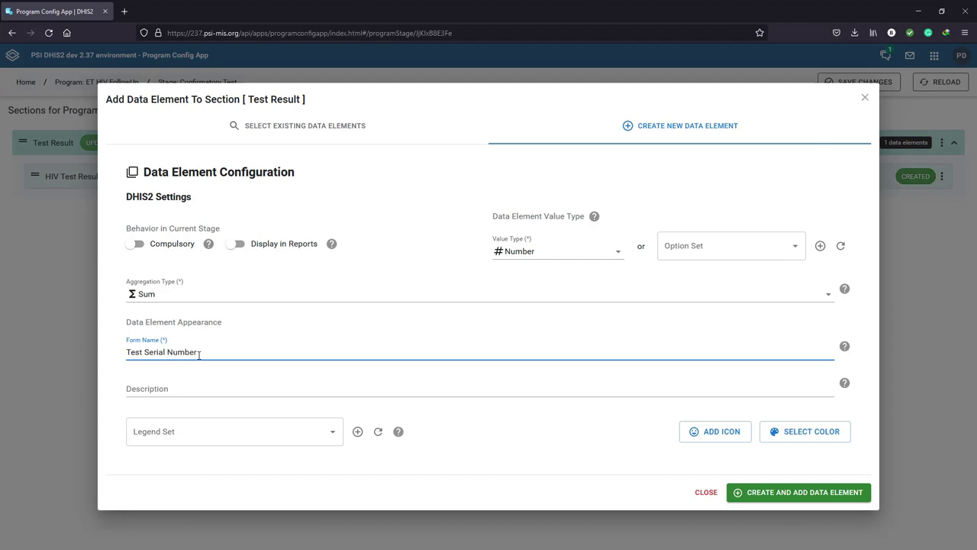
pyautogui.click(799, 491)
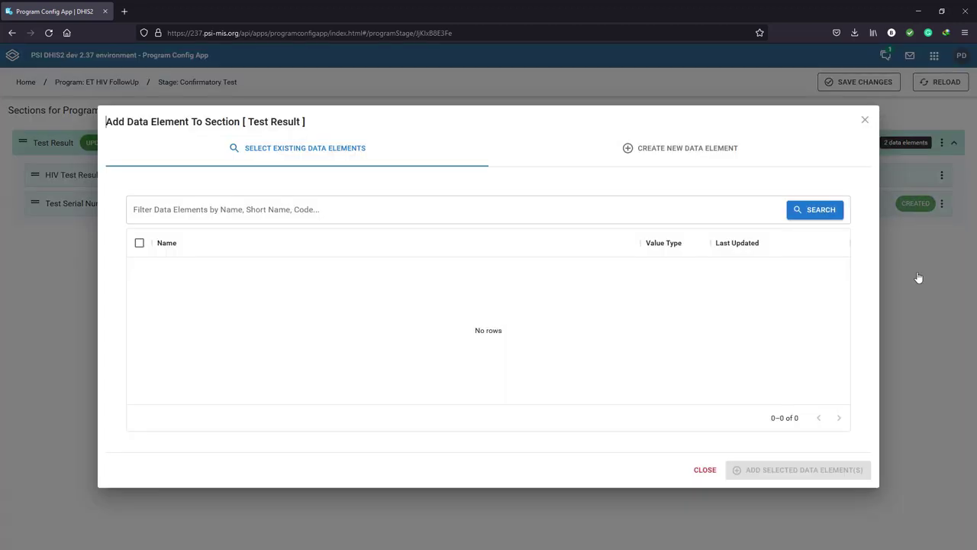
# Step: Add the existing CORE - Lab Technician element and move it to the section's top
pyautogui.click(520, 214)
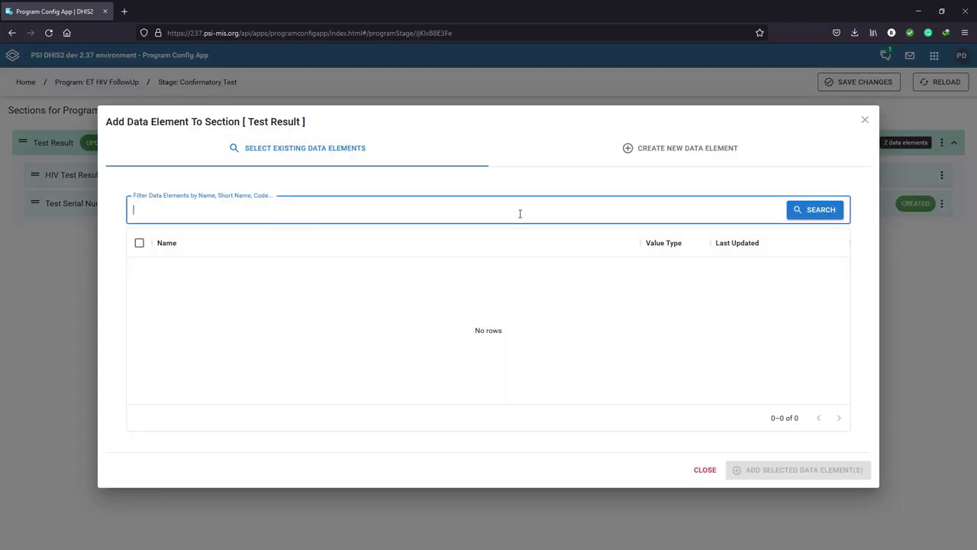
pyautogui.write('CORE - Lab Technician')
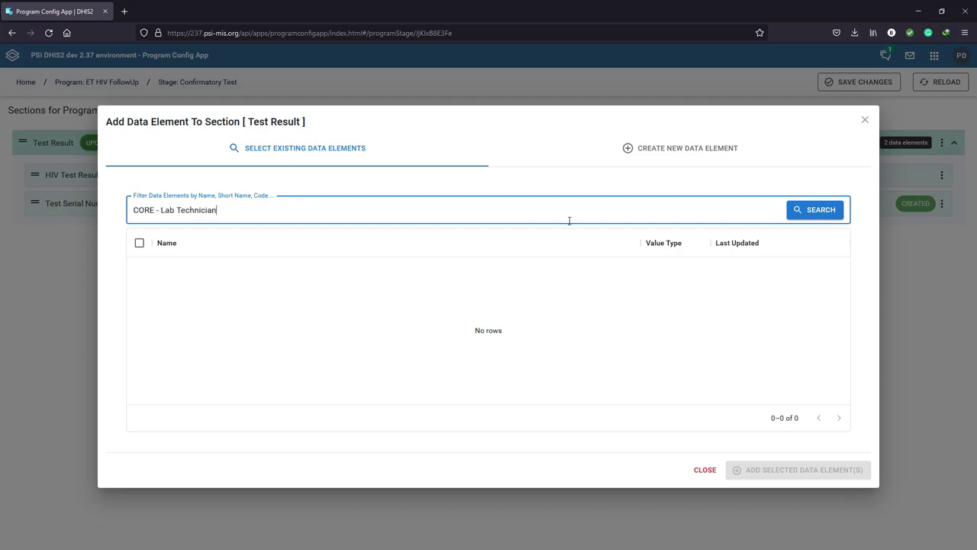
pyautogui.click(820, 214)
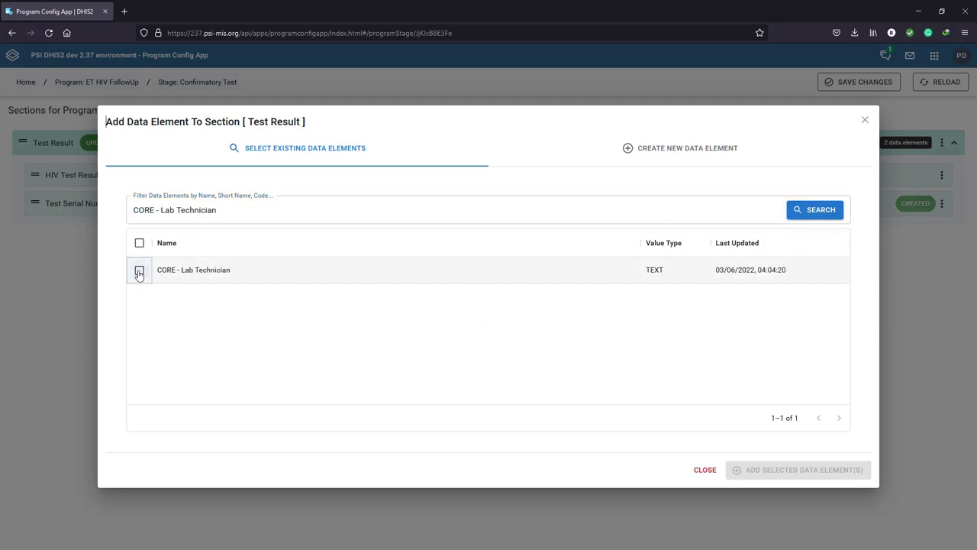
pyautogui.click(140, 270)
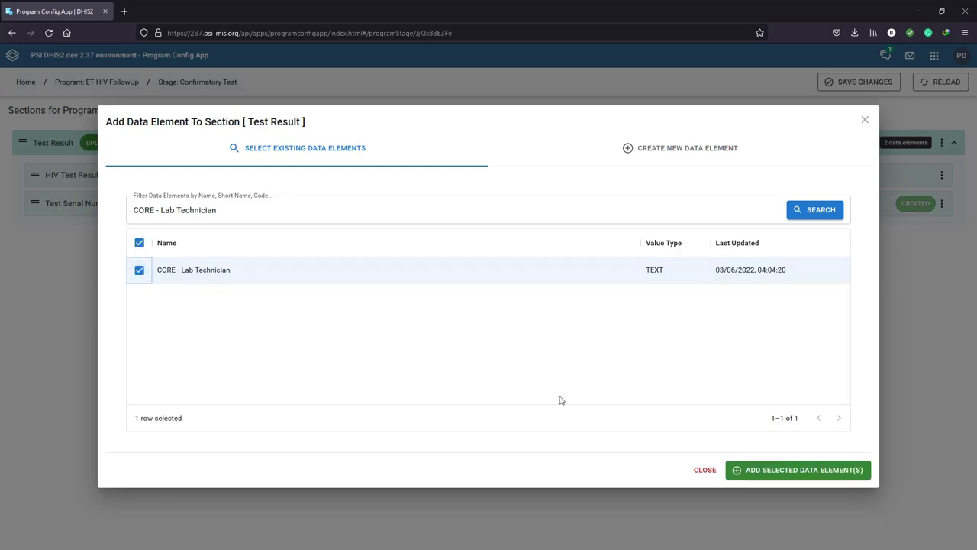
pyautogui.click(799, 470)
pyautogui.moveTo(439, 239); pyautogui.dragTo(436, 170)
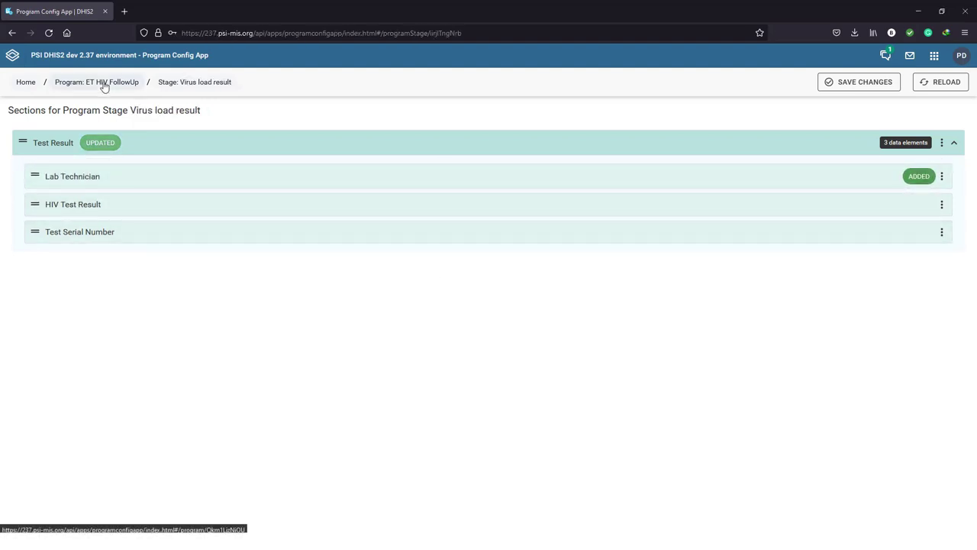
# Step: Create a Load Result section in the Virus load result stage
pyautogui.click(103, 83)
pyautogui.click(956, 139)
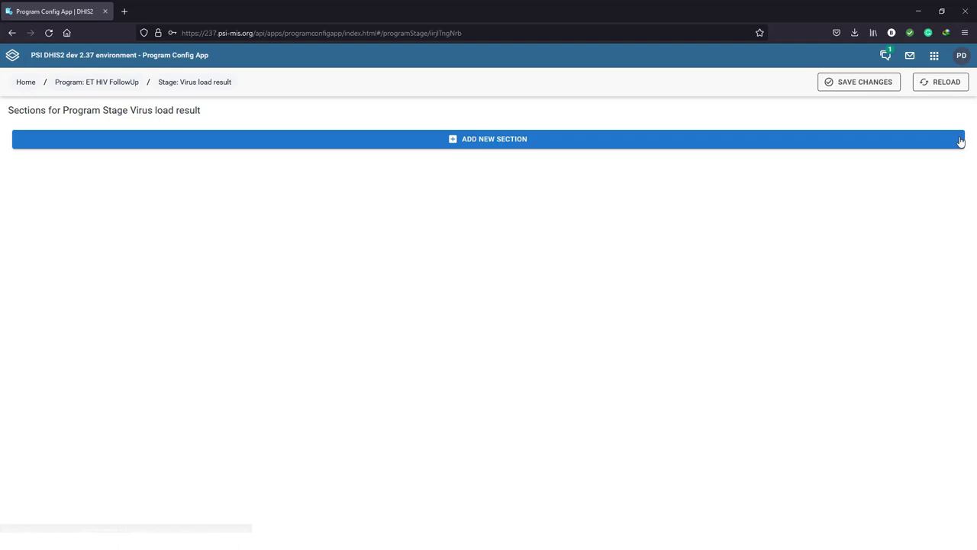
pyautogui.click(520, 148)
pyautogui.click(404, 297)
pyautogui.write('Load Result')
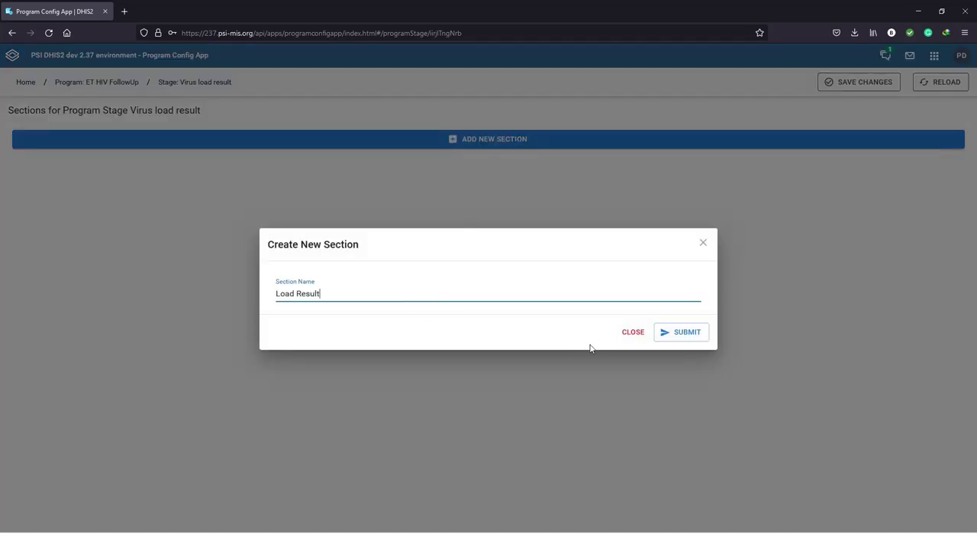
pyautogui.click(688, 333)
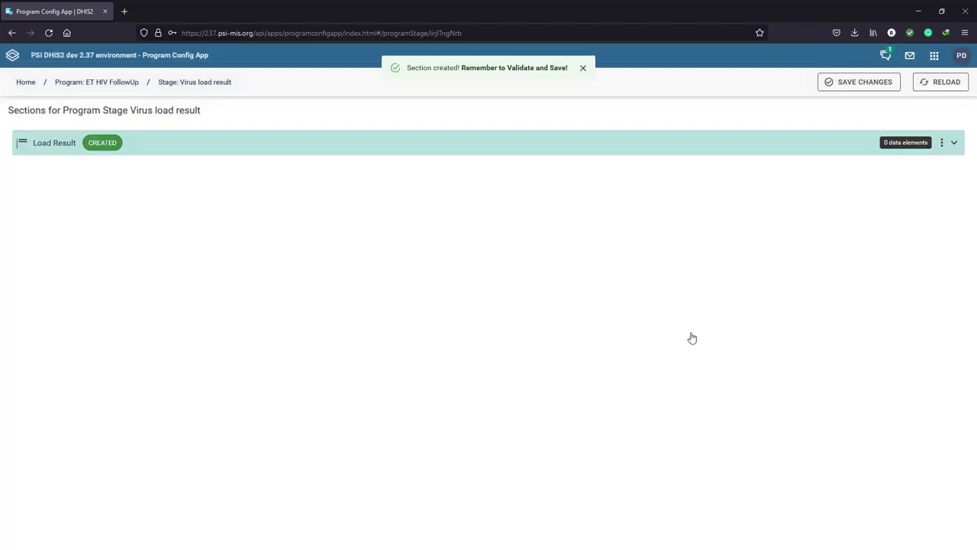
# Step: Add CORE data elements, including Age, Comments and Evaluation Date, to Load Result
pyautogui.click(942, 146)
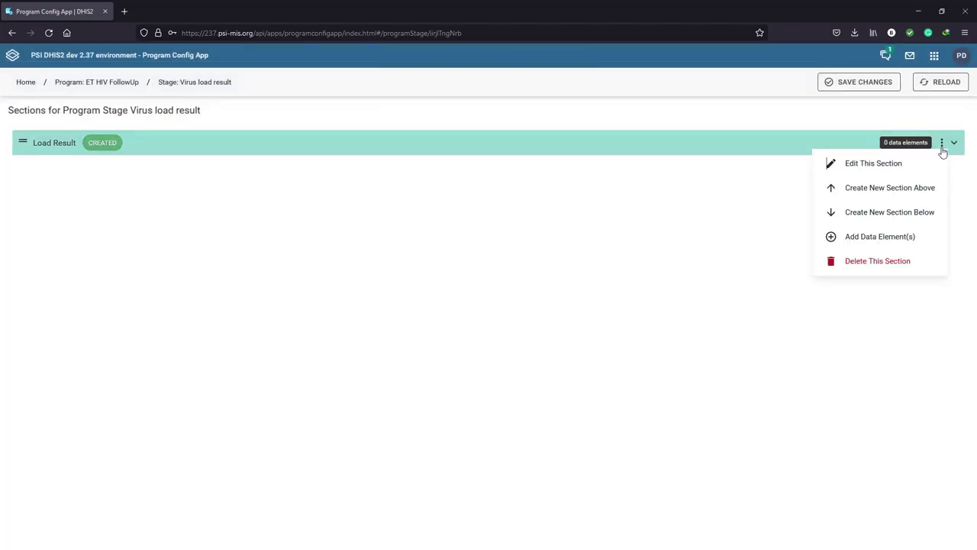
pyautogui.click(886, 239)
pyautogui.click(533, 206)
pyautogui.write('CORE')
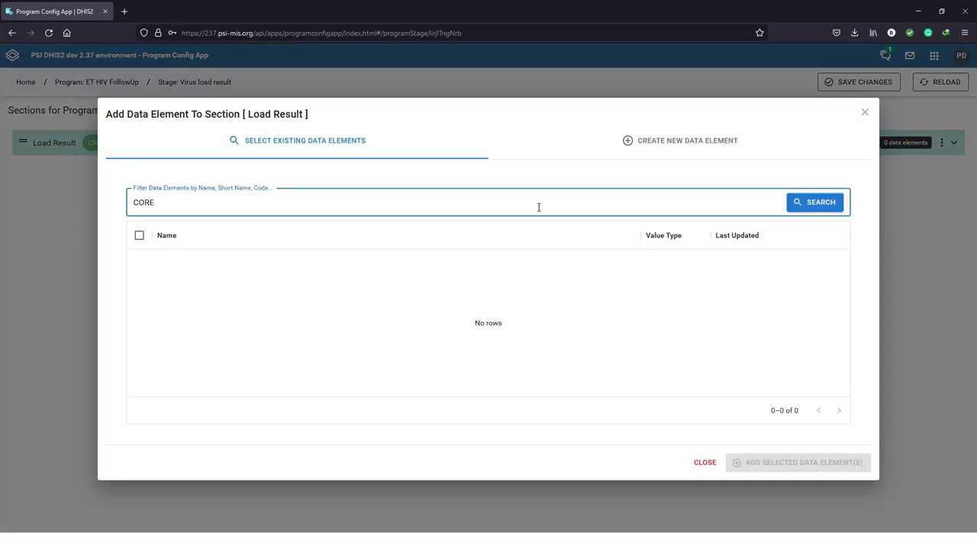
pyautogui.click(819, 206)
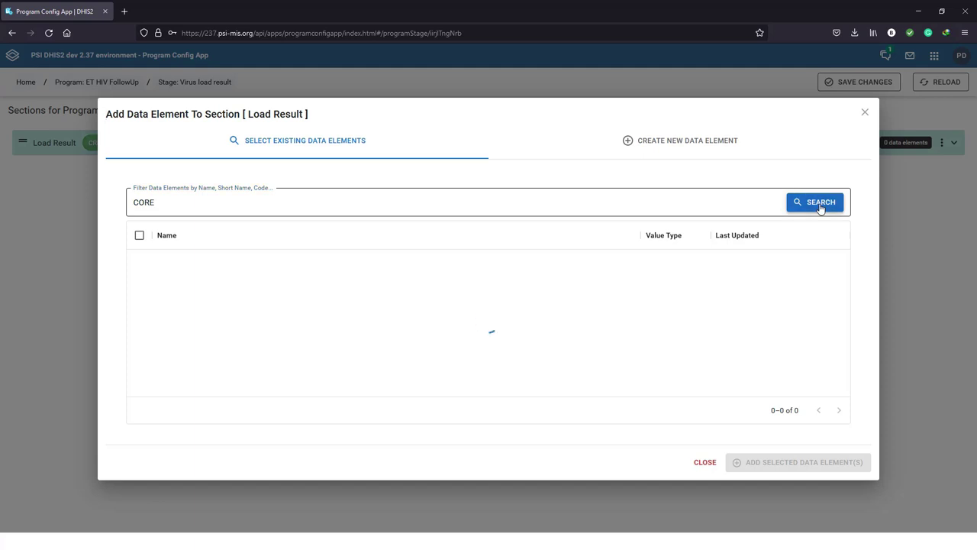
pyautogui.click(139, 262)
pyautogui.click(139, 316)
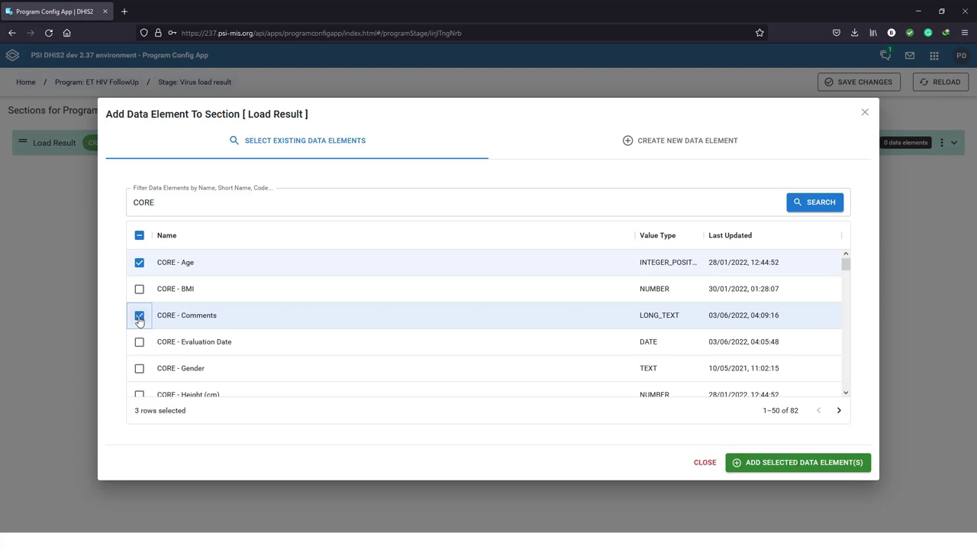
pyautogui.click(139, 344)
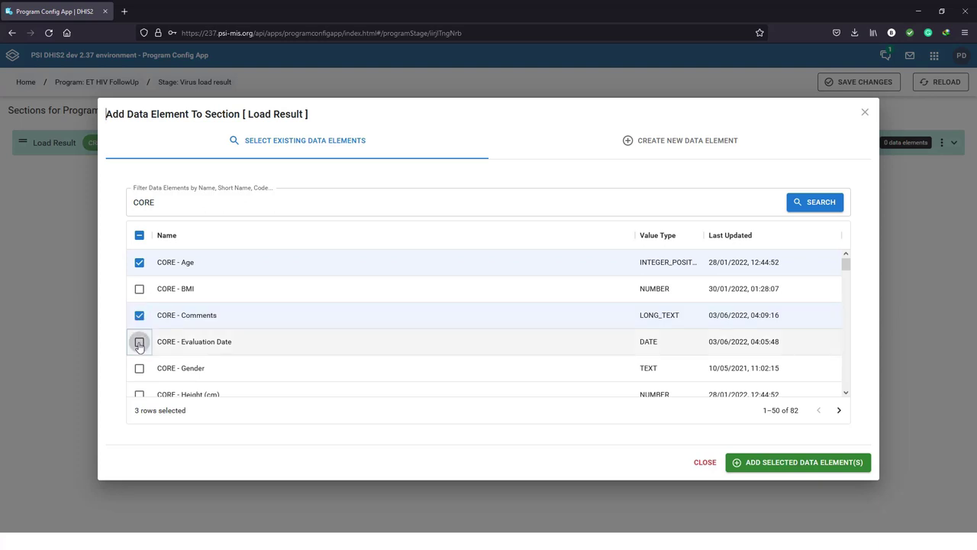
pyautogui.click(804, 462)
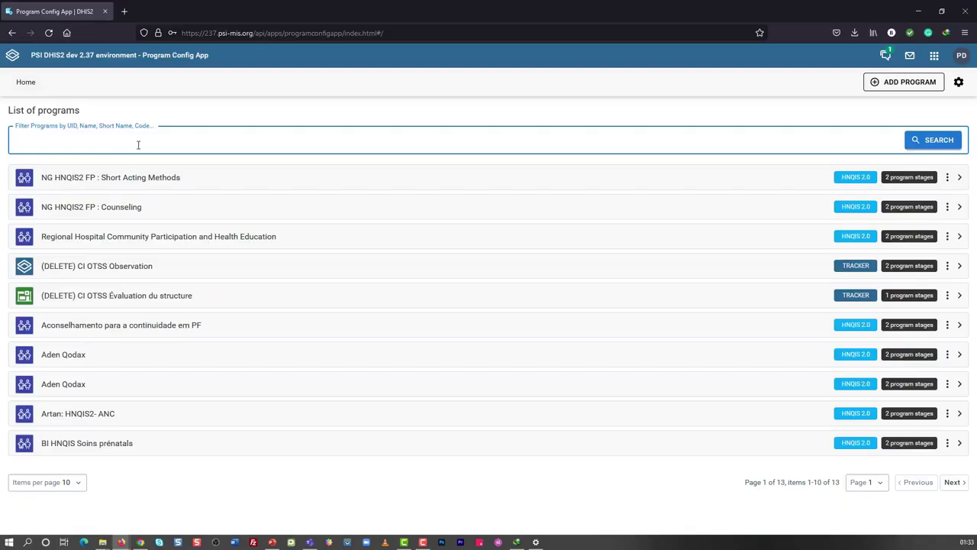
pyautogui.write('ET HIV FollowUp')
# Step: Apply ET HIV FollowUp's sharing settings to the program, its stages and data elements
pyautogui.click(945, 145)
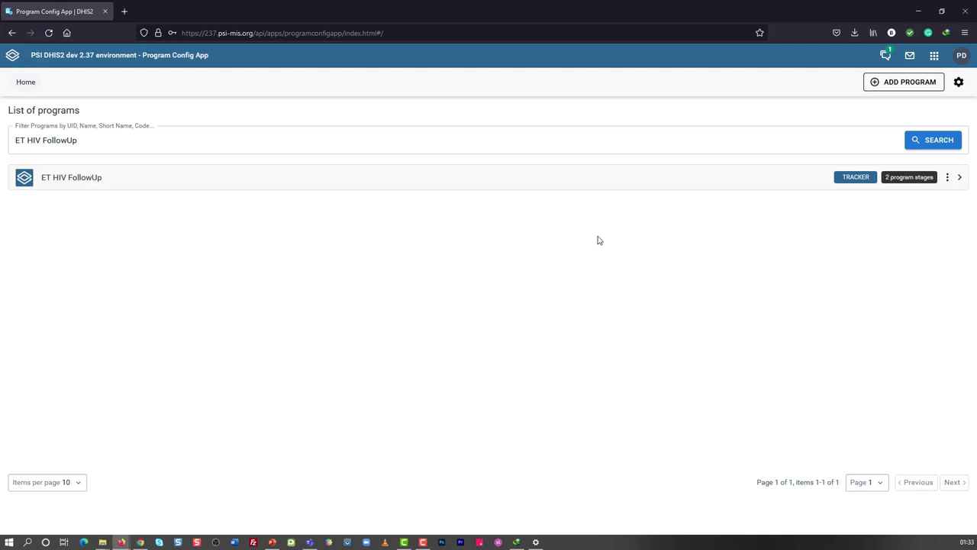
pyautogui.click(947, 178)
pyautogui.click(902, 227)
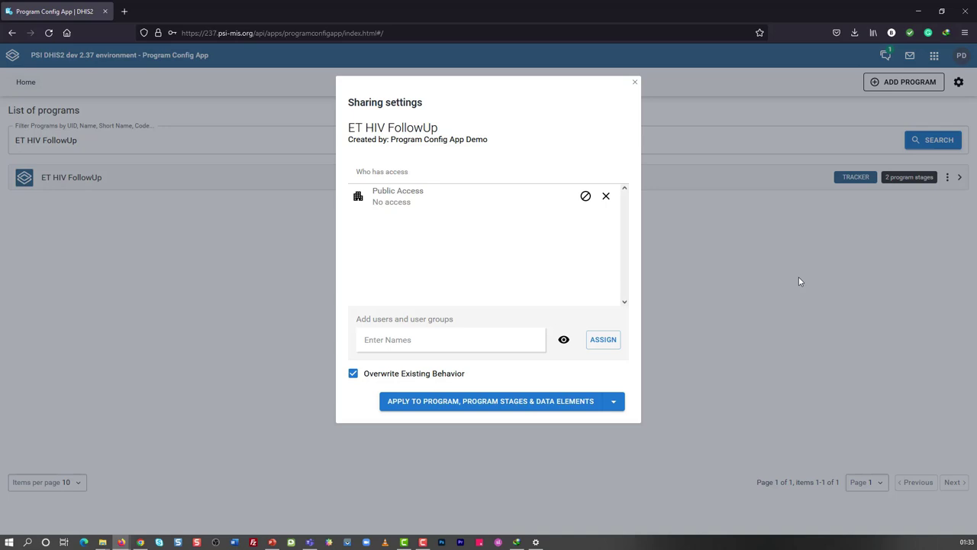
pyautogui.click(545, 403)
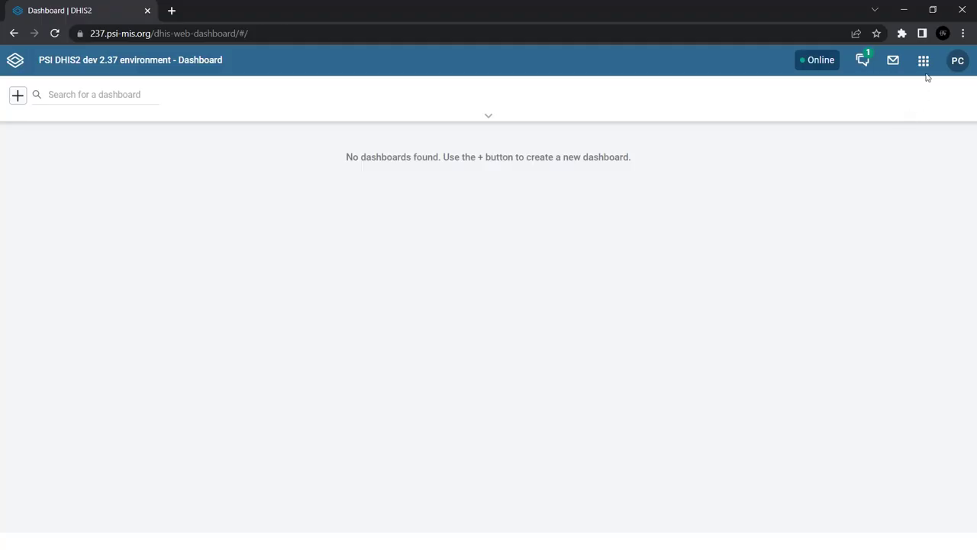
# Step: Launch Tracker Capture and select Ethiopia under PSI Countries > East Africa
pyautogui.click(924, 61)
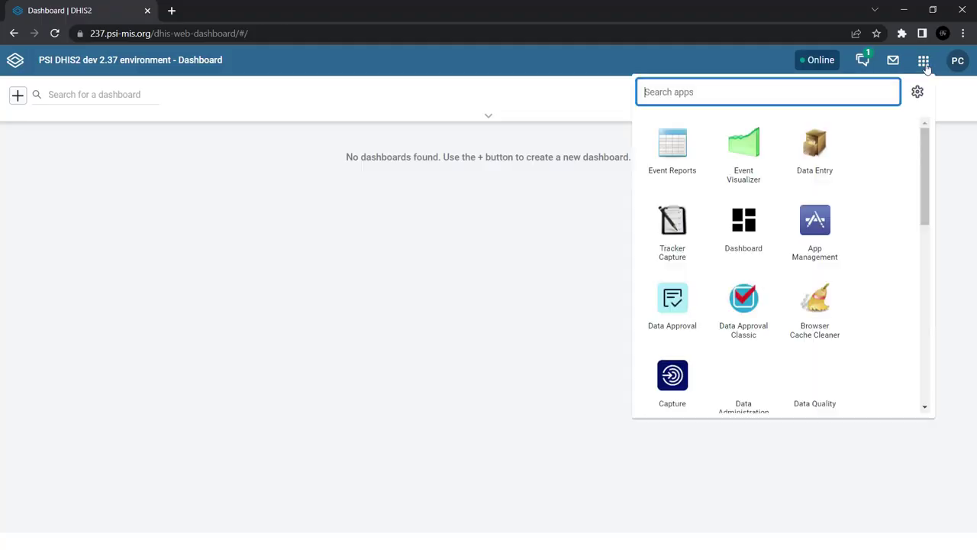
pyautogui.click(671, 244)
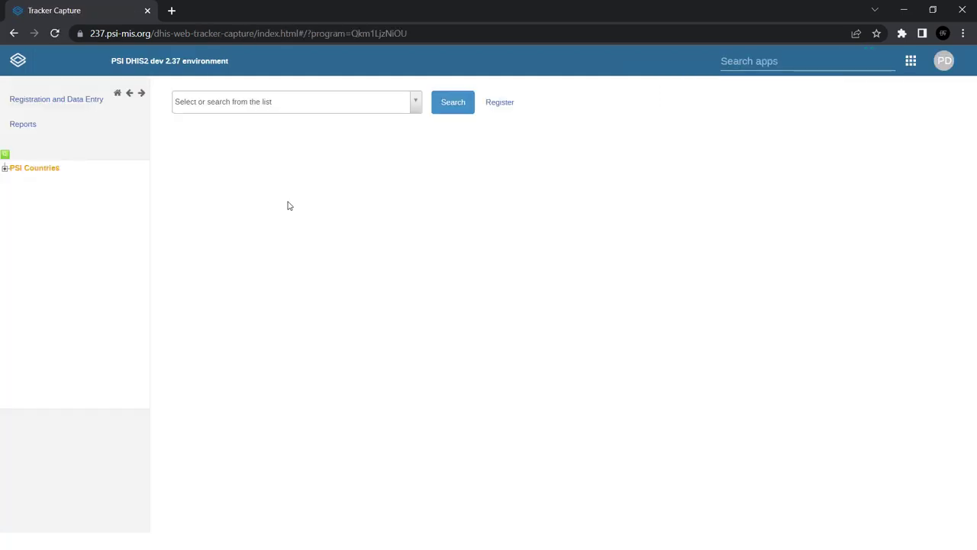
pyautogui.click(5, 168)
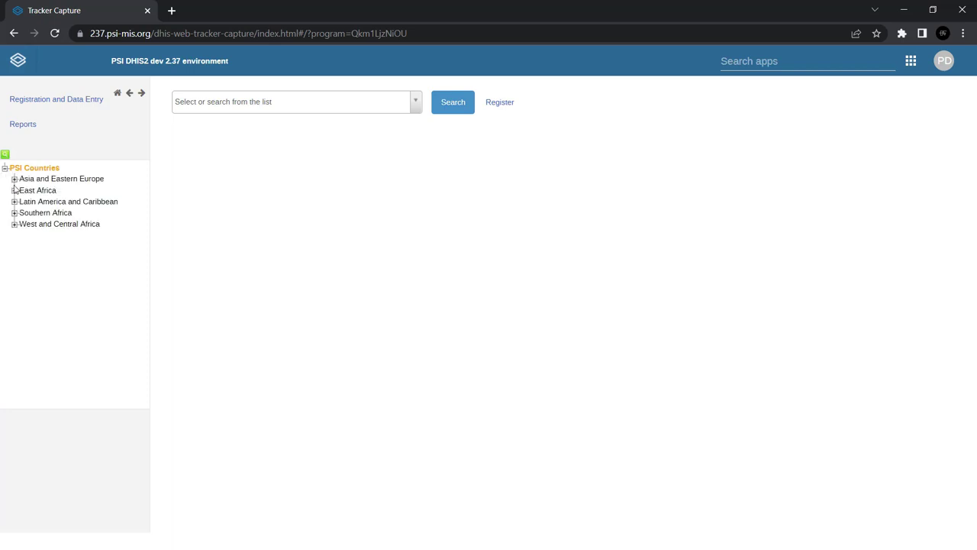
pyautogui.click(14, 190)
pyautogui.click(32, 213)
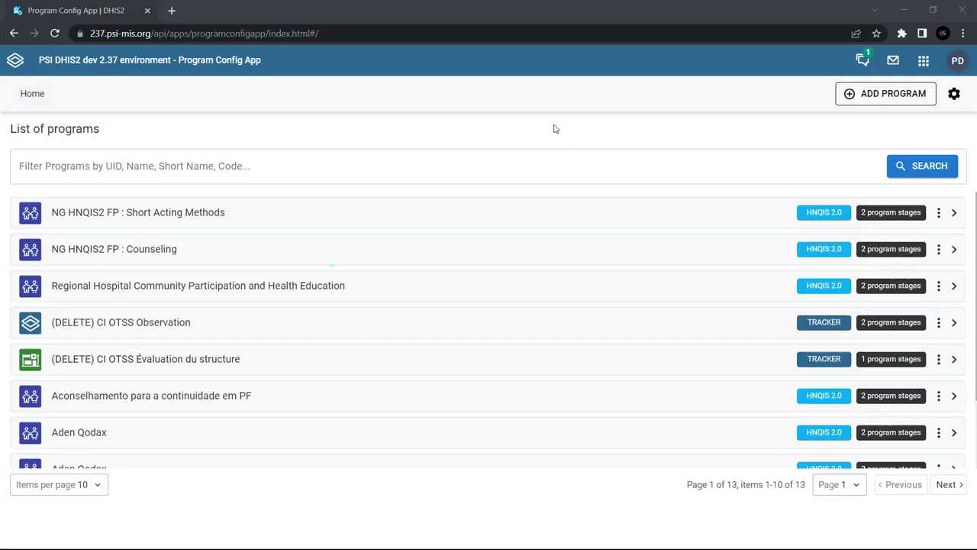
# Step: Filter programs by NG HNQIS2 FP and open Short Acting Methods' SAM_Assessment stage sections
pyautogui.click(546, 168)
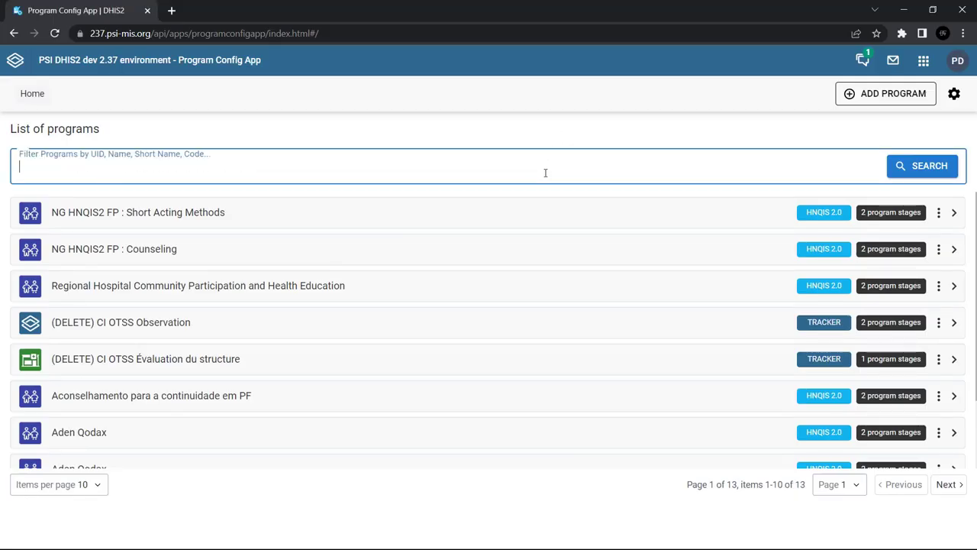
pyautogui.write('NG HNQIS2 FP')
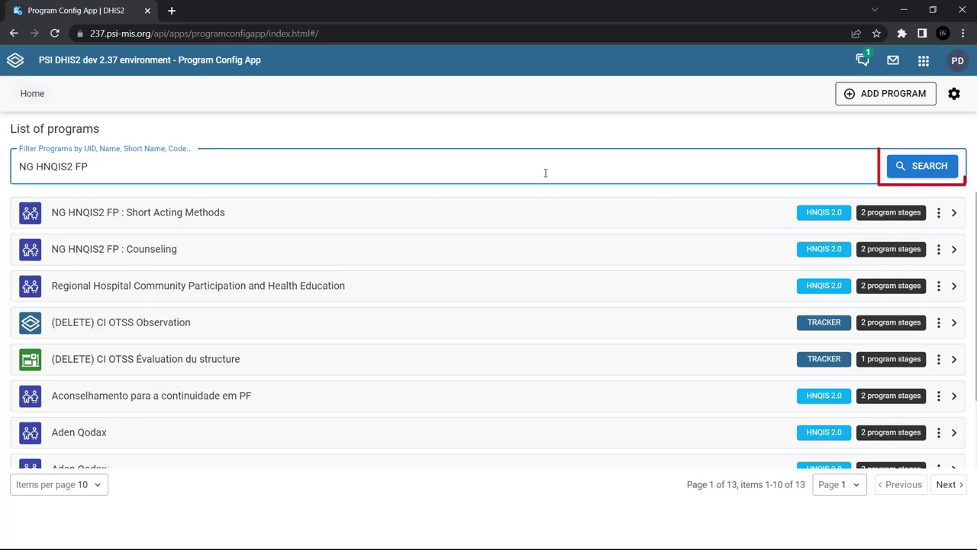
pyautogui.click(907, 169)
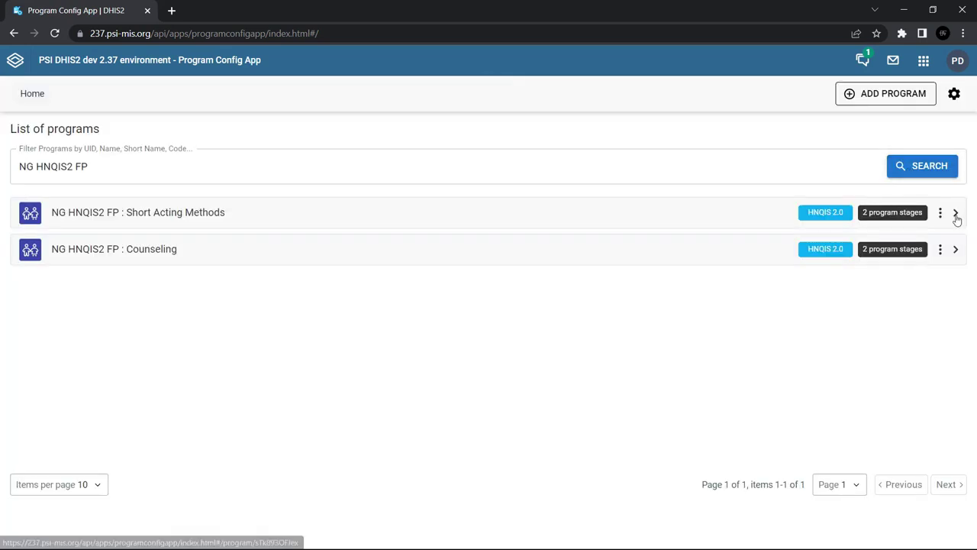
pyautogui.click(956, 214)
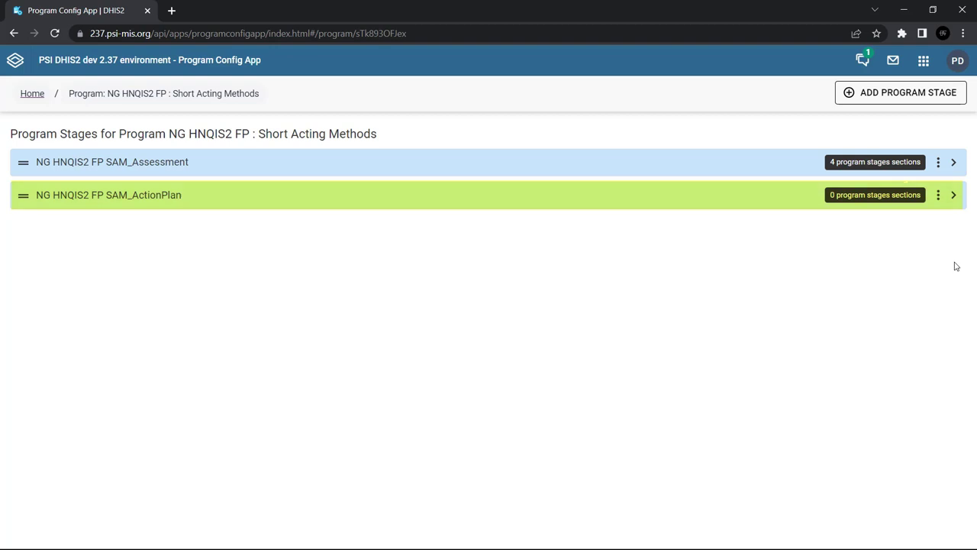
pyautogui.click(954, 163)
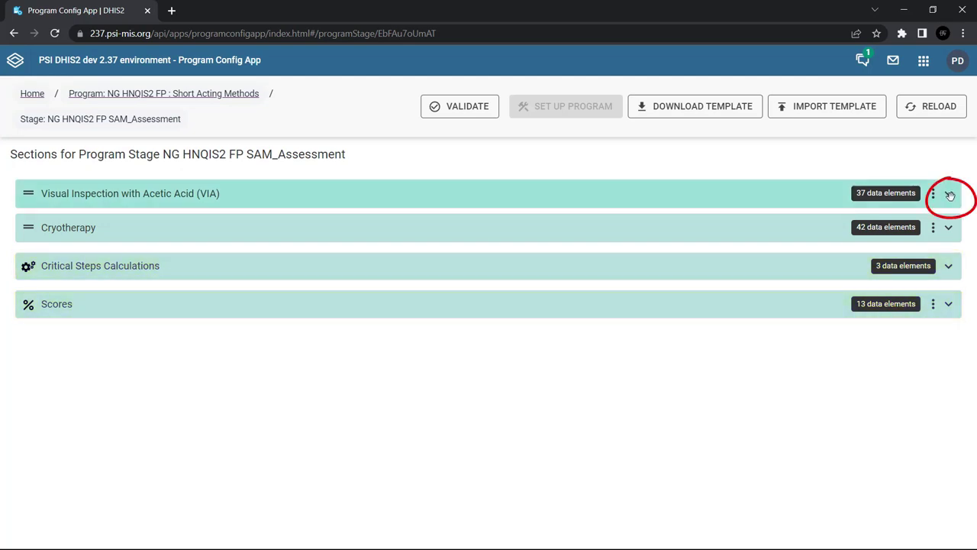
# Step: Set Visual Inspection with Acetic Acid's numerator and denominator to 1, then expand Scores
pyautogui.click(950, 196)
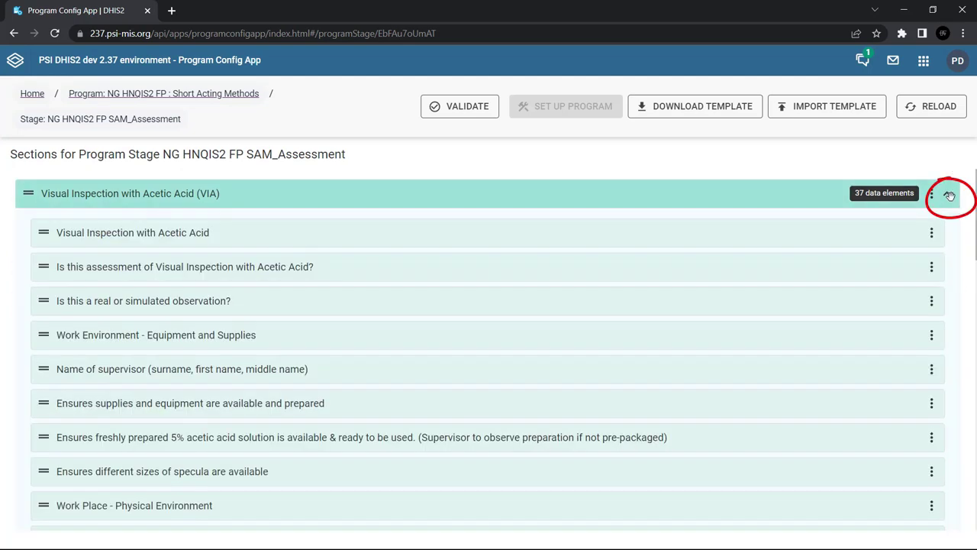
pyautogui.click(932, 241)
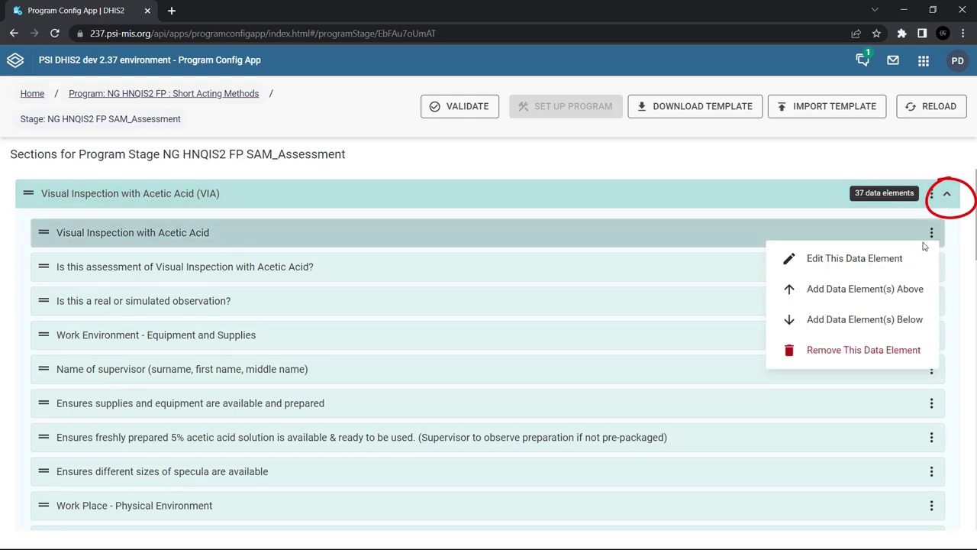
pyautogui.click(933, 258)
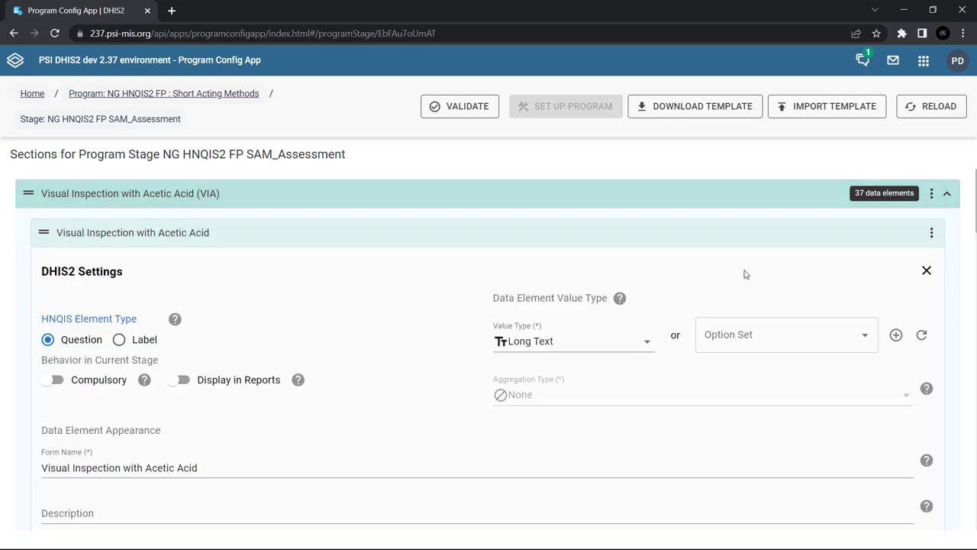
pyautogui.scroll(-4, 746, 274)
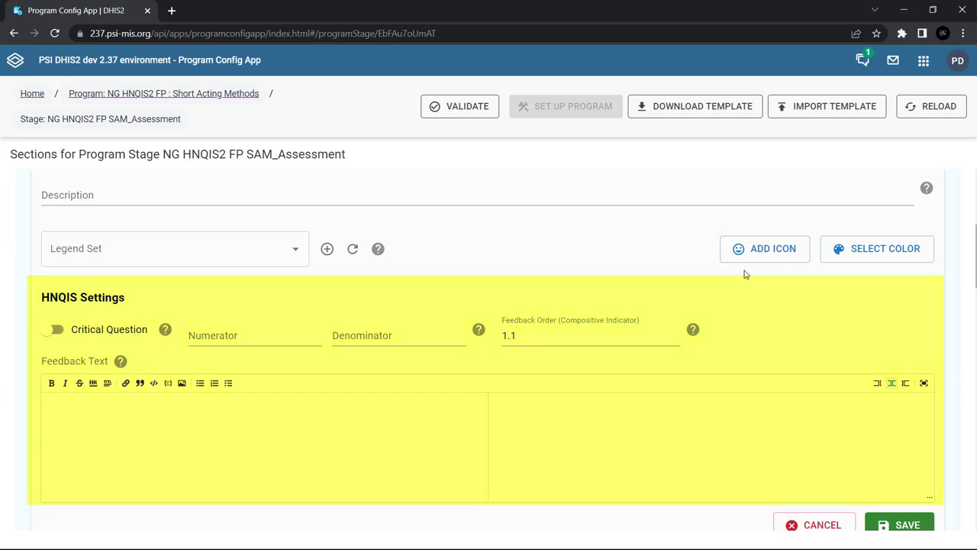
pyautogui.scroll(-1, 746, 275)
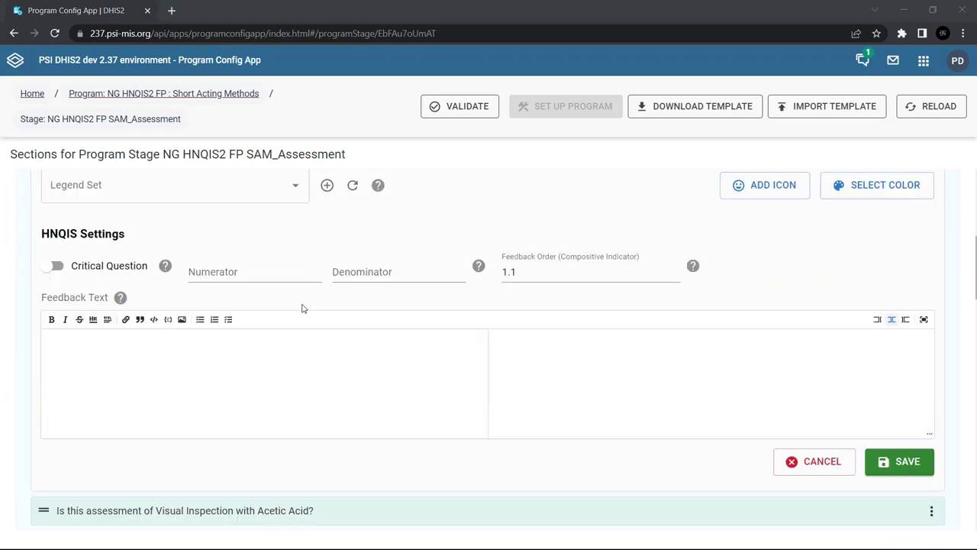
pyautogui.click(318, 271)
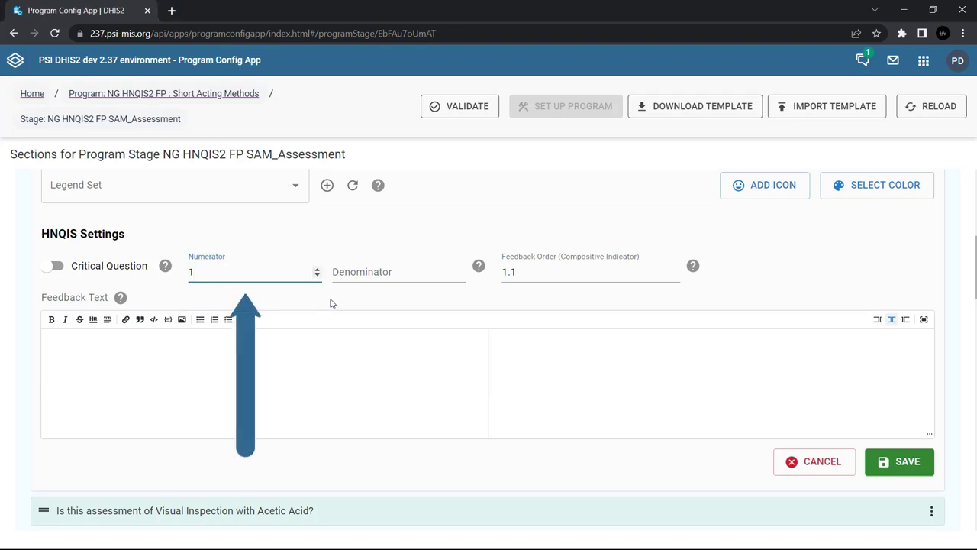
pyautogui.click(460, 271)
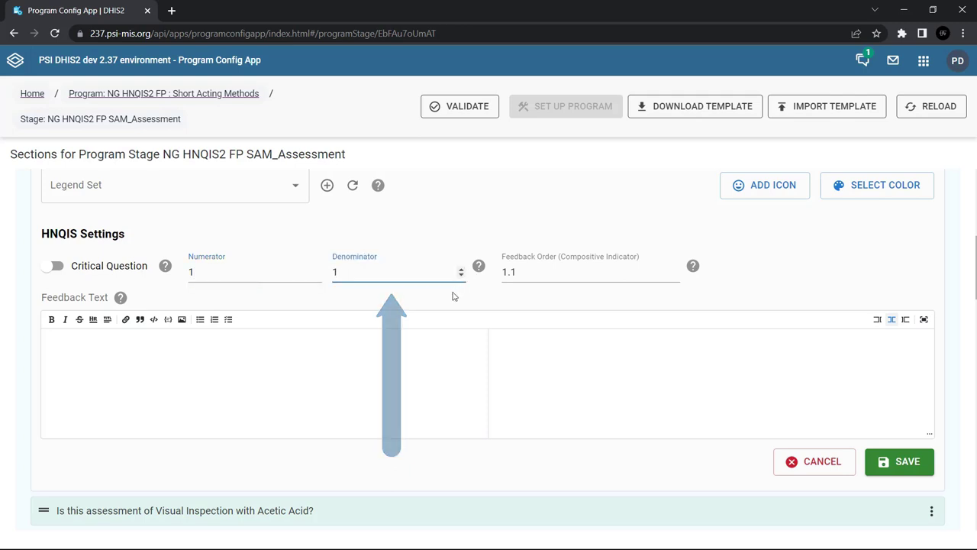
pyautogui.scroll(5, 452, 296)
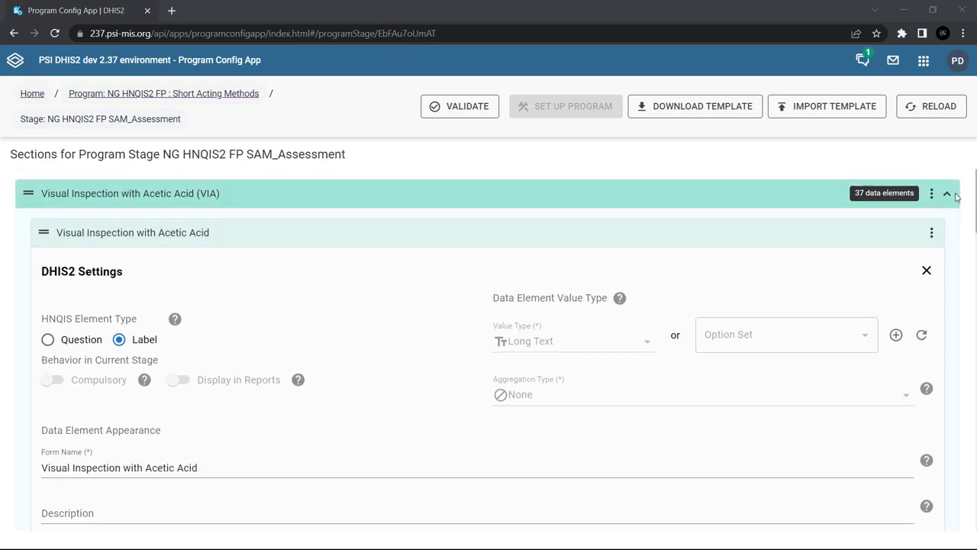
pyautogui.click(947, 195)
pyautogui.click(947, 306)
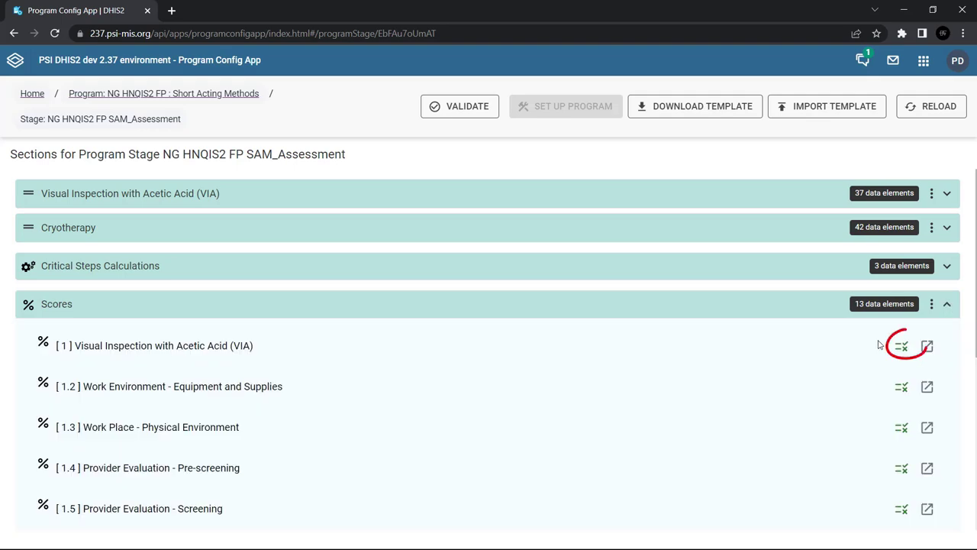
pyautogui.click(901, 347)
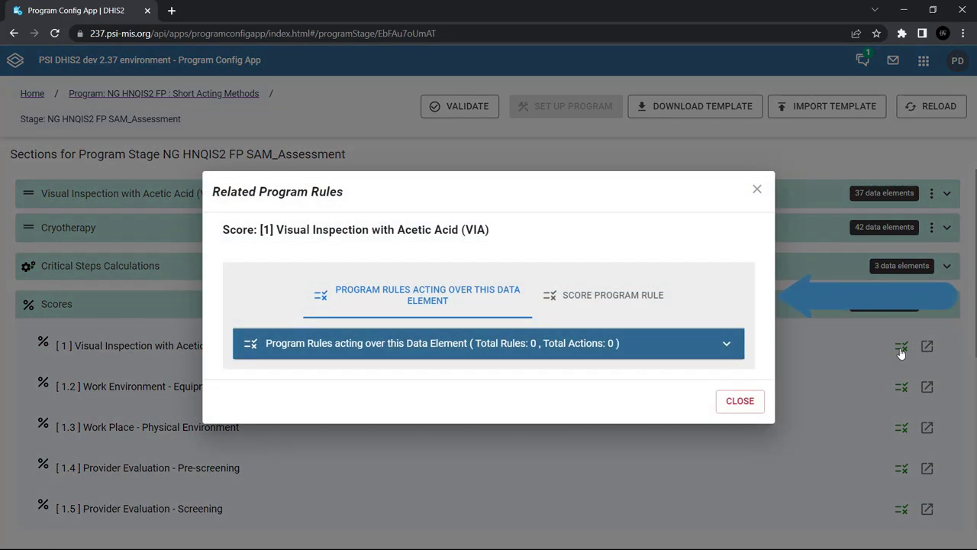
pyautogui.click(634, 300)
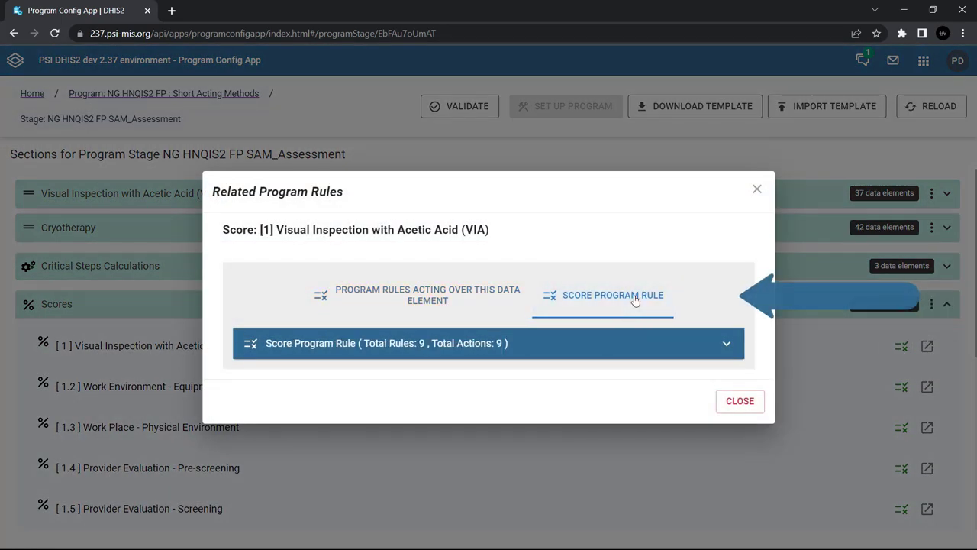
pyautogui.click(682, 343)
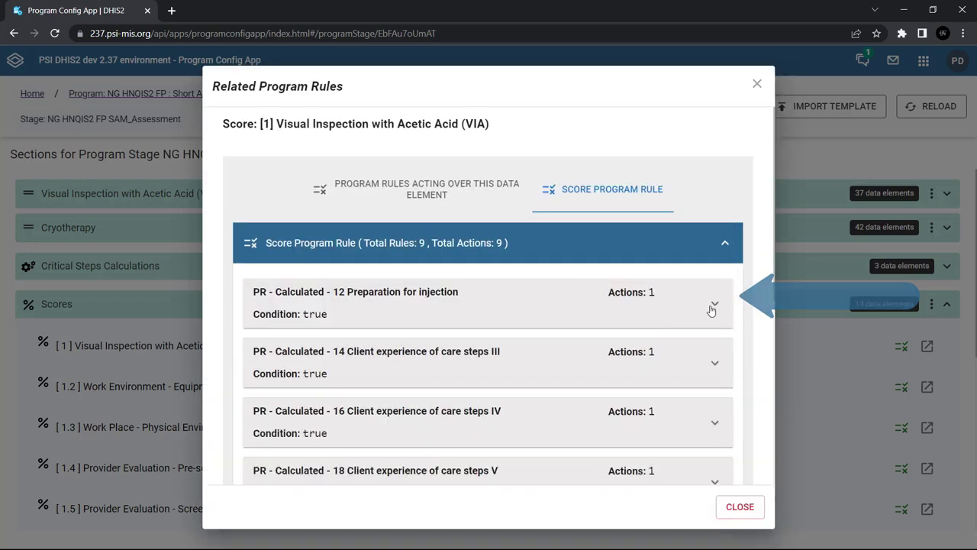
pyautogui.click(714, 306)
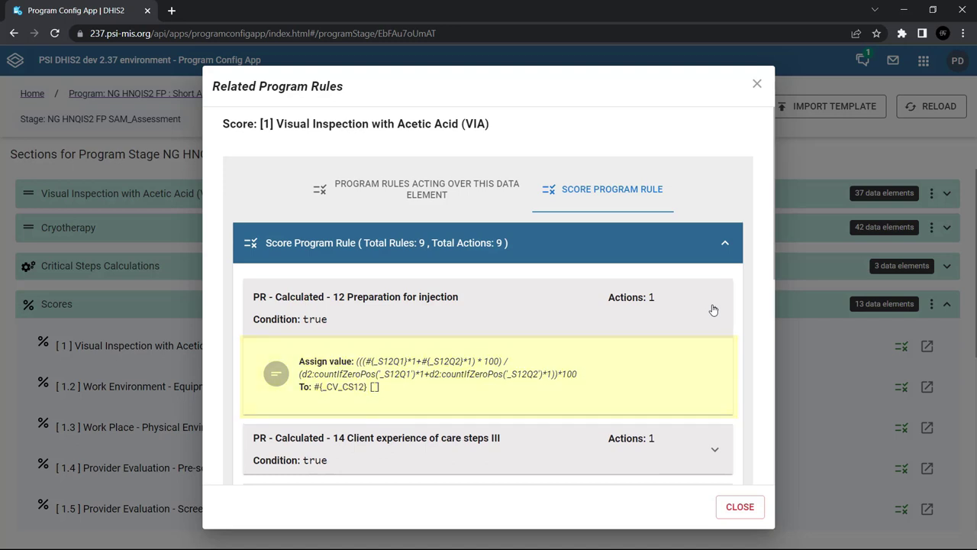
pyautogui.click(756, 502)
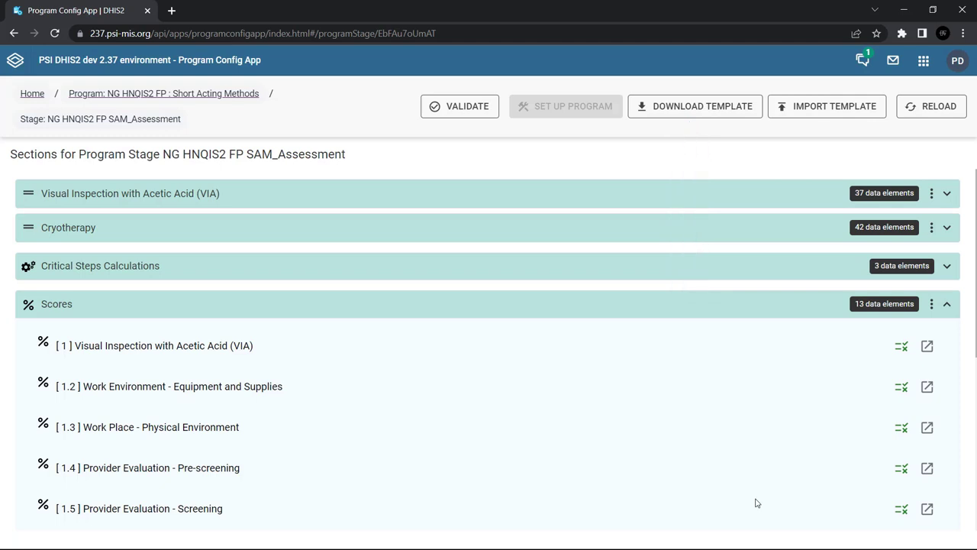
# Step: Download the stage's configuration template and import the configuration file
pyautogui.click(729, 115)
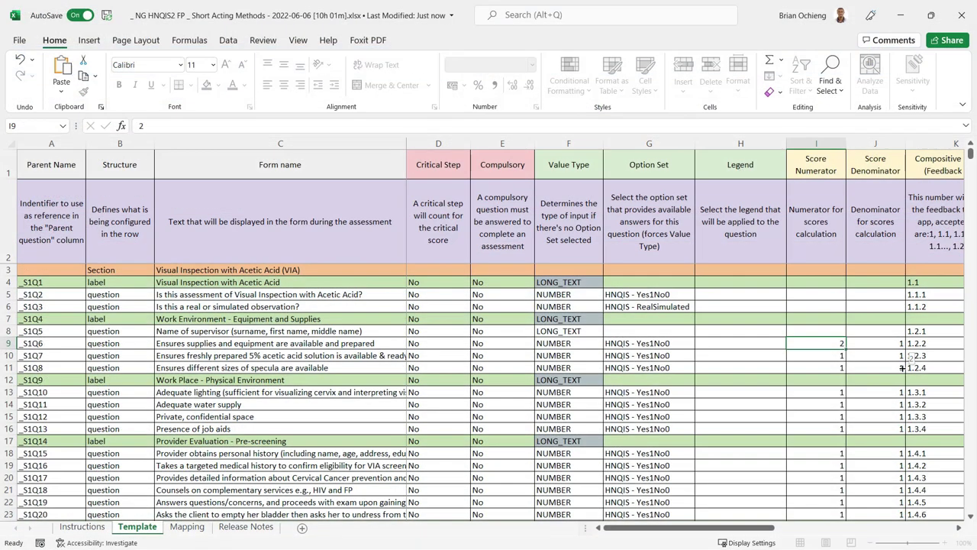
pyautogui.moveTo(906, 349); pyautogui.dragTo(902, 372)
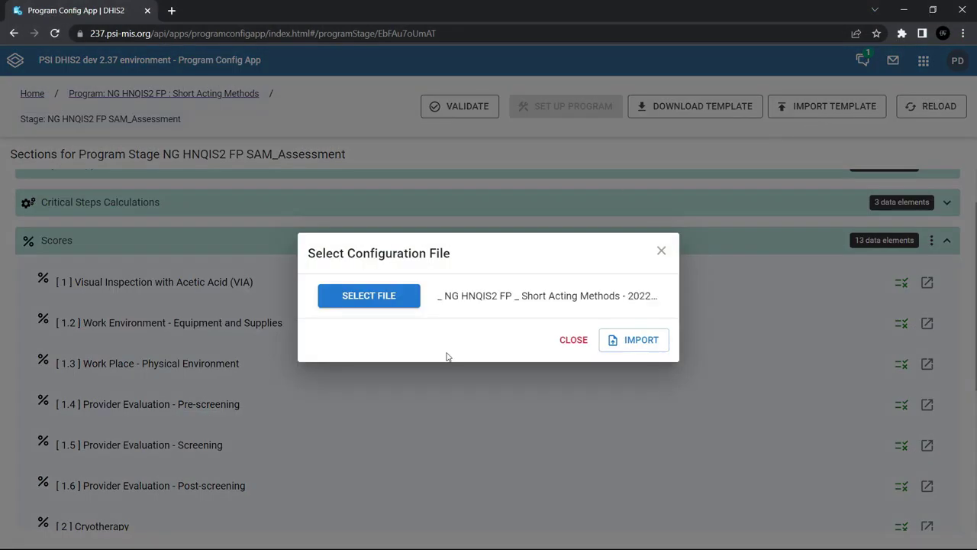
pyautogui.click(636, 353)
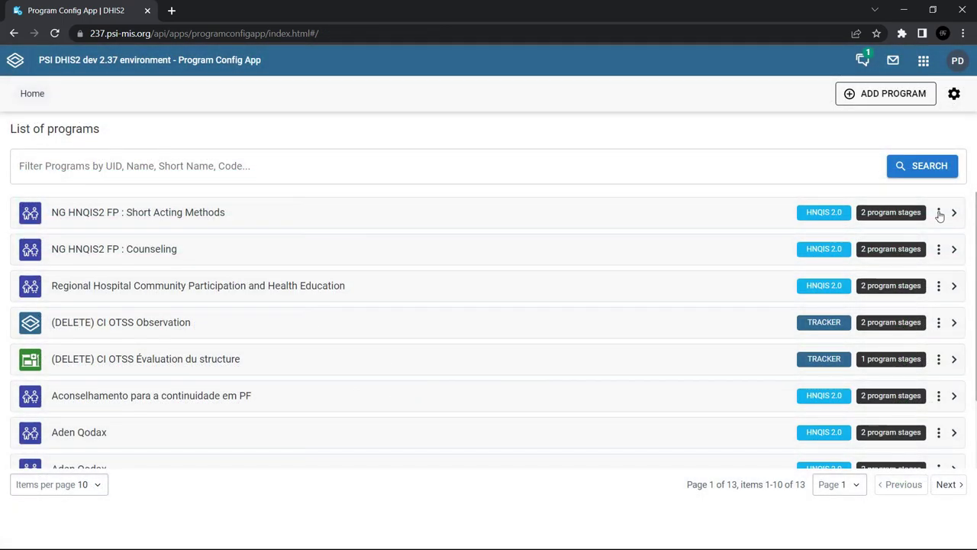
# Step: Export and download the Short Acting Methods program's JSON metadata
pyautogui.click(940, 213)
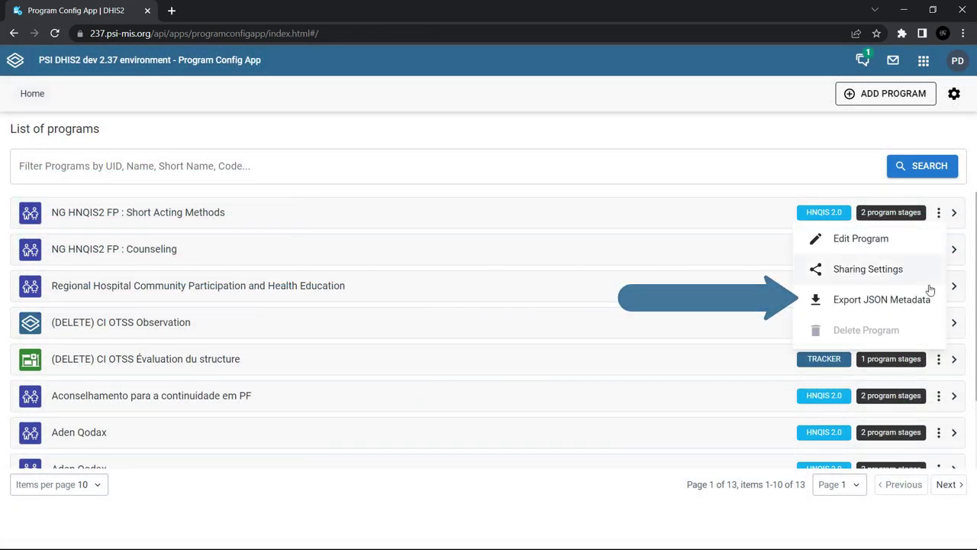
pyautogui.click(911, 300)
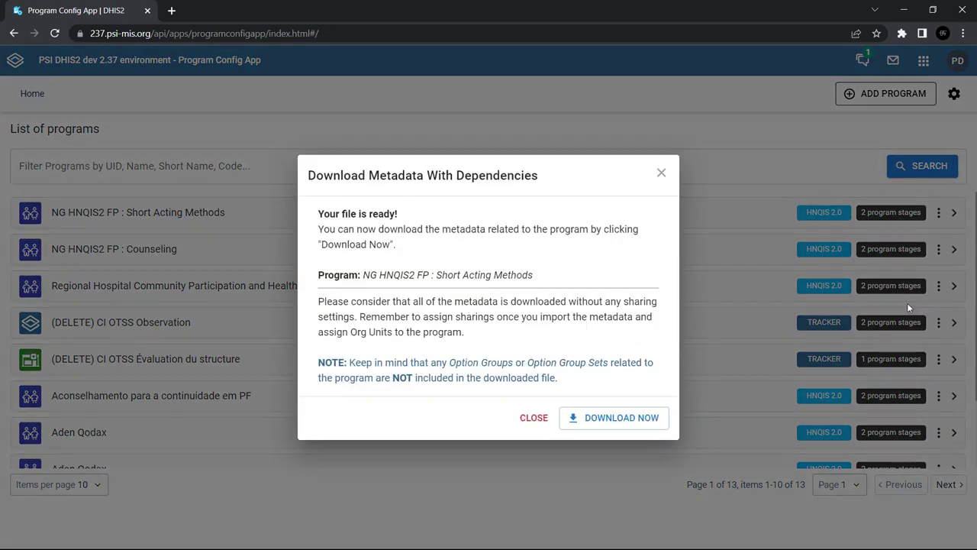
pyautogui.click(635, 418)
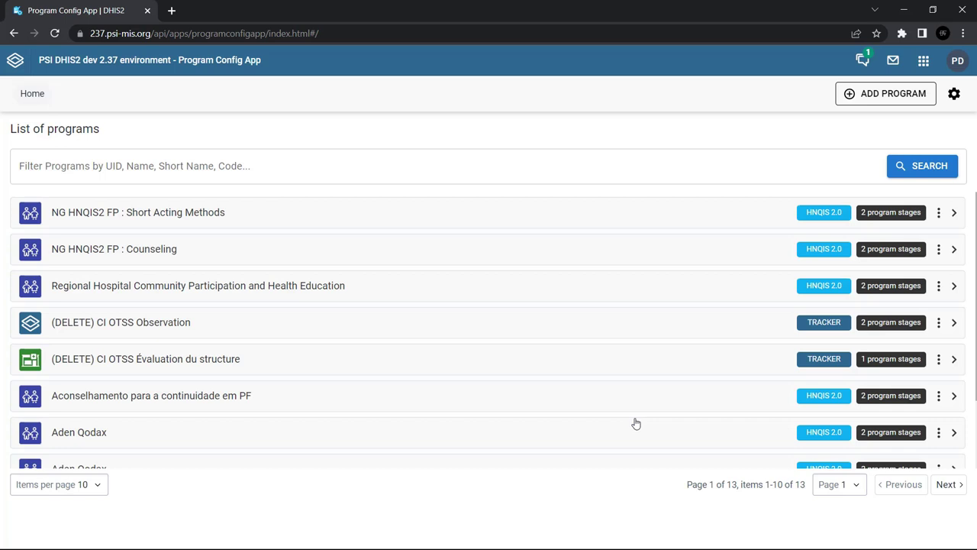
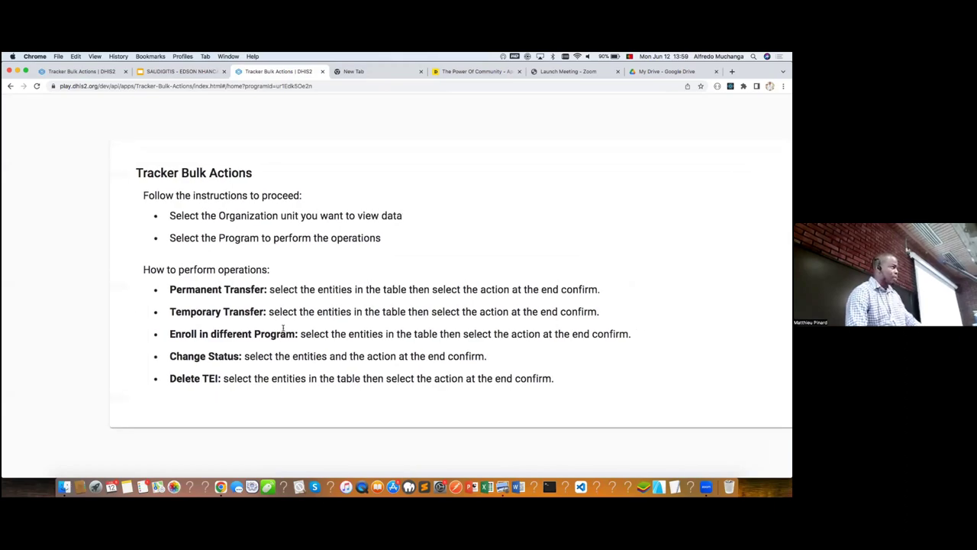
# Step: Zoom out, then expand Sierra Leone > Bo > Badjia and select Ngelehun CHC as registering unit
pyautogui.press('super+minus')
pyautogui.press('super+minus')
pyautogui.press('super+minus')
pyautogui.press('super+minus')
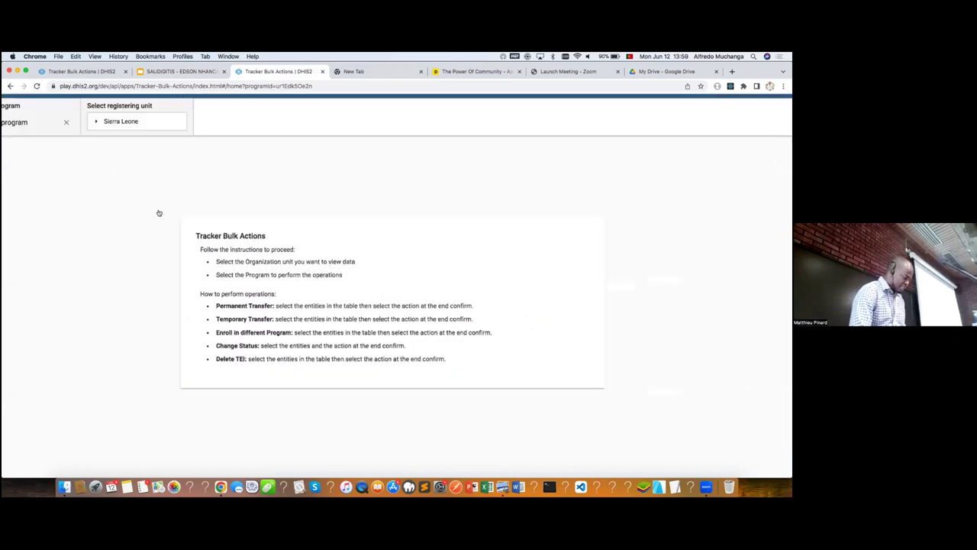
pyautogui.click(120, 135)
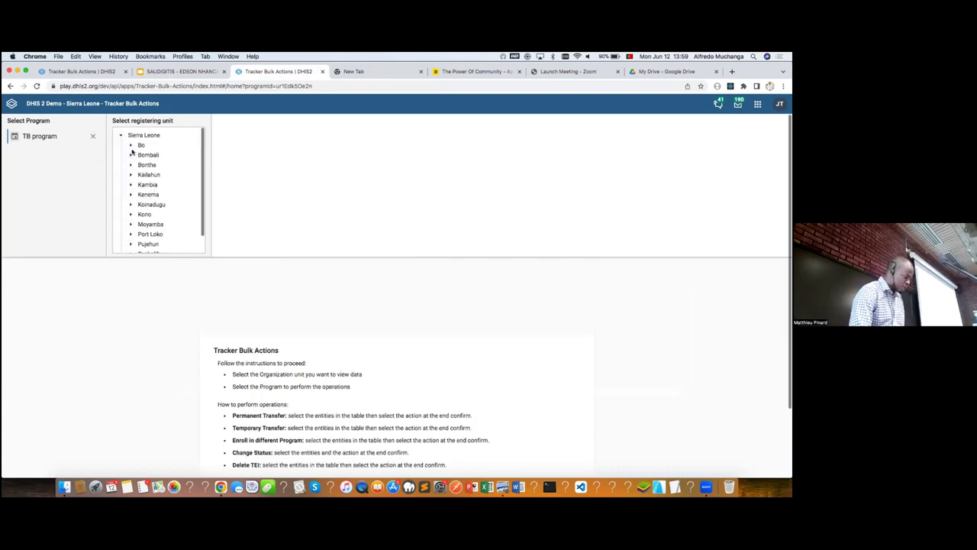
pyautogui.click(130, 146)
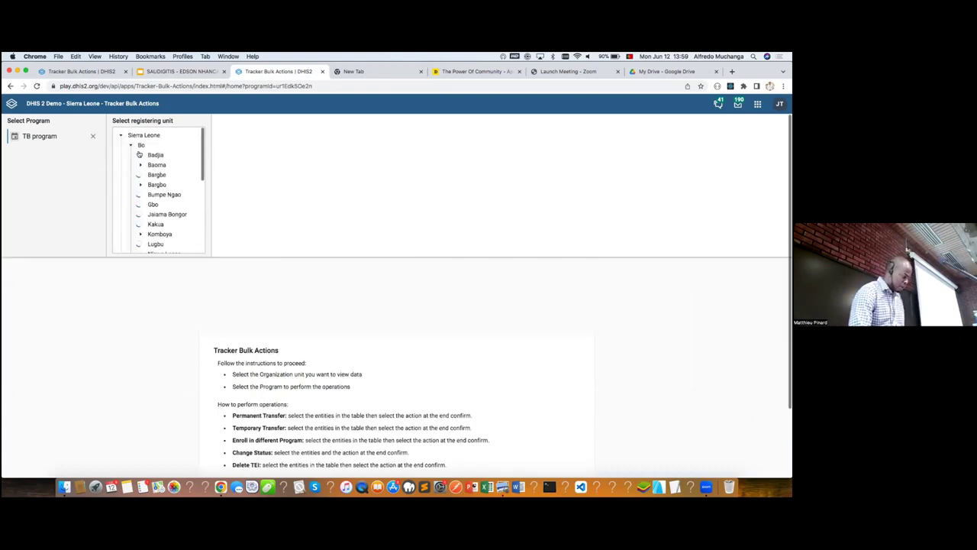
pyautogui.click(140, 165)
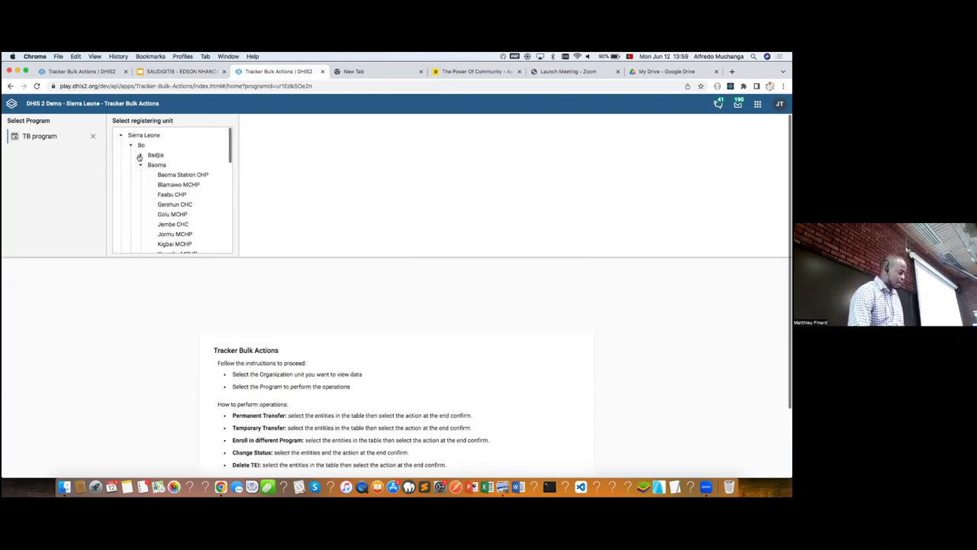
pyautogui.click(140, 154)
pyautogui.click(168, 166)
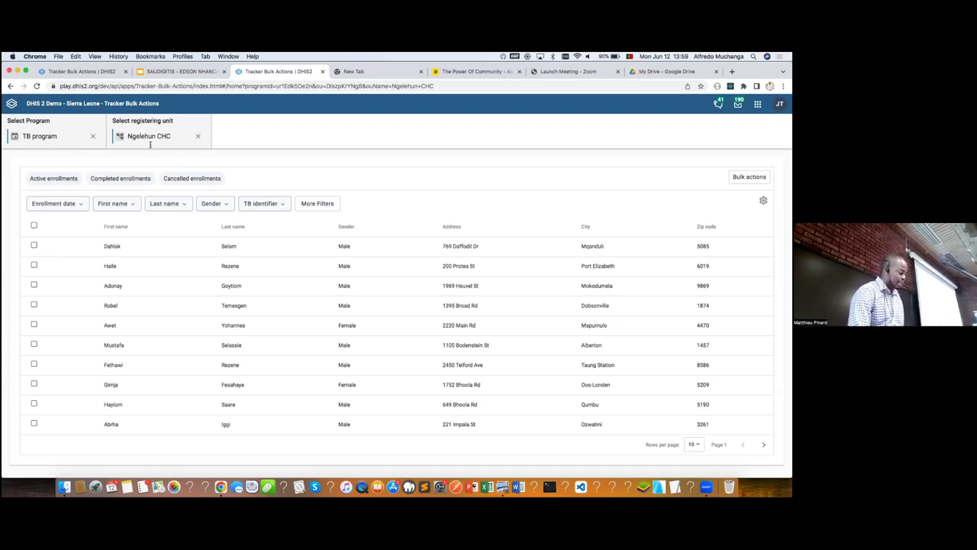
# Step: Tick the first five enrollment rows and open the Bulk actions menu
pyautogui.click(34, 245)
pyautogui.click(34, 265)
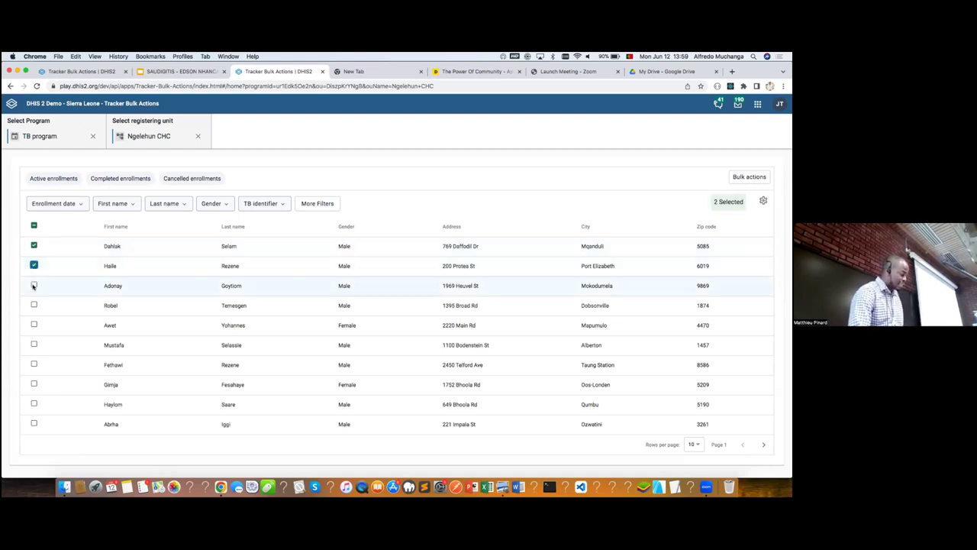
pyautogui.click(34, 286)
pyautogui.click(34, 305)
pyautogui.click(34, 325)
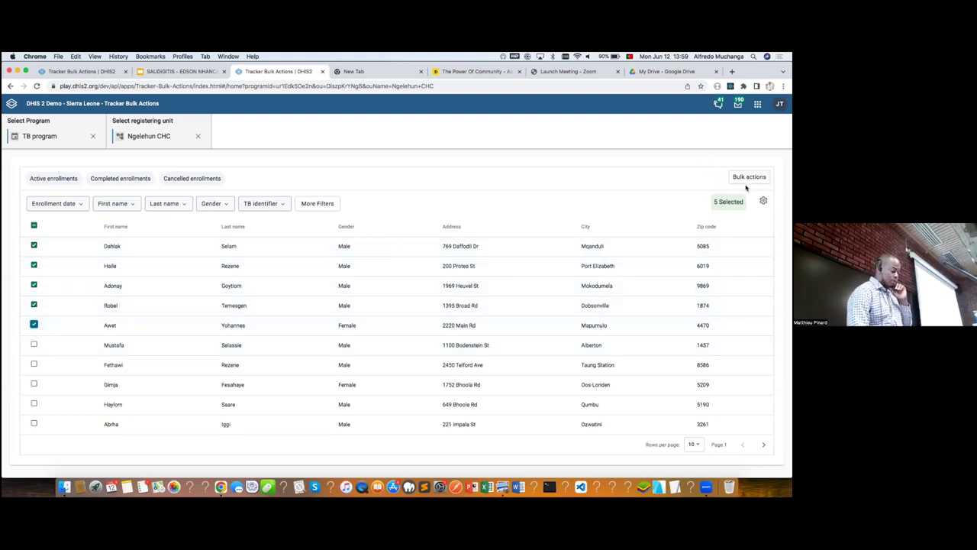
pyautogui.click(745, 182)
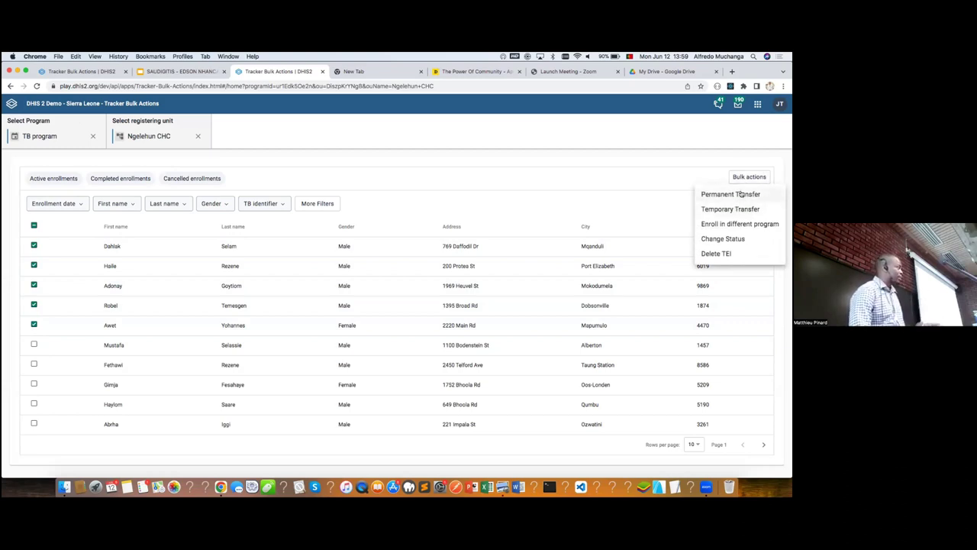
# Step: Permanently transfer the five people to Bombali > Biriwa > Bumbanday MCHP and view per-person results
pyautogui.click(740, 194)
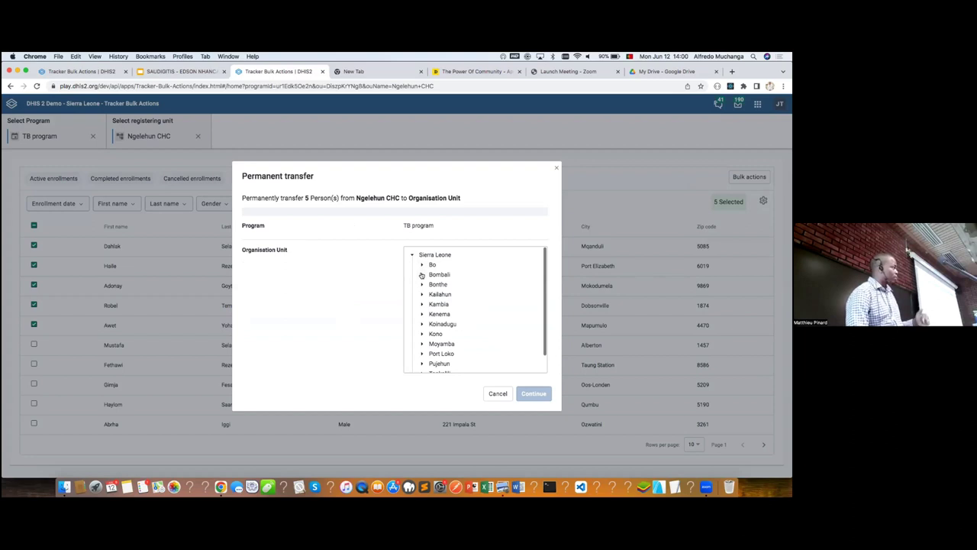
pyautogui.click(422, 275)
pyautogui.click(432, 284)
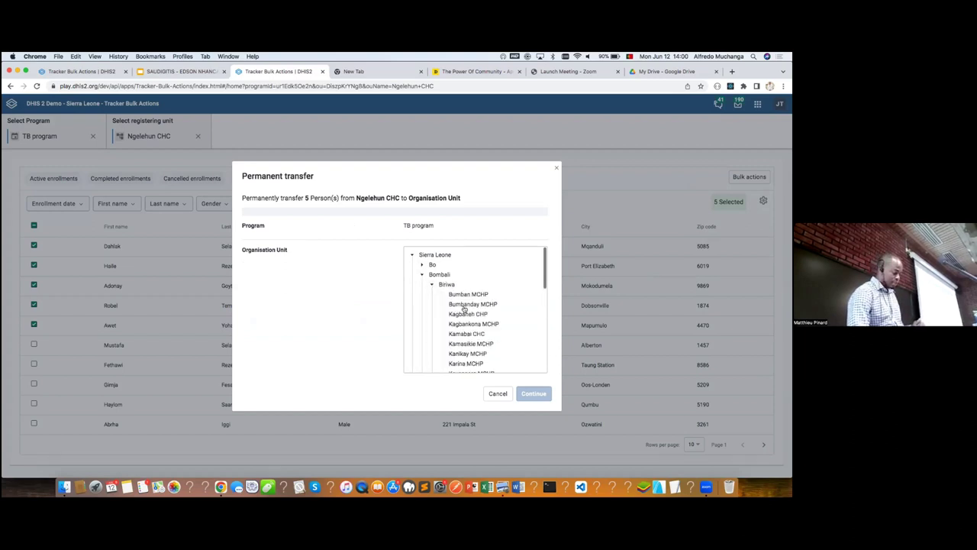
pyautogui.click(465, 305)
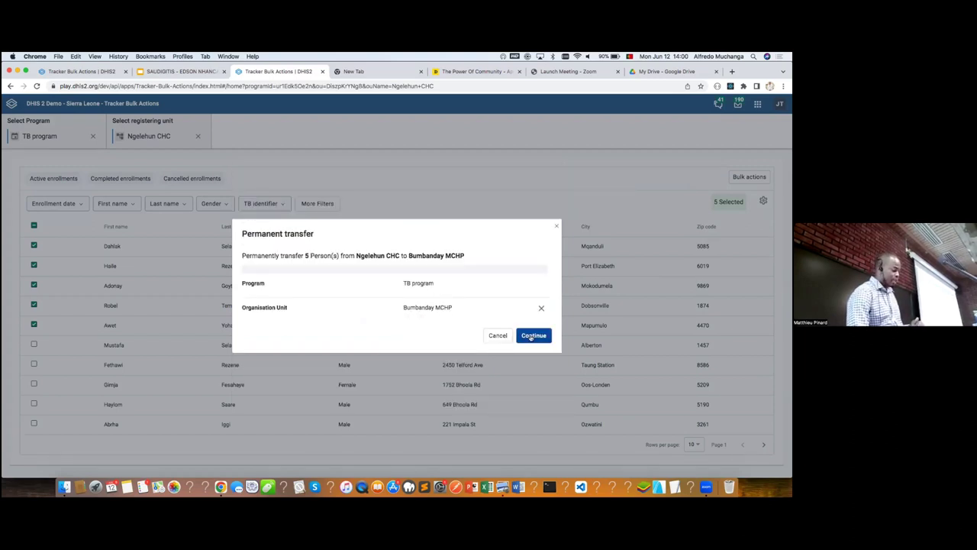
pyautogui.click(533, 337)
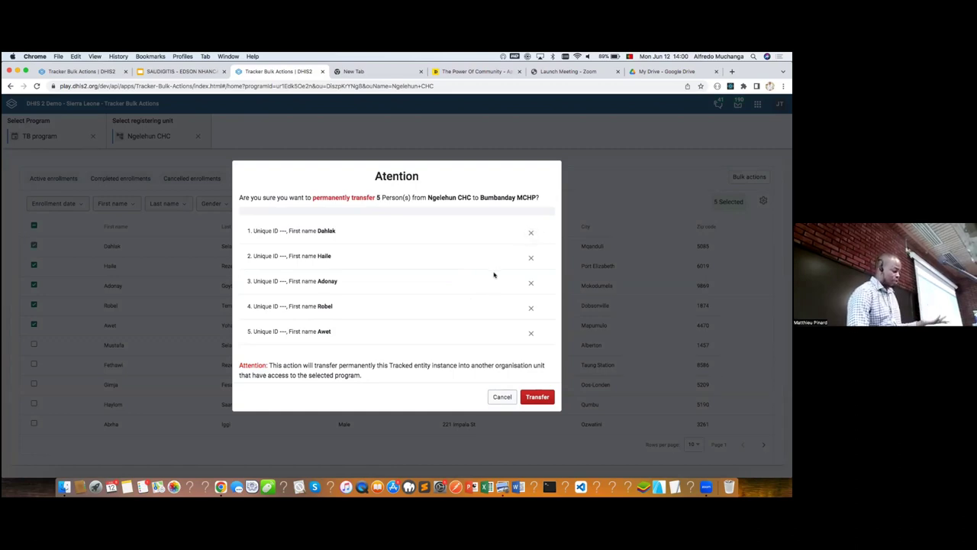
pyautogui.click(538, 396)
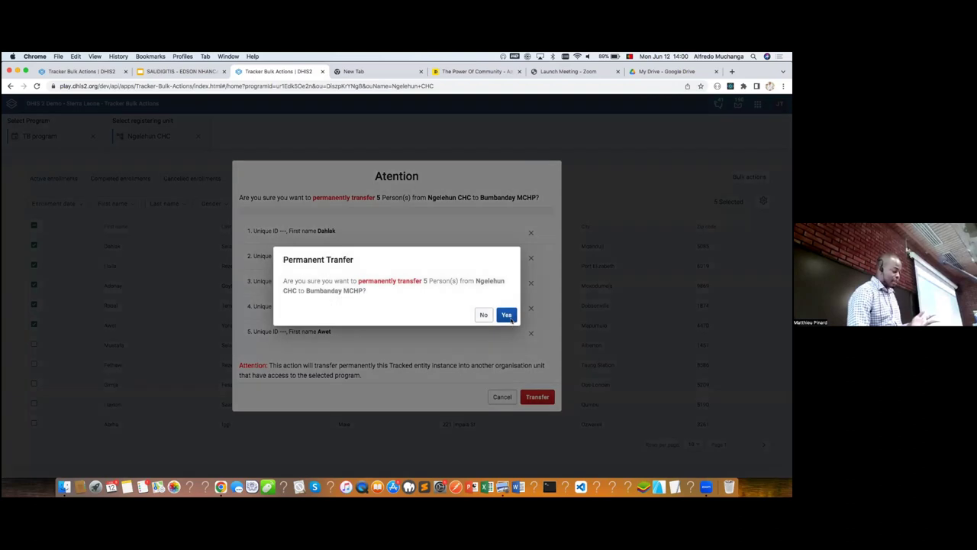
pyautogui.click(507, 315)
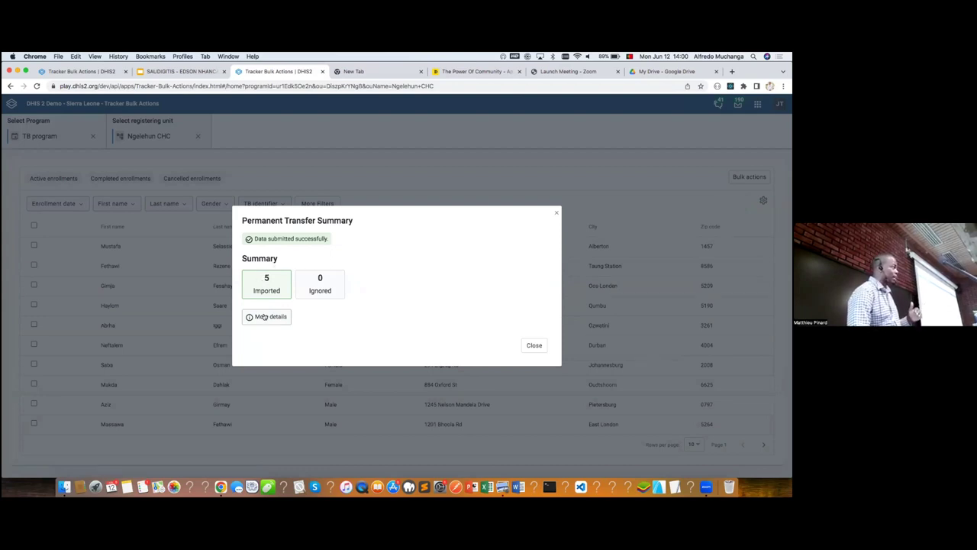
pyautogui.click(263, 316)
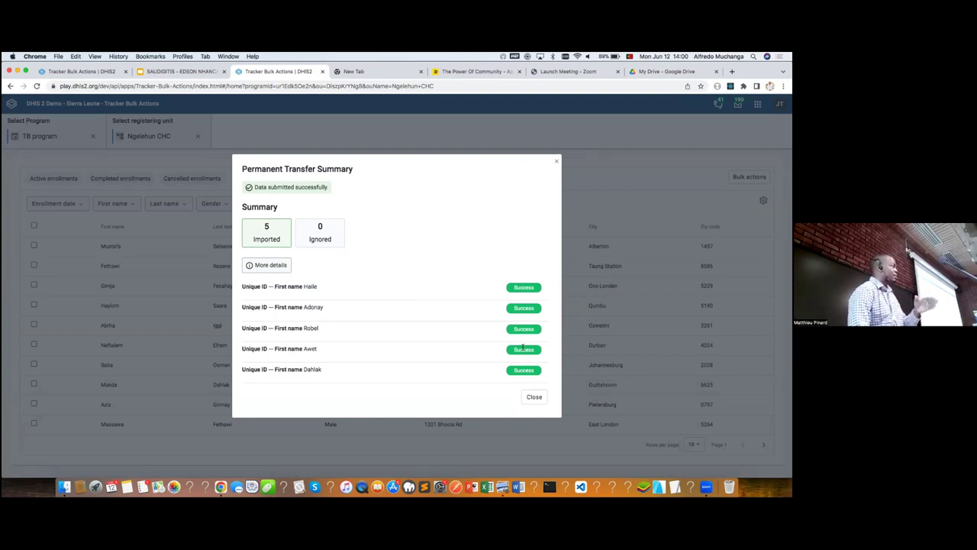
# Step: Dismiss the previous summary, select the first three people, and choose Temporary Transfer
pyautogui.click(534, 397)
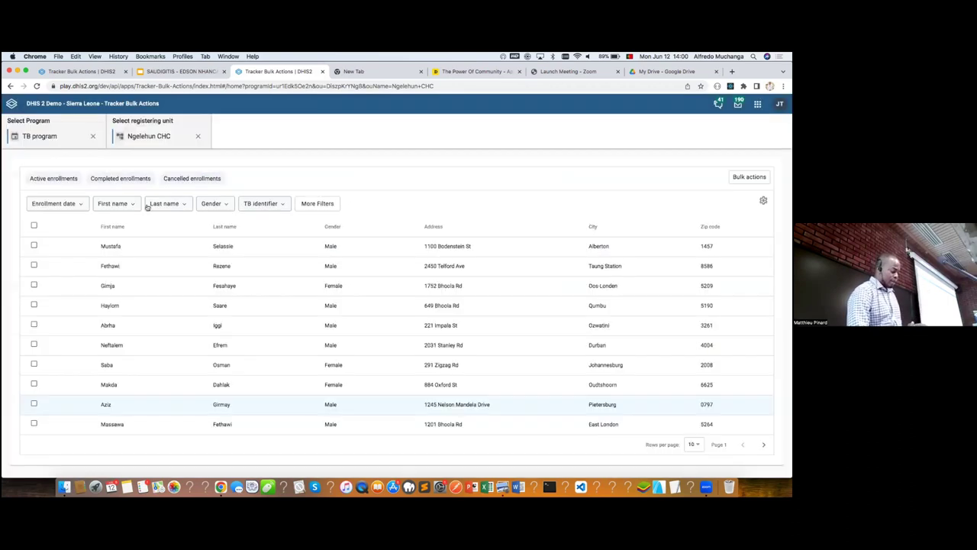
pyautogui.click(34, 245)
pyautogui.click(34, 265)
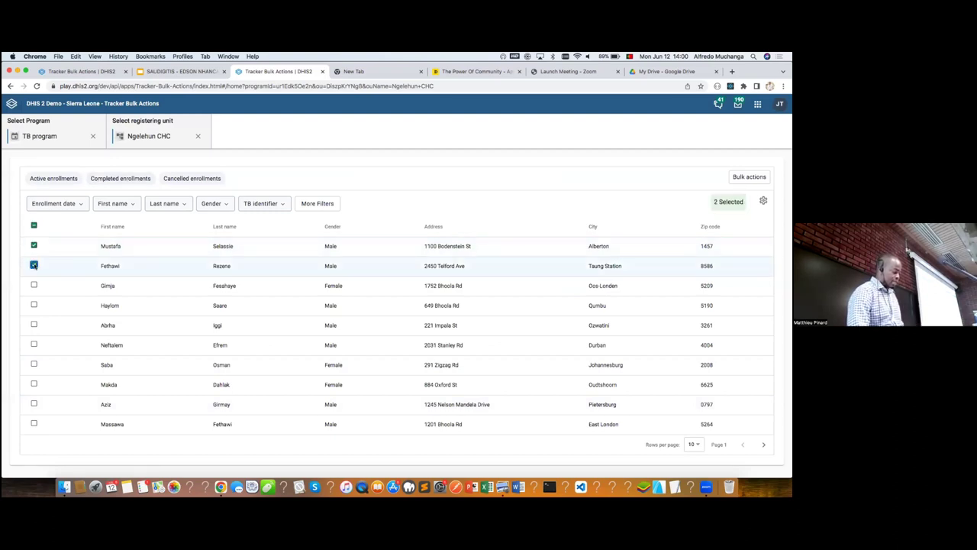
pyautogui.click(34, 284)
pyautogui.click(755, 178)
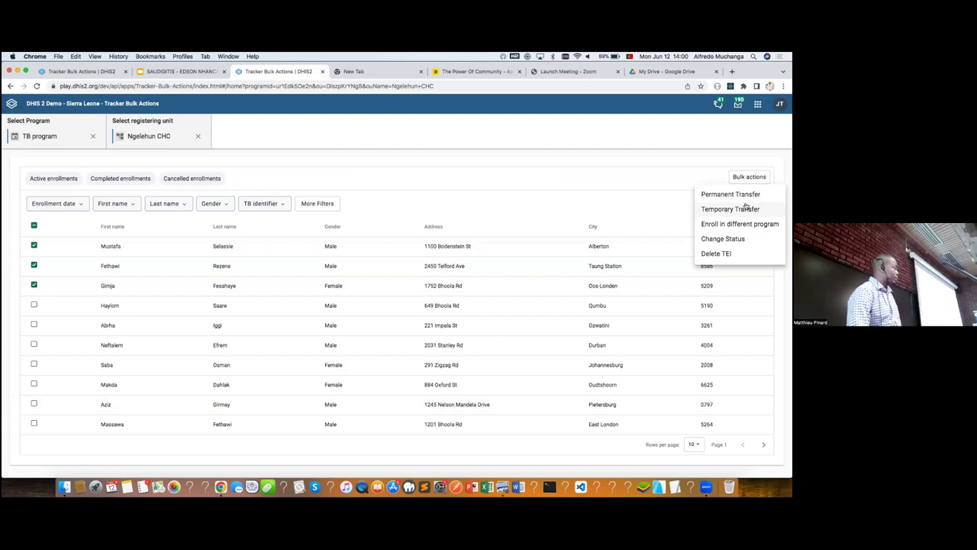
pyautogui.click(746, 207)
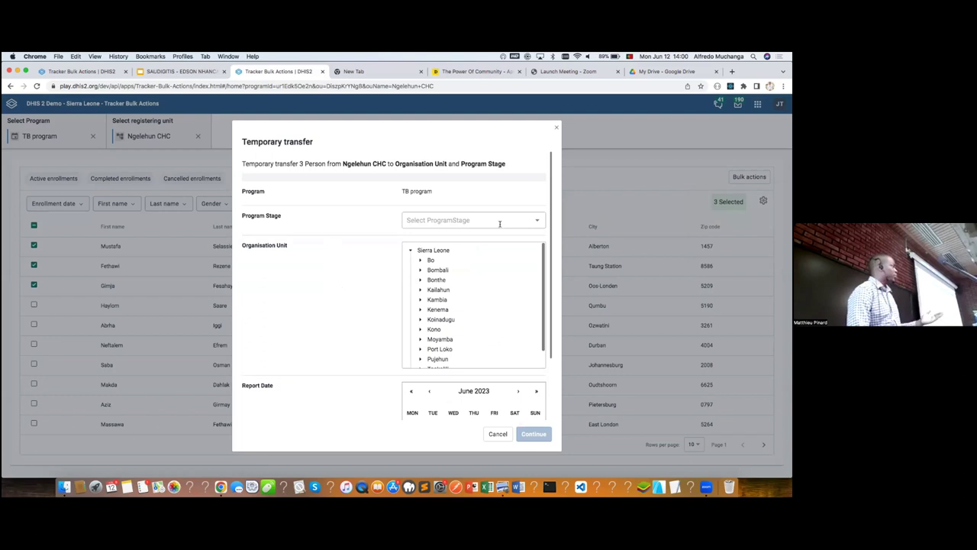
# Step: Set stage TB visit, destination Fullah Town (B.Sebora) MCHP, and report date 2023-06-13
pyautogui.click(537, 219)
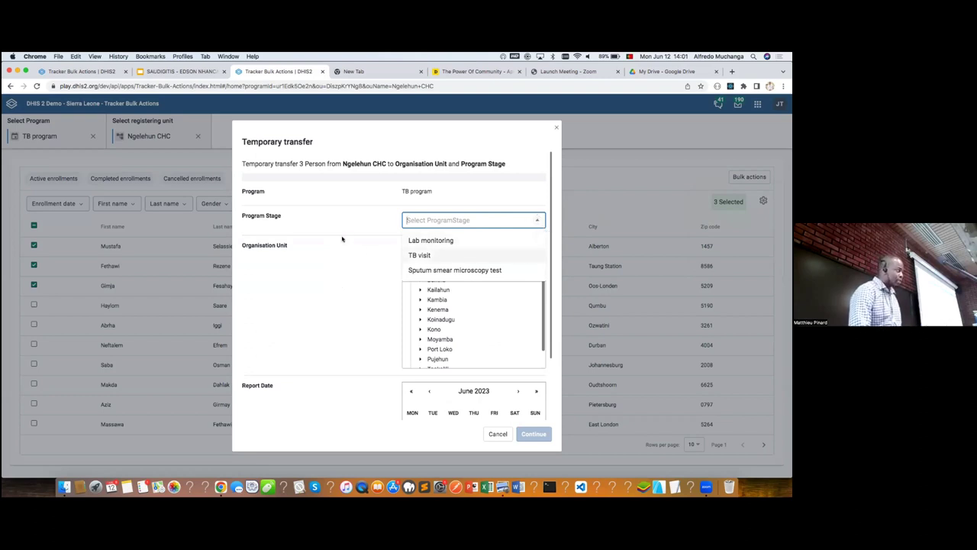
pyautogui.click(419, 255)
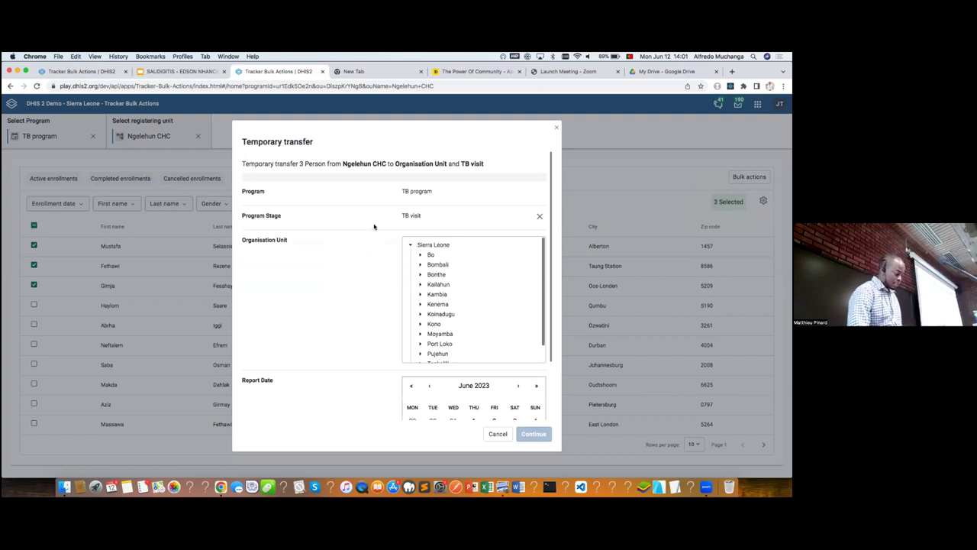
pyautogui.click(419, 265)
pyautogui.click(430, 285)
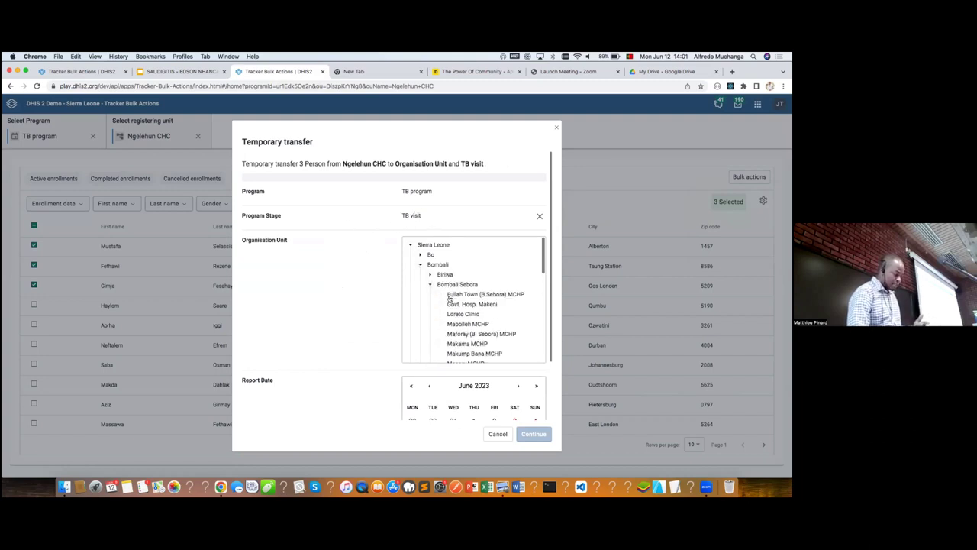
pyautogui.click(450, 296)
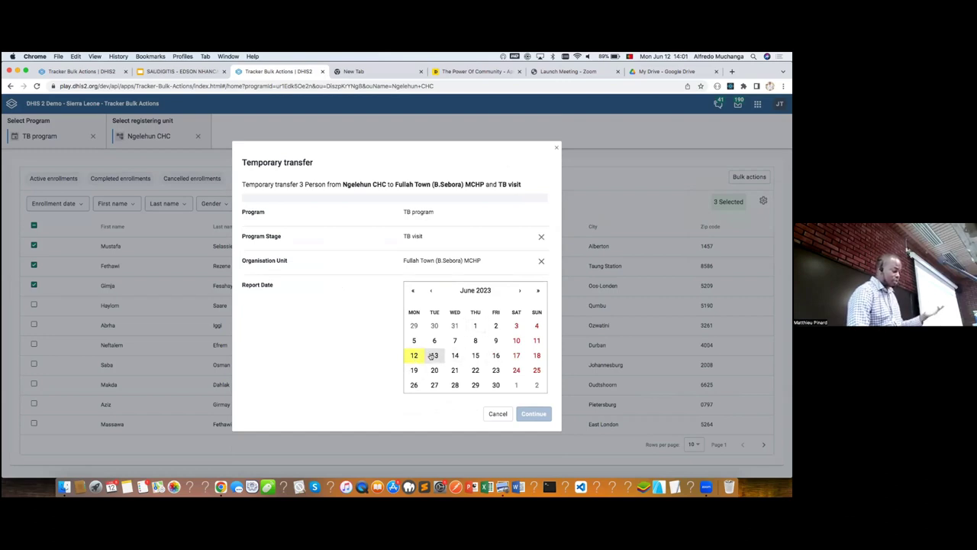
pyautogui.click(430, 356)
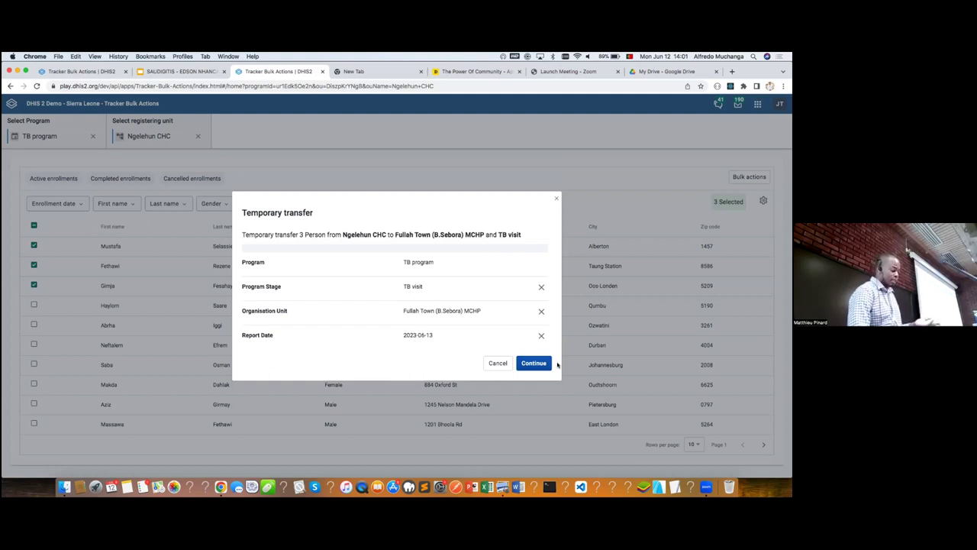
# Step: Submit the temporary transfer and review the three 'not enrolled in program' errors
pyautogui.click(534, 363)
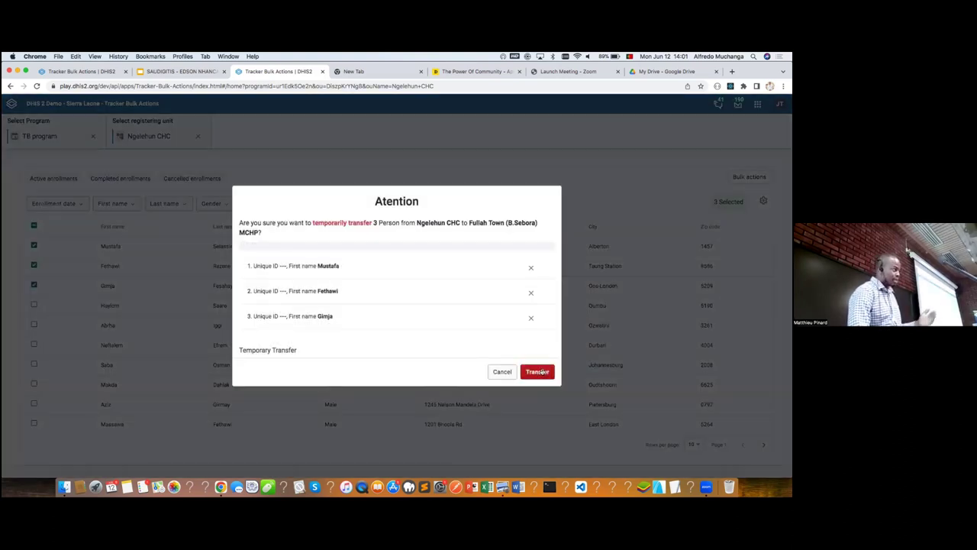
pyautogui.click(538, 371)
pyautogui.click(508, 315)
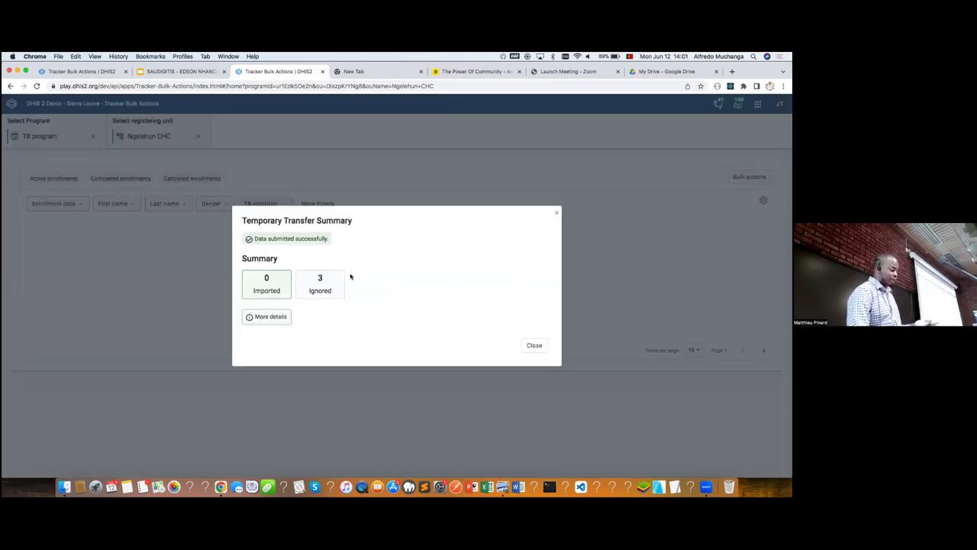
pyautogui.click(279, 313)
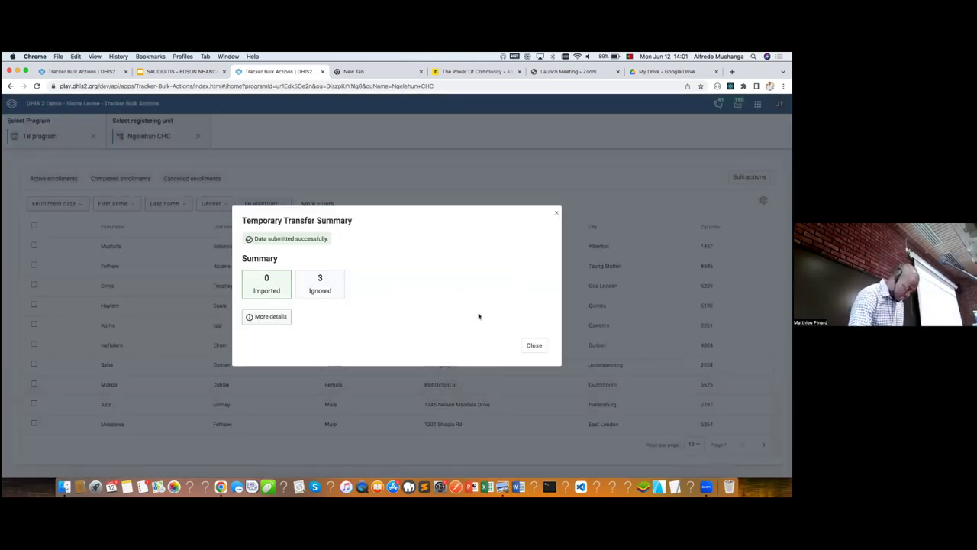
pyautogui.click(541, 306)
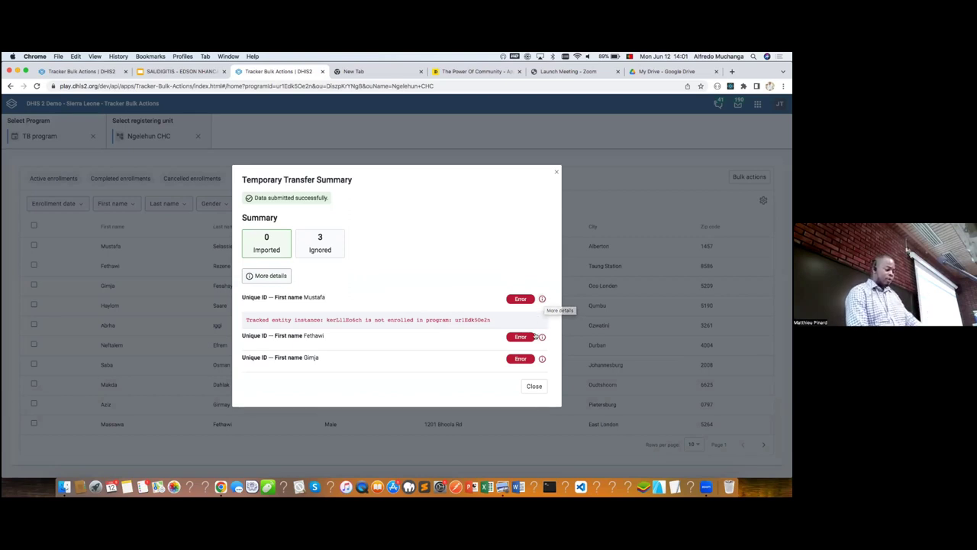
# Step: Dismiss the transfer summary, tick the second through fourth people, and open Bulk actions
pyautogui.click(534, 386)
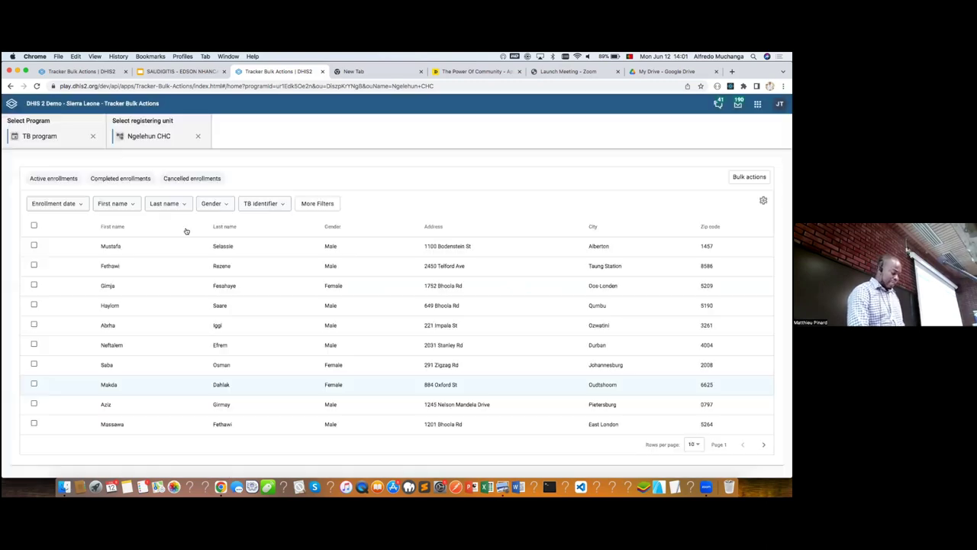
pyautogui.click(34, 265)
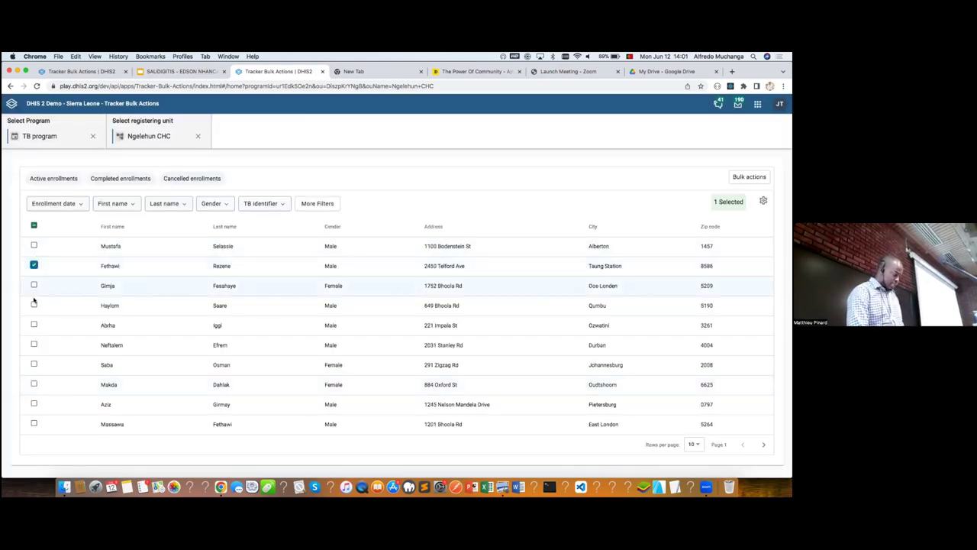
pyautogui.click(34, 285)
pyautogui.click(34, 304)
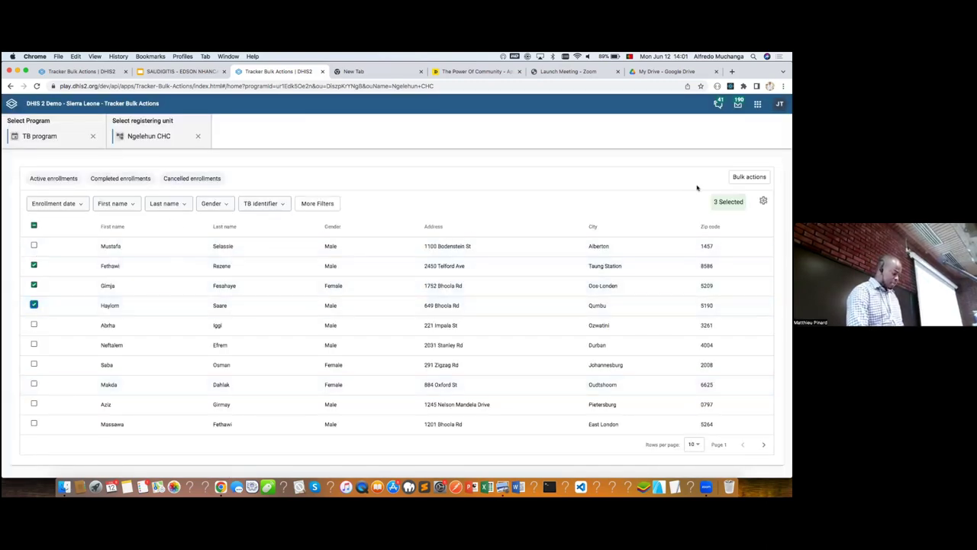
pyautogui.click(749, 177)
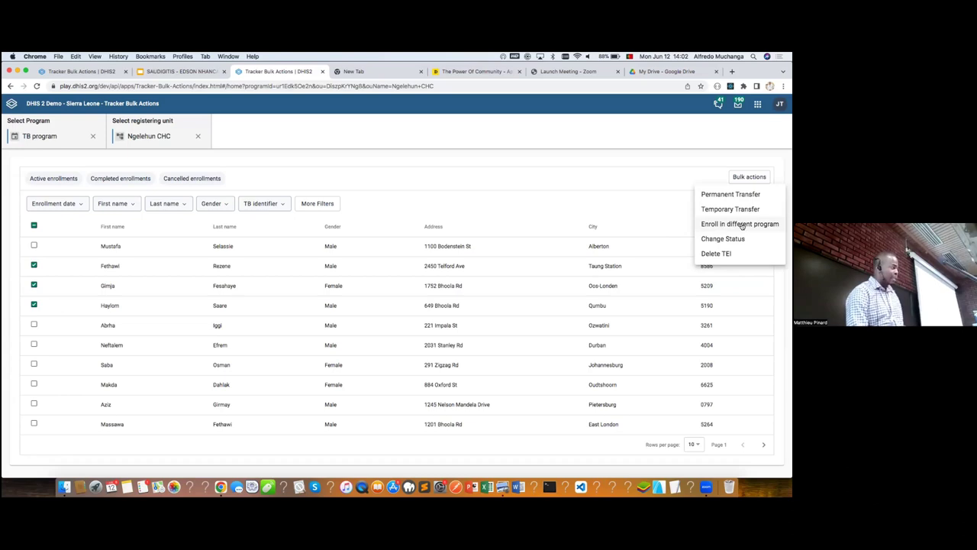
# Step: Set up enrollment into WHO RMNCH Tracker at Bo > Bargbe > Barlie MCHP, first visit 2023-06-12
pyautogui.click(741, 226)
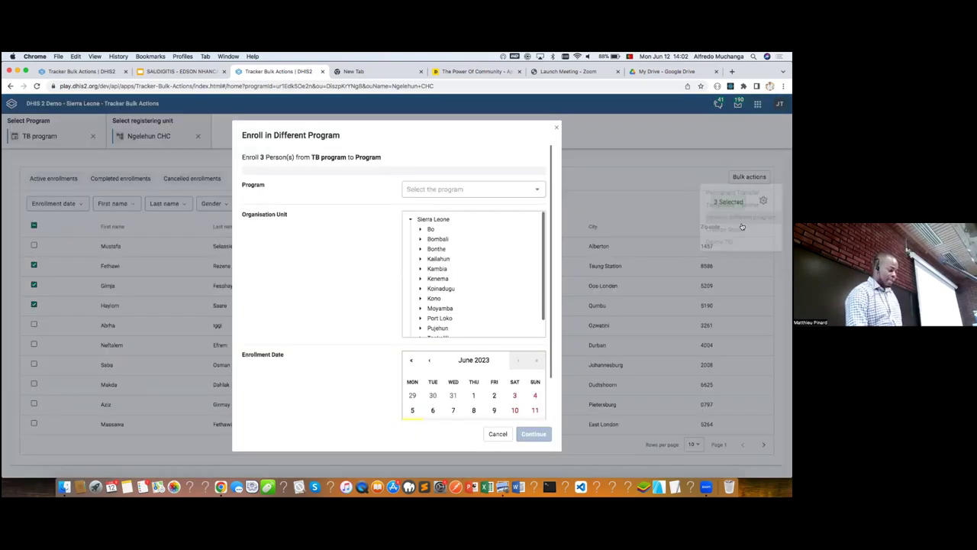
pyautogui.click(536, 188)
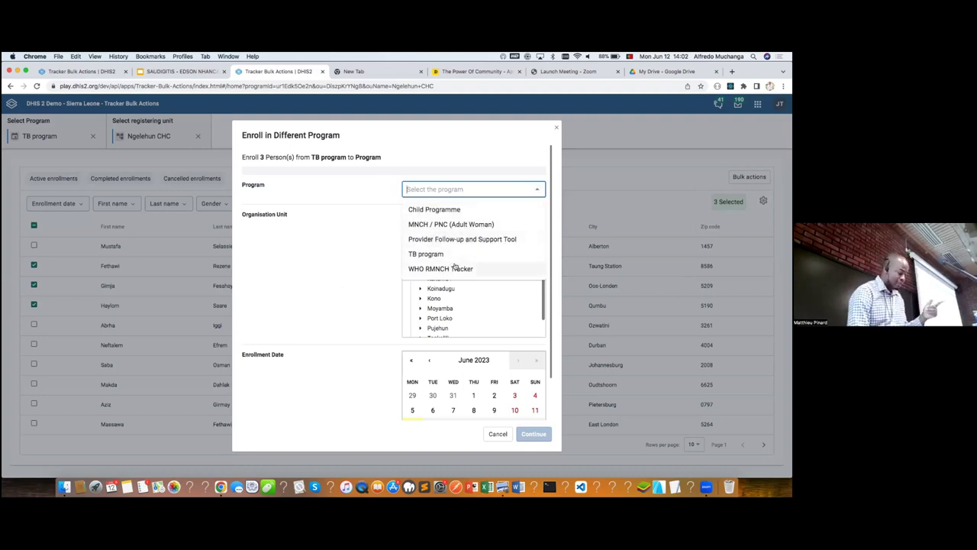
pyautogui.click(453, 269)
pyautogui.click(419, 224)
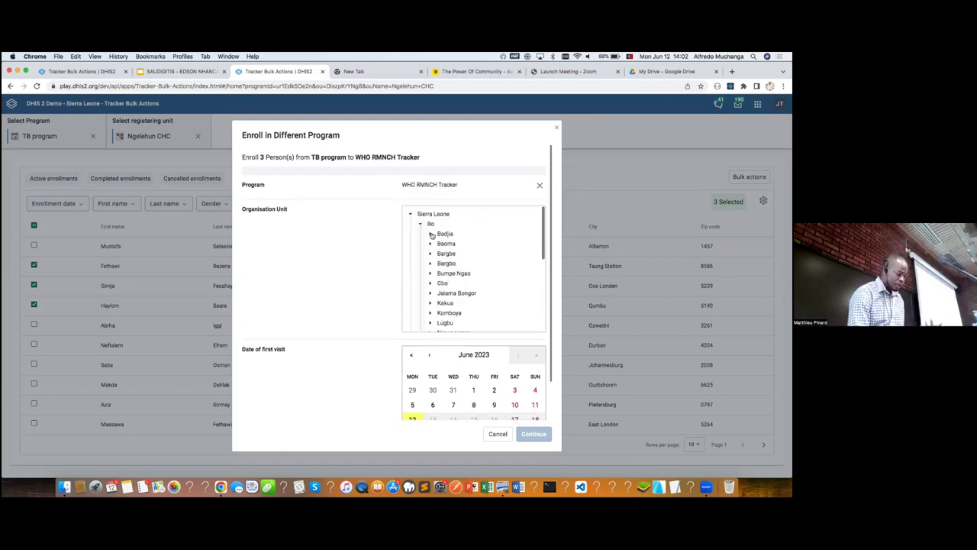
pyautogui.click(430, 253)
pyautogui.click(458, 263)
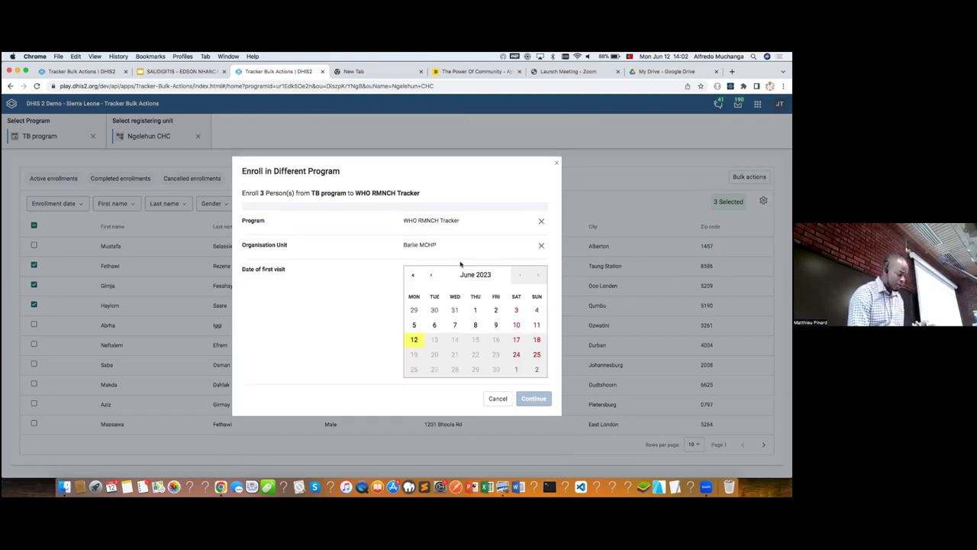
pyautogui.click(417, 339)
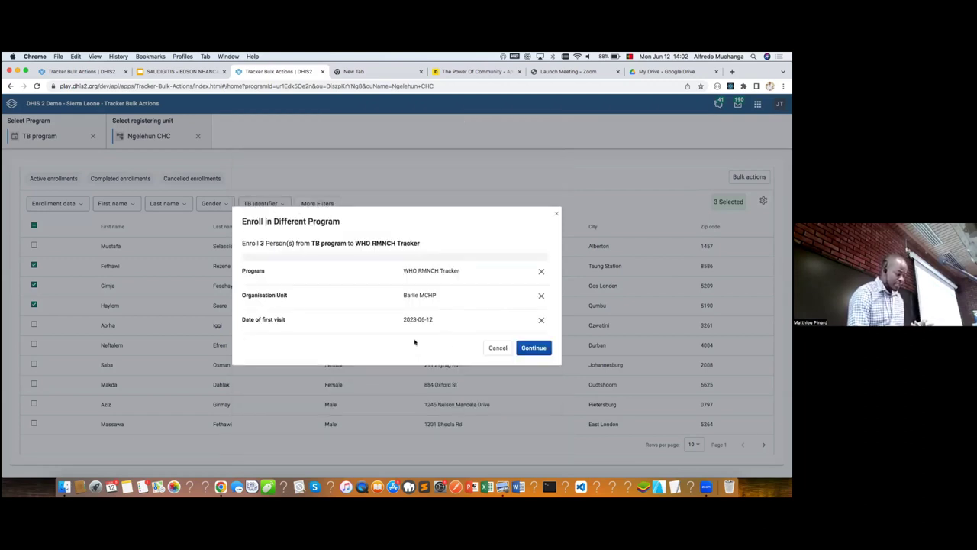
# Step: Confirm enrolling the three people, check the 3 imported results, and close the summary
pyautogui.click(542, 349)
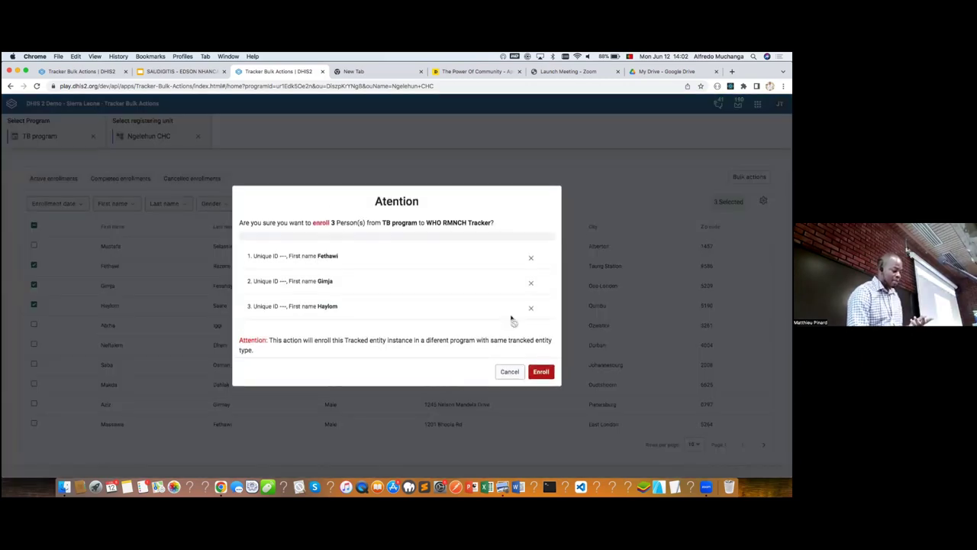
pyautogui.click(540, 371)
pyautogui.click(508, 315)
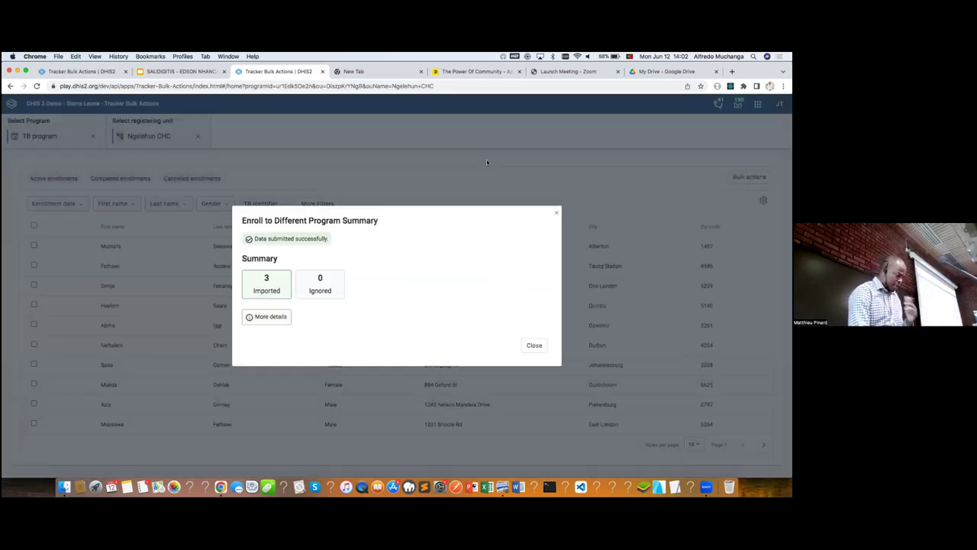
pyautogui.click(263, 317)
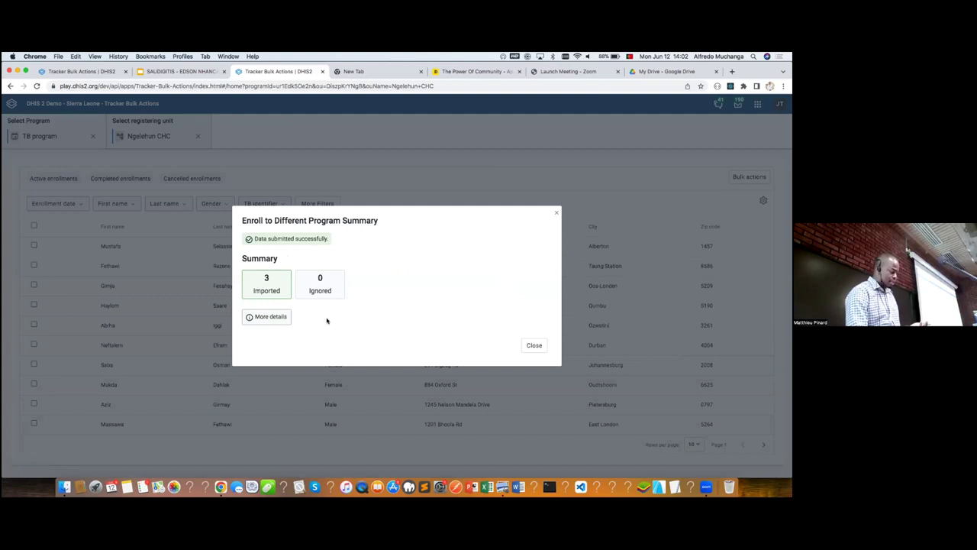
pyautogui.click(158, 260)
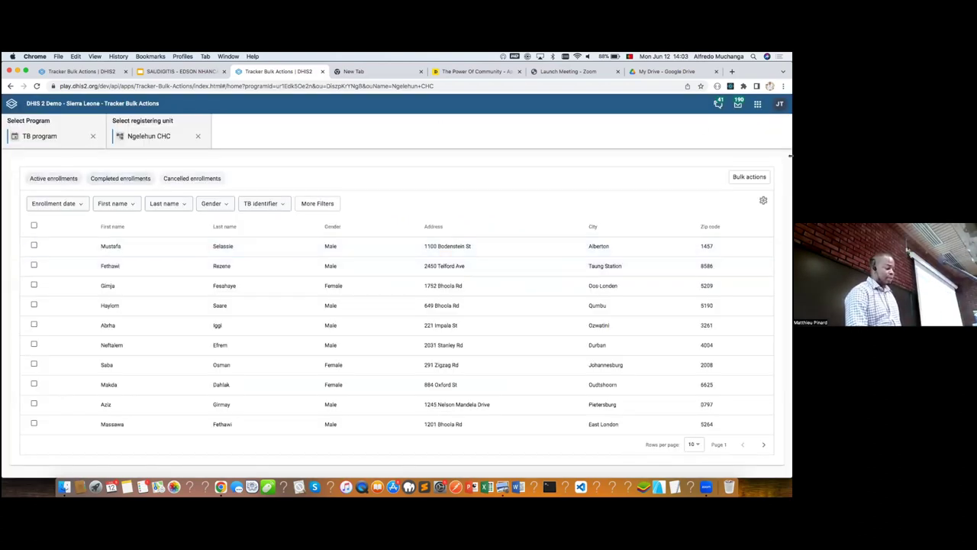
# Step: Select the first two people, look over the Change Status options, then cancel without changing
pyautogui.click(34, 246)
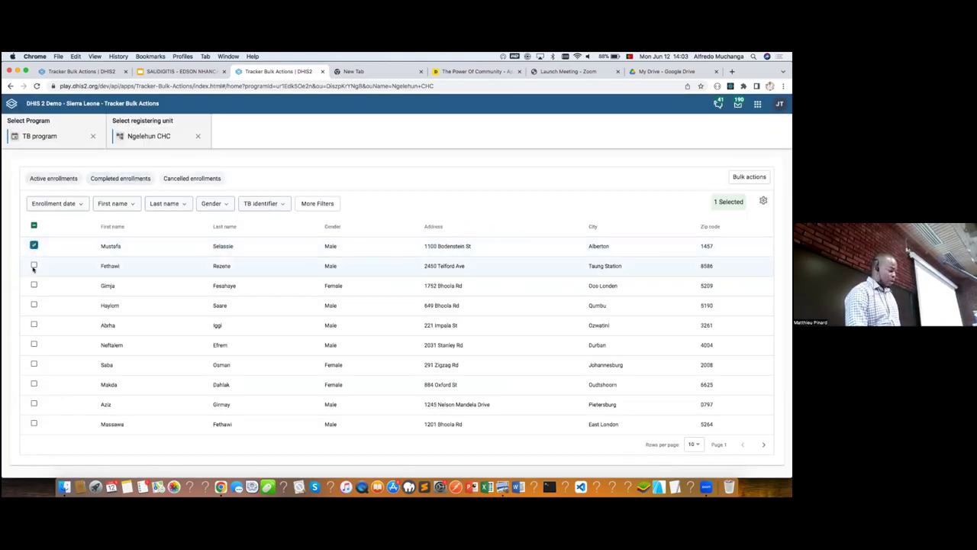
pyautogui.click(34, 266)
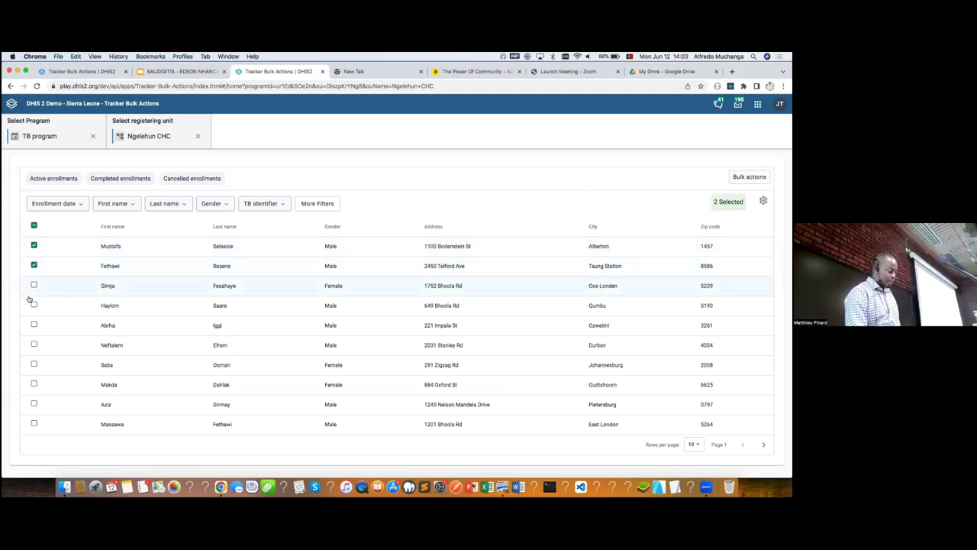
pyautogui.click(750, 177)
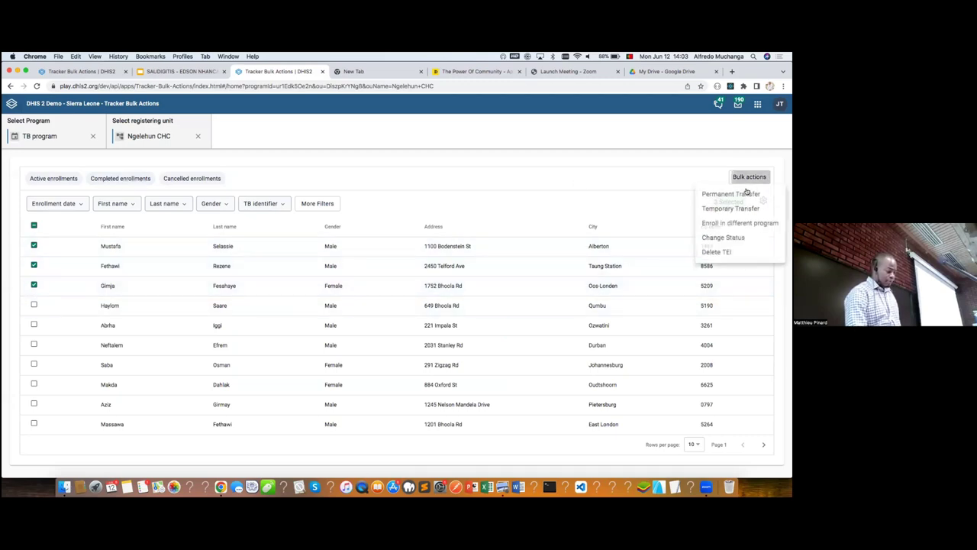
pyautogui.click(724, 239)
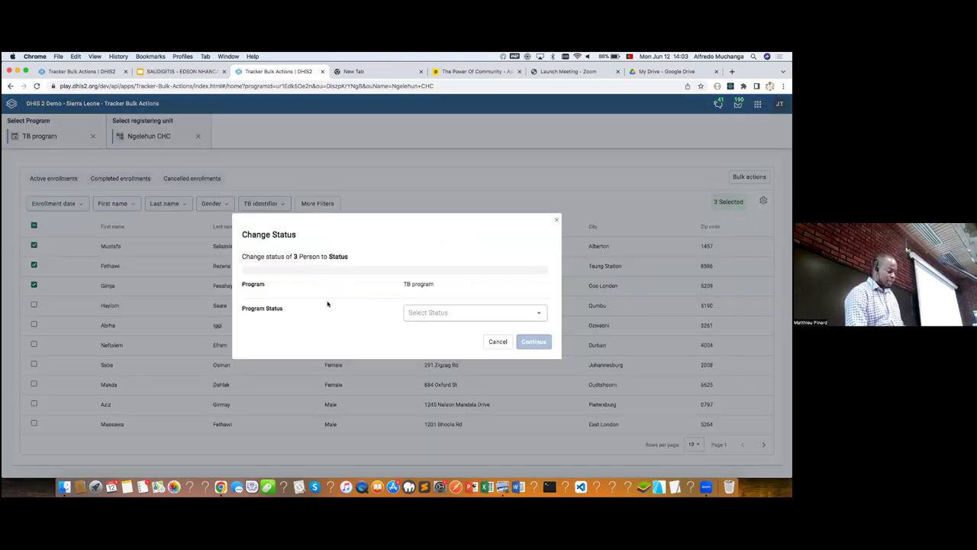
pyautogui.click(440, 310)
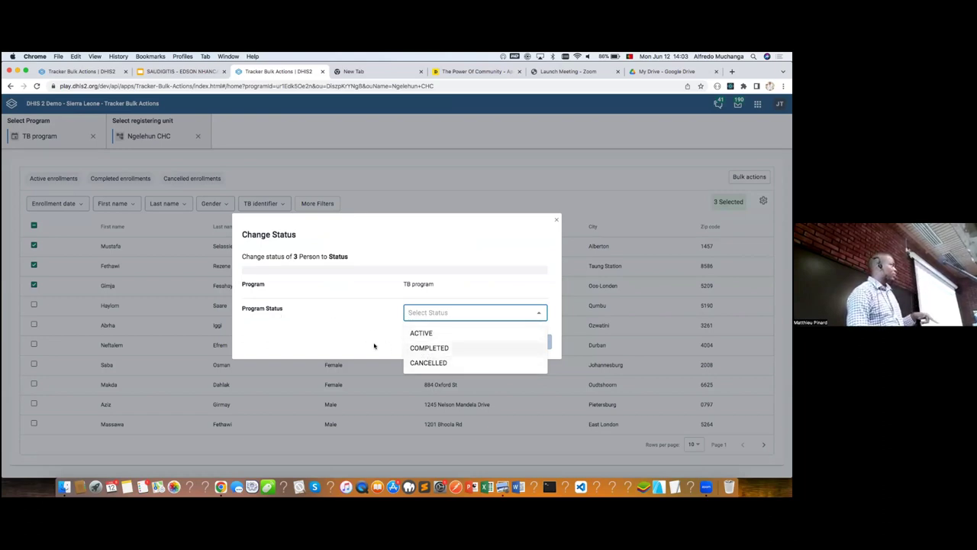
pyautogui.click(317, 343)
pyautogui.click(494, 342)
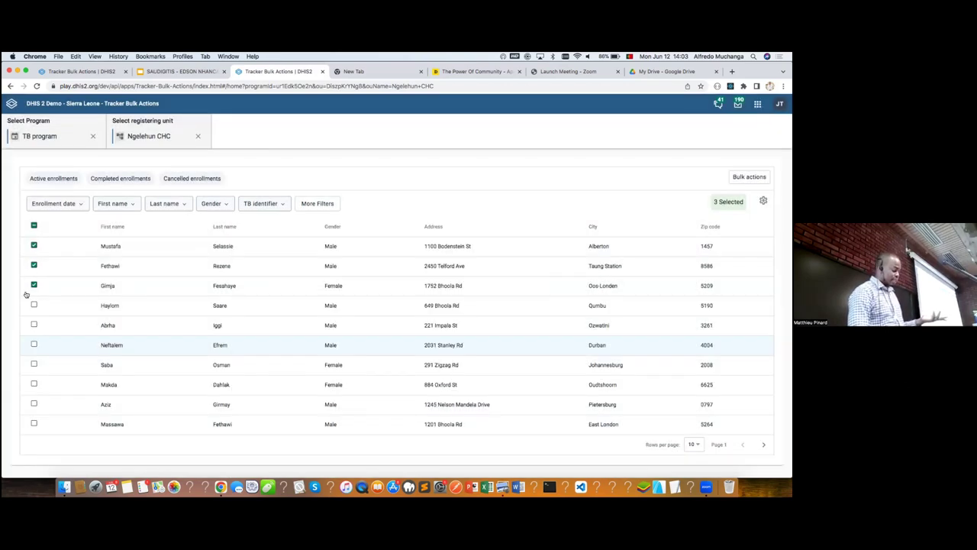
# Step: Add the fourth person and bulk-delete all four, confirming 4 imported and 0 ignored
pyautogui.click(33, 305)
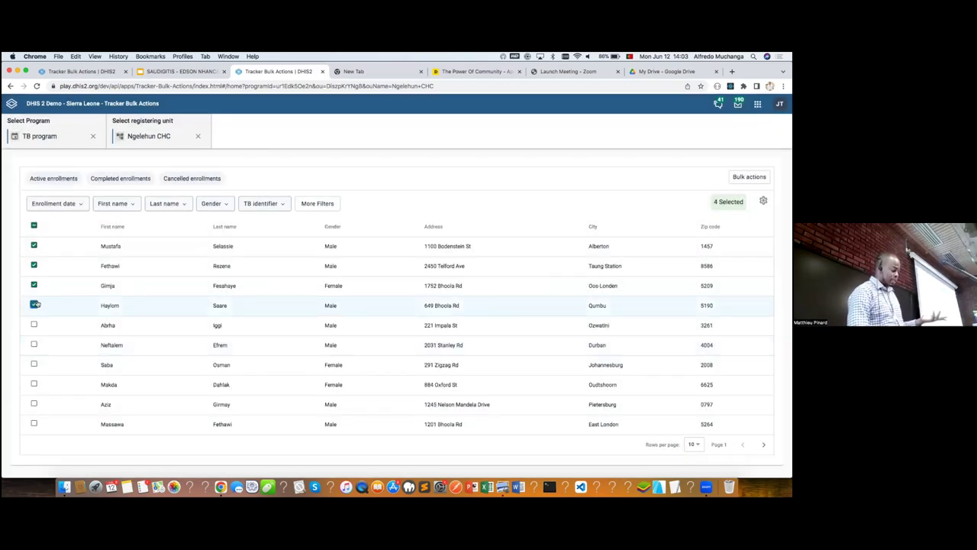
pyautogui.click(749, 177)
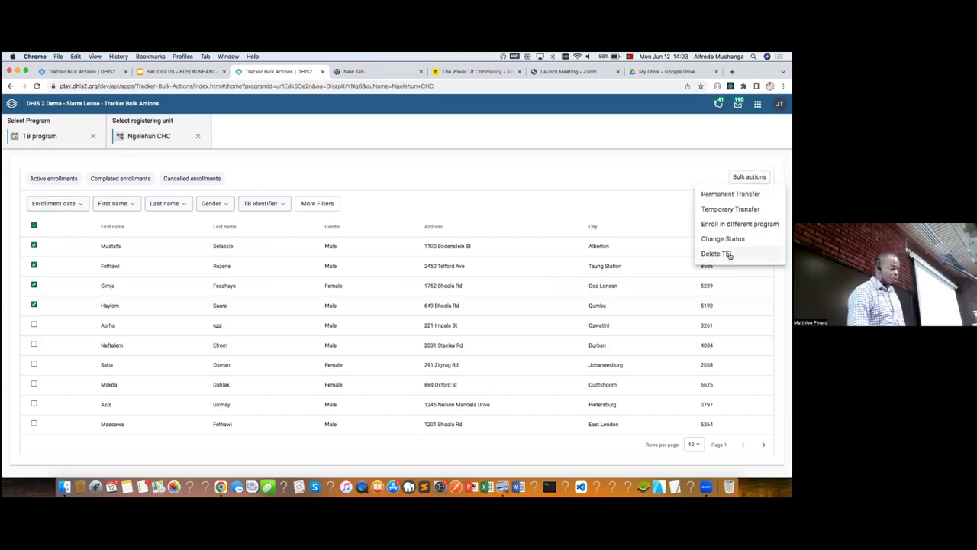
pyautogui.click(727, 254)
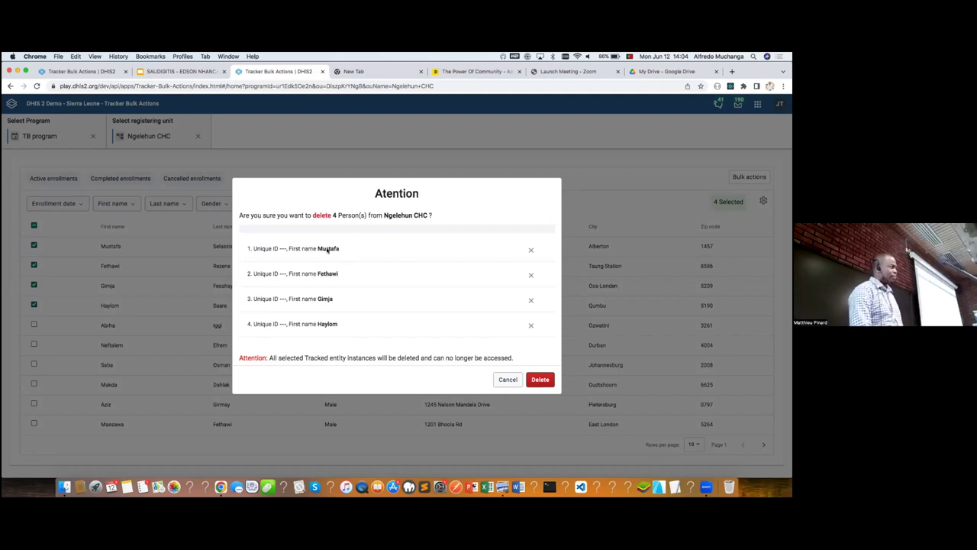
pyautogui.click(540, 380)
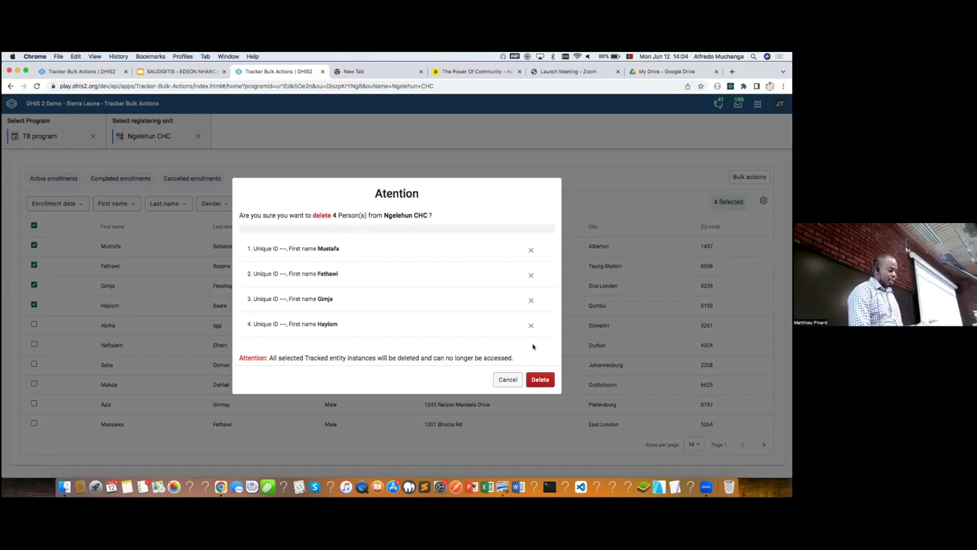
pyautogui.click(492, 310)
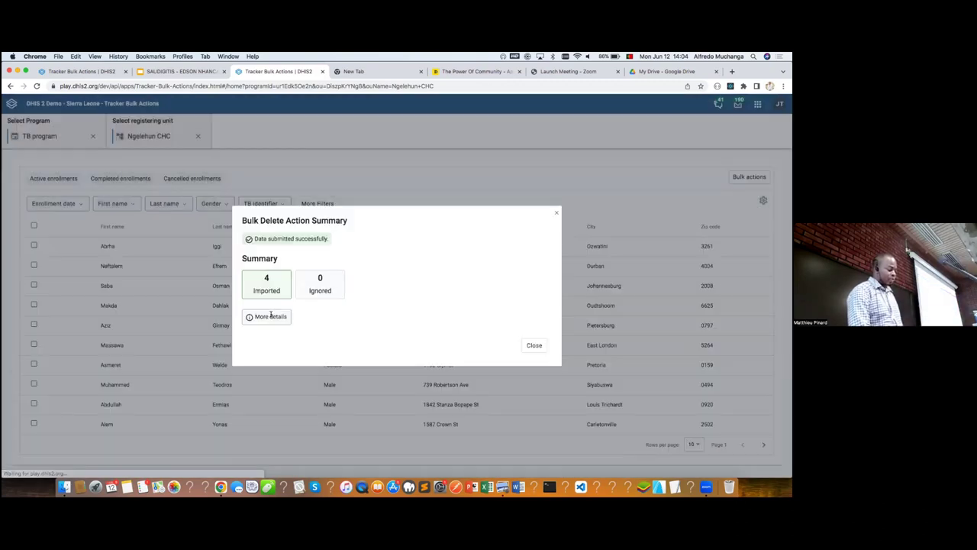
pyautogui.click(271, 315)
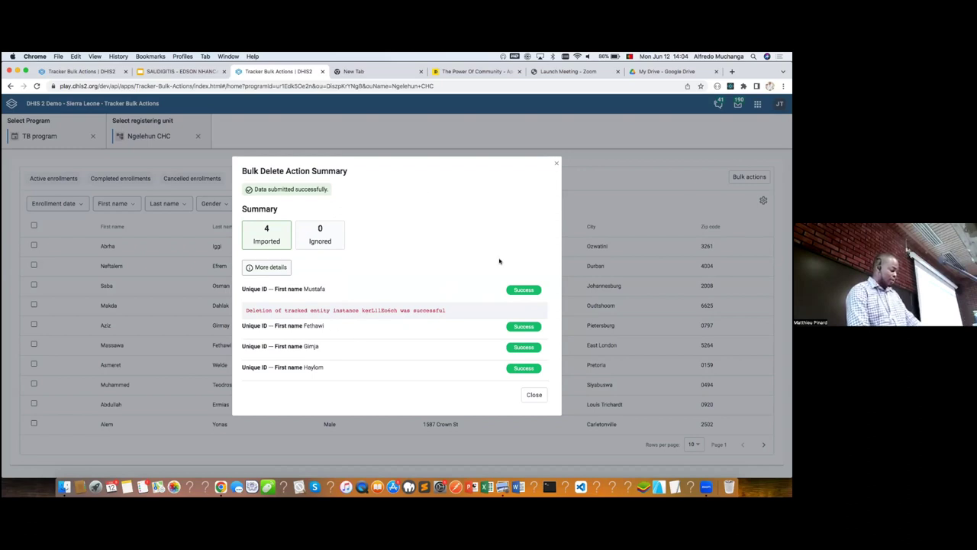
pyautogui.click(555, 165)
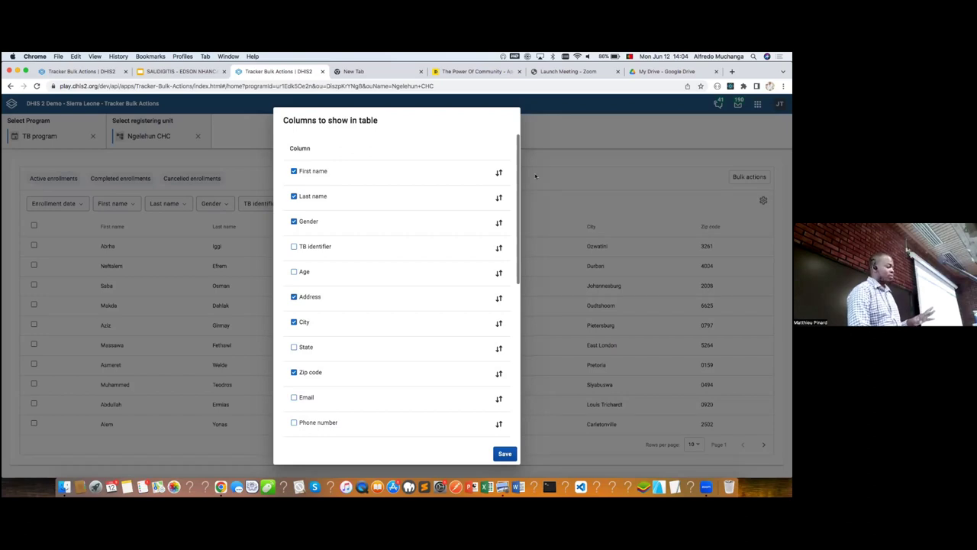
# Step: Close the 'Columns to show in table' dialog
pyautogui.click(536, 177)
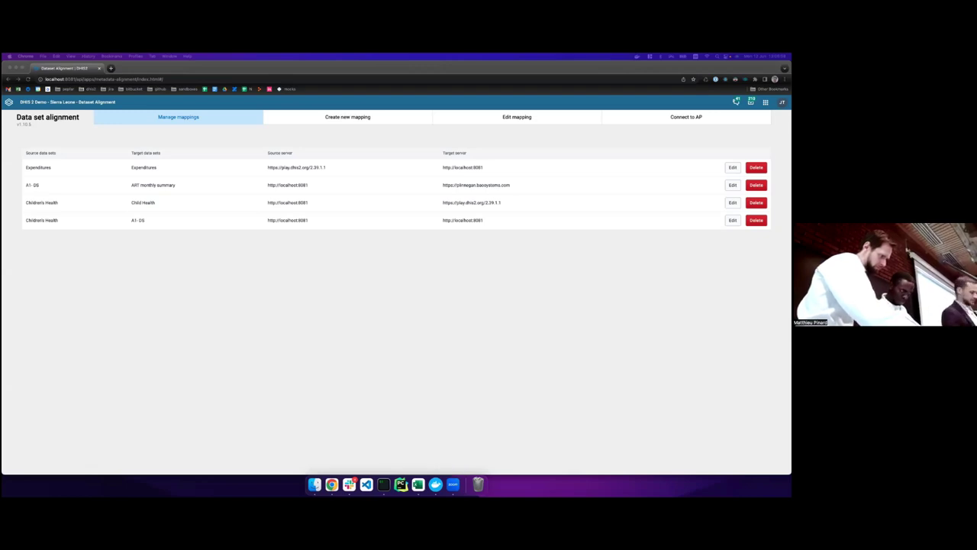
# Step: Bring the browser into focus and switch to the Create new mapping tab
pyautogui.click(357, 303)
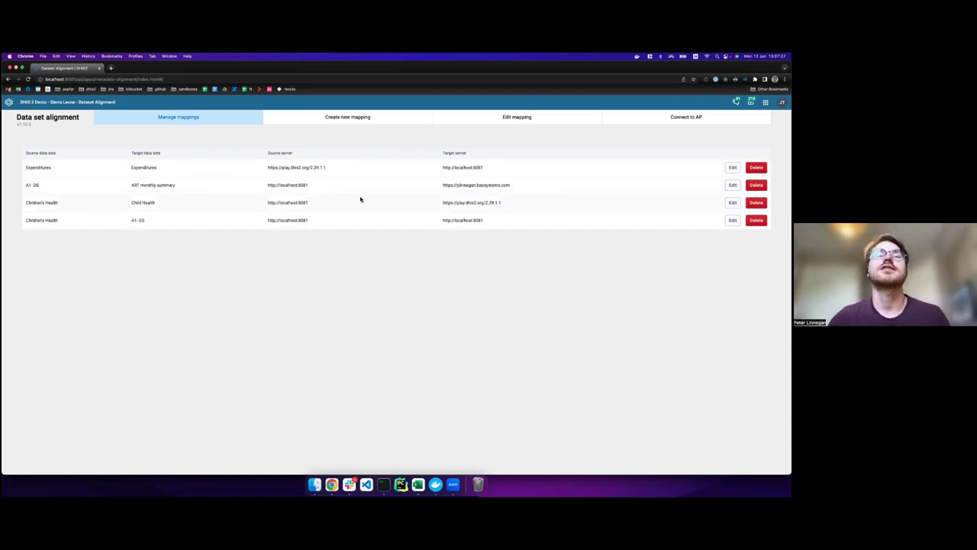
pyautogui.click(360, 118)
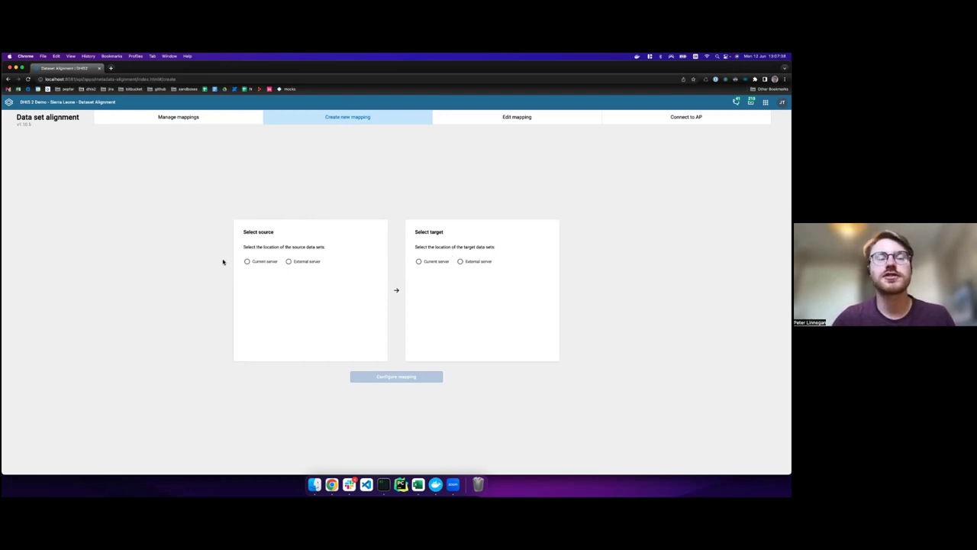
# Step: Try Current server as the source and find the source data set list empty
pyautogui.click(247, 262)
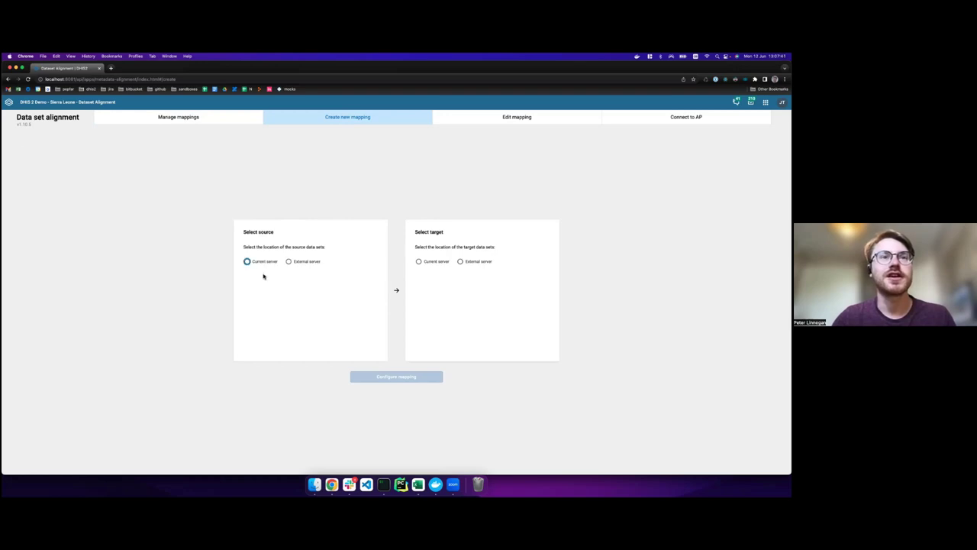
pyautogui.click(263, 287)
pyautogui.click(206, 288)
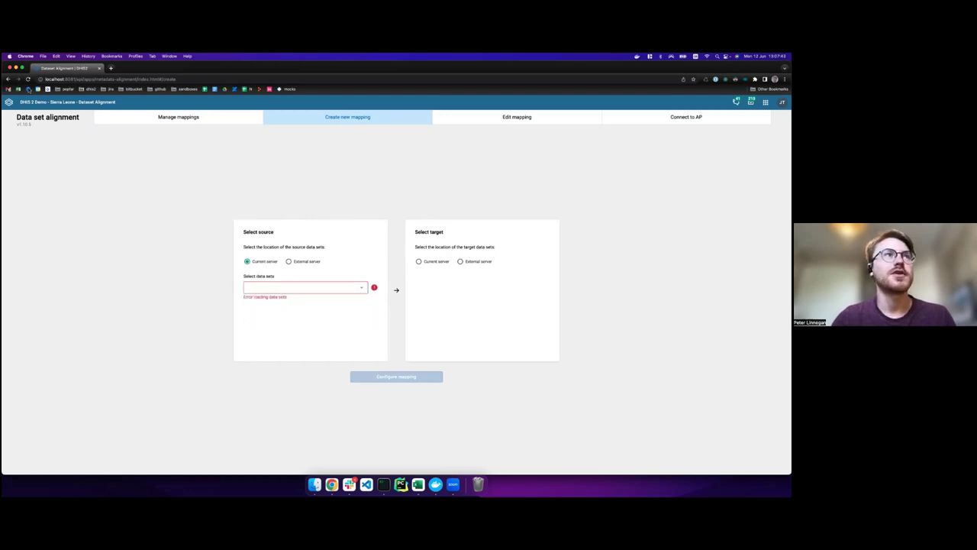
# Step: Reload the page and sign back in to DHIS2 with the username and password
pyautogui.click(28, 79)
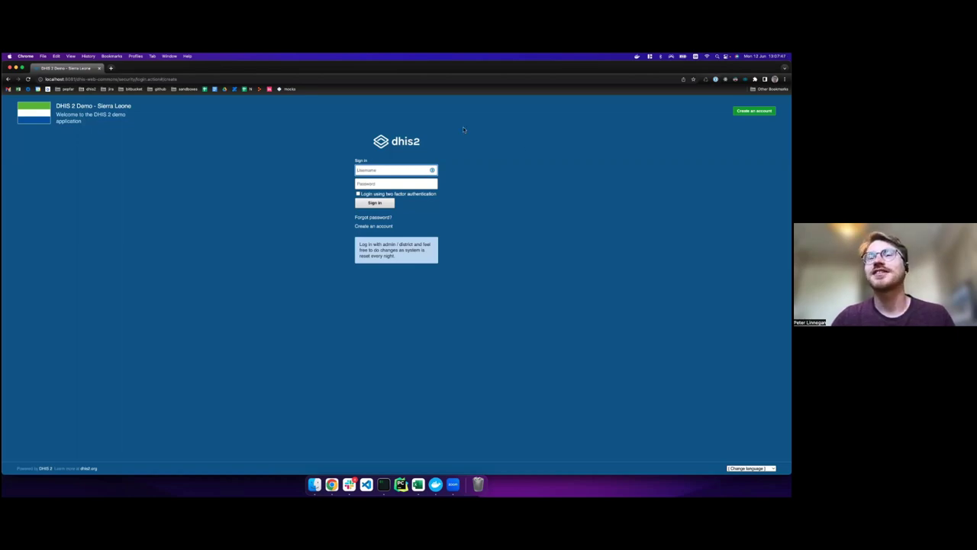
pyautogui.press('Tab')
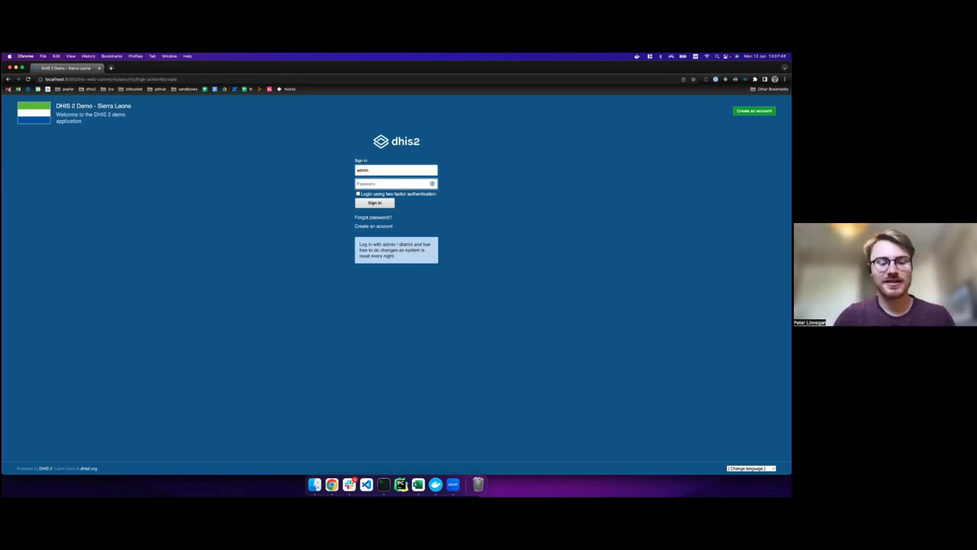
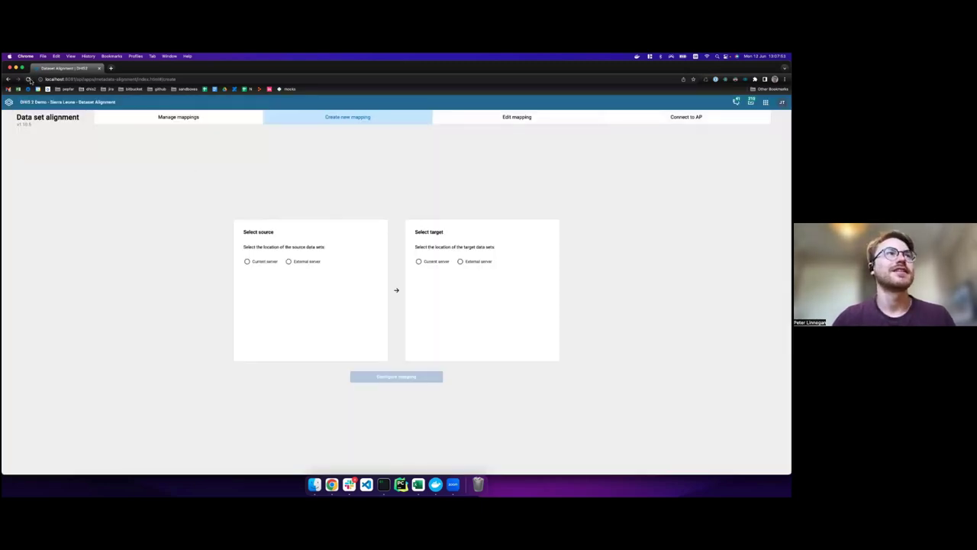
# Step: Use Children's Health from the current server as the source data set
pyautogui.click(248, 261)
pyautogui.click(295, 292)
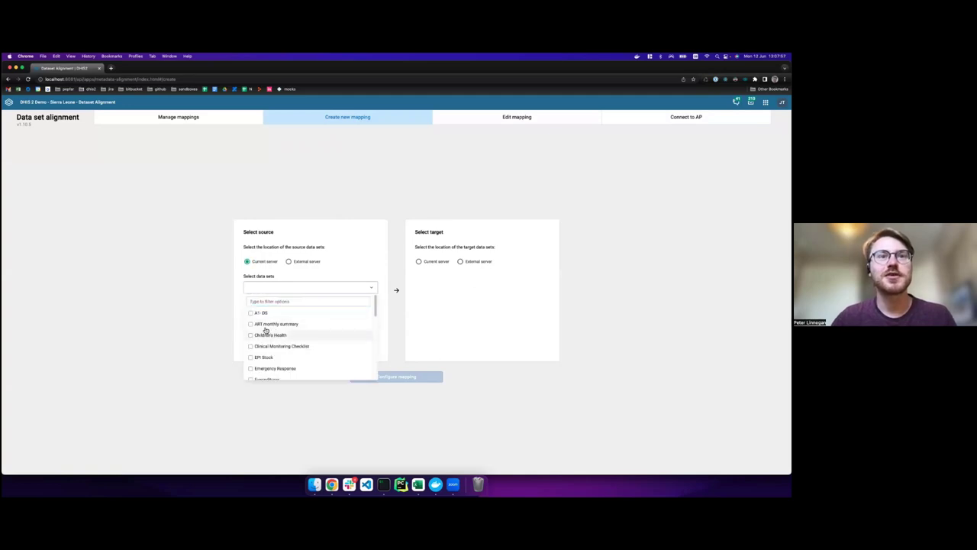
pyautogui.click(266, 334)
pyautogui.click(243, 307)
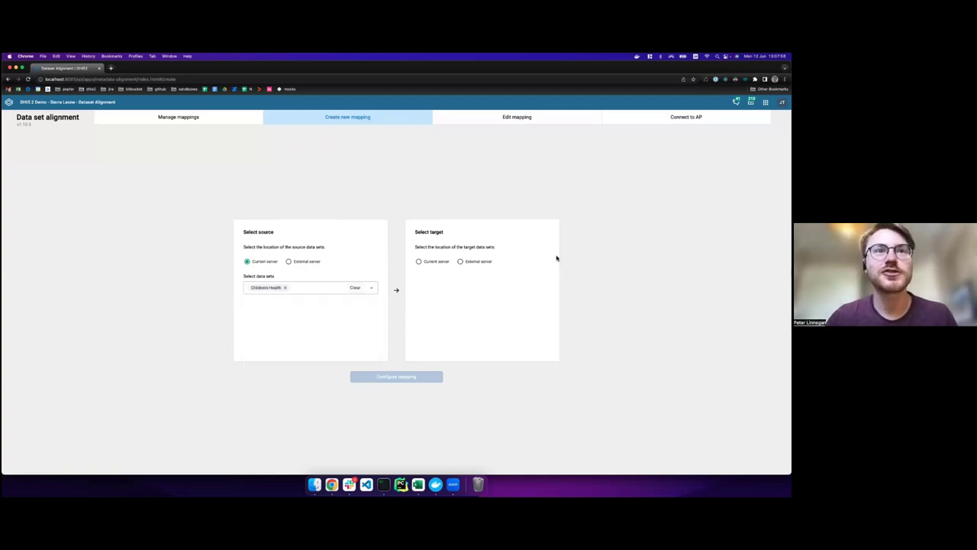
# Step: Connect to external target server dhis.baseystems.com using a pasted personal access token
pyautogui.click(462, 263)
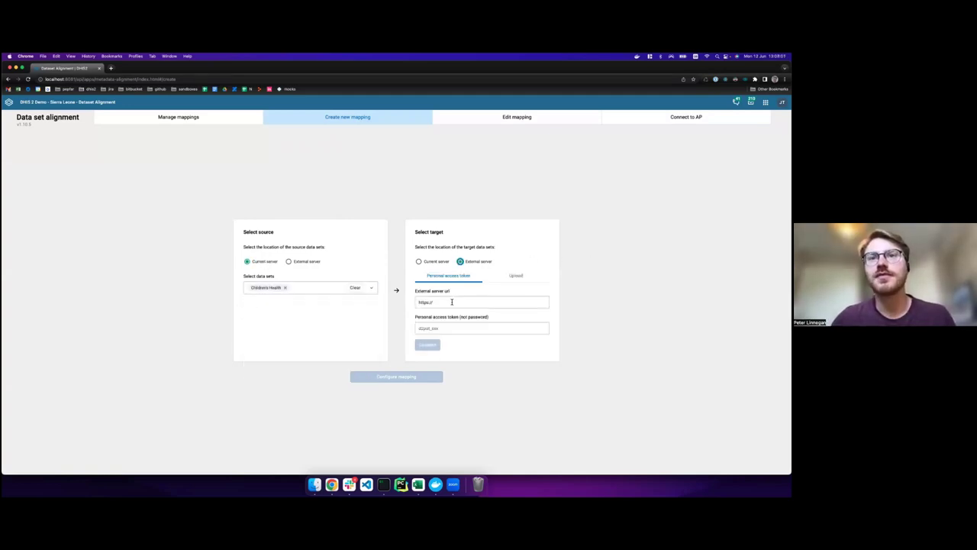
pyautogui.click(451, 303)
pyautogui.write('dhis')
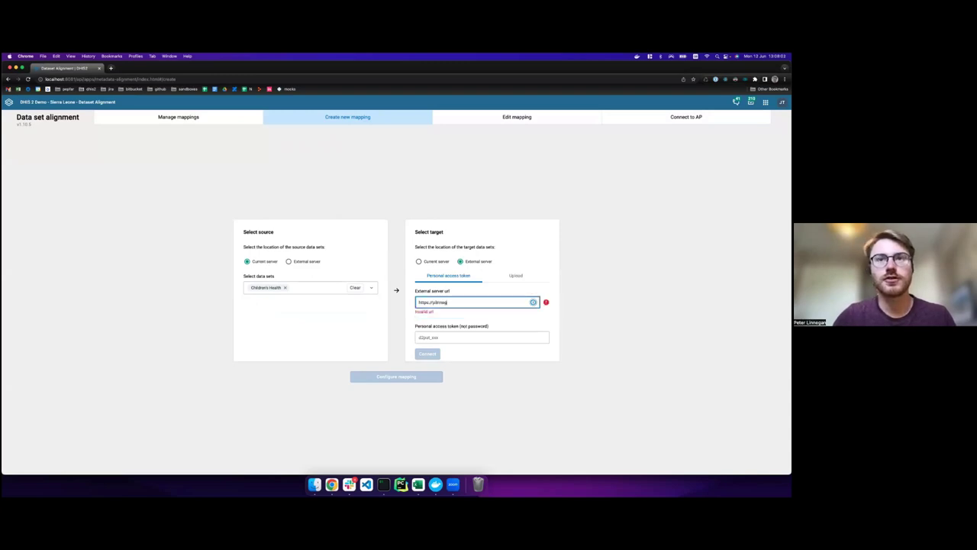
pyautogui.write('.base')
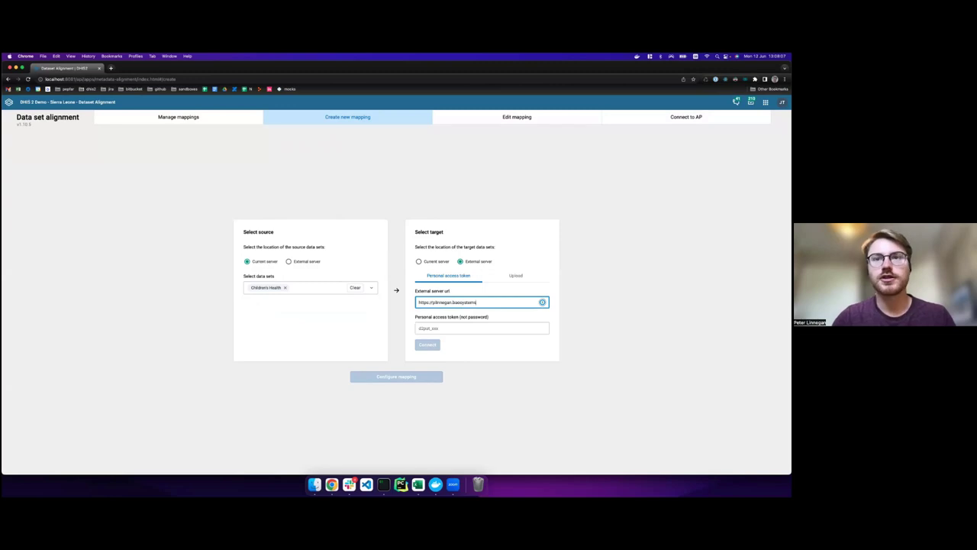
pyautogui.write('ystems.com')
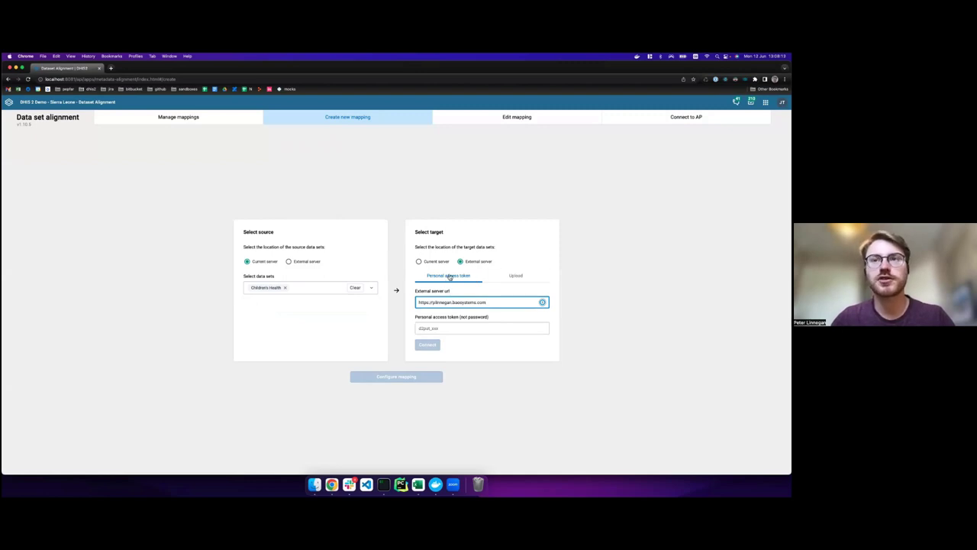
pyautogui.click(510, 278)
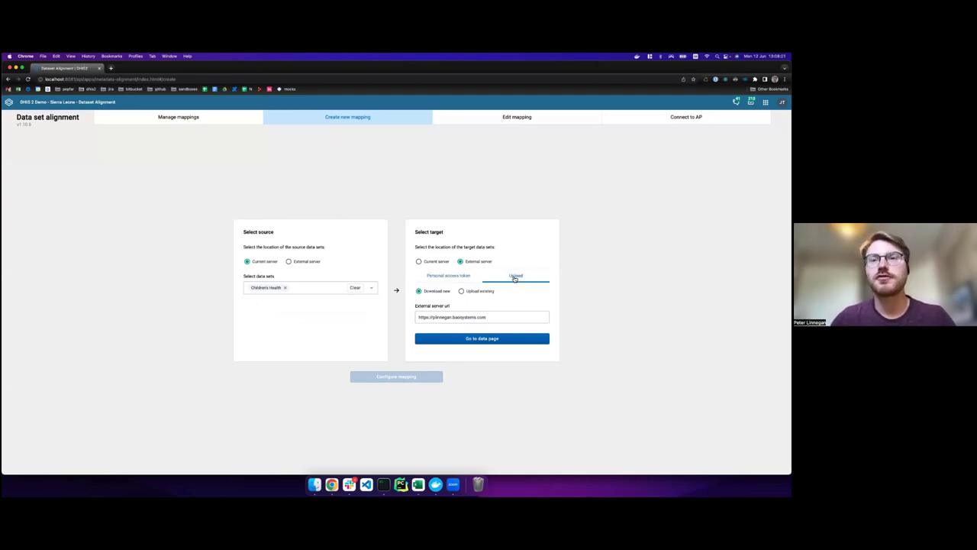
pyautogui.click(461, 278)
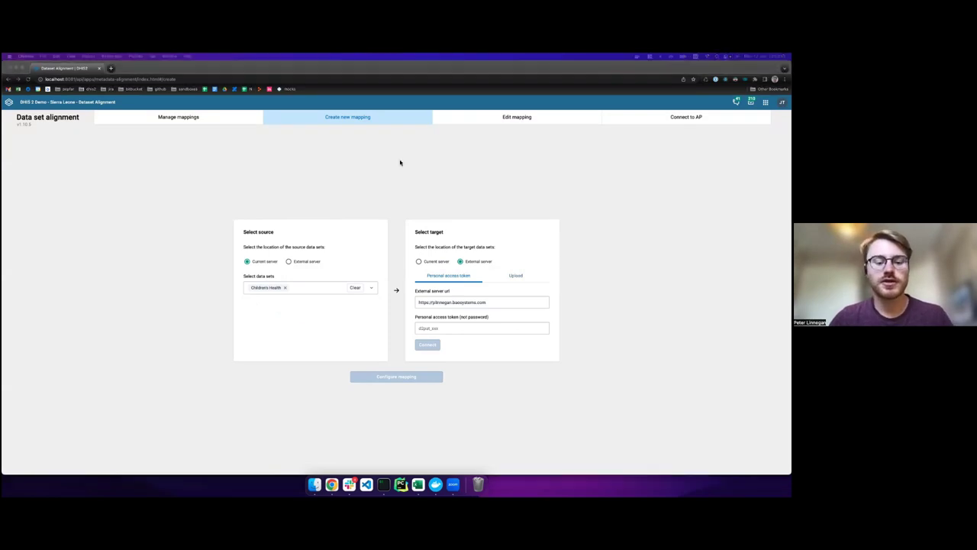
pyautogui.click(462, 329)
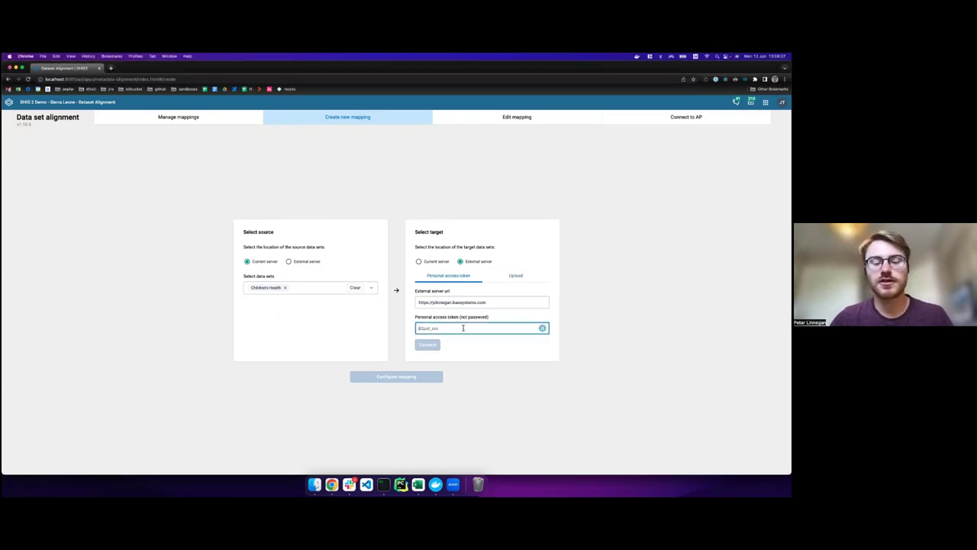
pyautogui.press('super+v')
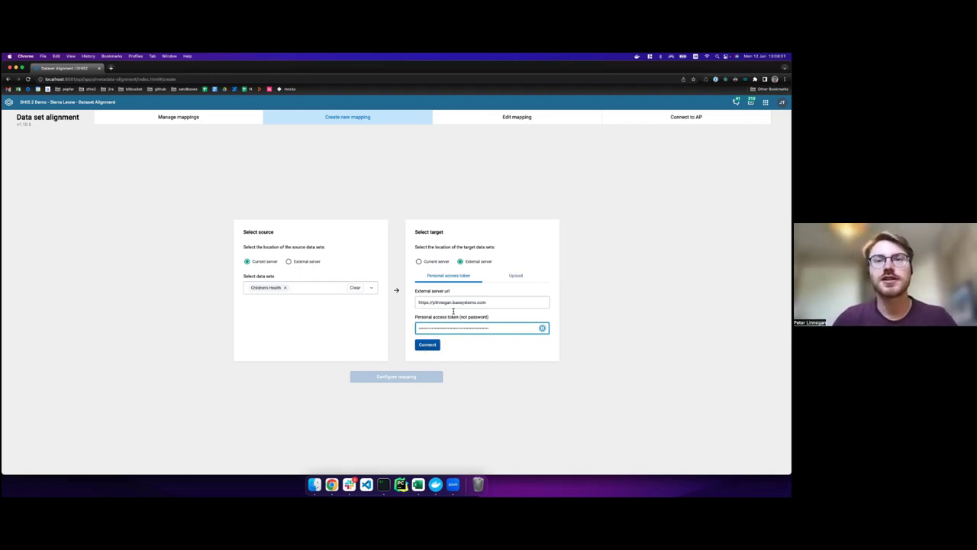
pyautogui.click(429, 346)
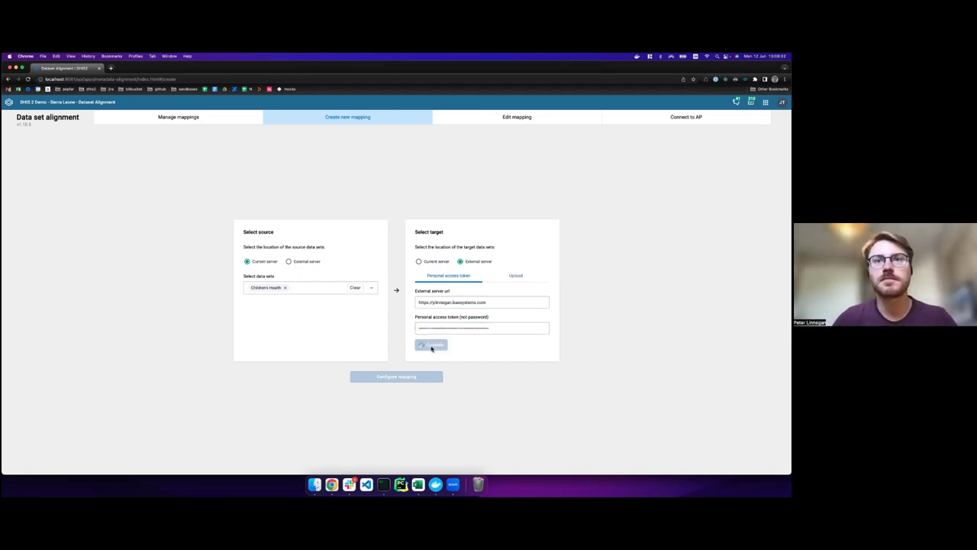
# Step: Choose Child Health as the target data set
pyautogui.click(461, 304)
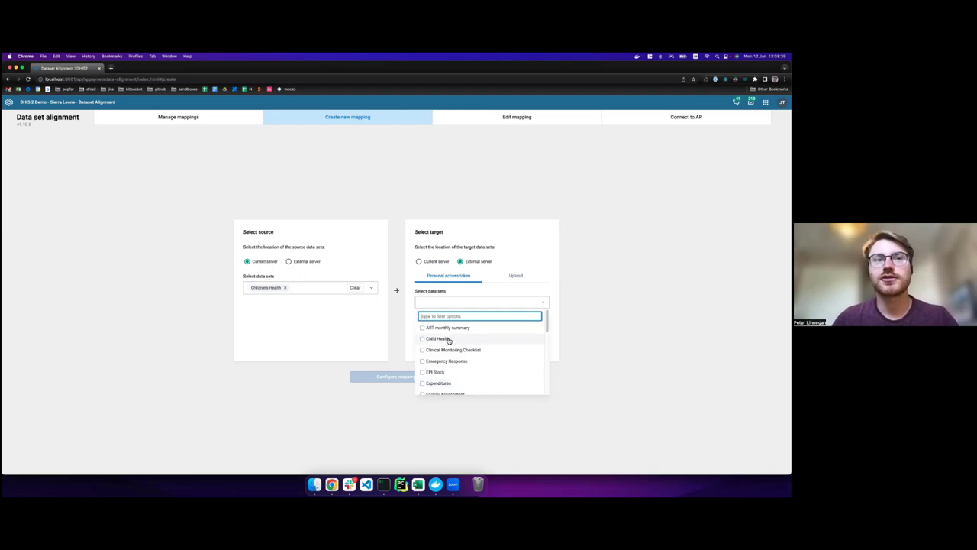
pyautogui.click(449, 339)
pyautogui.click(378, 328)
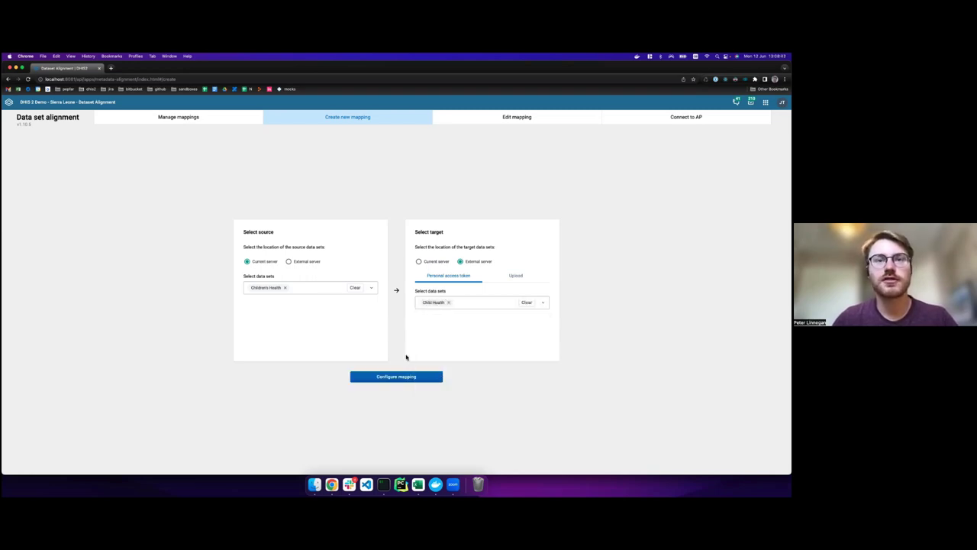
# Step: Open Configure mapping and expand Data Element/CoC Mapping to review the 32 suggested matches
pyautogui.click(395, 376)
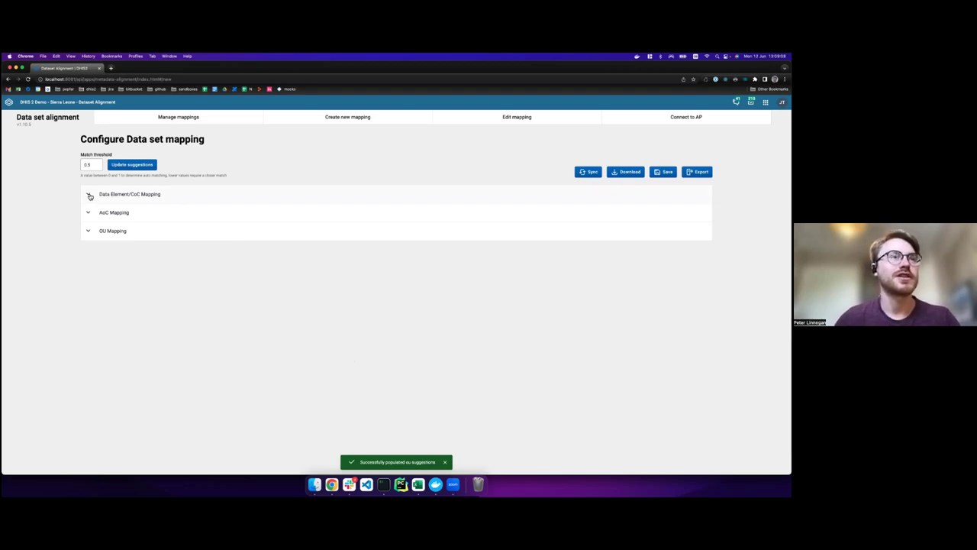
pyautogui.click(90, 196)
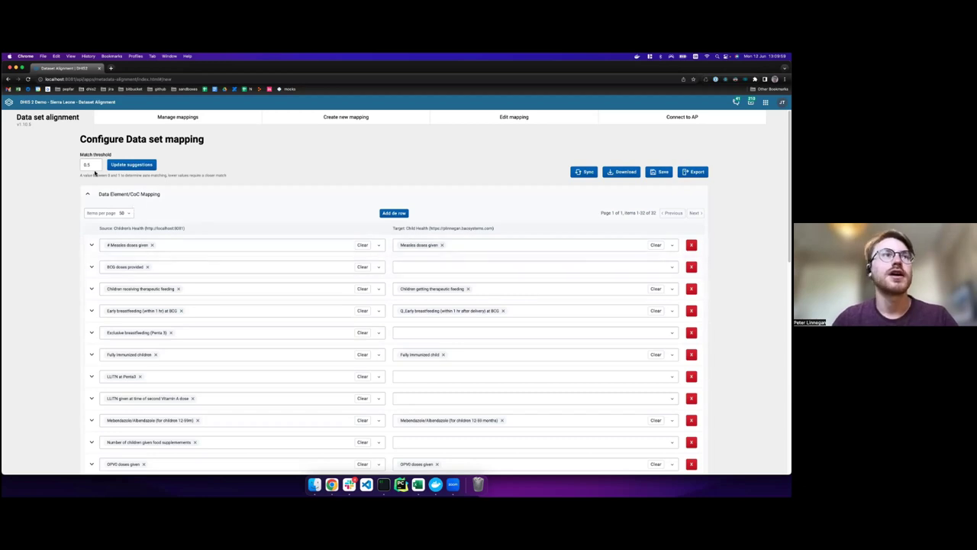
pyautogui.click(93, 167)
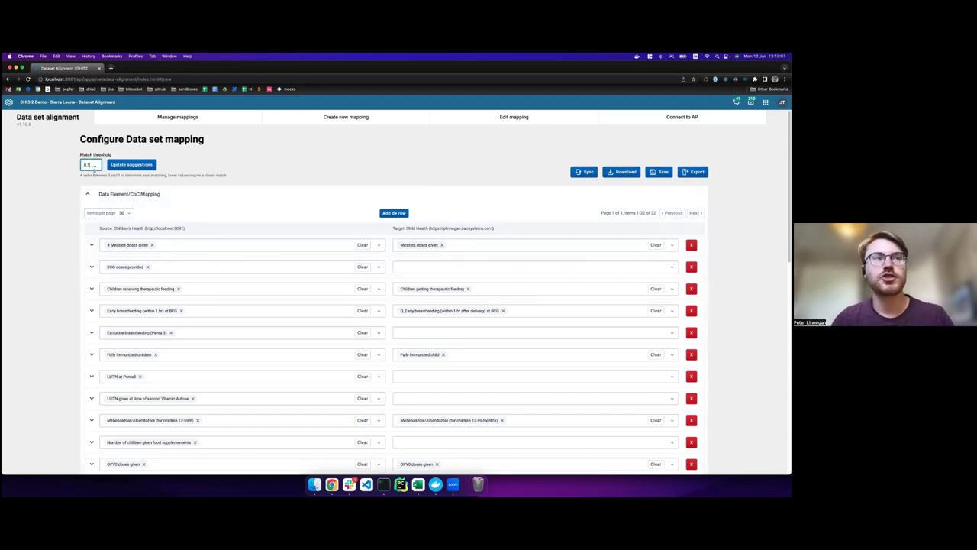
# Step: Change the match threshold to 0.55, update suggestions, and collapse the data element mappings
pyautogui.write('5')
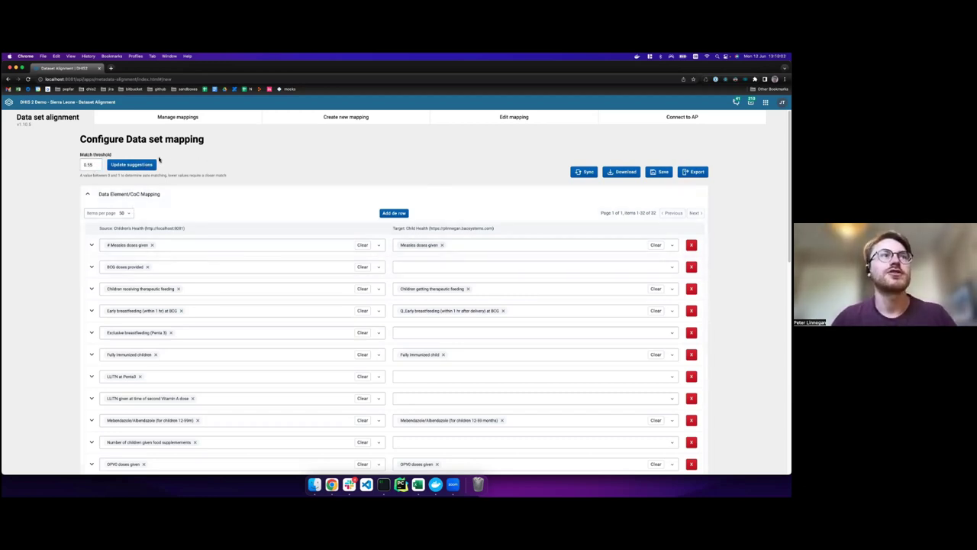
pyautogui.click(142, 166)
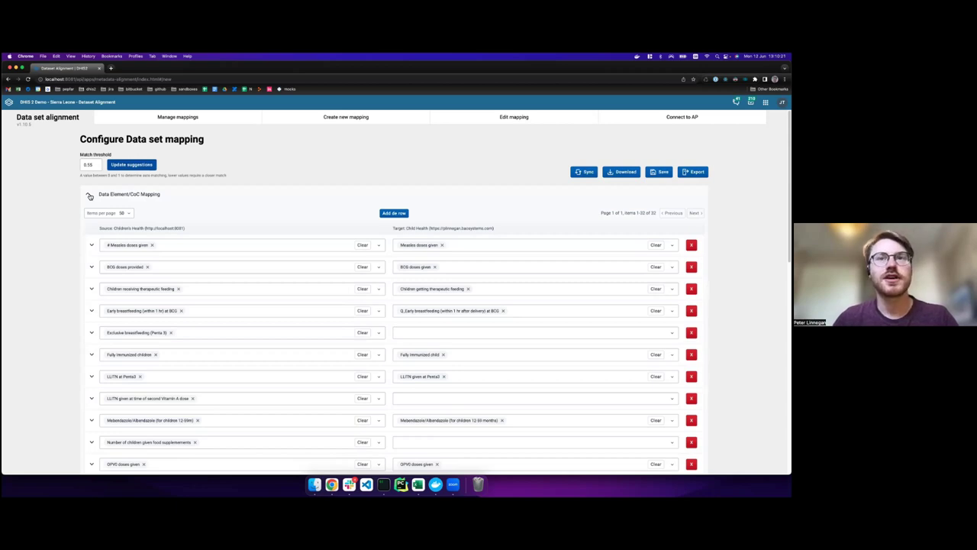
pyautogui.click(89, 197)
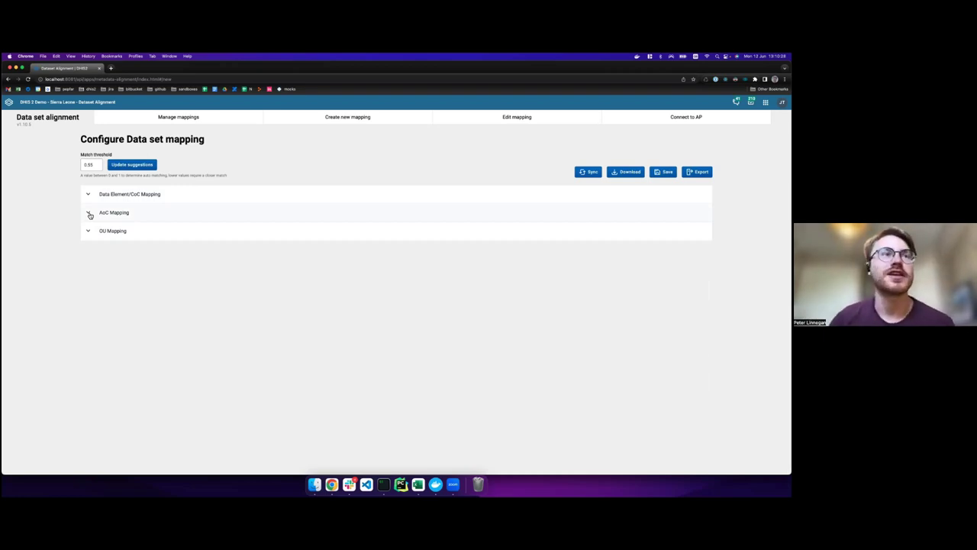
# Step: Check the default AoC mapping, then expand OU Mapping to list the 184 org units
pyautogui.click(89, 215)
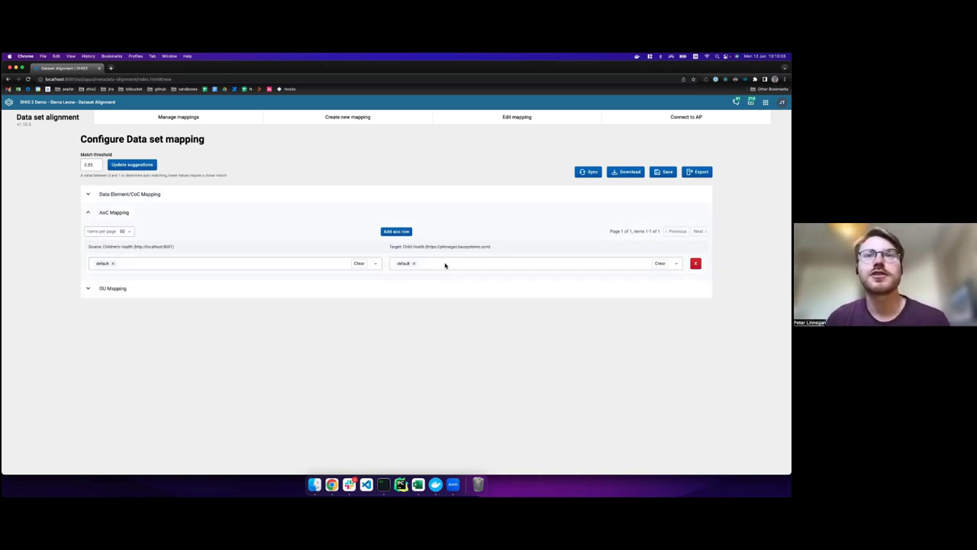
pyautogui.click(88, 214)
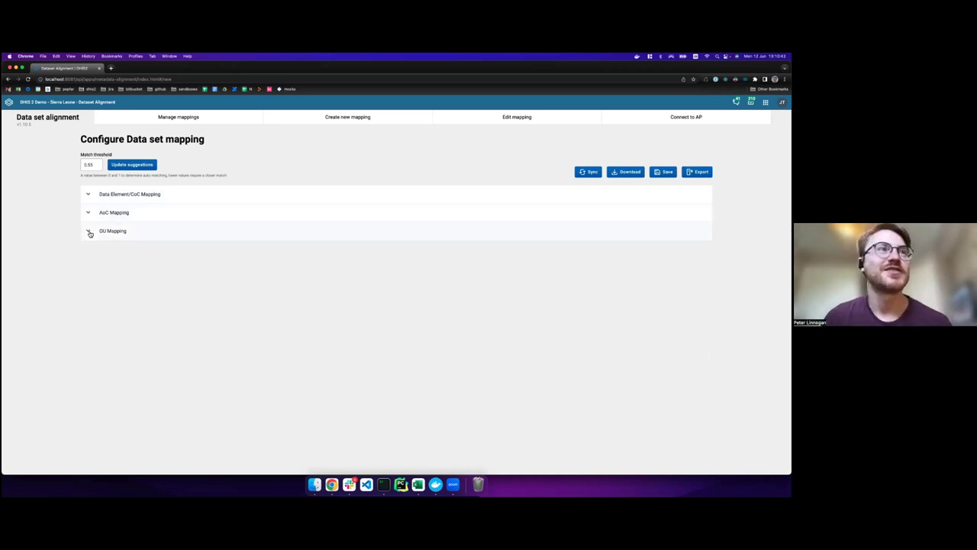
pyautogui.click(90, 233)
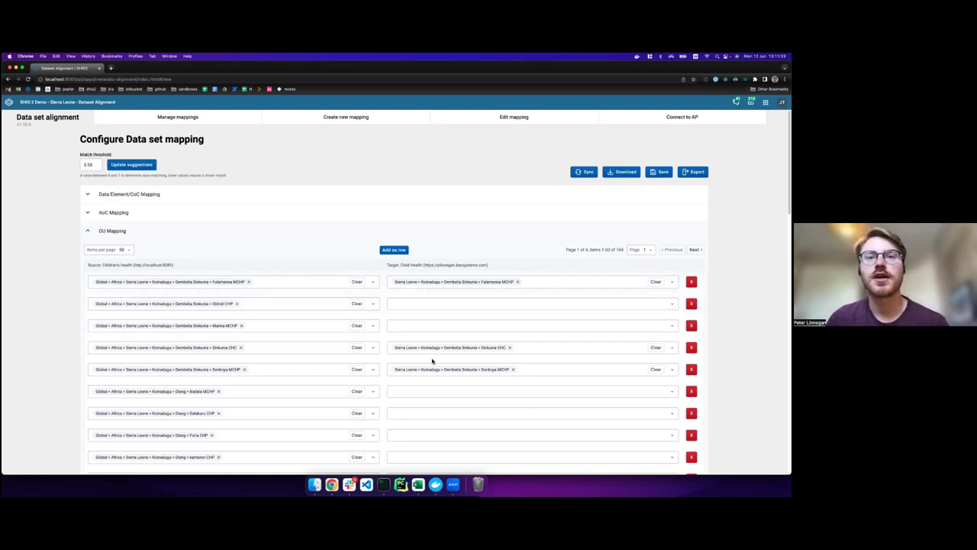
# Step: Lower the match threshold to 0.5, update suggestions, then switch from OU to data element mappings
pyautogui.scroll(-3, 424, 393)
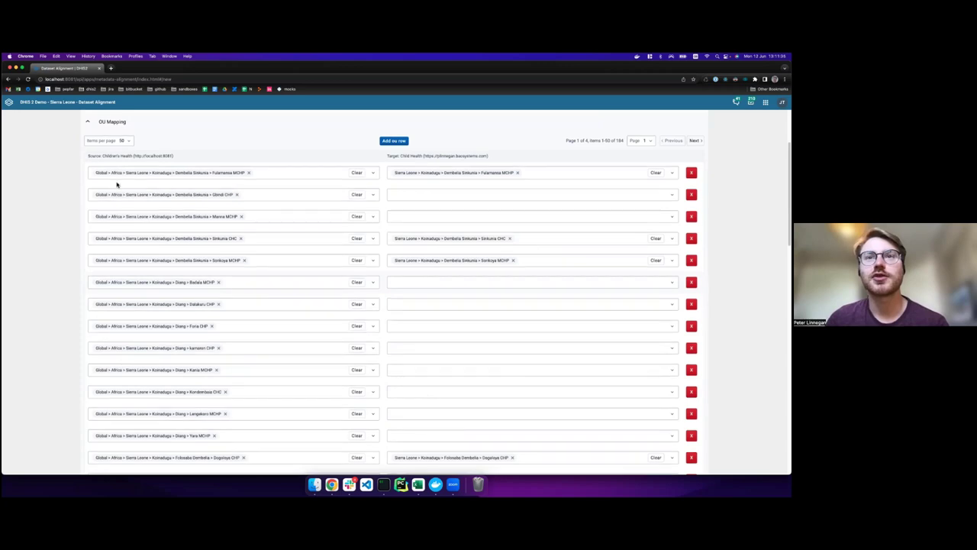
pyautogui.scroll(3, 120, 186)
pyautogui.click(87, 166)
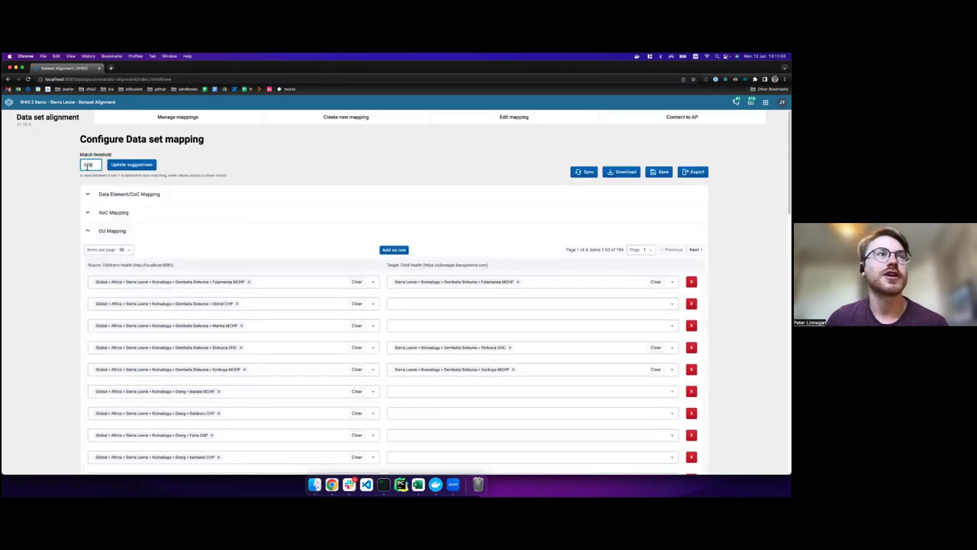
pyautogui.press('BackSpace')
pyautogui.click(131, 165)
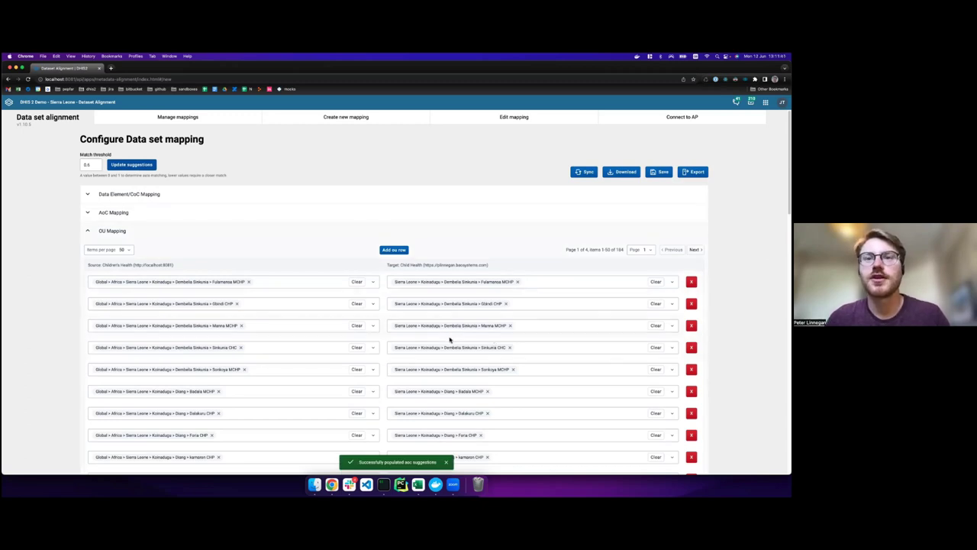
pyautogui.scroll(-10, 489, 359)
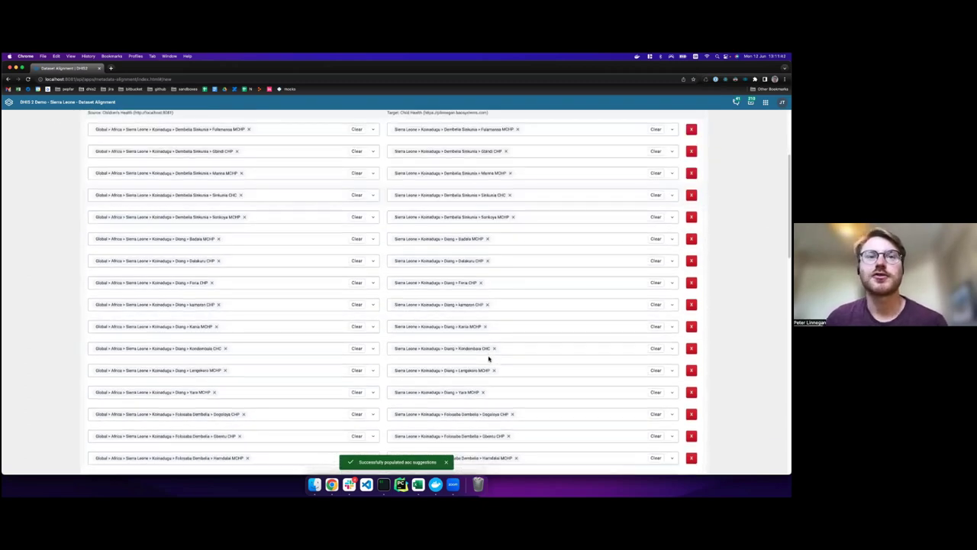
pyautogui.scroll(10, 489, 359)
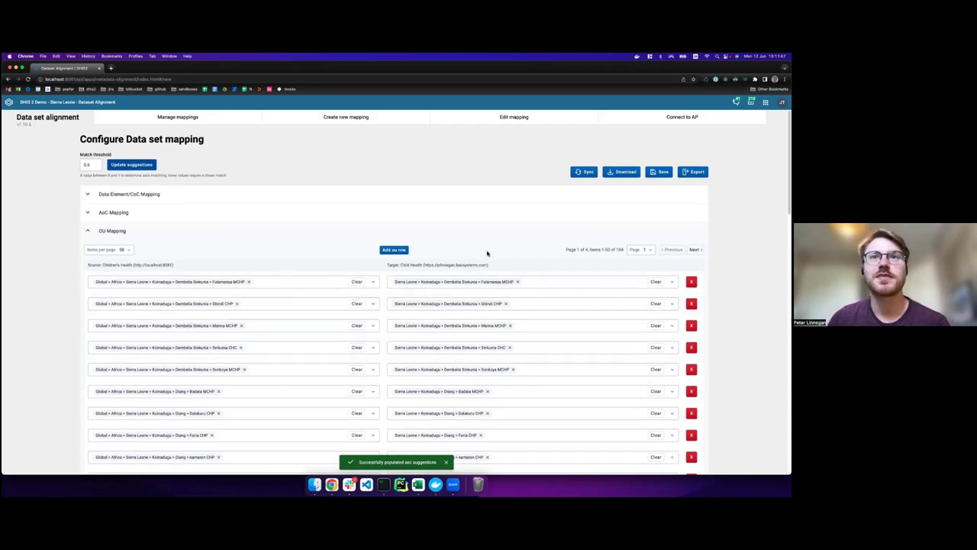
pyautogui.click(87, 231)
pyautogui.click(90, 196)
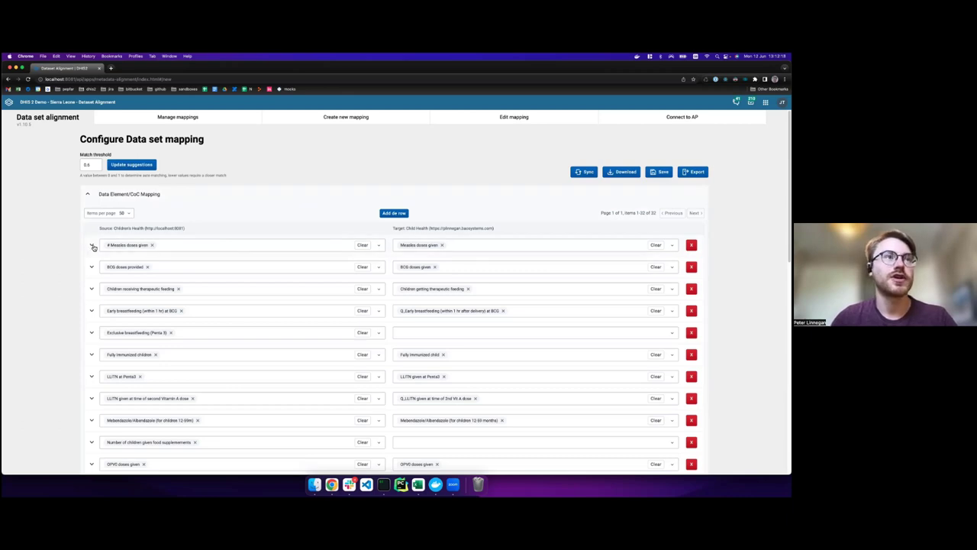
pyautogui.click(91, 245)
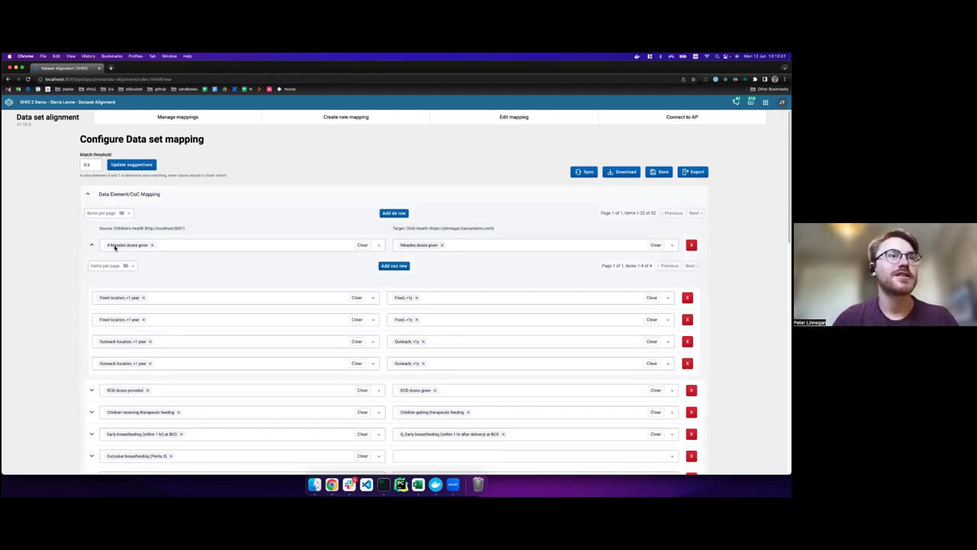
pyautogui.click(92, 245)
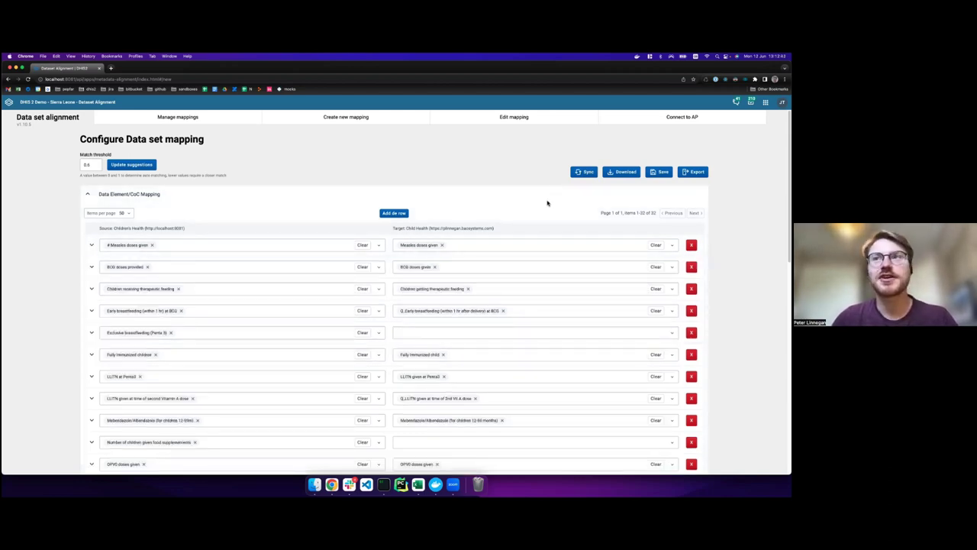
pyautogui.click(92, 245)
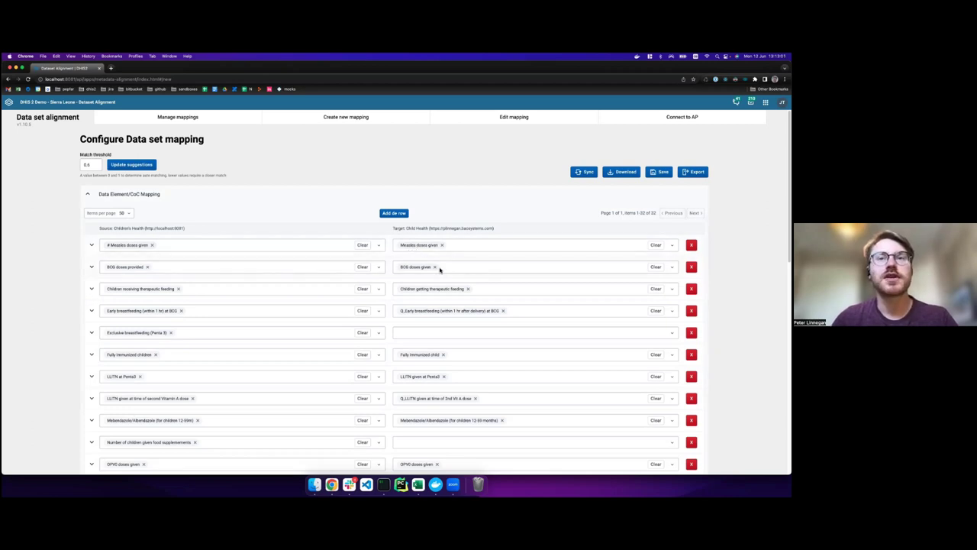
pyautogui.scroll(-3, 442, 269)
pyautogui.scroll(-7, 441, 269)
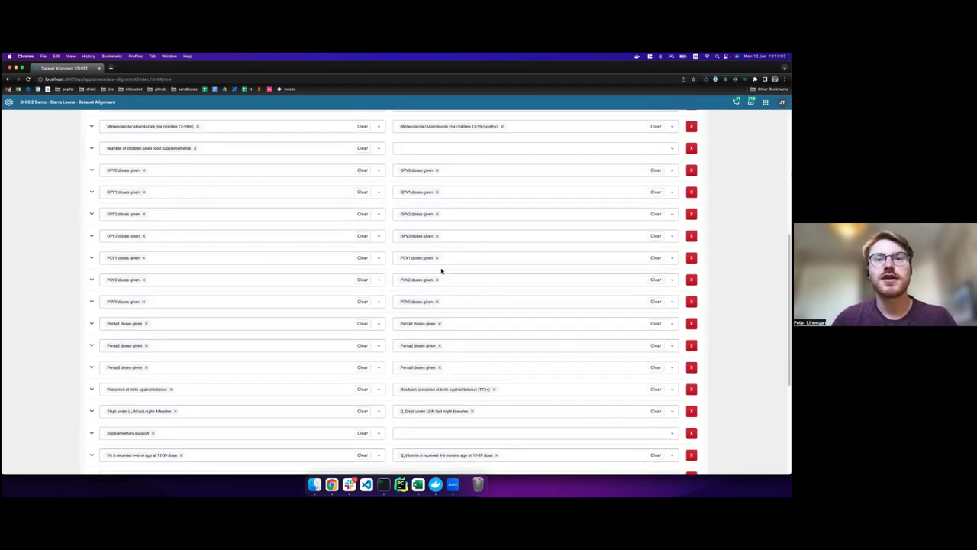
pyautogui.scroll(-2, 305, 290)
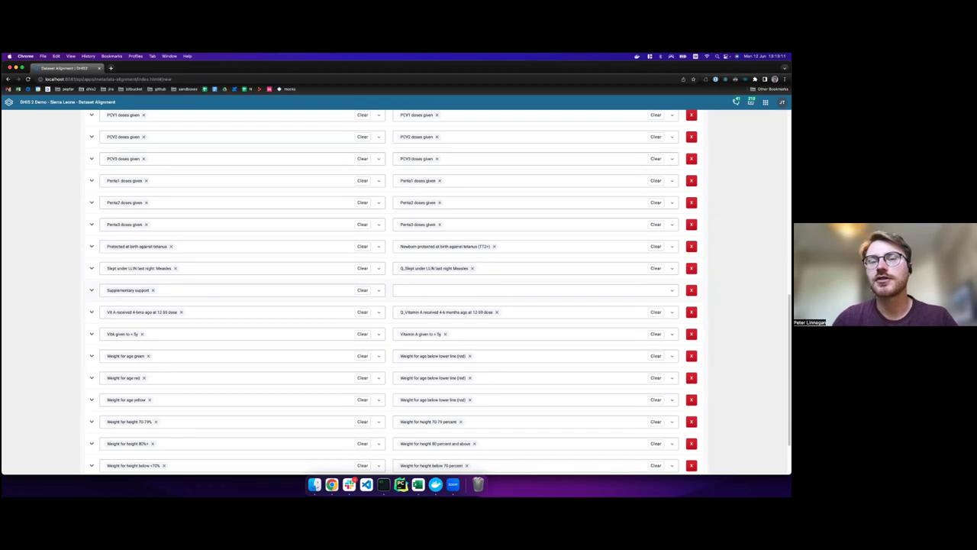
pyautogui.click(535, 290)
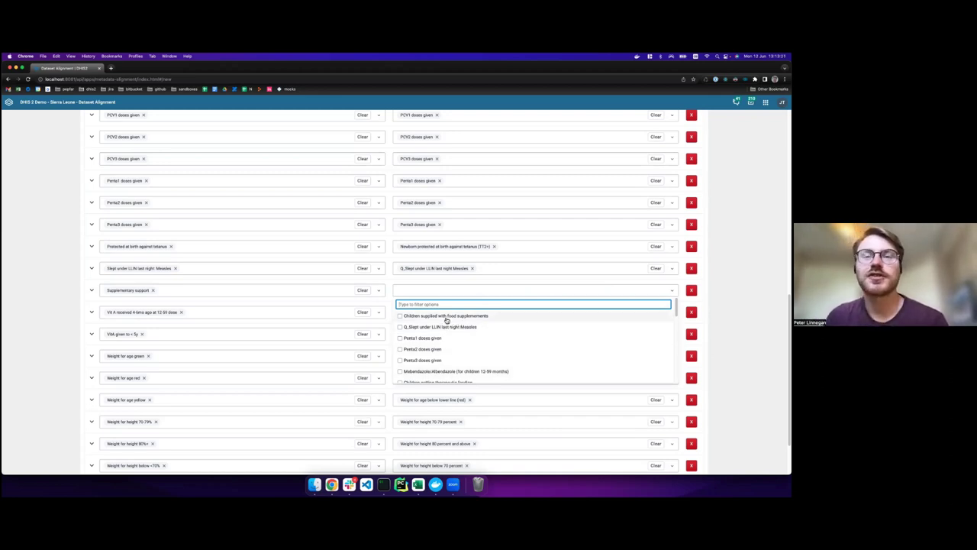
pyautogui.press('Escape')
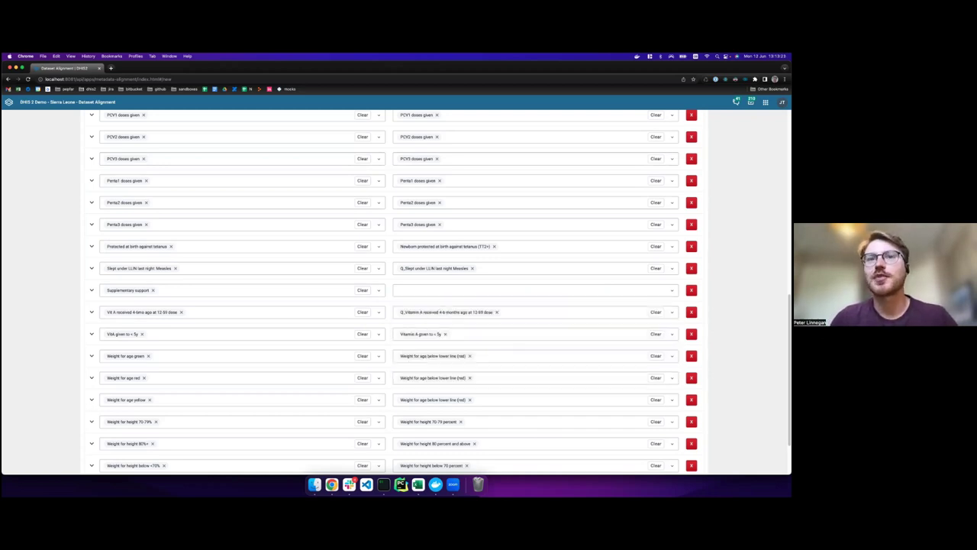
pyautogui.scroll(10, 588, 185)
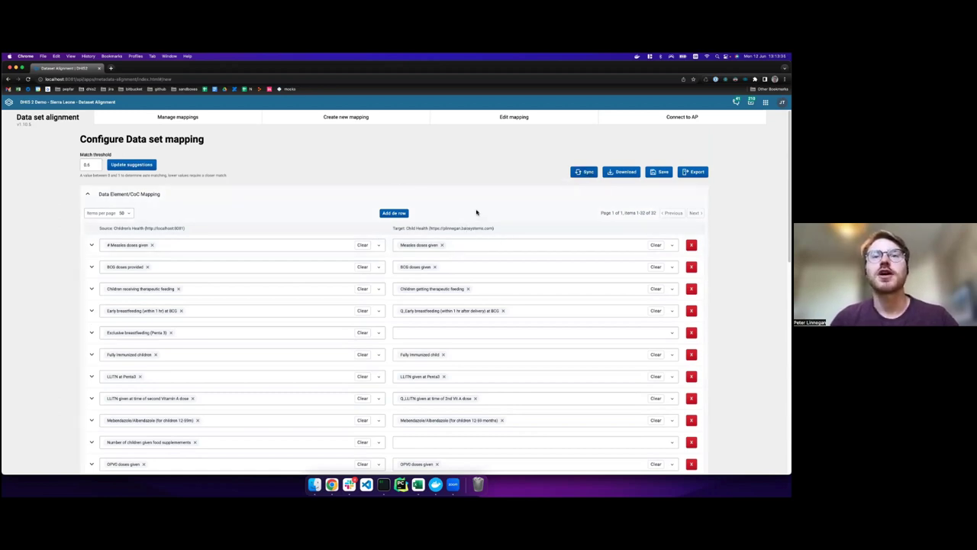
pyautogui.moveTo(431, 229); pyautogui.dragTo(493, 228)
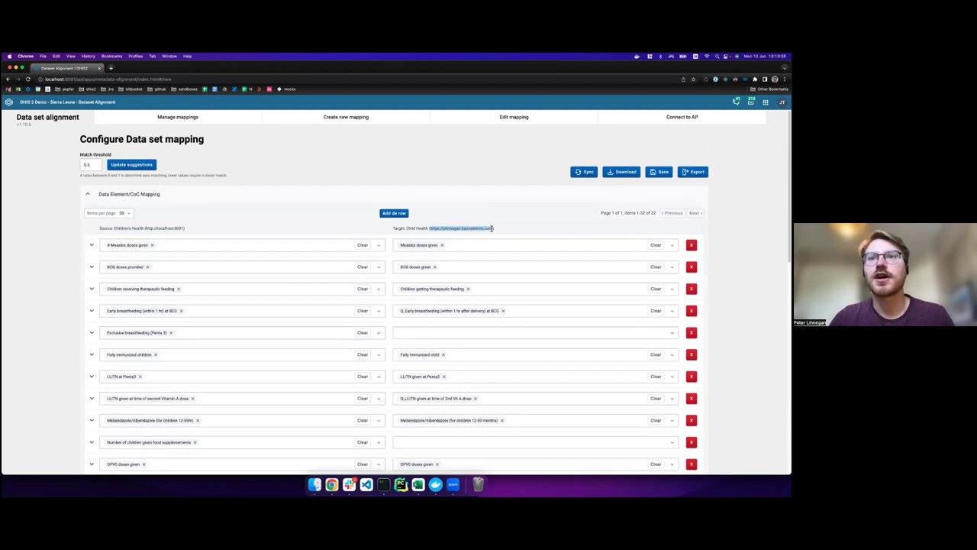
# Step: Open the target server's address in a new tab and sign in
pyautogui.press('super+c')
pyautogui.click(111, 68)
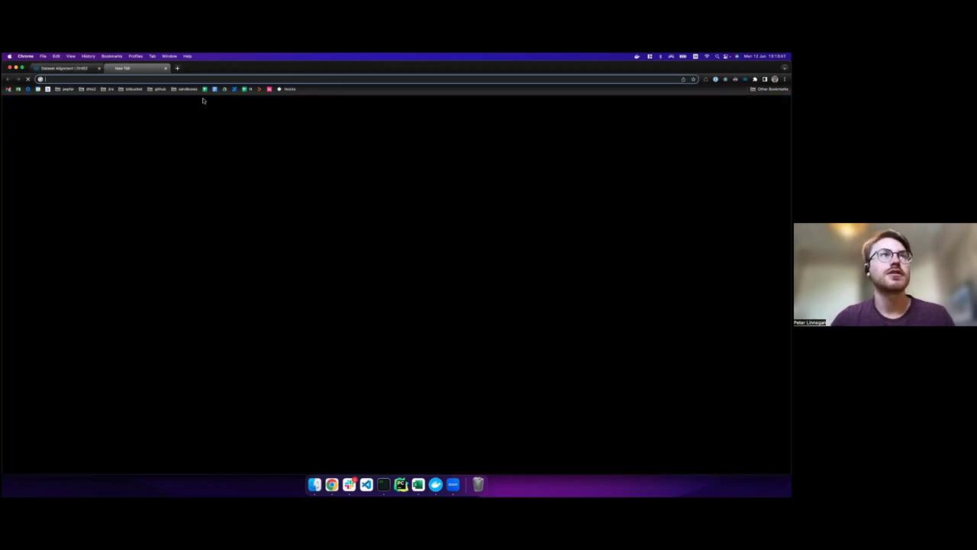
pyautogui.press('super+v')
pyautogui.press('Return')
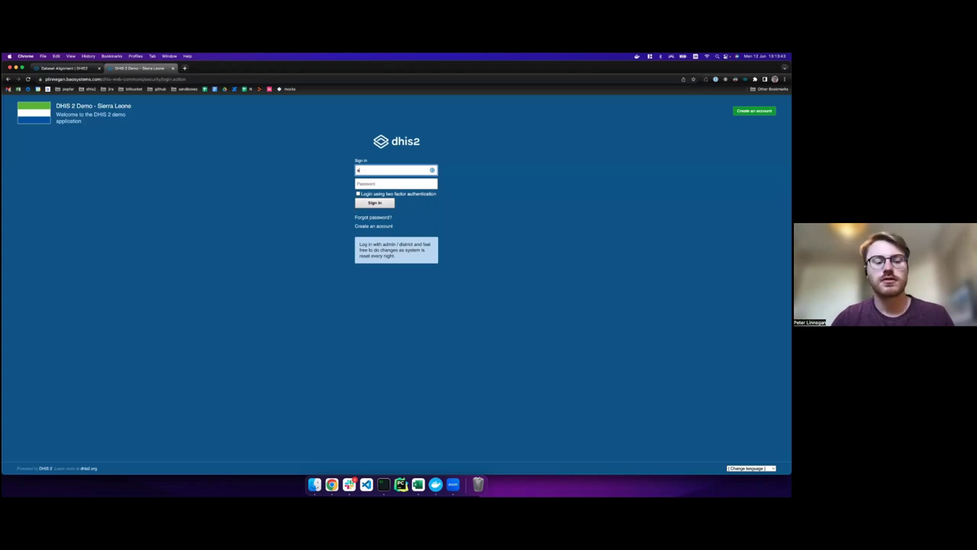
pyautogui.press('Tab')
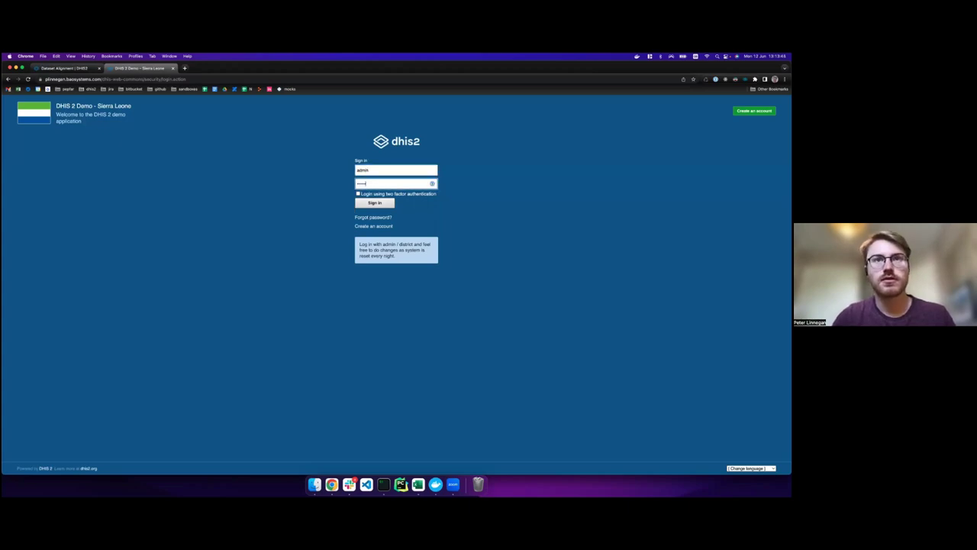
pyautogui.press('Return')
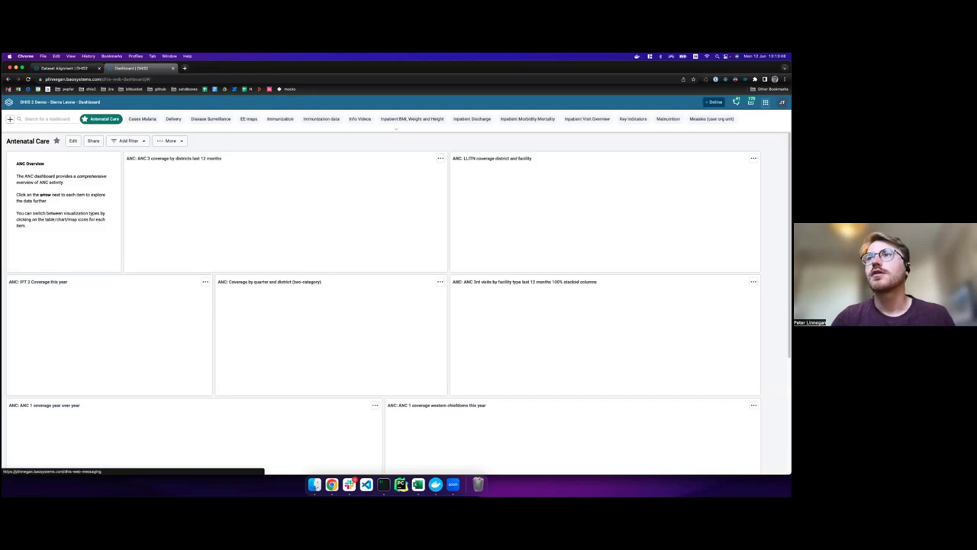
# Step: Open the Child Health data set for editing in the Maintenance app
pyautogui.click(765, 101)
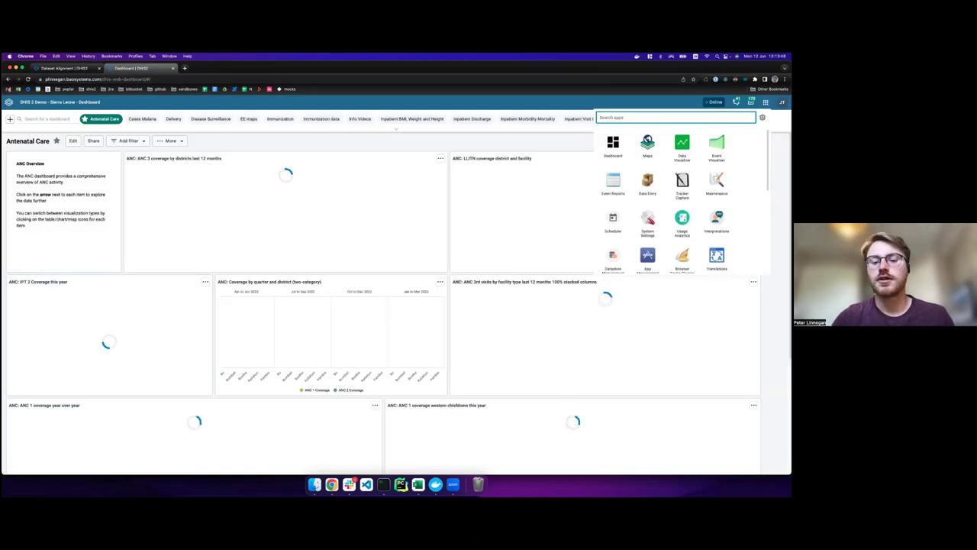
pyautogui.write('main')
pyautogui.press('Return')
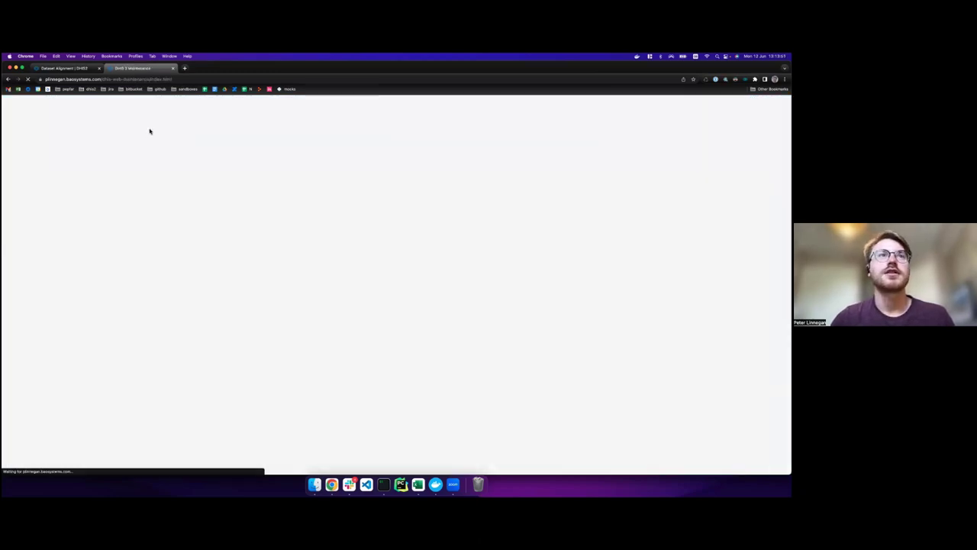
pyautogui.click(302, 116)
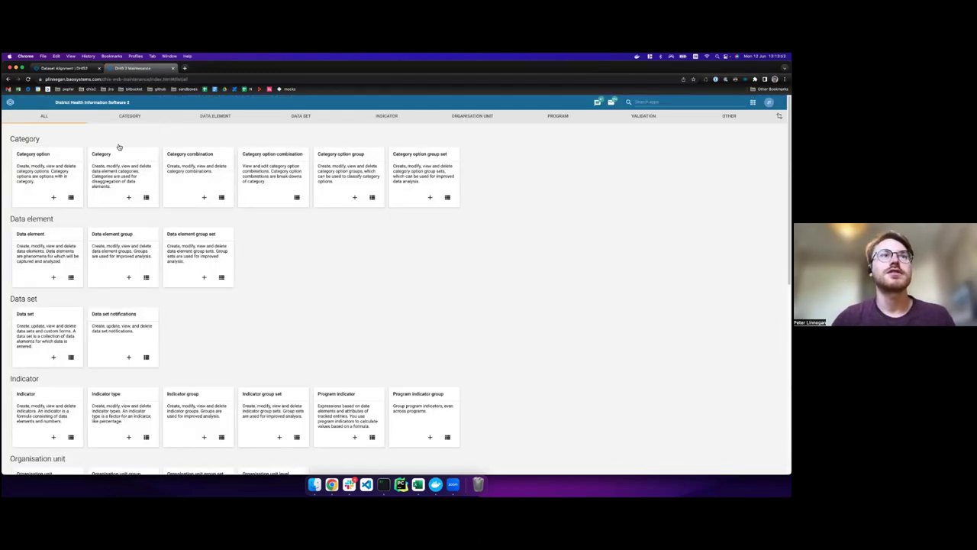
pyautogui.click(119, 141)
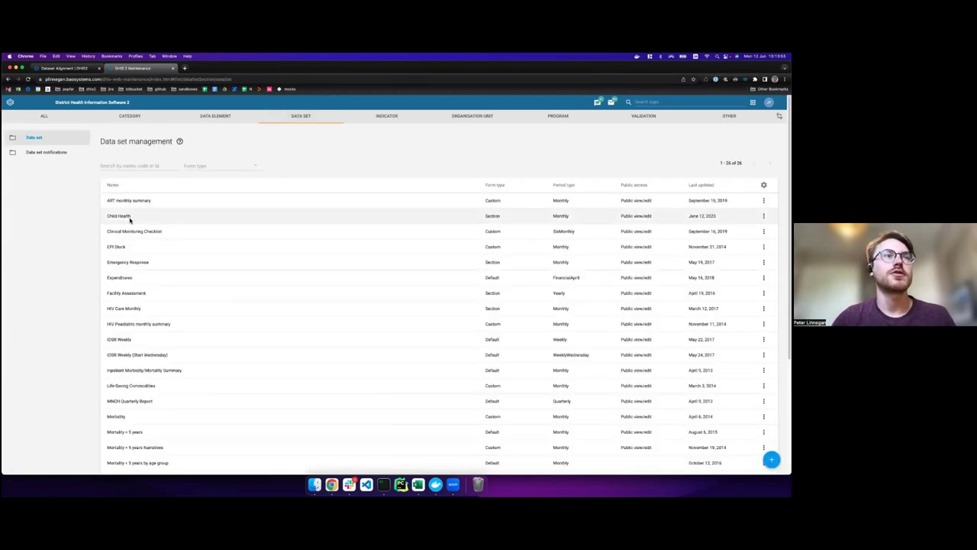
pyautogui.click(130, 218)
# Step: Assign 'Children receiving support' to Child Health, save, and return to the alignment mapping
pyautogui.scroll(-10, 211, 308)
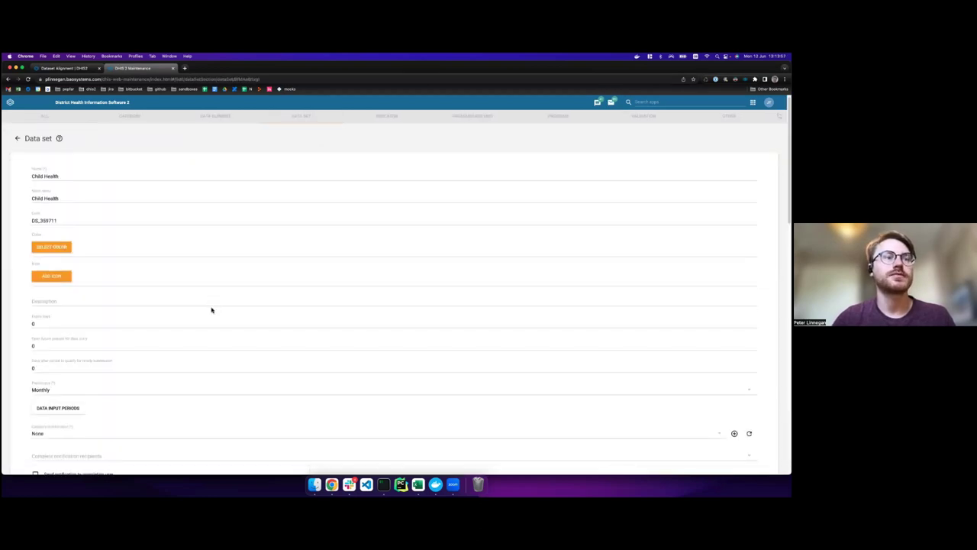
pyautogui.scroll(-3, 90, 355)
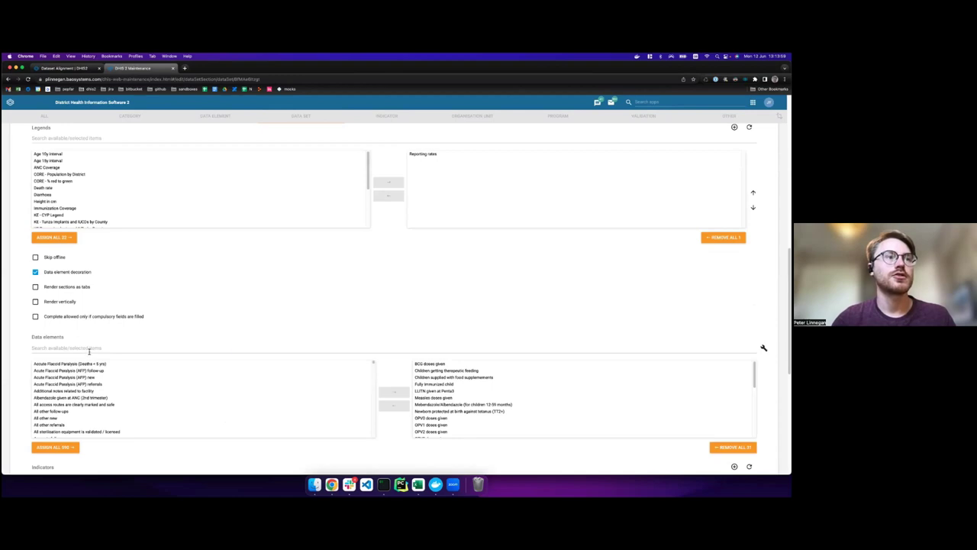
pyautogui.click(89, 351)
pyautogui.write('support')
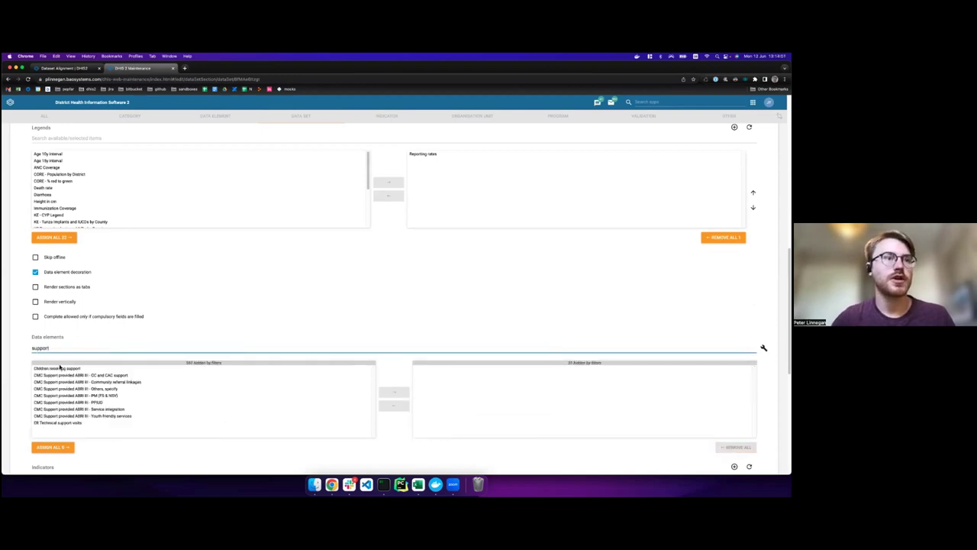
pyautogui.doubleClick(64, 369)
pyautogui.scroll(-4, 43, 428)
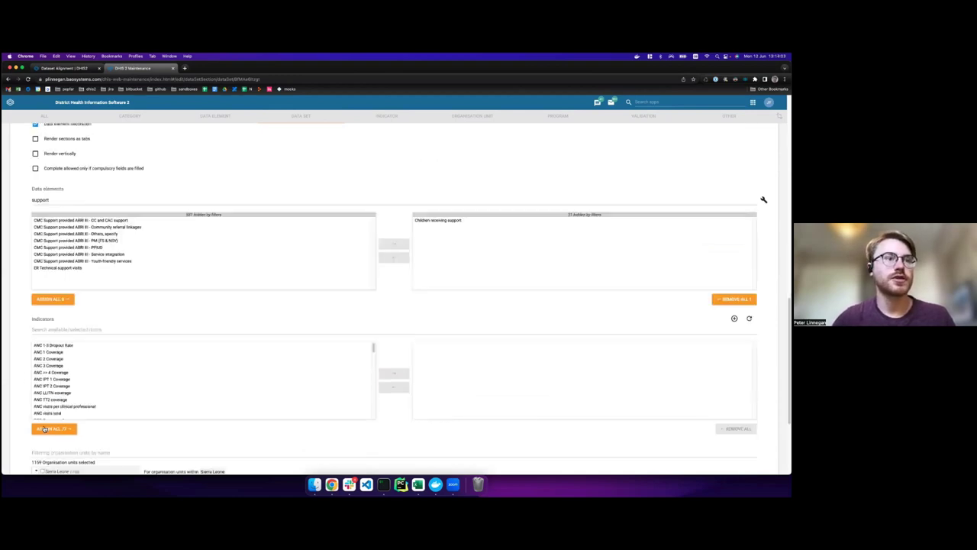
pyautogui.scroll(-4, 44, 429)
pyautogui.click(48, 425)
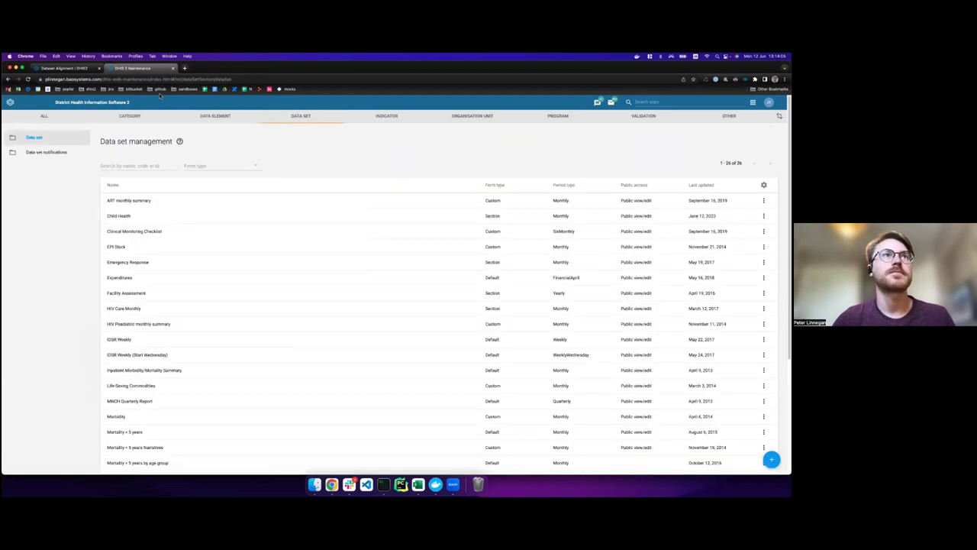
pyautogui.click(83, 68)
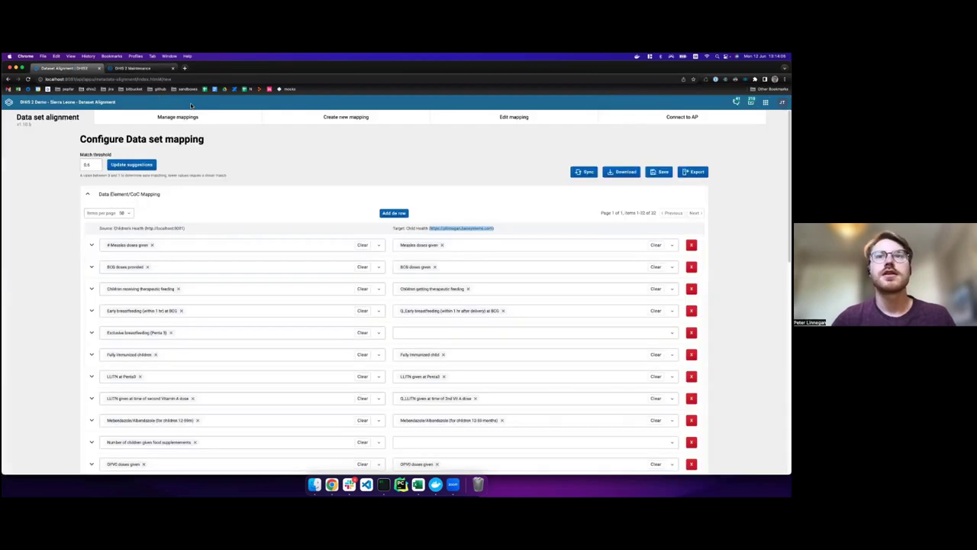
# Step: Sync target metadata and map Supplementary support to 'Children receiving support'
pyautogui.click(586, 174)
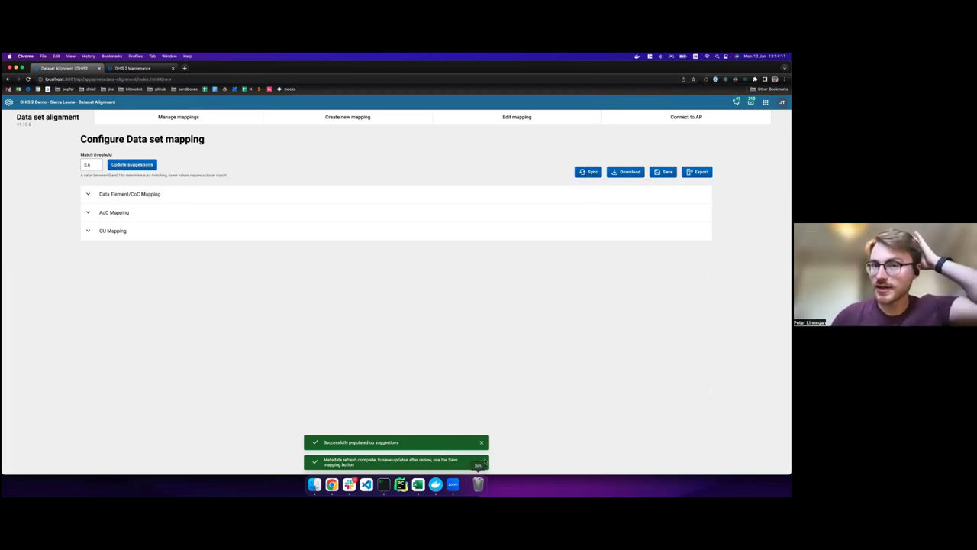
pyautogui.click(87, 194)
pyautogui.scroll(-10, 472, 345)
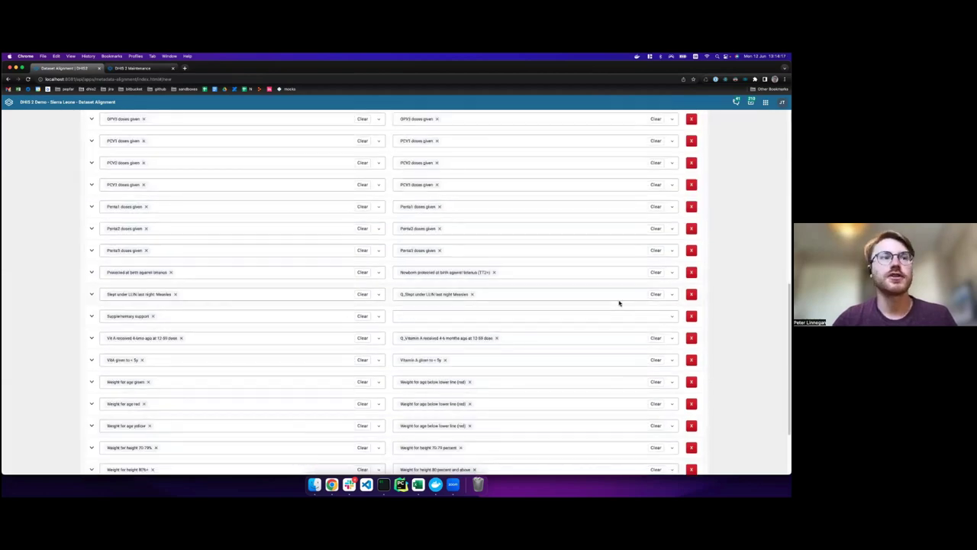
pyautogui.click(474, 316)
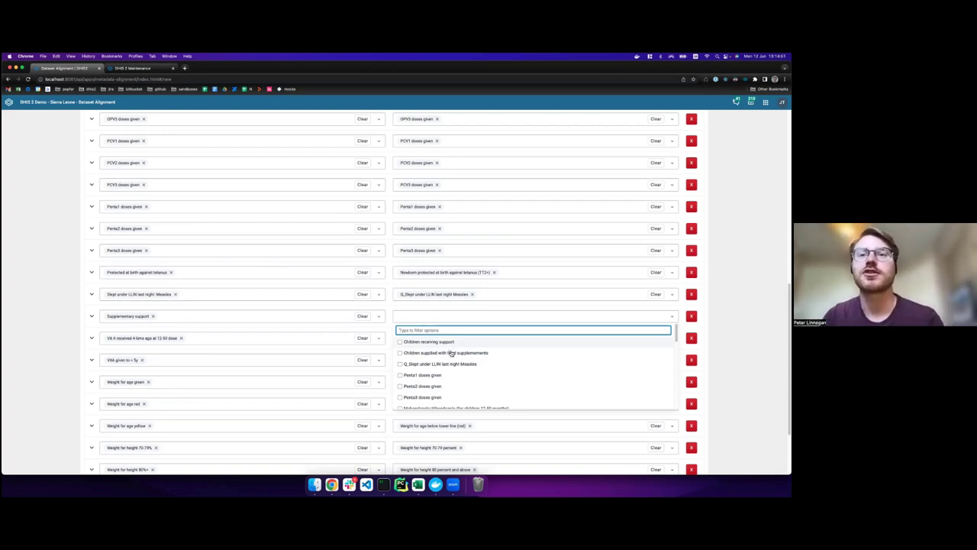
pyautogui.scroll(-3, 450, 349)
pyautogui.scroll(3, 451, 353)
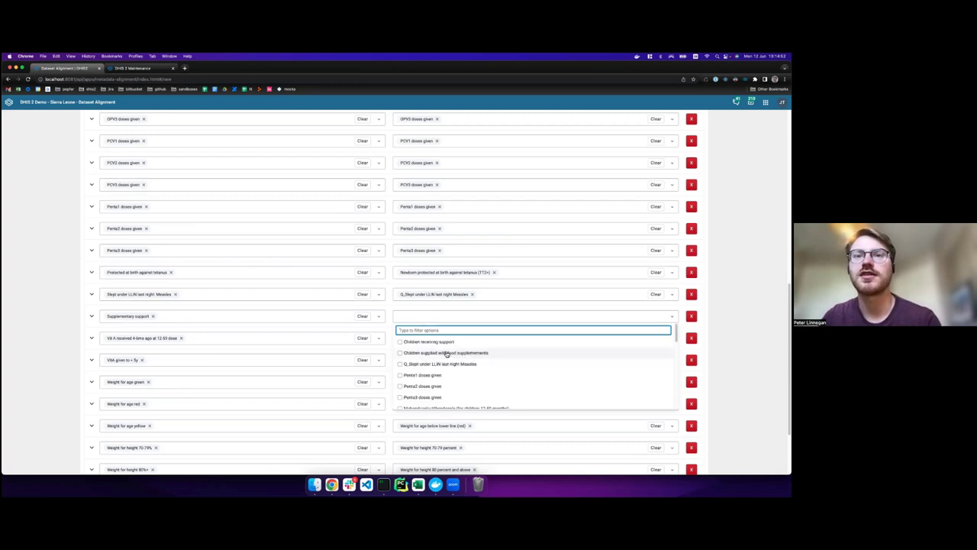
pyautogui.click(482, 341)
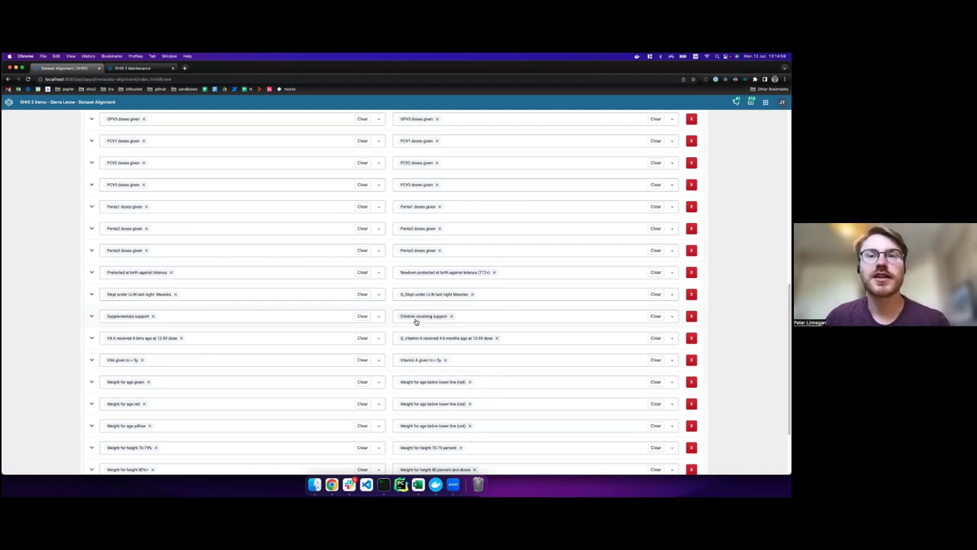
# Step: Expand Supplementary support's combos and set Female as target for the Female 12-18m and <12m rows
pyautogui.click(93, 318)
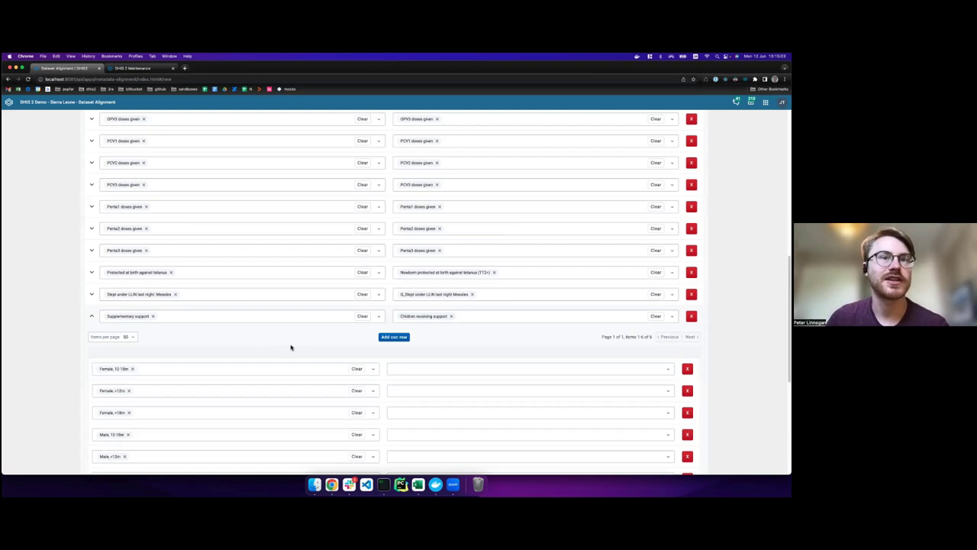
pyautogui.scroll(-2, 291, 344)
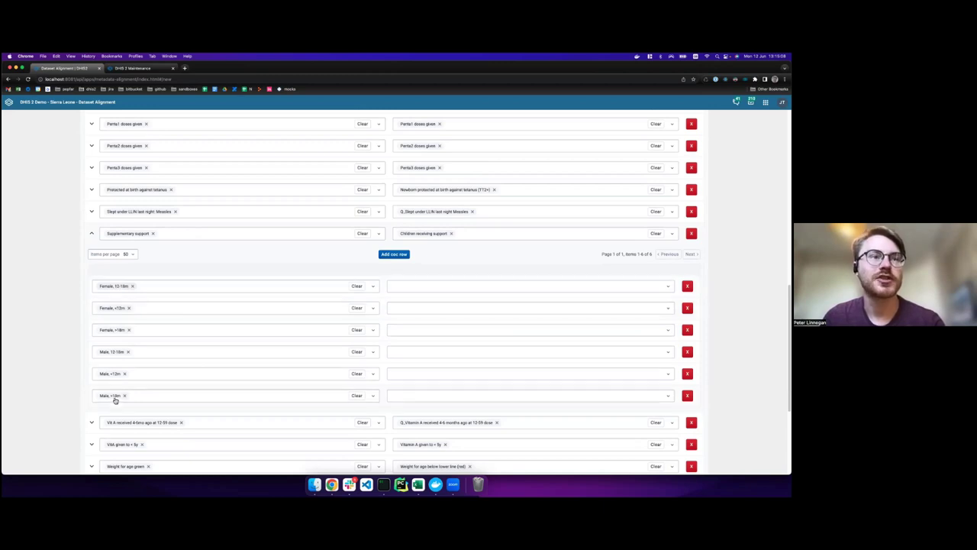
pyautogui.click(458, 287)
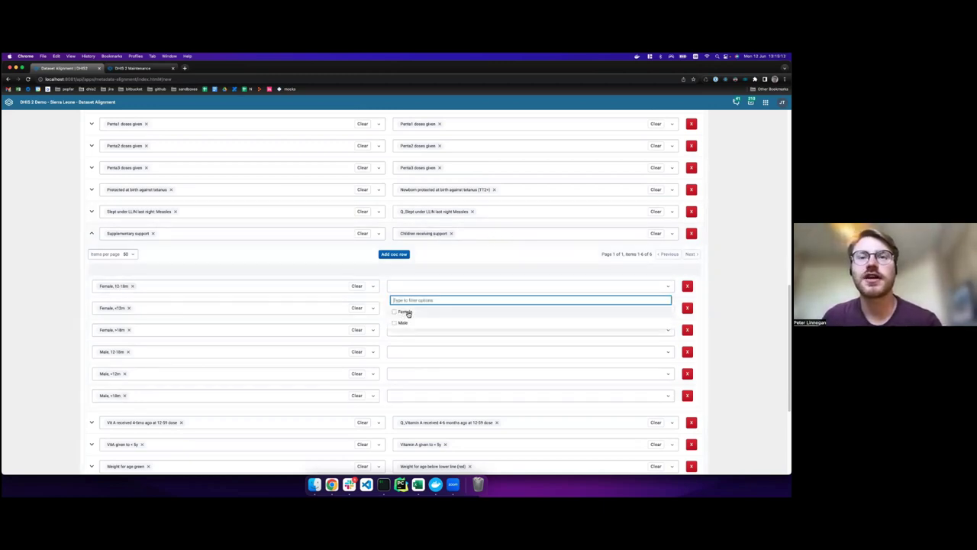
pyautogui.click(407, 312)
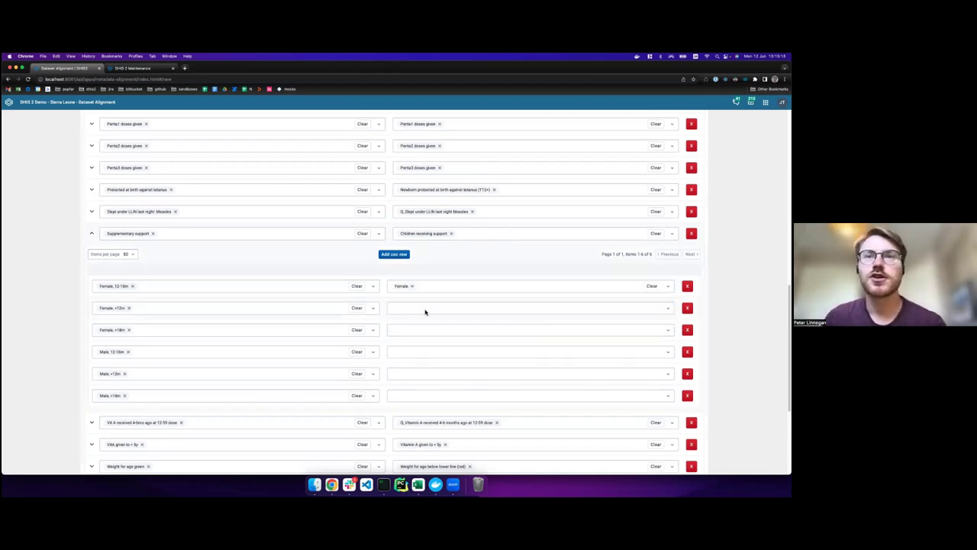
pyautogui.click(428, 310)
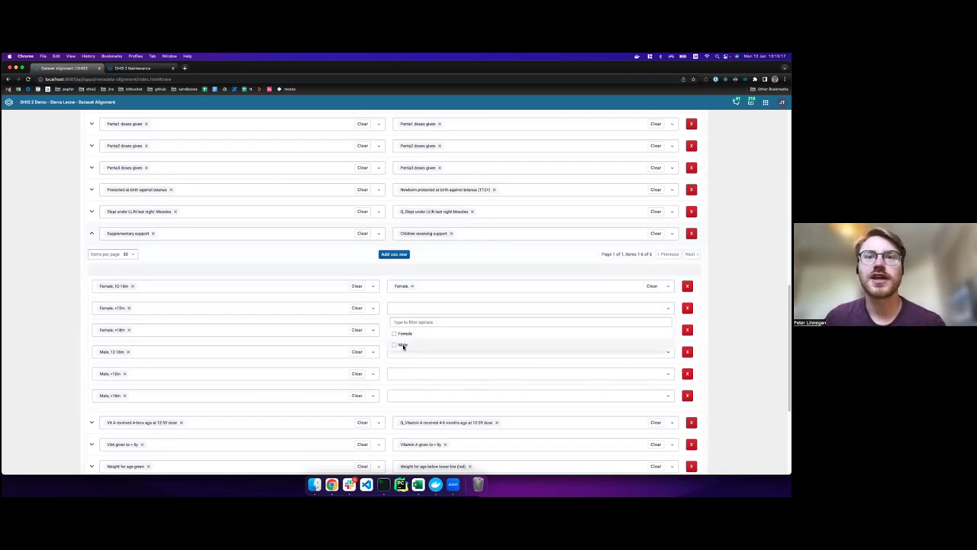
pyautogui.click(402, 345)
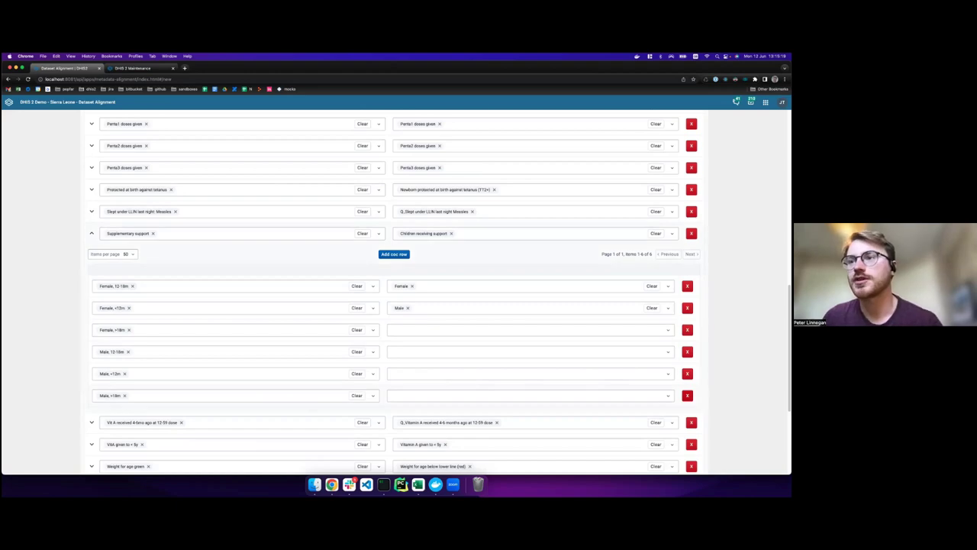
# Step: Delete the Male <12m, Male >18m, Male 12-18m and Female >18m rows, plus an extra empty row
pyautogui.click(687, 396)
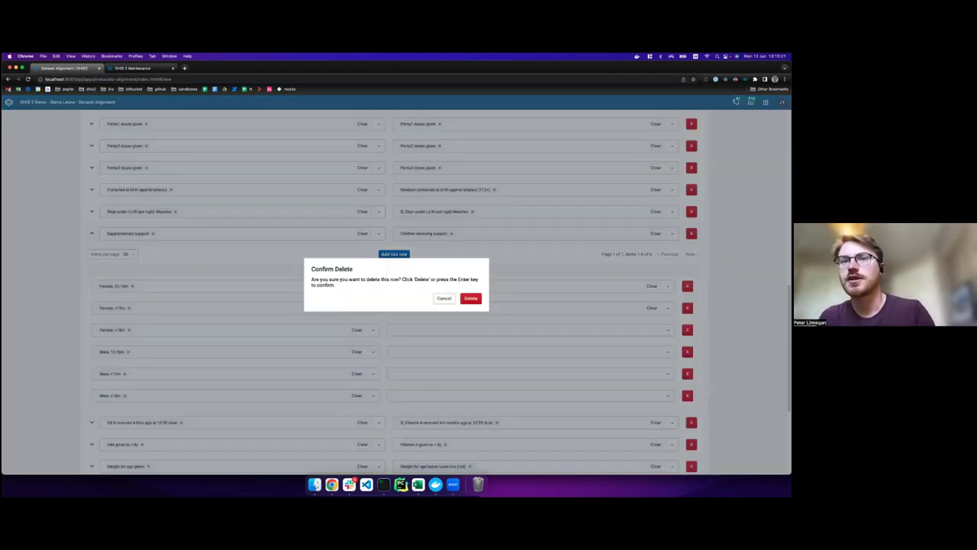
pyautogui.click(469, 298)
pyautogui.click(687, 374)
pyautogui.click(469, 298)
pyautogui.click(687, 352)
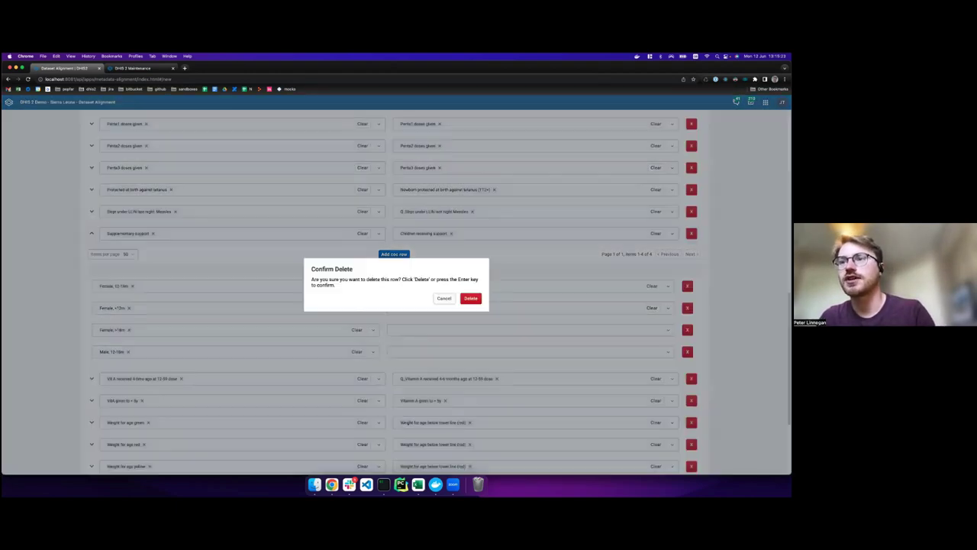
pyautogui.click(469, 299)
pyautogui.click(687, 329)
pyautogui.click(469, 299)
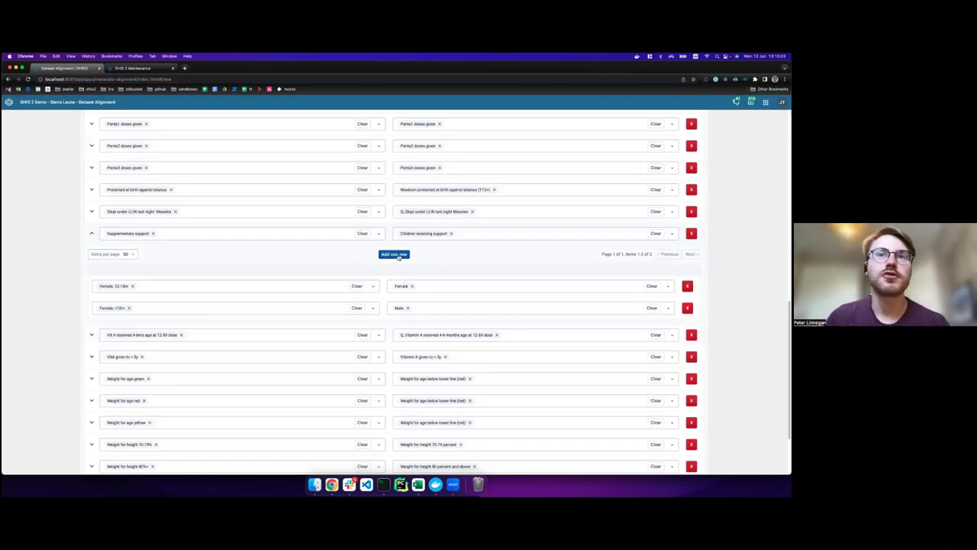
pyautogui.click(395, 254)
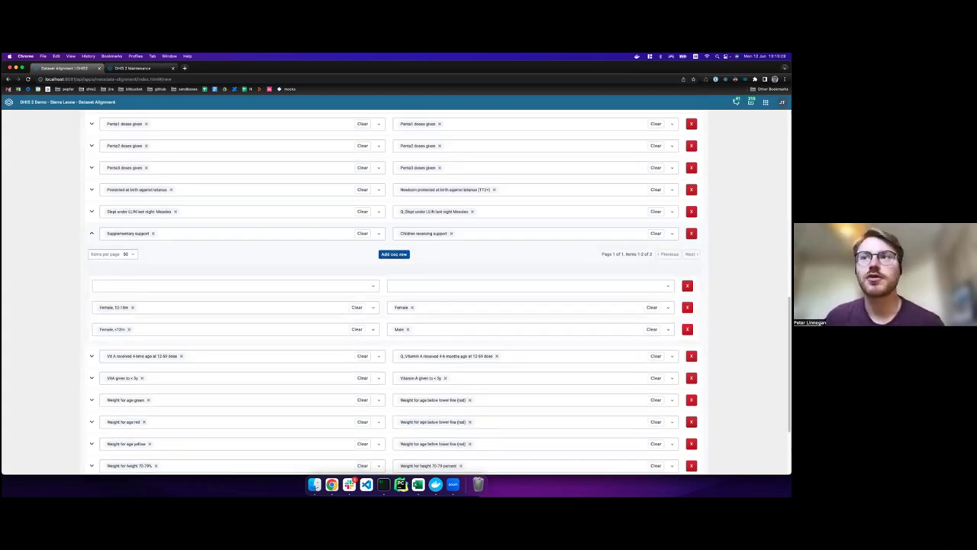
pyautogui.click(687, 285)
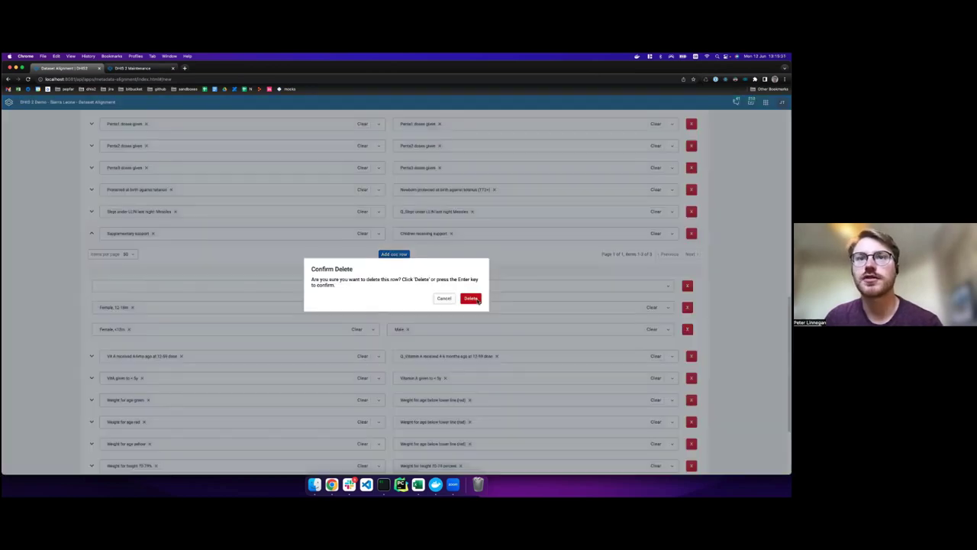
pyautogui.click(472, 298)
# Step: Add Female <12m and Female >18m to the Female row's source options
pyautogui.click(374, 288)
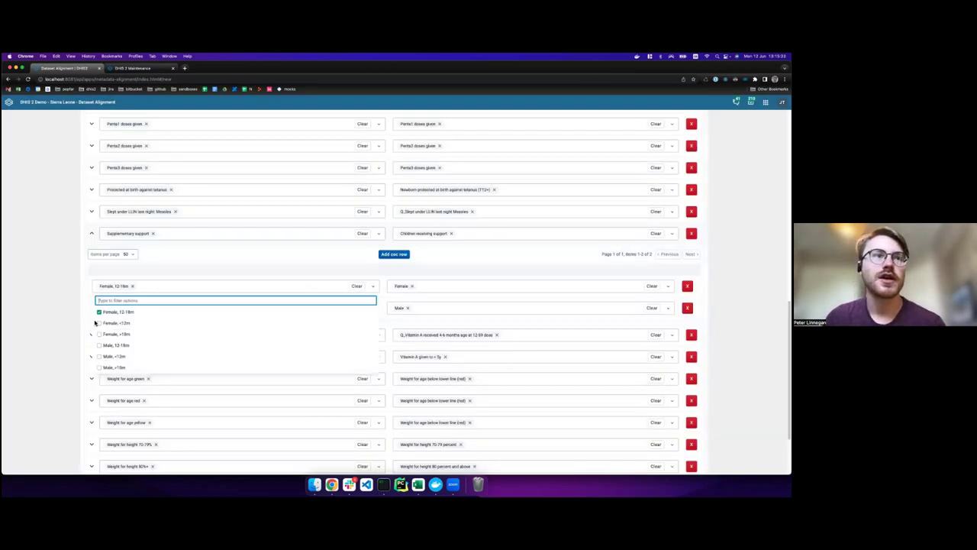
pyautogui.click(102, 322)
pyautogui.click(181, 289)
pyautogui.click(102, 333)
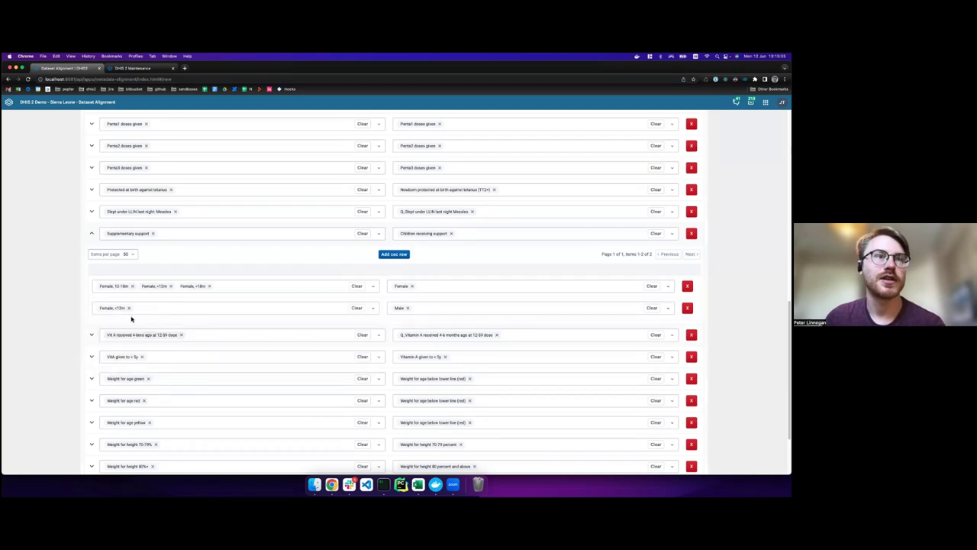
# Step: Set the second row's sources to Male 12-18m, <12m and >18m, then collapse the combos
pyautogui.click(128, 307)
pyautogui.click(127, 312)
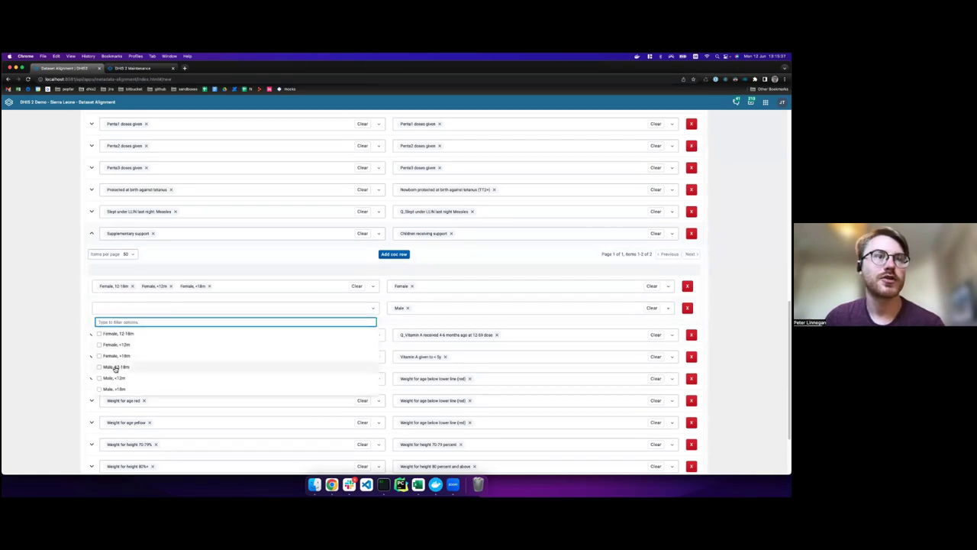
pyautogui.click(114, 367)
pyautogui.click(152, 314)
pyautogui.click(120, 377)
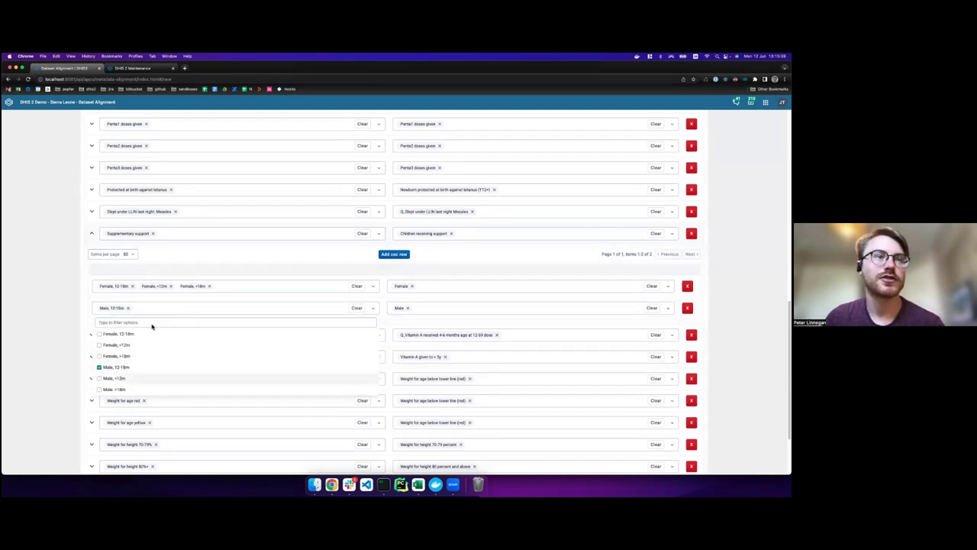
pyautogui.click(164, 326)
pyautogui.click(163, 314)
pyautogui.click(120, 389)
pyautogui.click(129, 313)
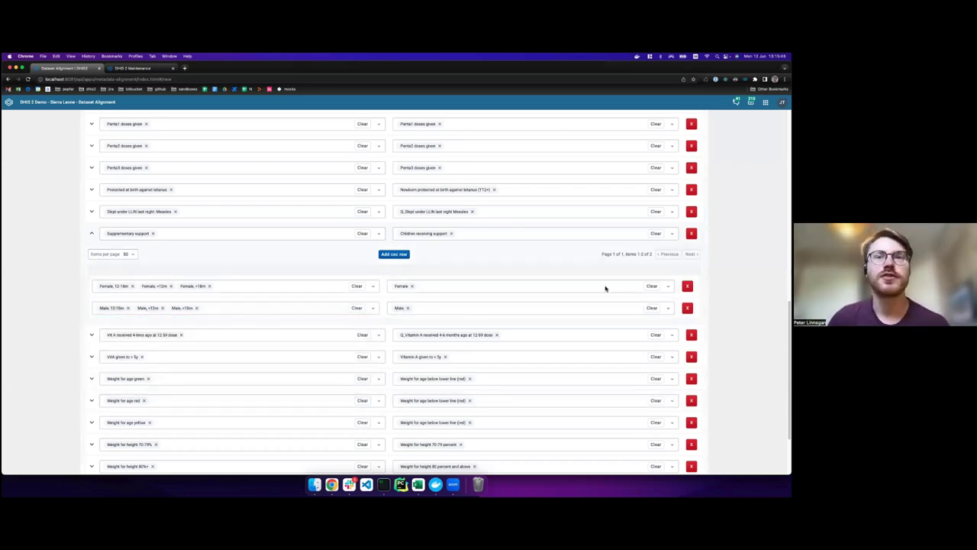
pyautogui.click(92, 232)
# Step: Save the mapping and reopen Children's Health → Child Health from Manage mappings
pyautogui.scroll(15, 352, 333)
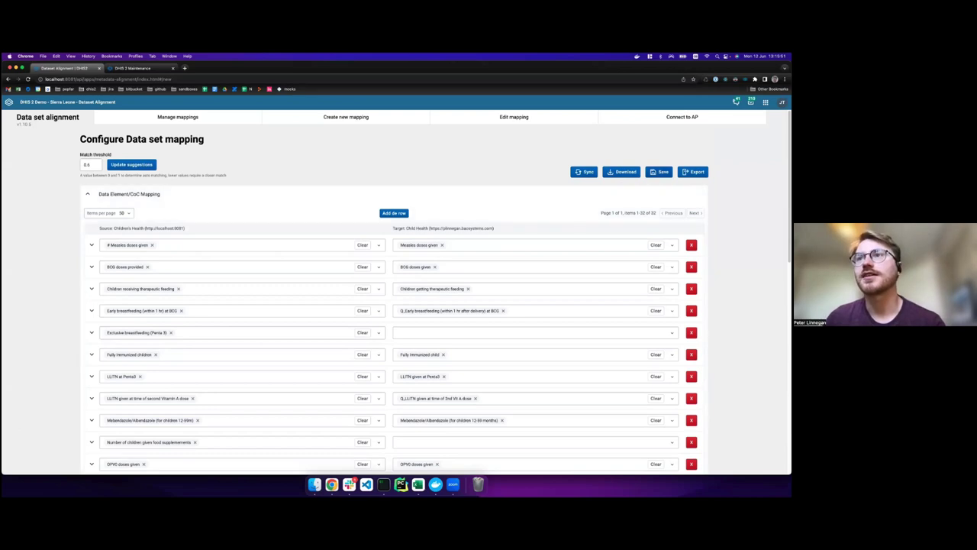
pyautogui.click(659, 171)
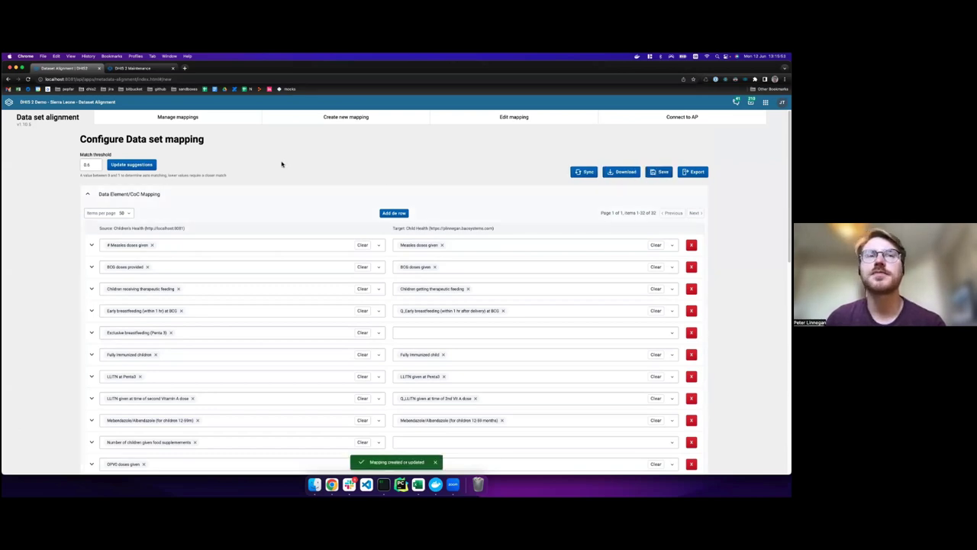
pyautogui.click(174, 121)
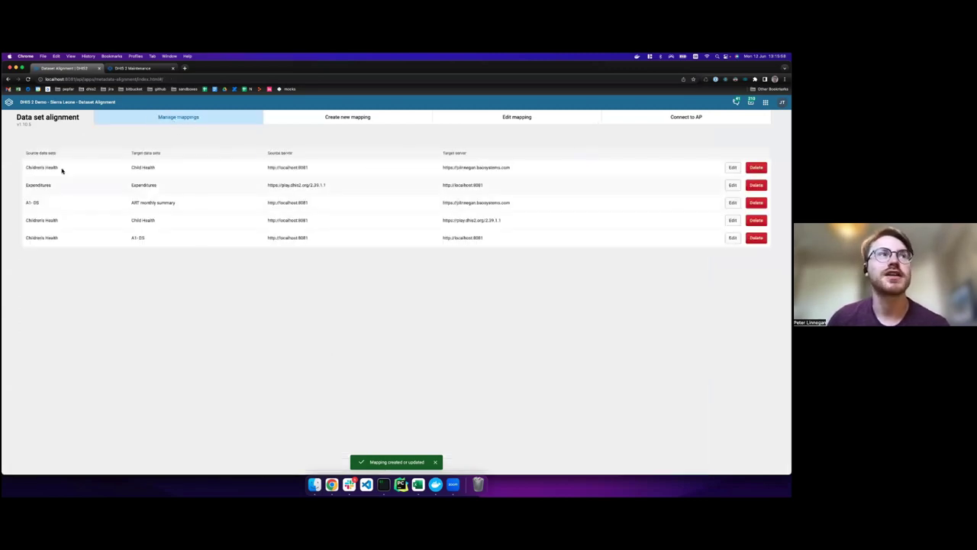
pyautogui.click(732, 167)
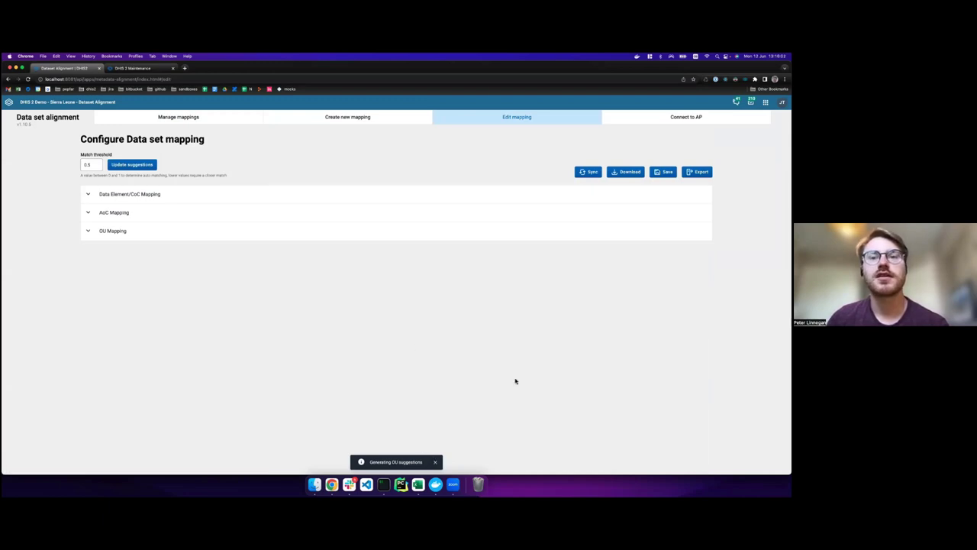
# Step: Verify Supplementary support's combined Female and Male combo mappings were kept
pyautogui.click(87, 196)
pyautogui.scroll(-3, 451, 316)
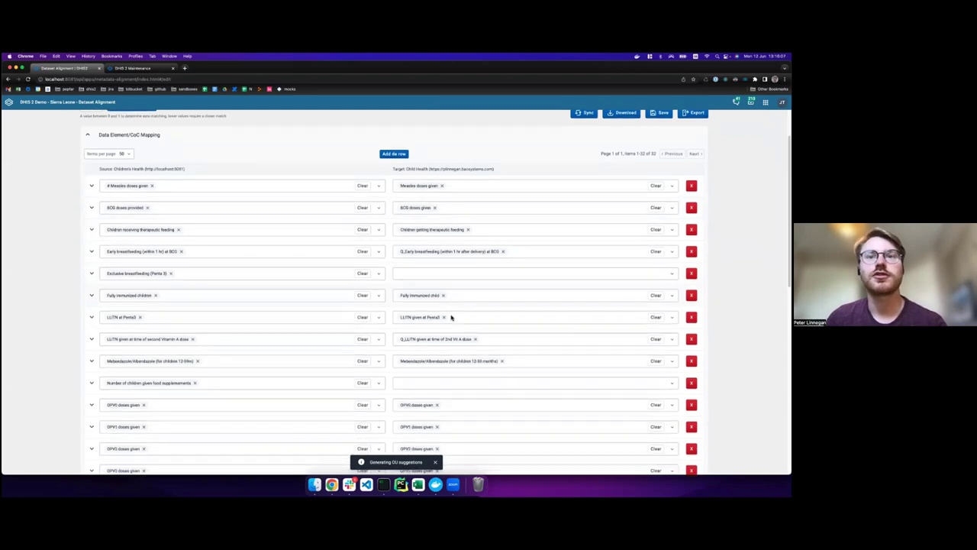
pyautogui.scroll(-10, 451, 316)
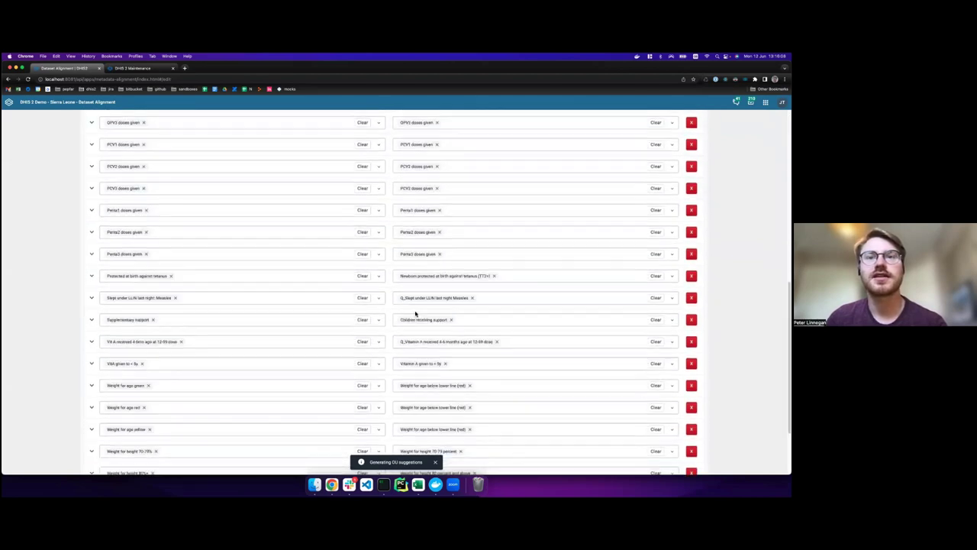
pyautogui.scroll(-1, 416, 313)
pyautogui.click(91, 283)
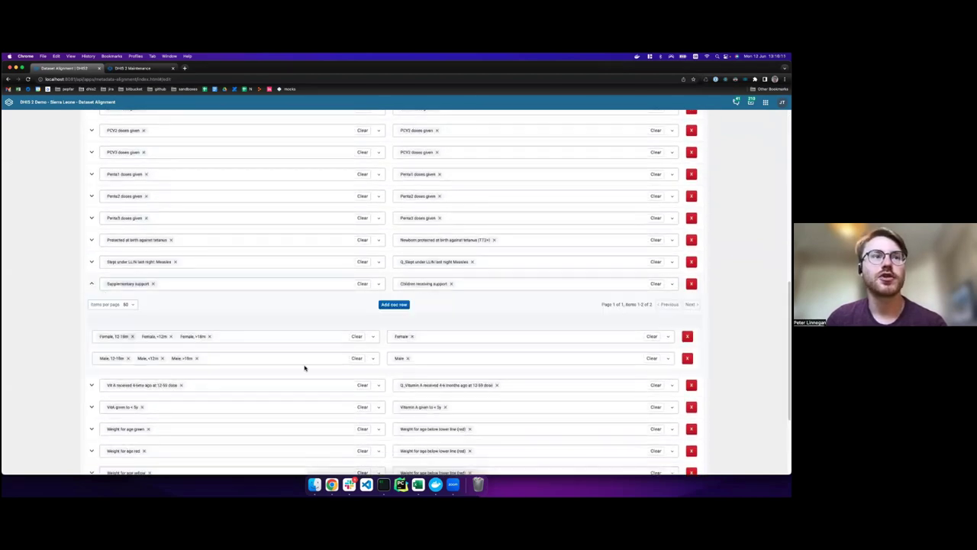
pyautogui.click(92, 284)
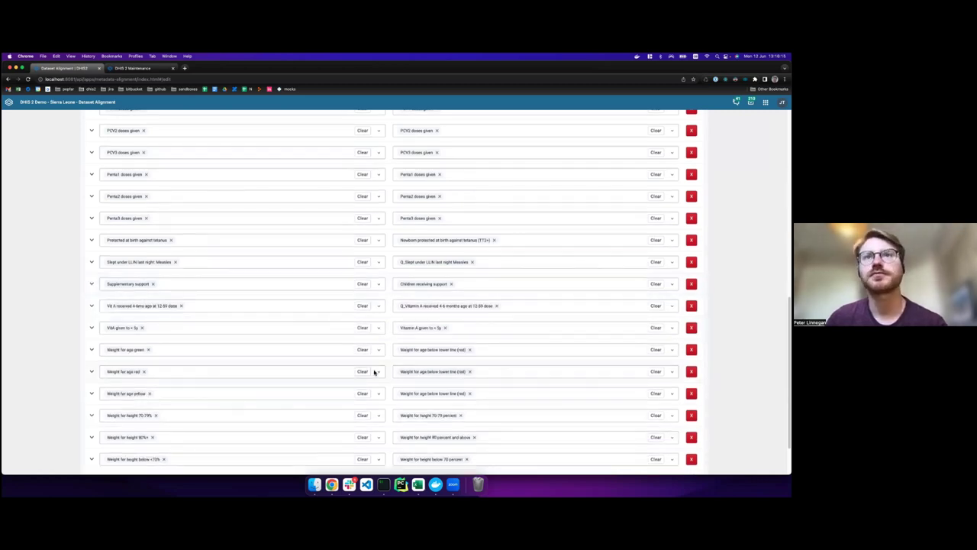
pyautogui.scroll(10, 229, 305)
pyautogui.click(91, 195)
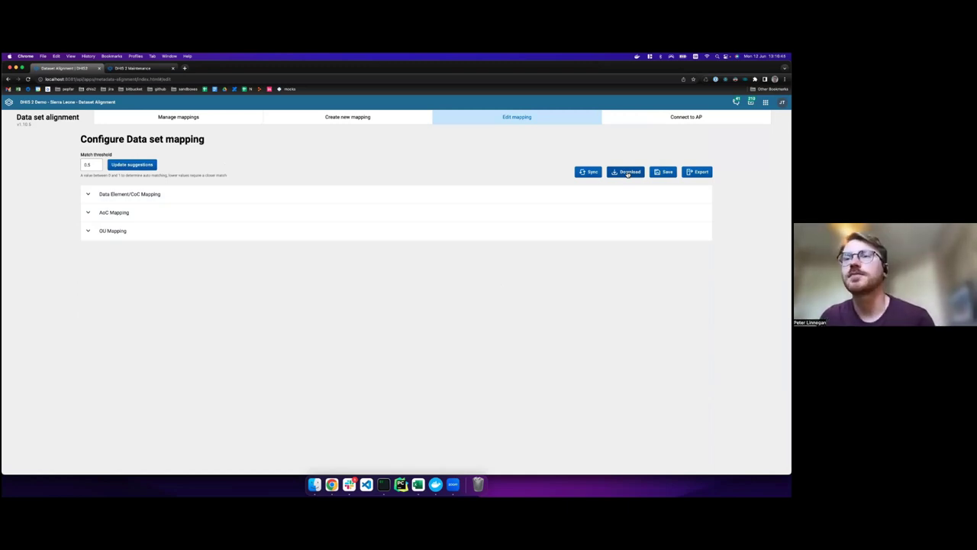
# Step: Download the mapping as CSV and autofit columns A–D in Excel
pyautogui.click(628, 173)
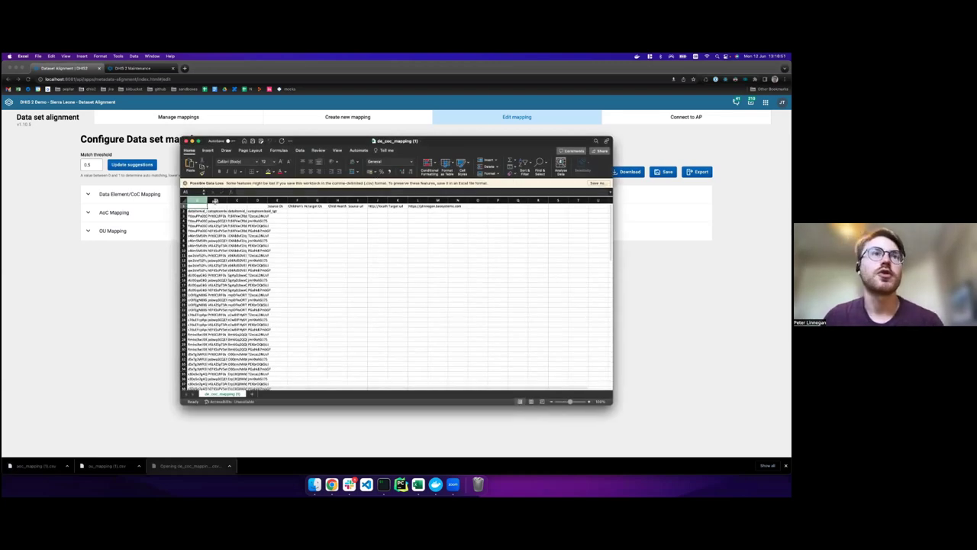
pyautogui.moveTo(198, 200); pyautogui.dragTo(265, 200)
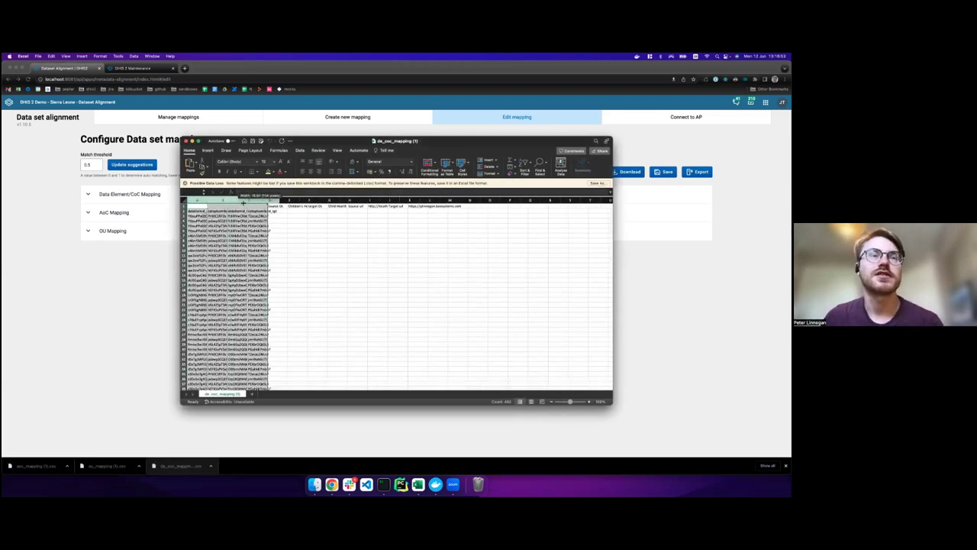
pyautogui.doubleClick(268, 200)
pyautogui.click(410, 241)
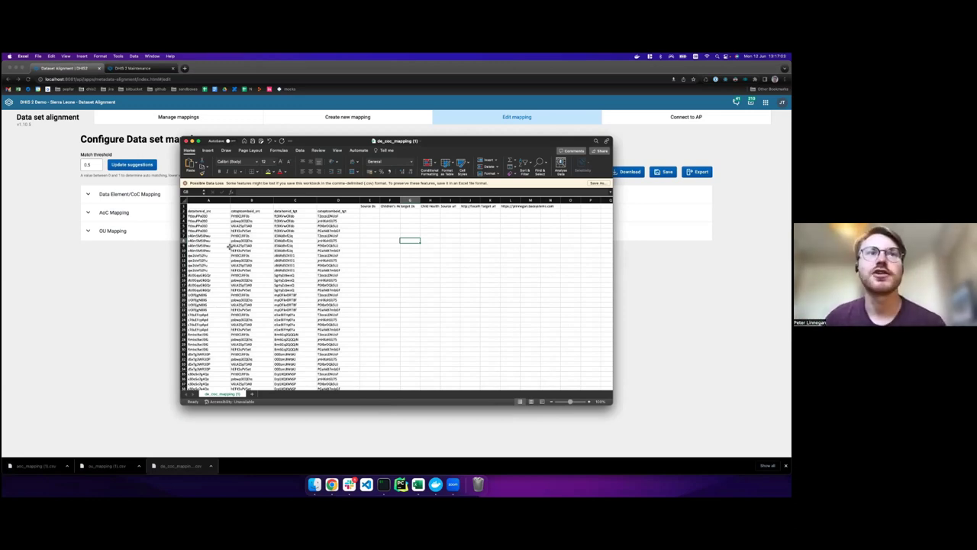
# Step: Compare the source IDs in A2:A3 with the matching target IDs in column C
pyautogui.moveTo(208, 216); pyautogui.dragTo(249, 229)
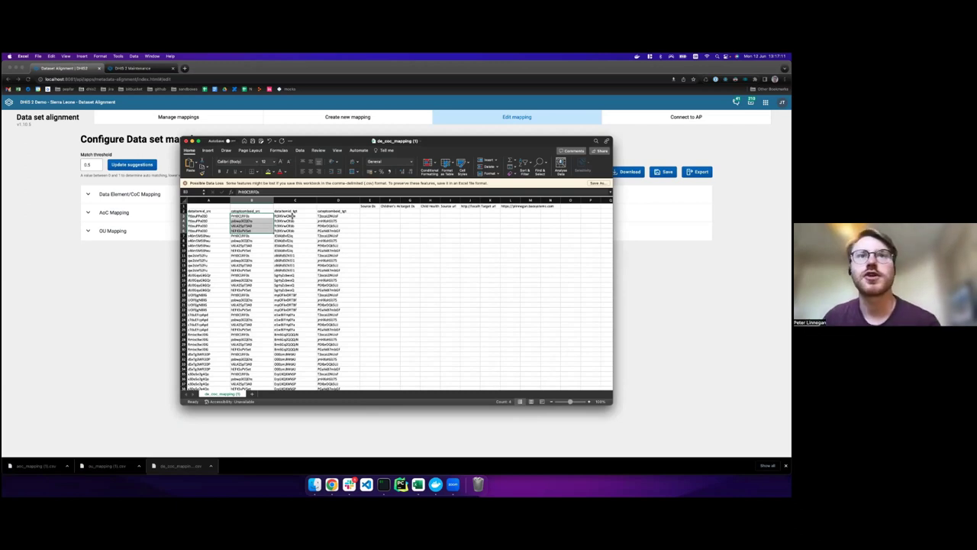
pyautogui.moveTo(291, 216); pyautogui.dragTo(337, 231)
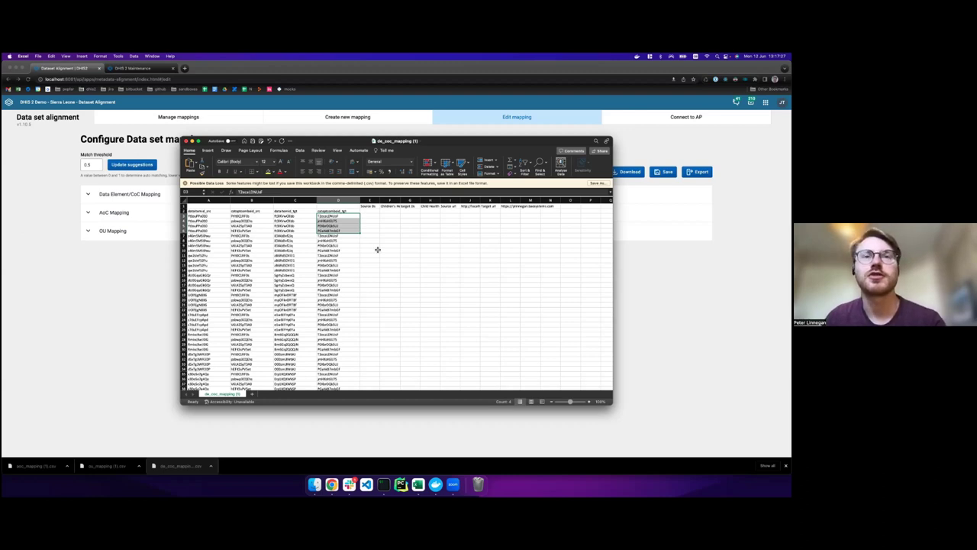
pyautogui.click(375, 249)
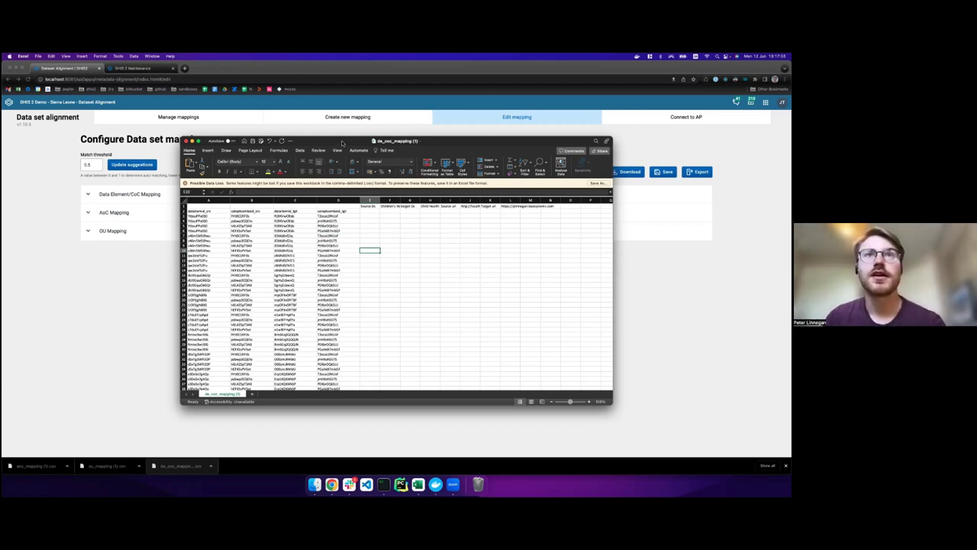
# Step: Close de_coc_mapping (1).csv without saving changes
pyautogui.moveTo(345, 142); pyautogui.dragTo(330, 136)
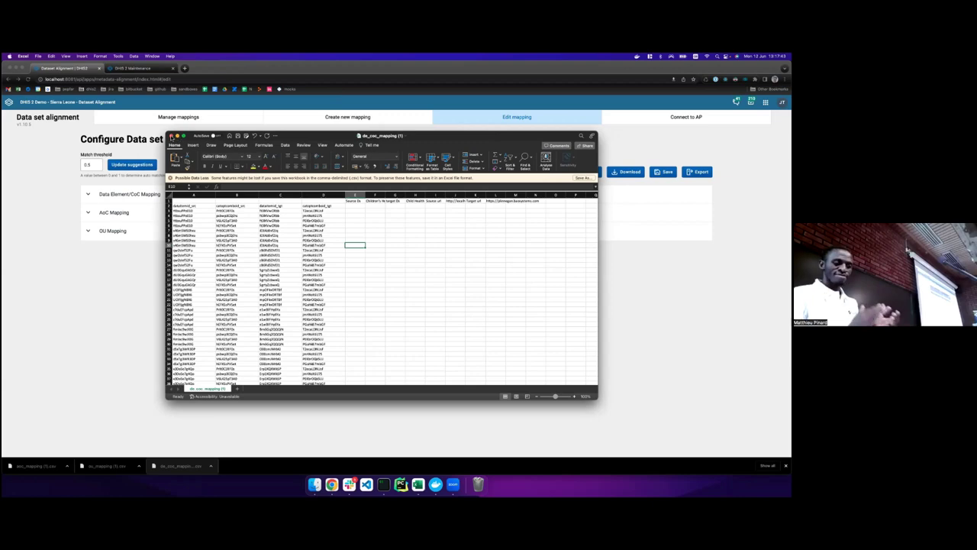
pyautogui.click(172, 135)
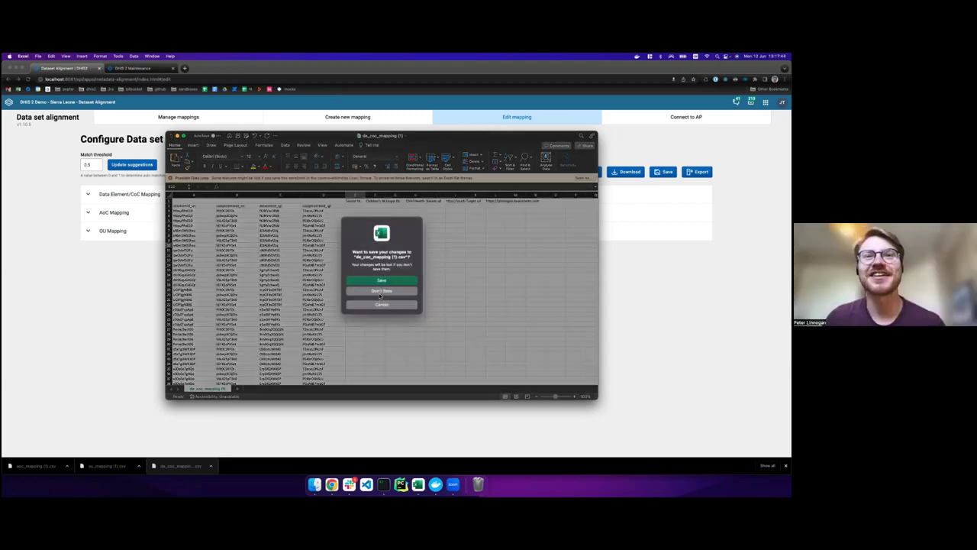
pyautogui.click(381, 279)
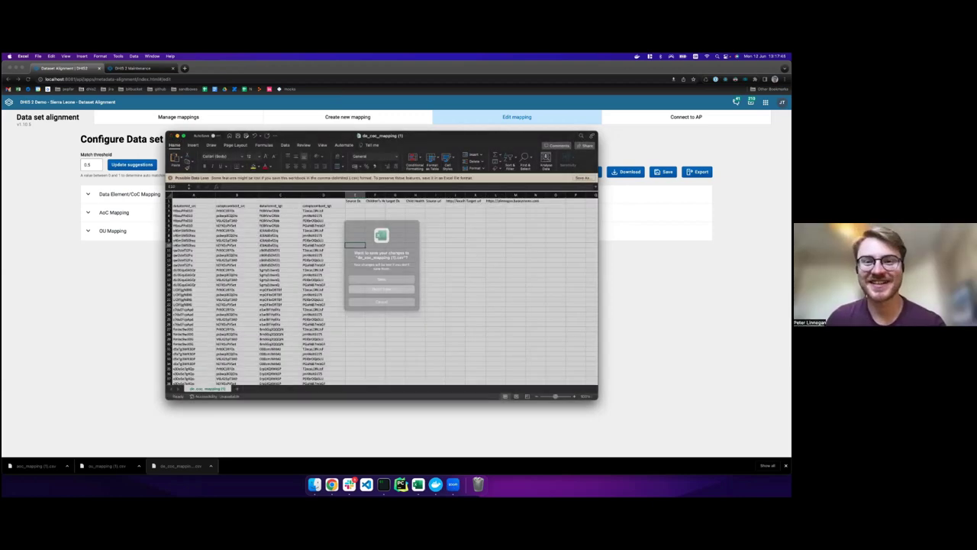
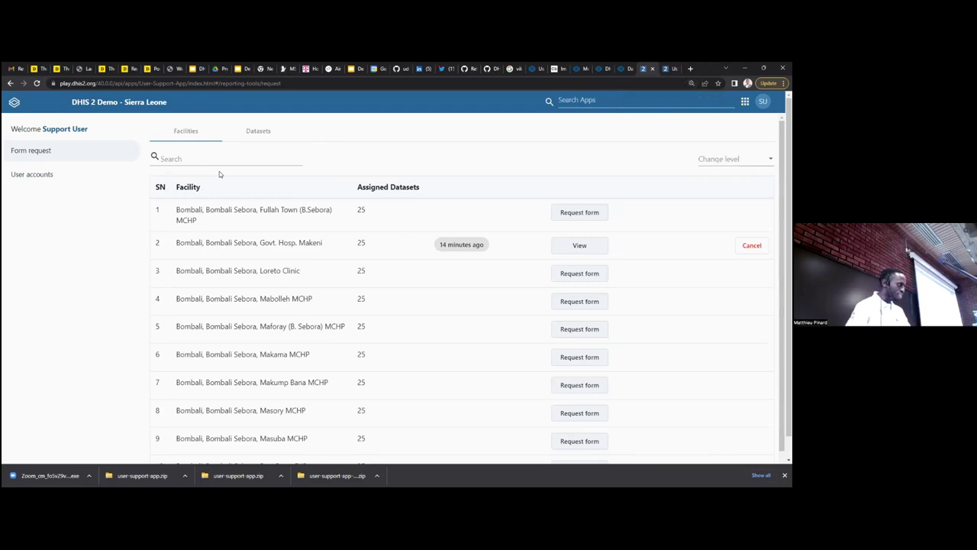
pyautogui.press('F5')
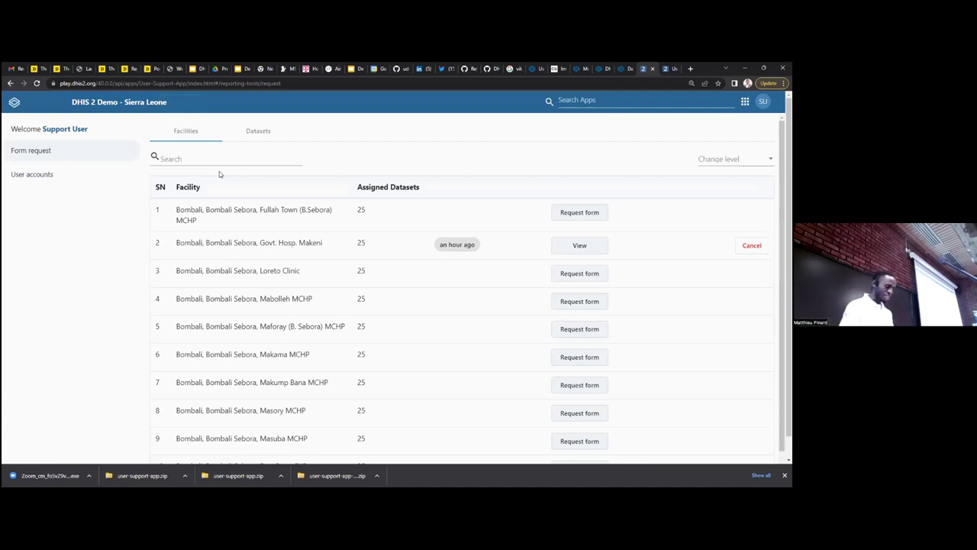
pyautogui.hotkey('ctrl', '+')
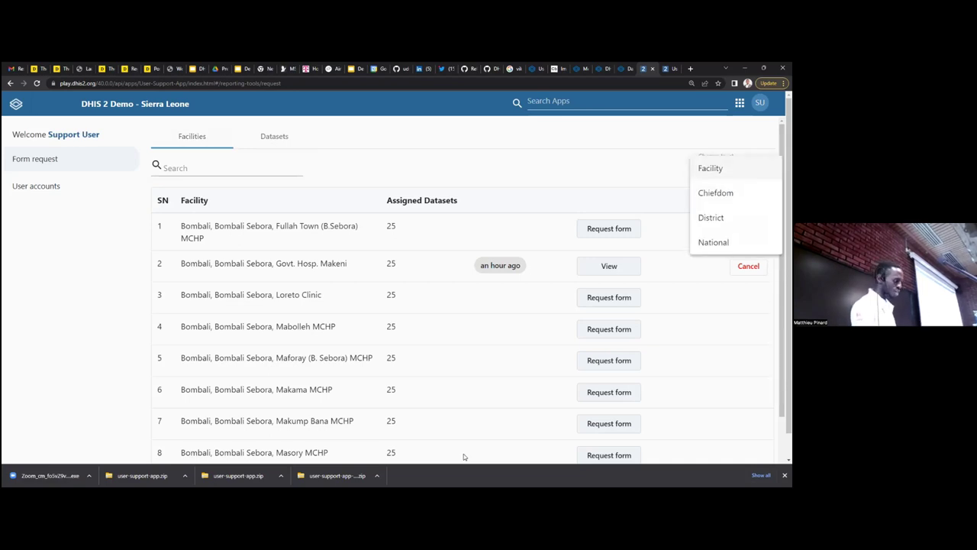
pyautogui.press('Escape')
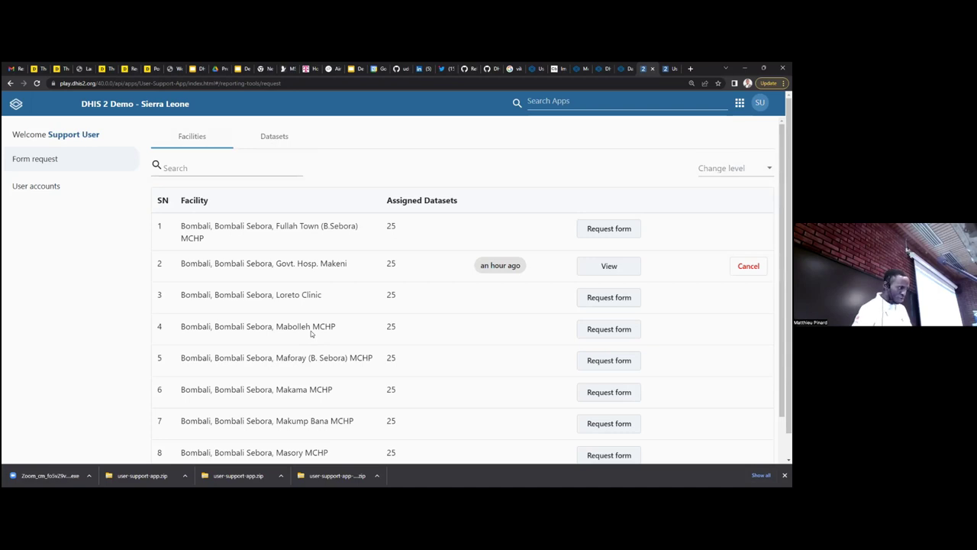
# Step: Open Mabolleh MCHP's dataset request form and tick the World Relief category option
pyautogui.click(432, 322)
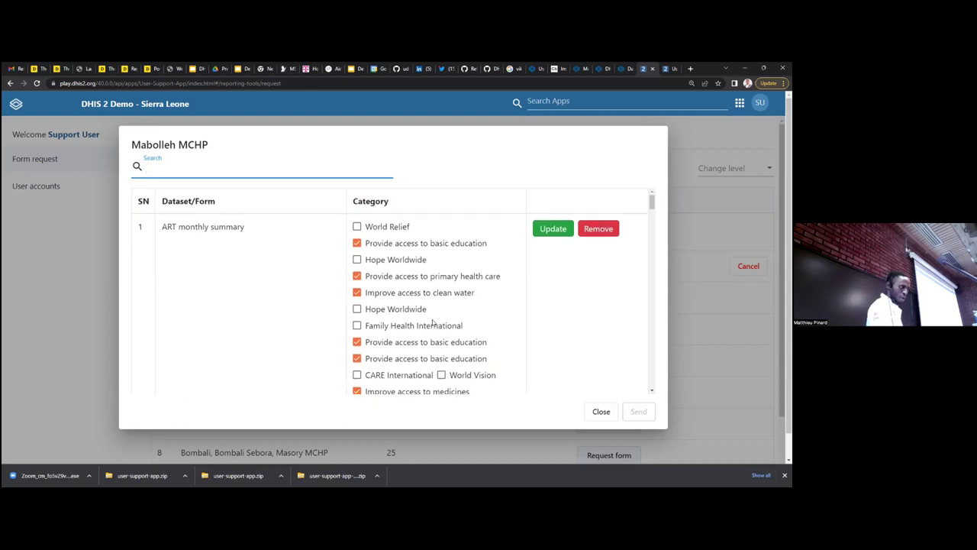
pyautogui.press('Tab')
pyautogui.press('space')
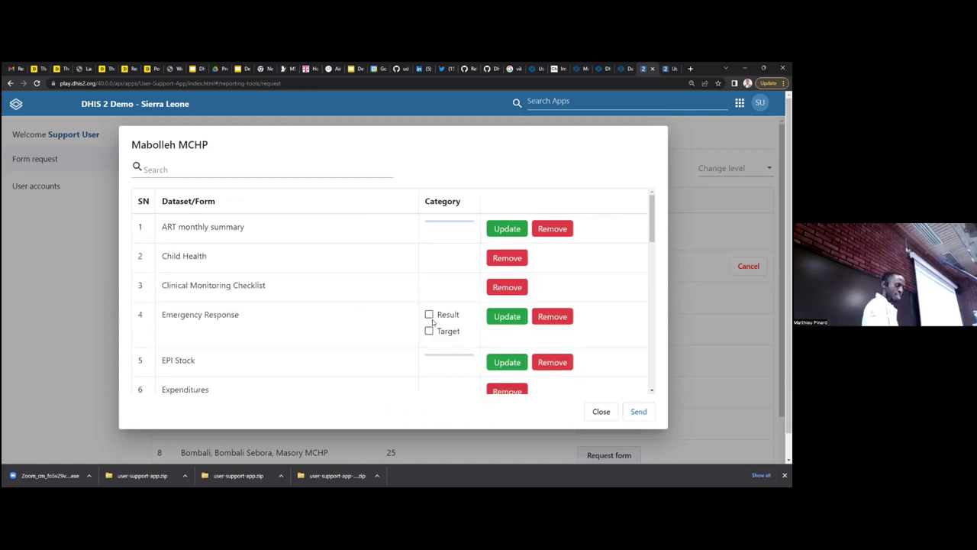
pyautogui.scroll(-1, 432, 322)
pyautogui.scroll(-3, 433, 323)
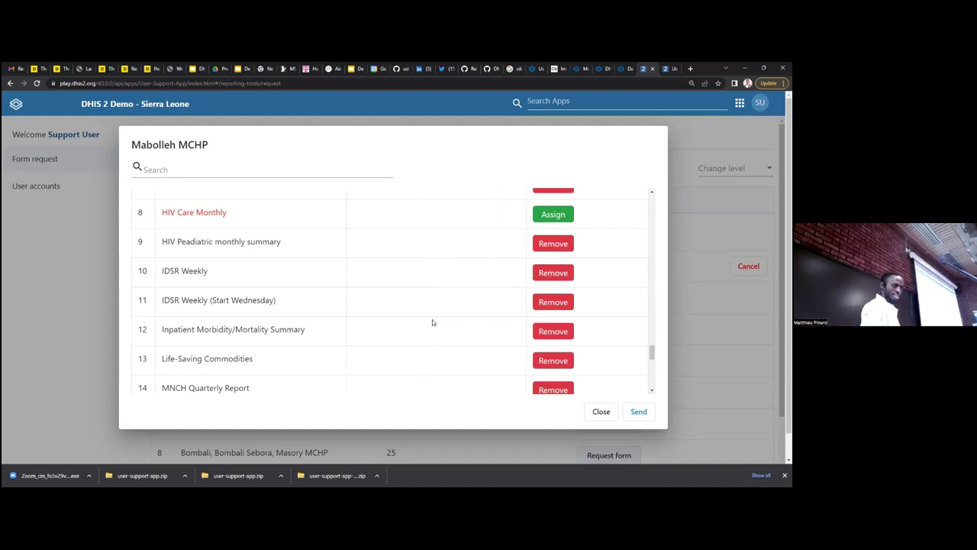
pyautogui.scroll(-6, 432, 323)
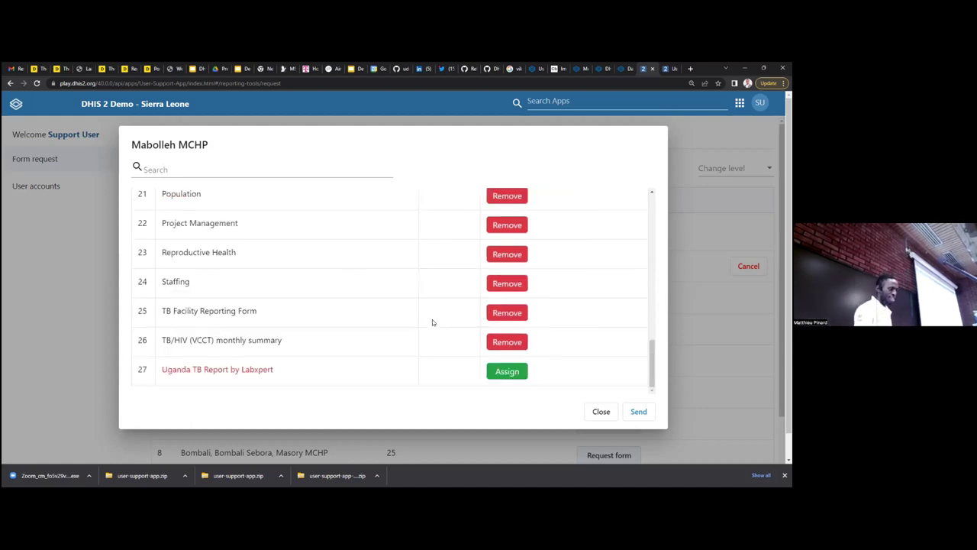
pyautogui.scroll(-1, 432, 323)
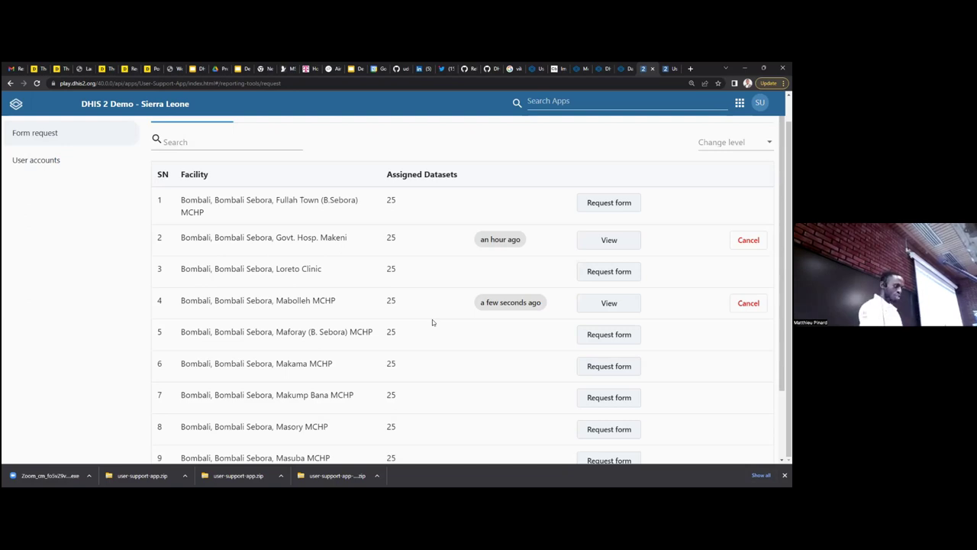
pyautogui.scroll(1, 432, 319)
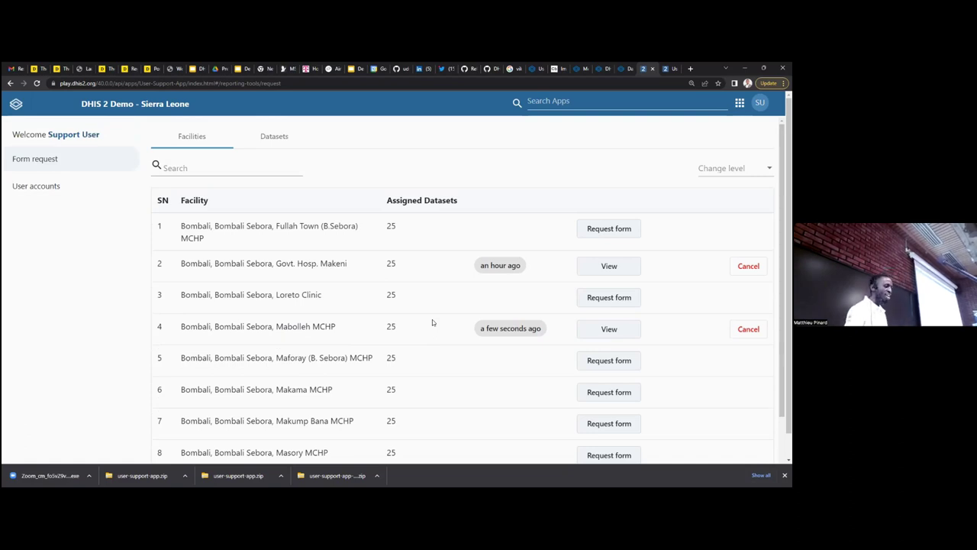
pyautogui.click(432, 319)
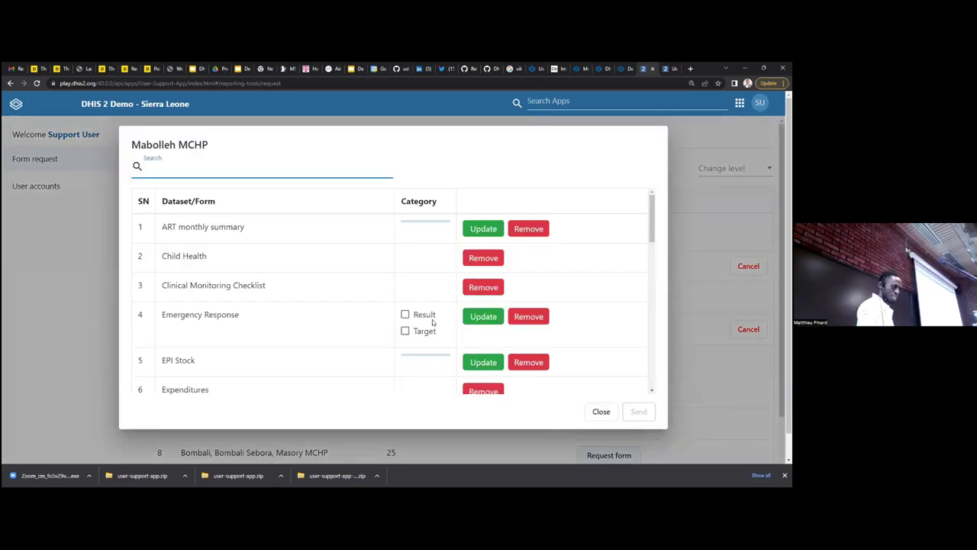
pyautogui.scroll(-5, 432, 319)
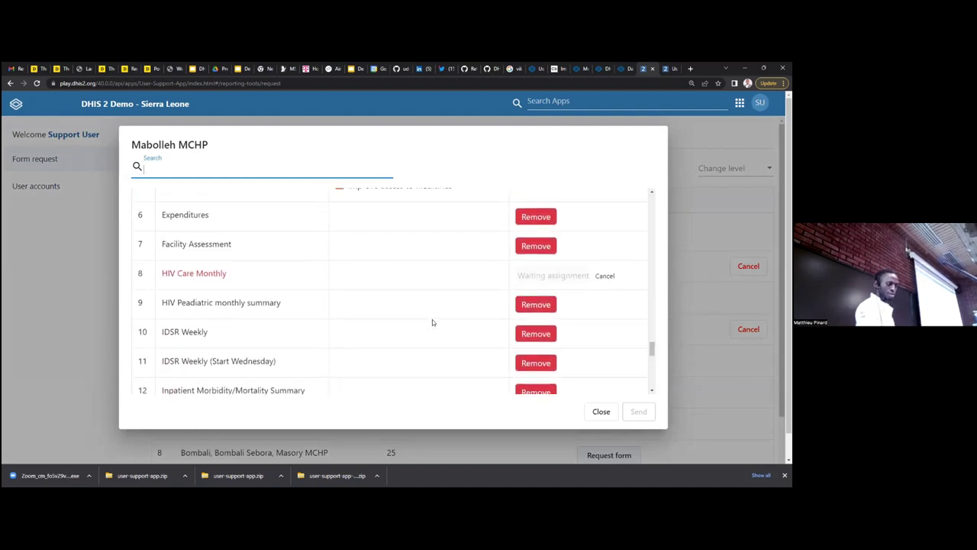
pyautogui.scroll(-1, 433, 319)
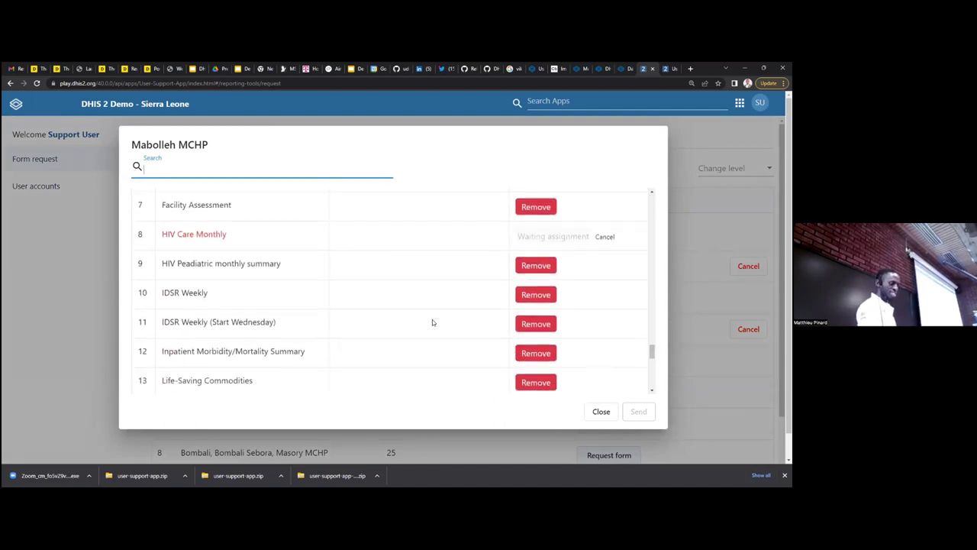
pyautogui.press('Escape')
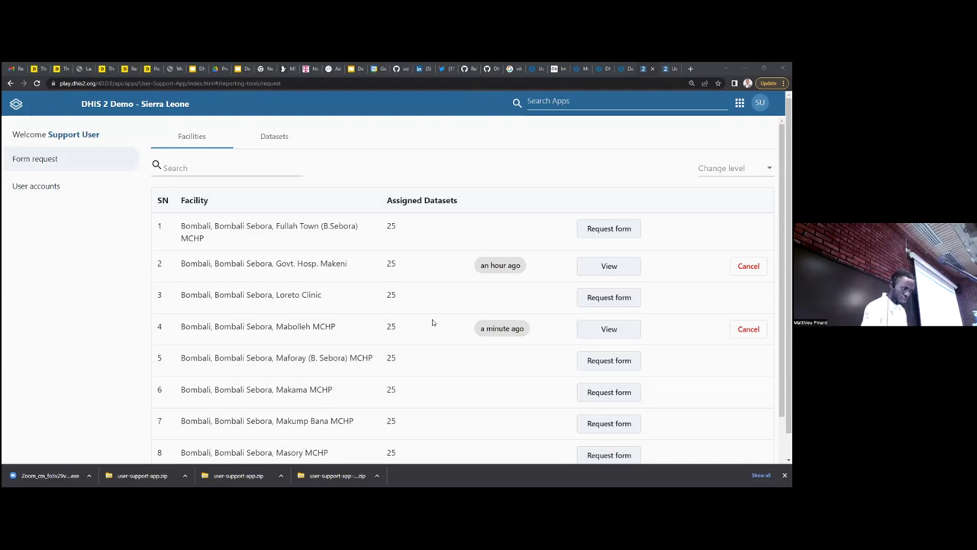
# Step: As administrator, approve and confirm Mabolleh MCHP's HIV Care Monthly request, then return to account requests
pyautogui.hotkey('alt', 'Tab')
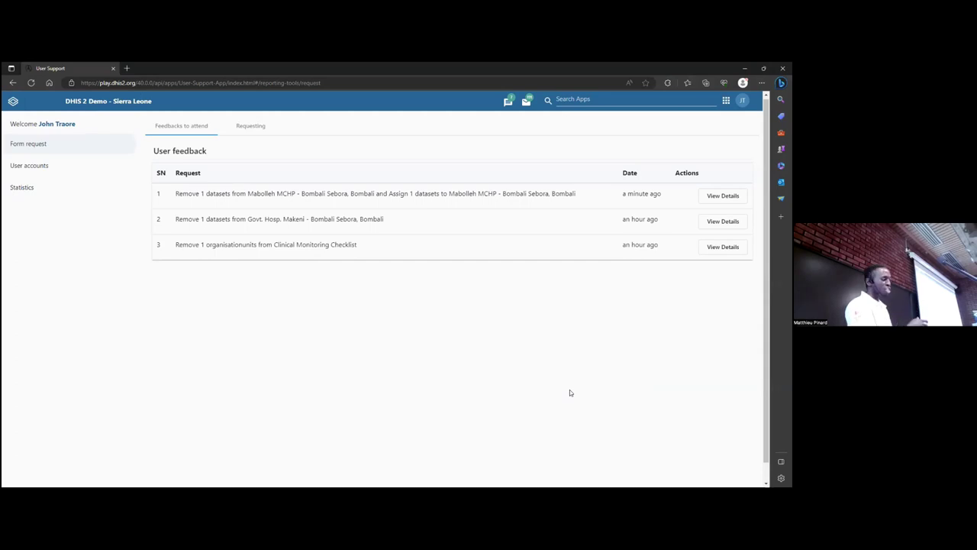
pyautogui.scroll(1, 570, 393)
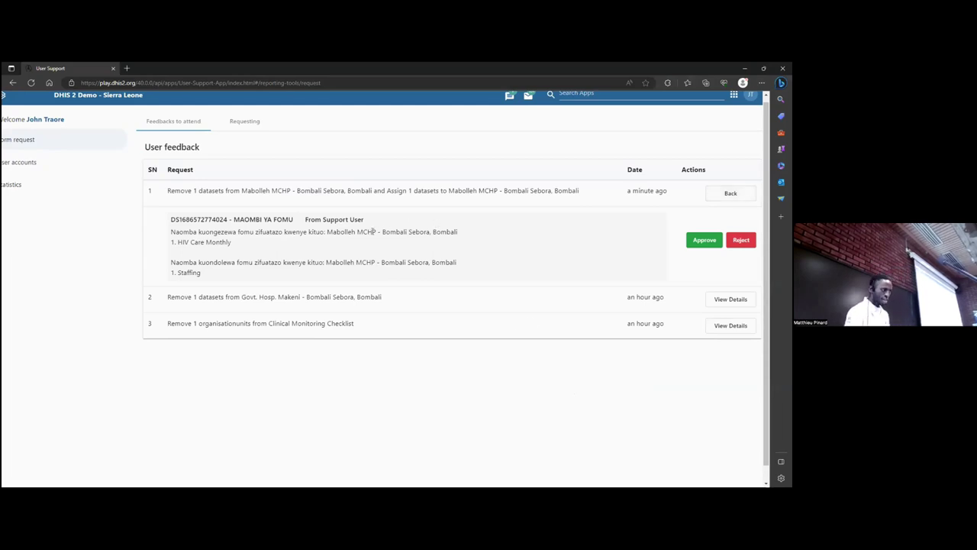
pyautogui.moveTo(373, 231); pyautogui.dragTo(310, 237)
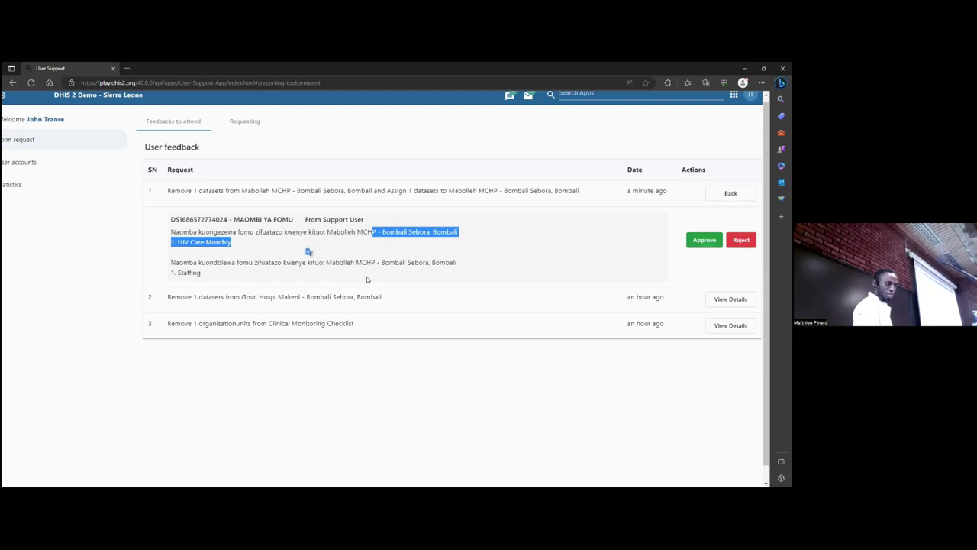
pyautogui.click(704, 242)
pyautogui.press('Return')
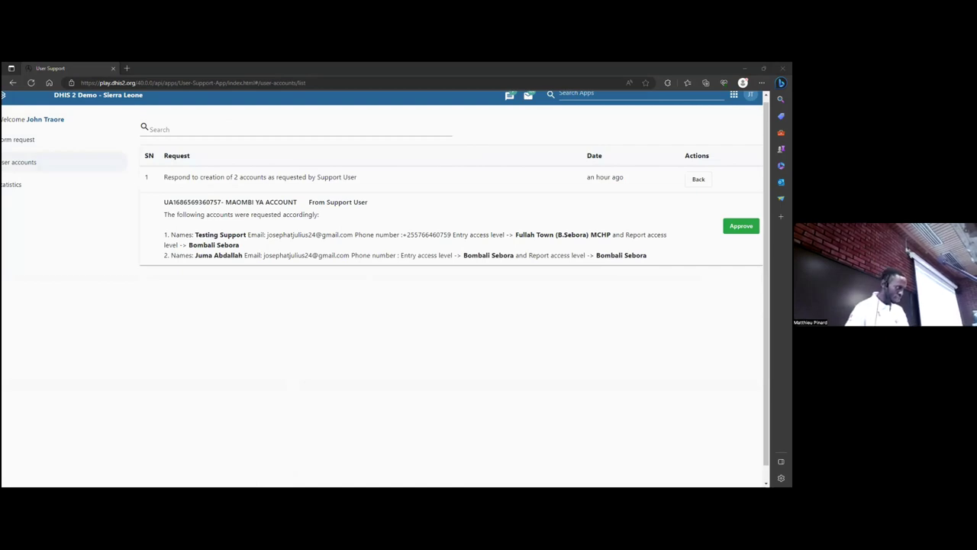
pyautogui.hotkey('alt', 'Tab')
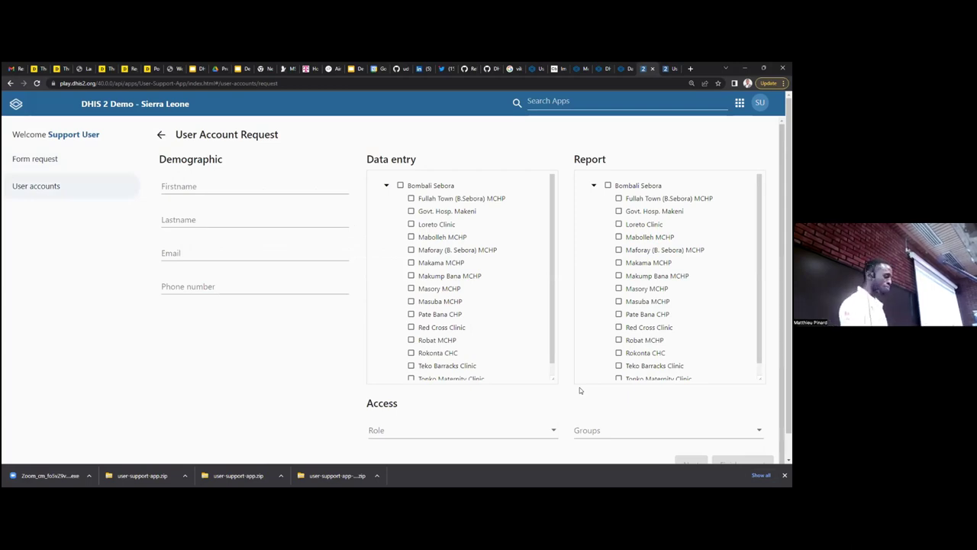
# Step: Enter the new user's first name, last name and the suggested e-mail address
pyautogui.click(255, 186)
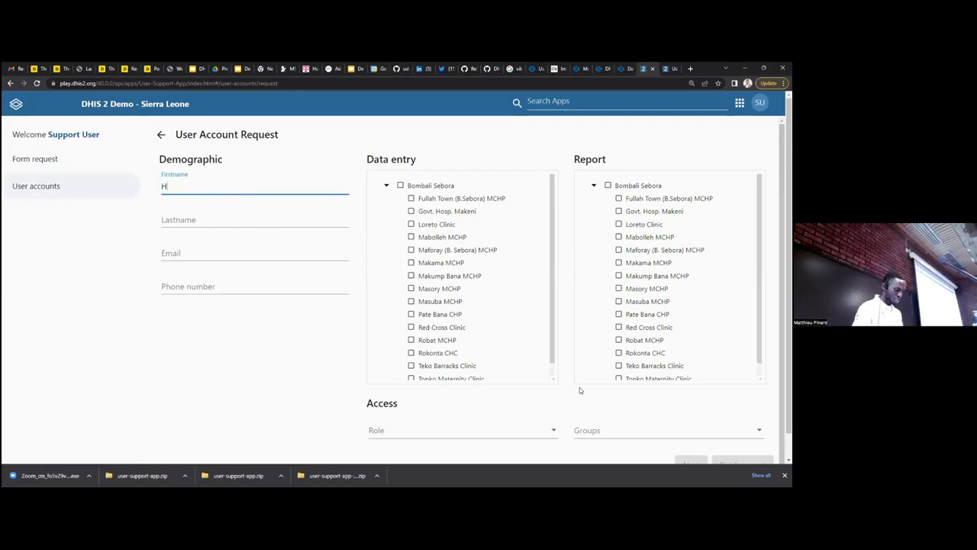
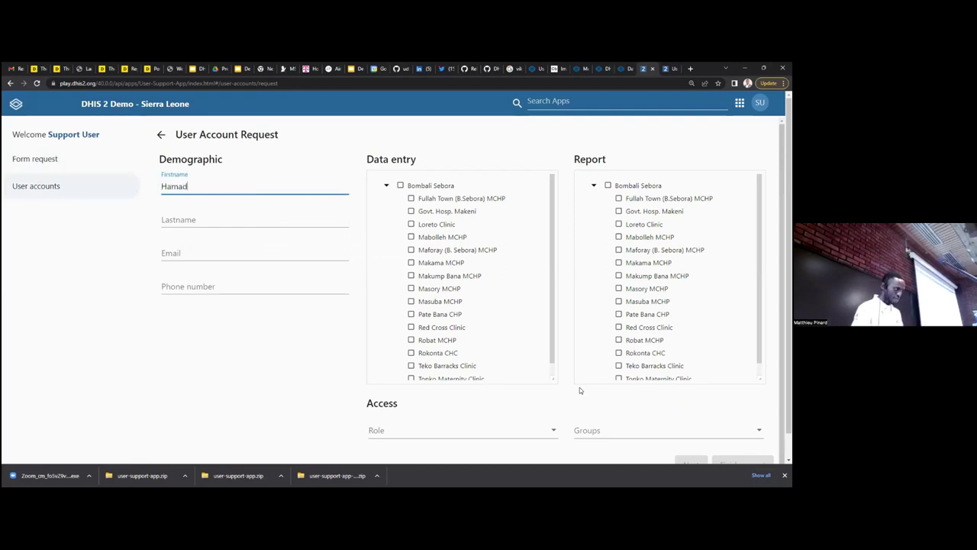
pyautogui.press('Tab')
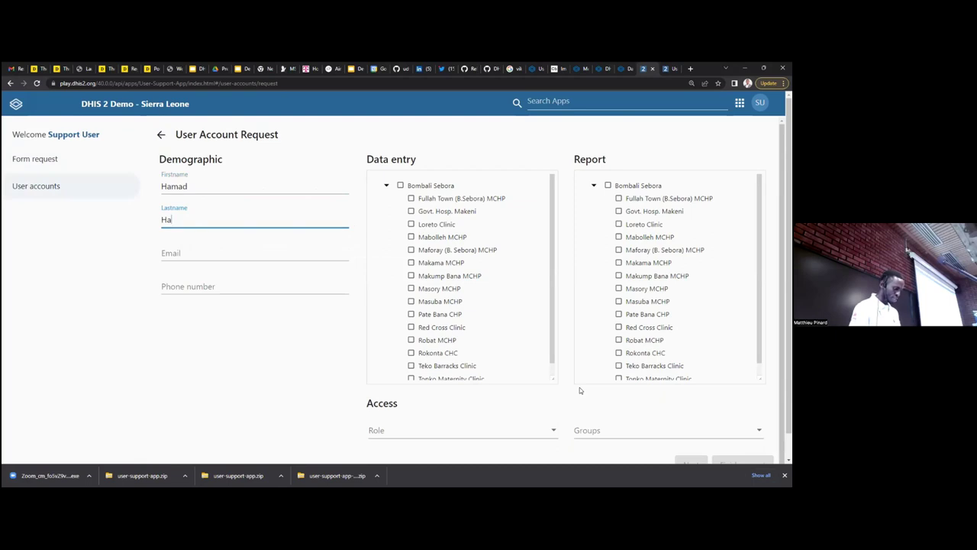
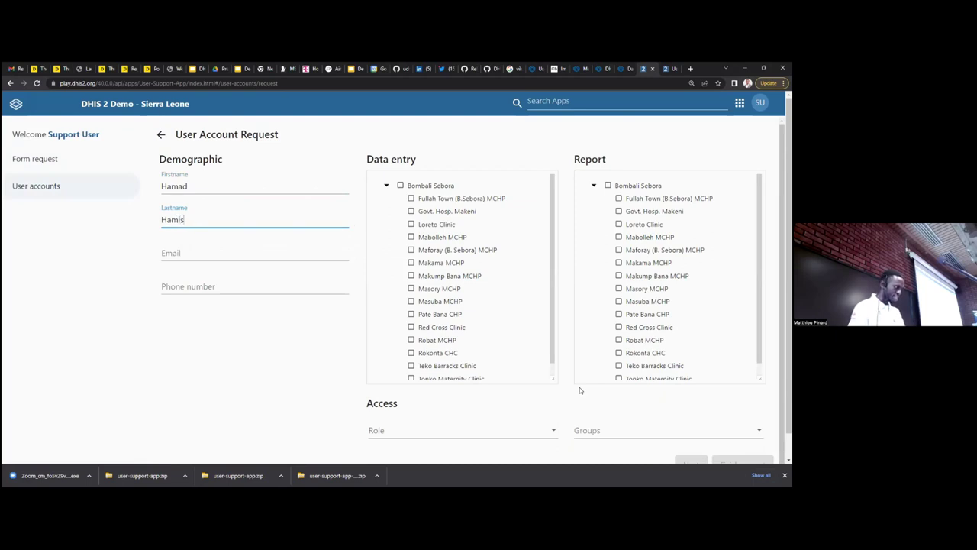
pyautogui.press('Tab')
pyautogui.write('j')
pyautogui.press('Down')
pyautogui.press('Return')
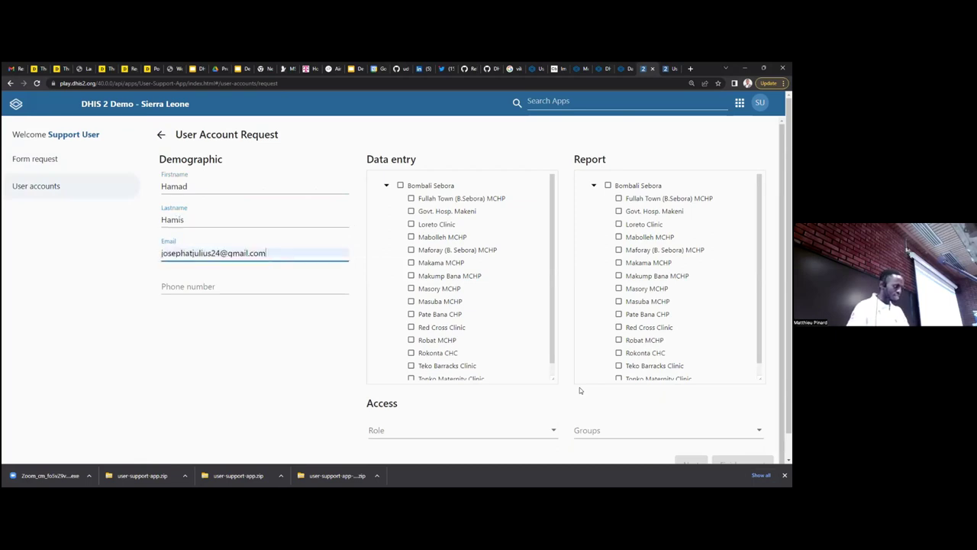
pyautogui.press('Tab')
# Step: Grant Bombali Sebora data entry, choose Data entry clerk role and _DATASET_Data entry clerk group, add phone number
pyautogui.press('Tab')
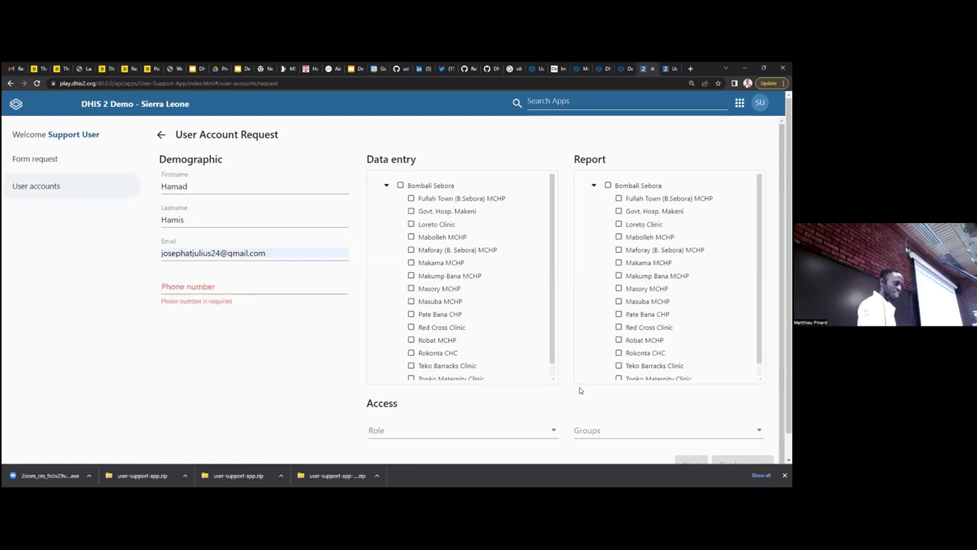
pyautogui.press('space')
pyautogui.press('Tab')
pyautogui.press('Tab')
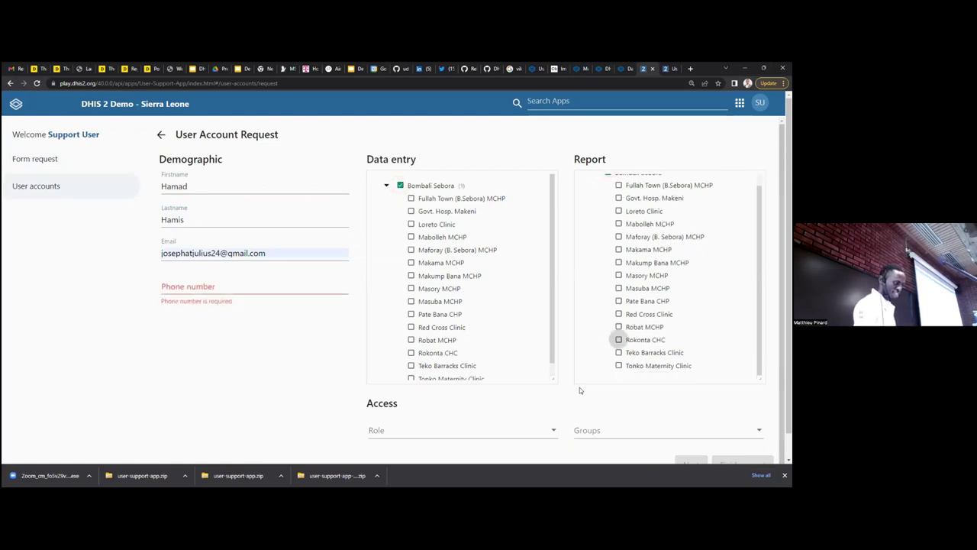
pyautogui.press('Tab')
pyautogui.press('space')
pyautogui.press('Return')
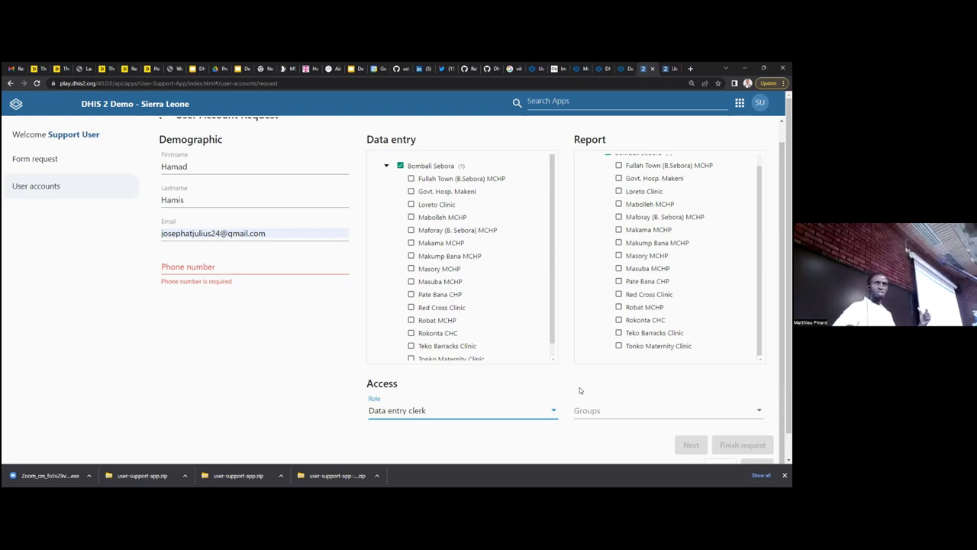
pyautogui.click(580, 390)
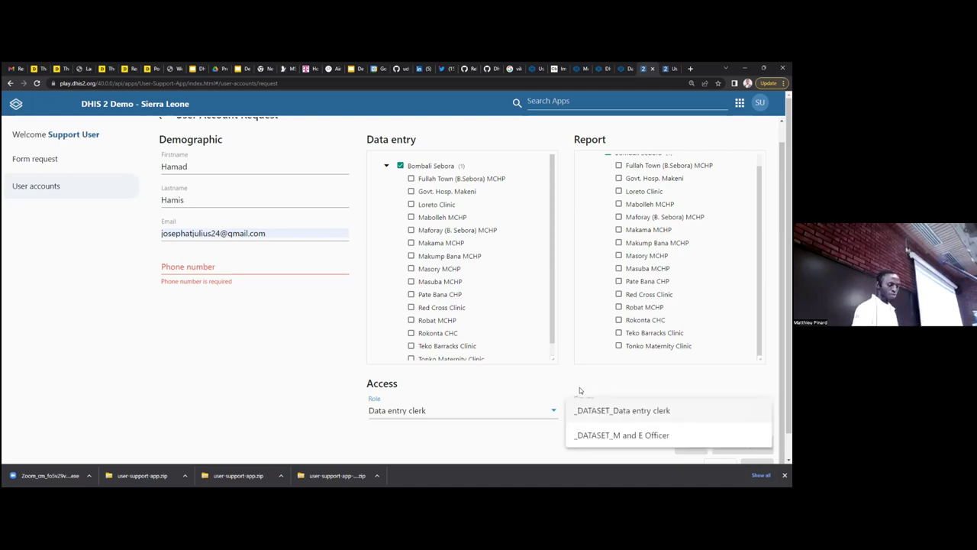
pyautogui.press('Down')
pyautogui.press('Return')
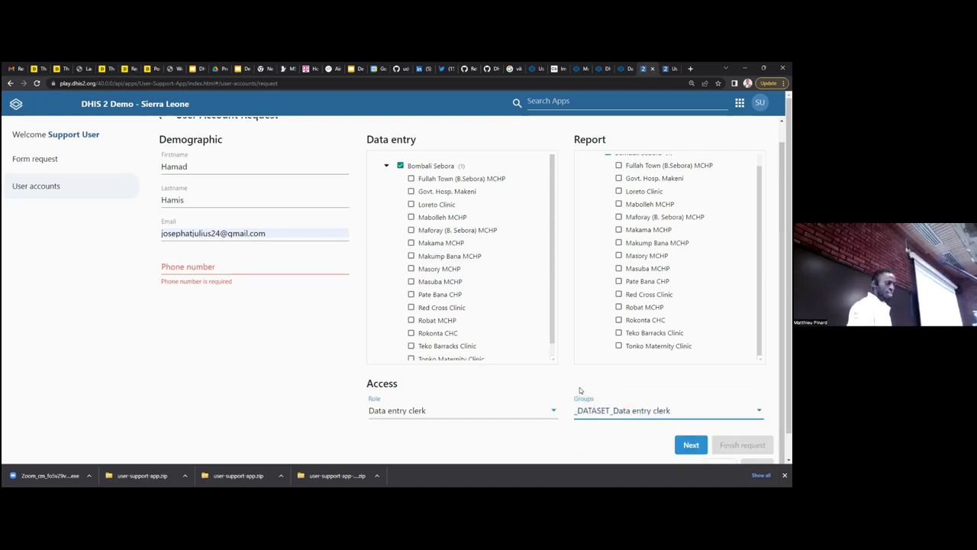
pyautogui.hotkey('shift', 'Tab')
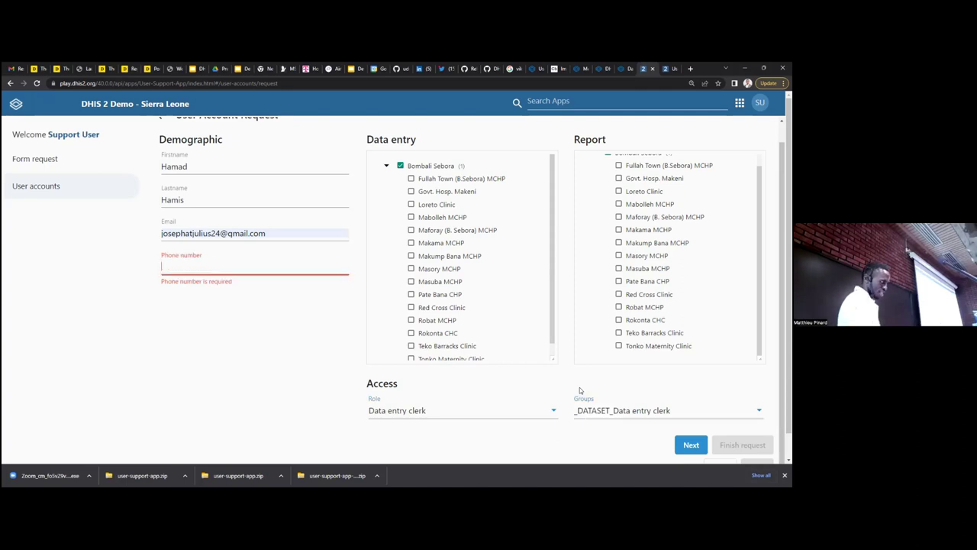
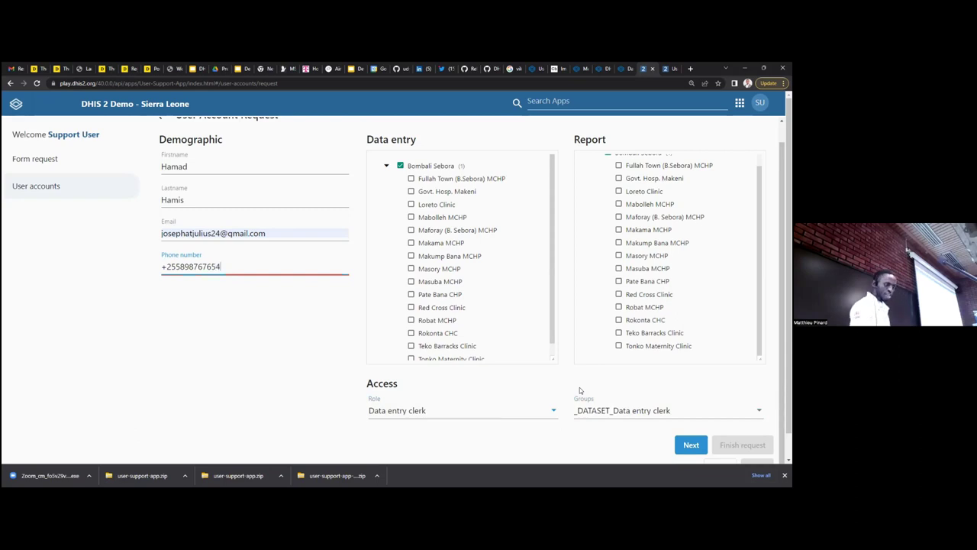
# Step: Reset the User Account Request form, clearing all entered details
pyautogui.press('Return')
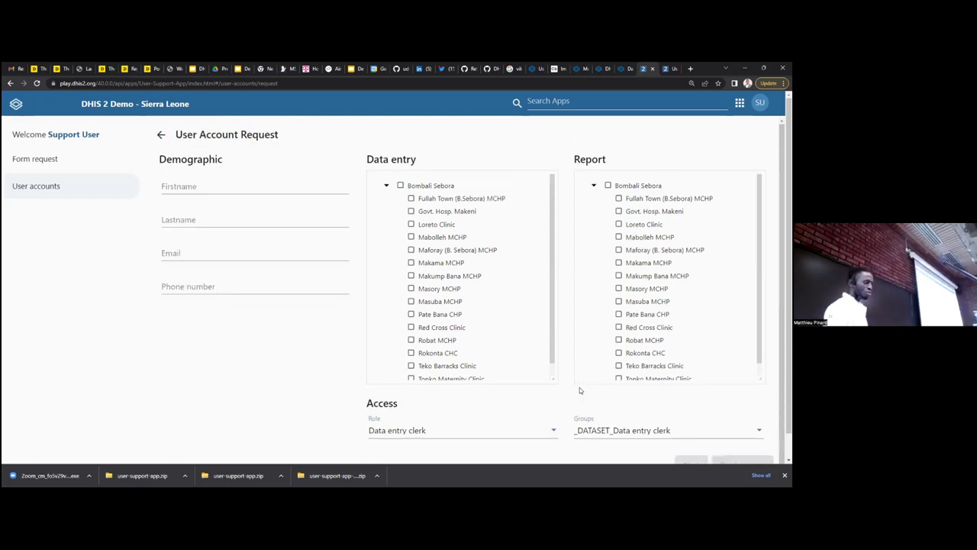
pyautogui.scroll(-1, 580, 390)
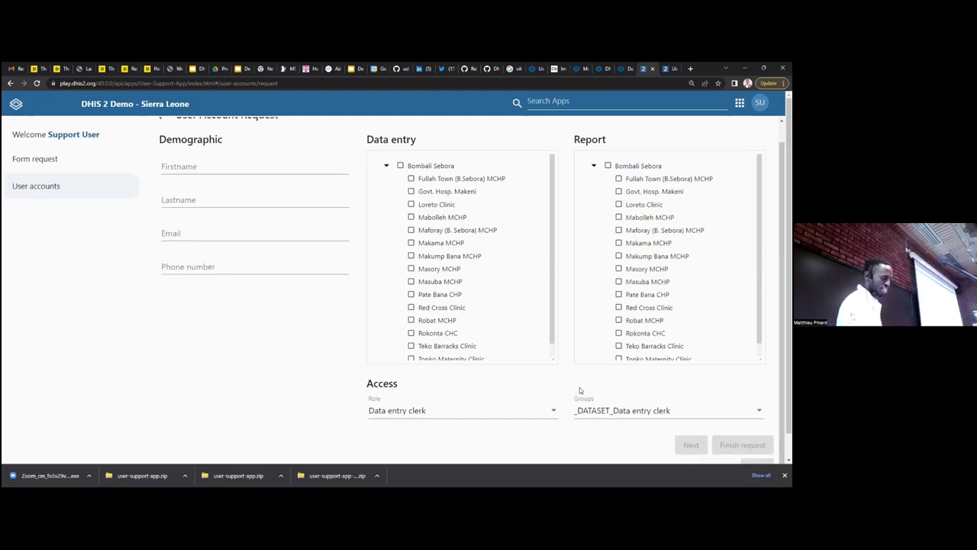
pyautogui.scroll(1, 580, 390)
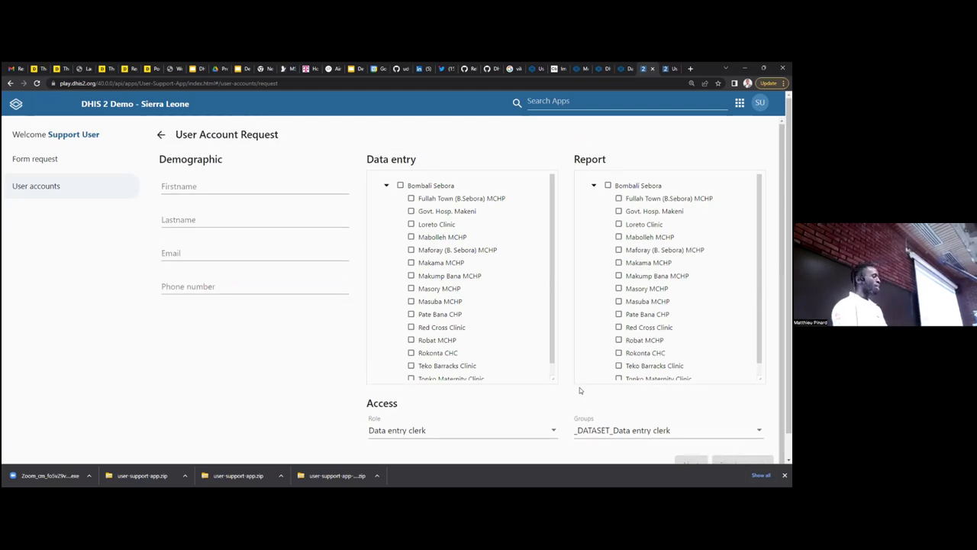
pyautogui.press('Tab')
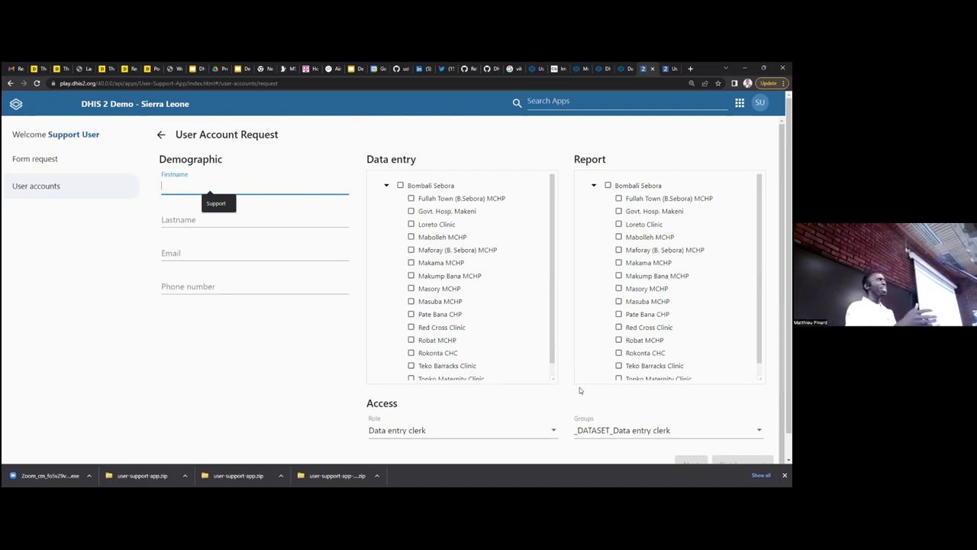
pyautogui.scroll(-2, 580, 390)
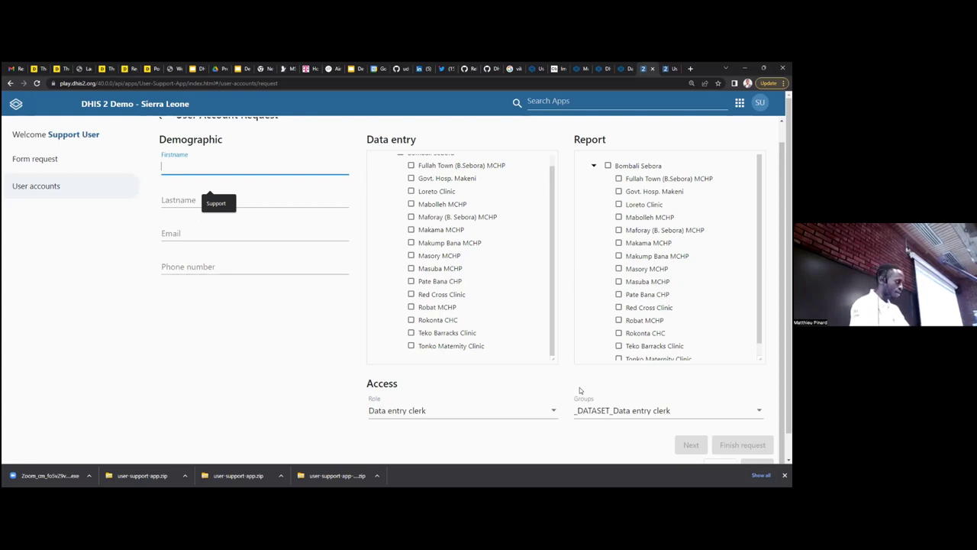
# Step: Switch windows to the DHIS2 Messaging Ticket folder in Edge
pyautogui.hotkey('alt', 'Tab')
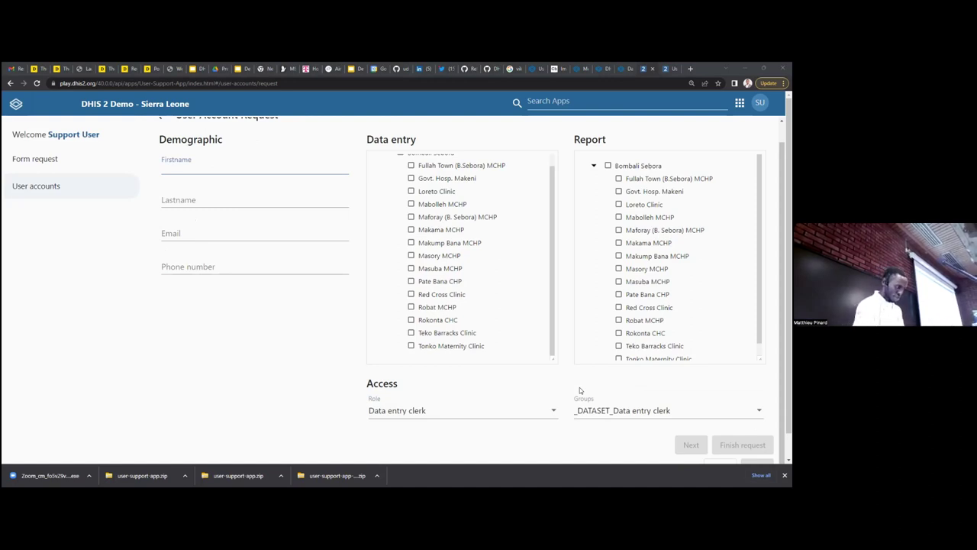
pyautogui.hotkey('alt', 'Tab')
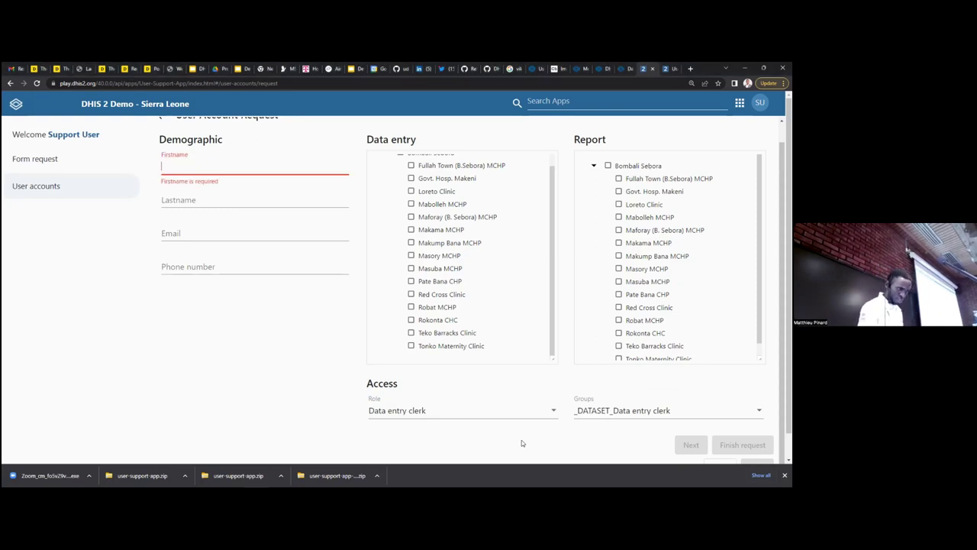
pyautogui.hotkey('alt', 'Tab')
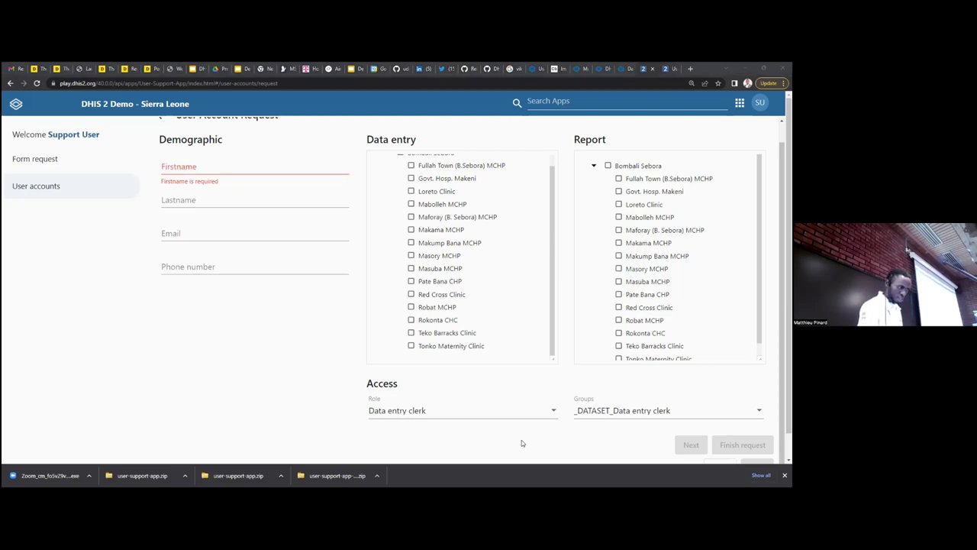
pyautogui.hotkey('alt', 'Tab')
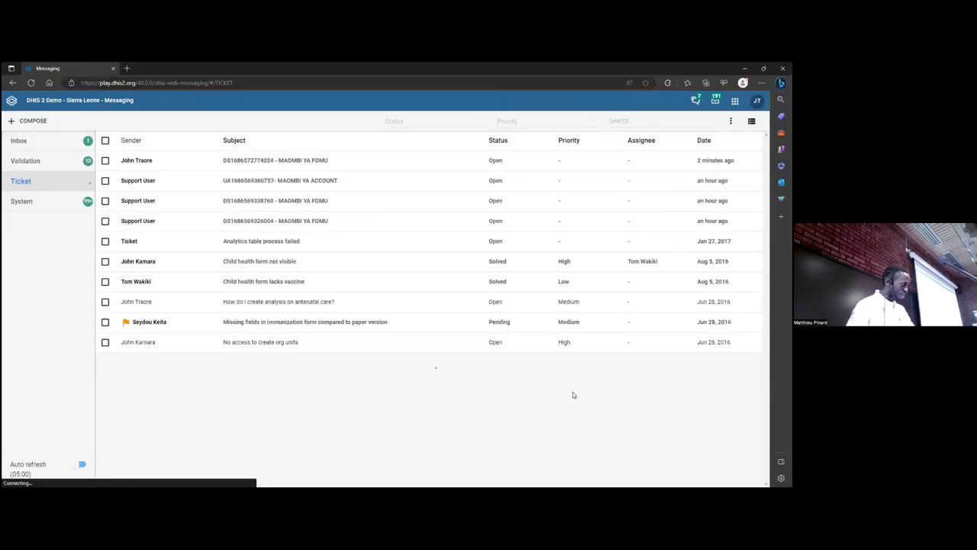
pyautogui.scroll(2, 572, 395)
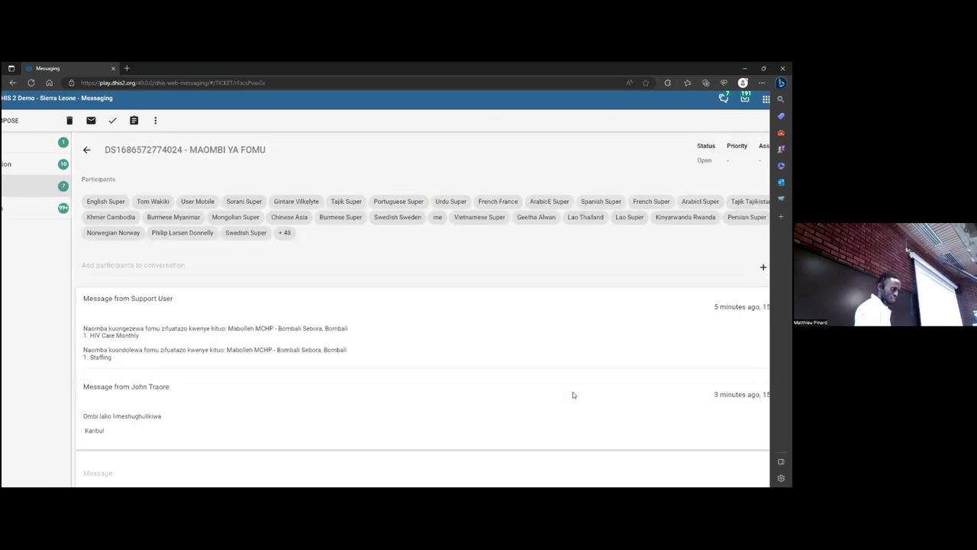
pyautogui.scroll(-1, 572, 395)
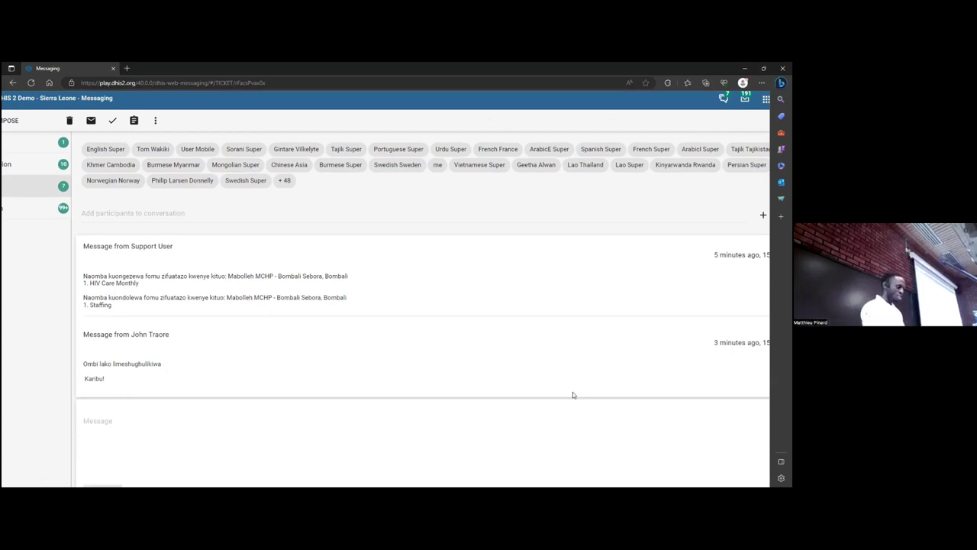
pyautogui.scroll(2, 573, 392)
pyautogui.scroll(-2, 572, 391)
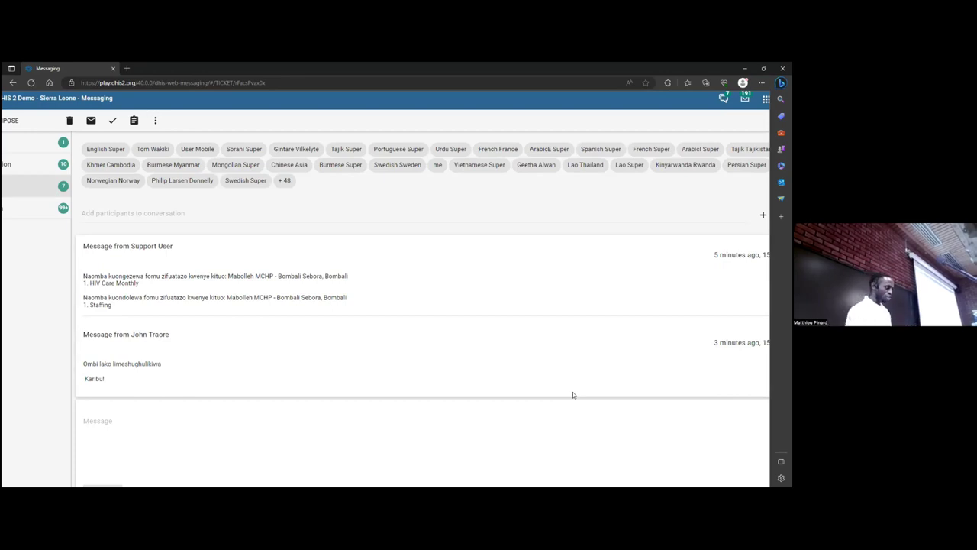
pyautogui.hscroll(-1, 573, 392)
pyautogui.hotkey('alt', 'Left')
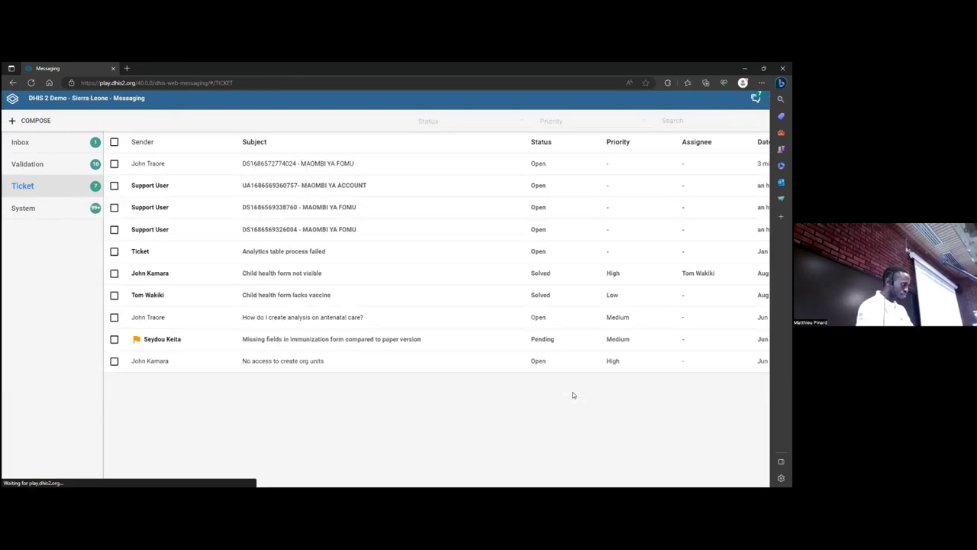
# Step: Review the MAOMBI YA ACCOUNT ticket's requested accounts, return to the Ticket list and open app search
pyautogui.hotkey('alt', 'Right')
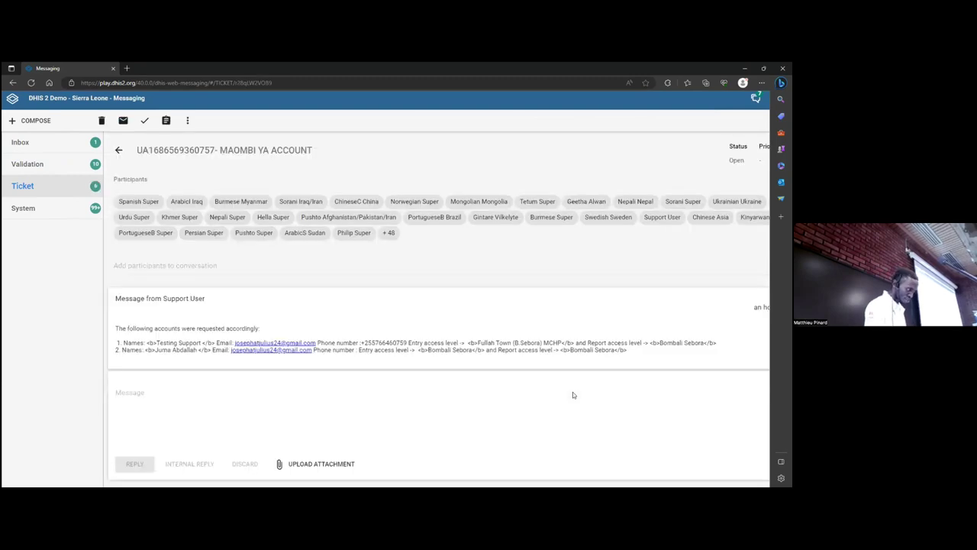
pyautogui.scroll(-1, 573, 394)
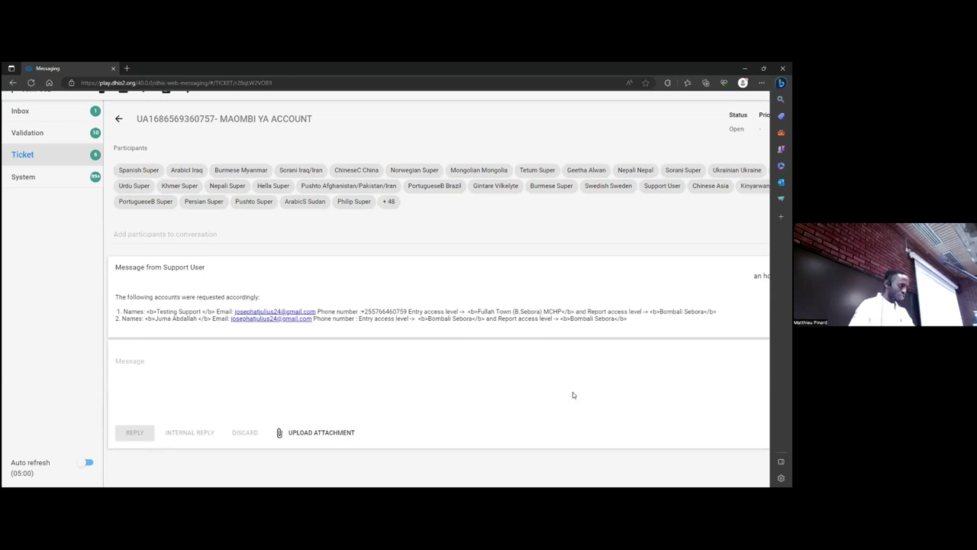
pyautogui.hotkey('alt', 'Left')
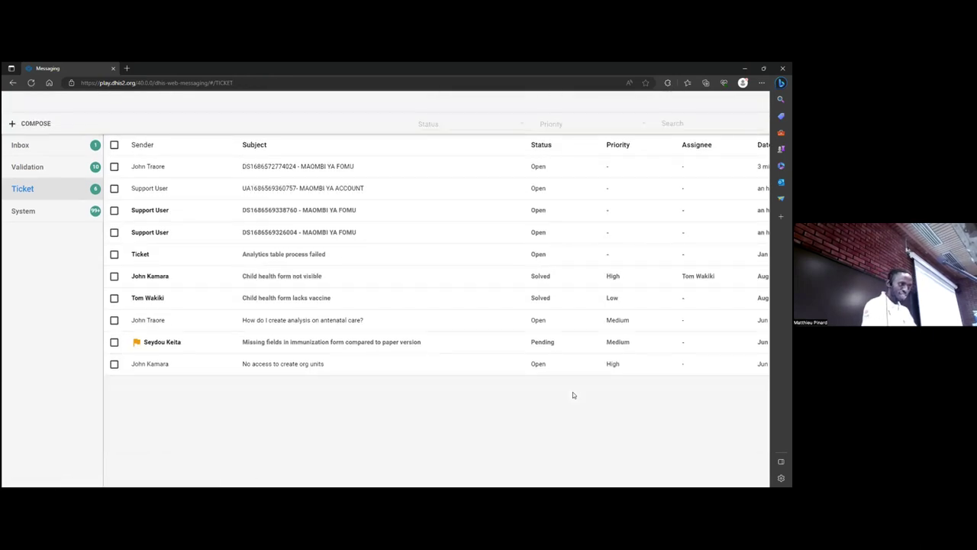
pyautogui.hotkey('ctrl', 'k')
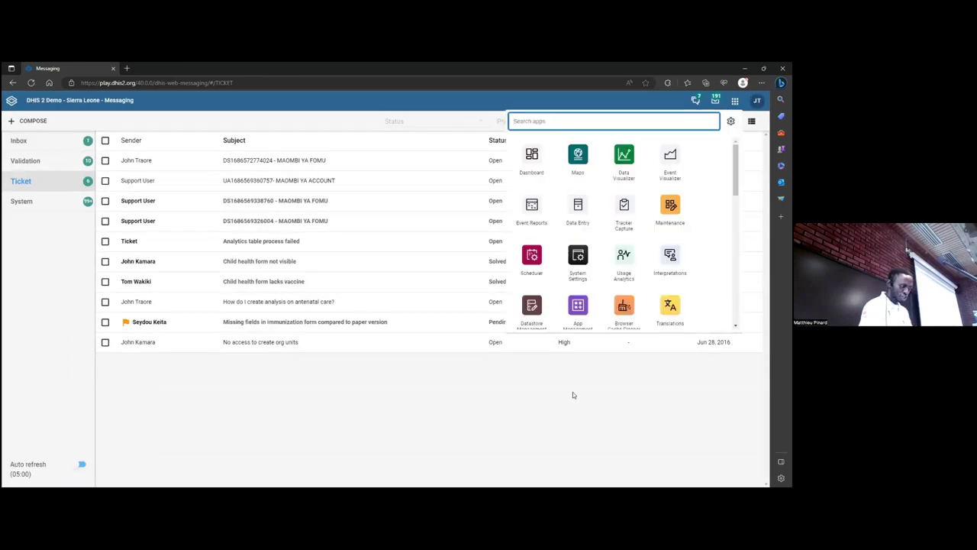
# Step: Launch User Support App via 'use' search and start approving the two-account request
pyautogui.write('use')
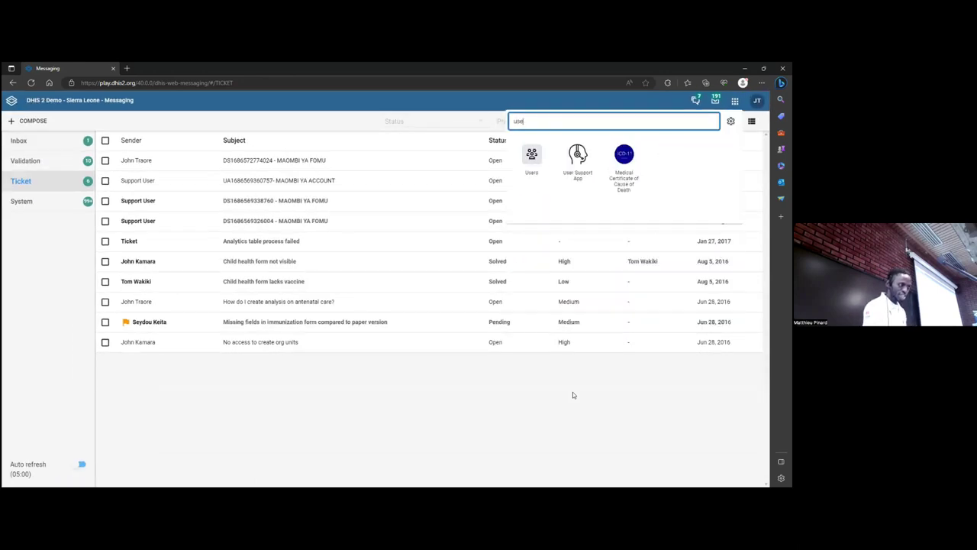
pyautogui.press('Right')
pyautogui.press('Return')
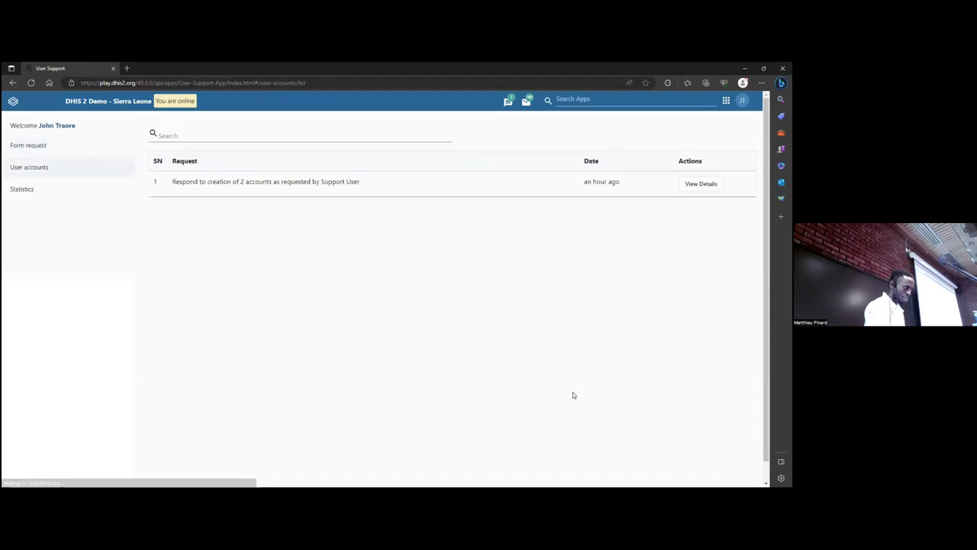
pyautogui.click(701, 183)
pyautogui.click(733, 229)
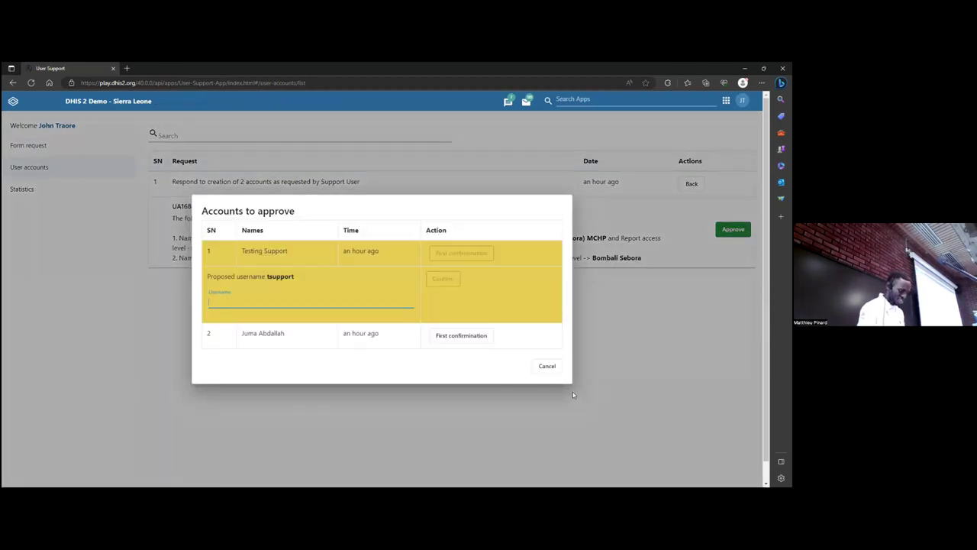
# Step: Paste the proposed username into row 1's Username field and confirm the first account
pyautogui.write('ts')
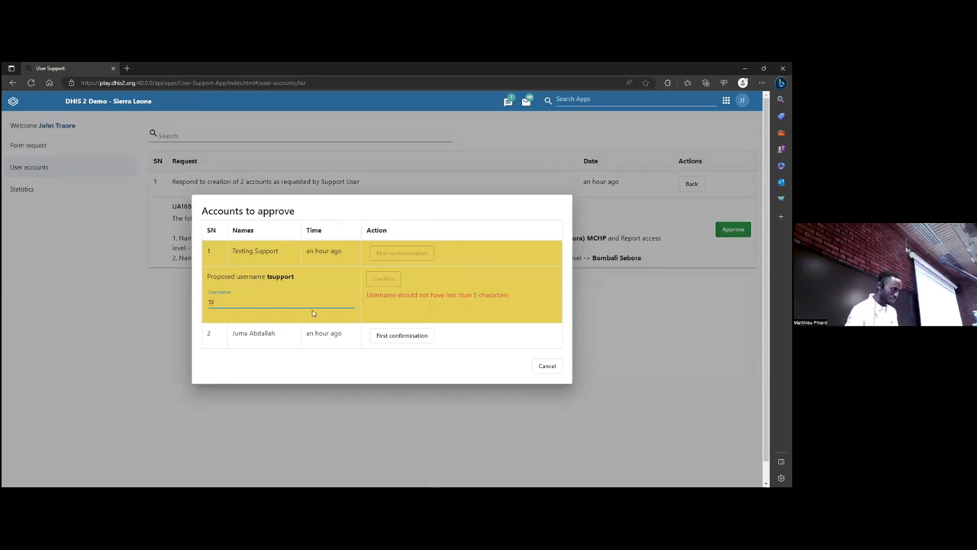
pyautogui.doubleClick(281, 276)
pyautogui.hotkey('ctrl', 'c')
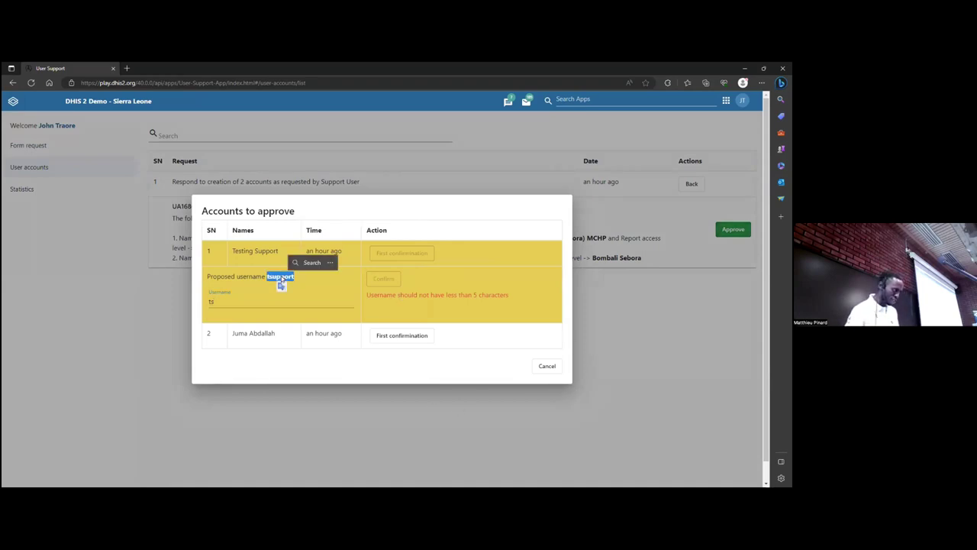
pyautogui.click(220, 303)
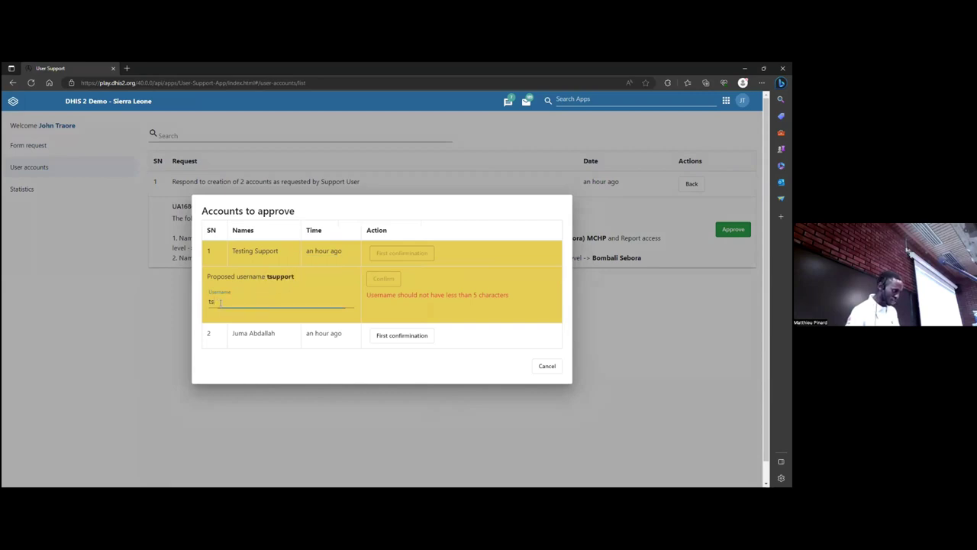
pyautogui.press('BackSpace')
pyautogui.hotkey('ctrl', 'v')
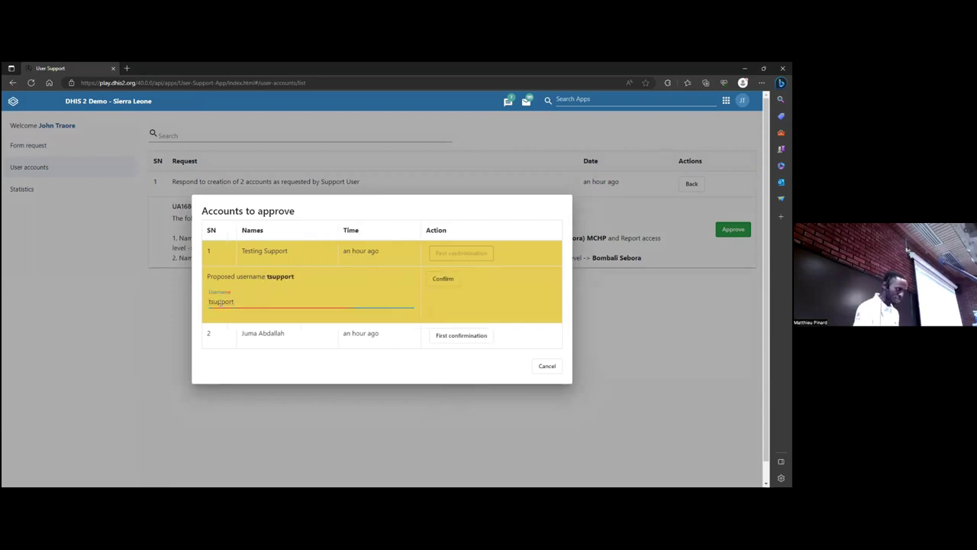
pyautogui.press('Return')
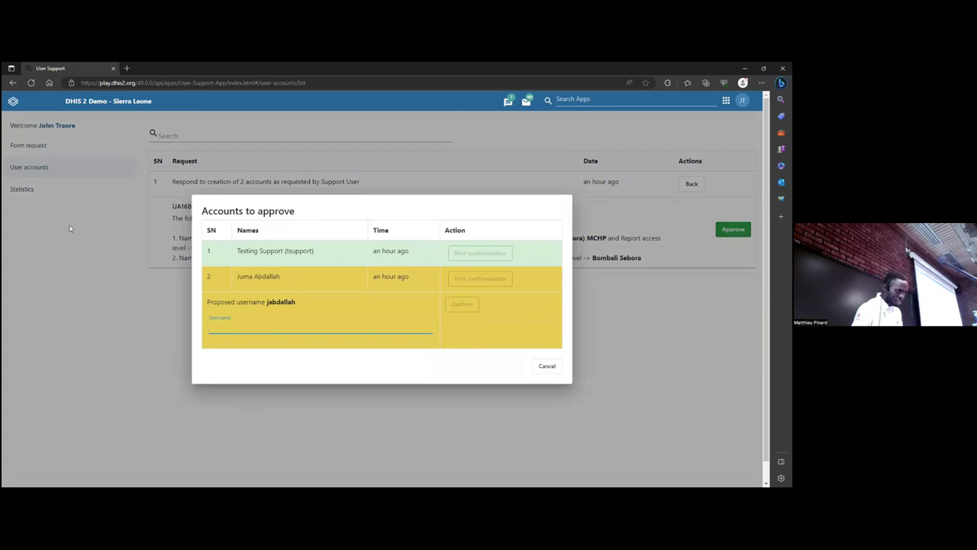
# Step: Open the second account's confirmation panel showing its proposed username
pyautogui.click(345, 288)
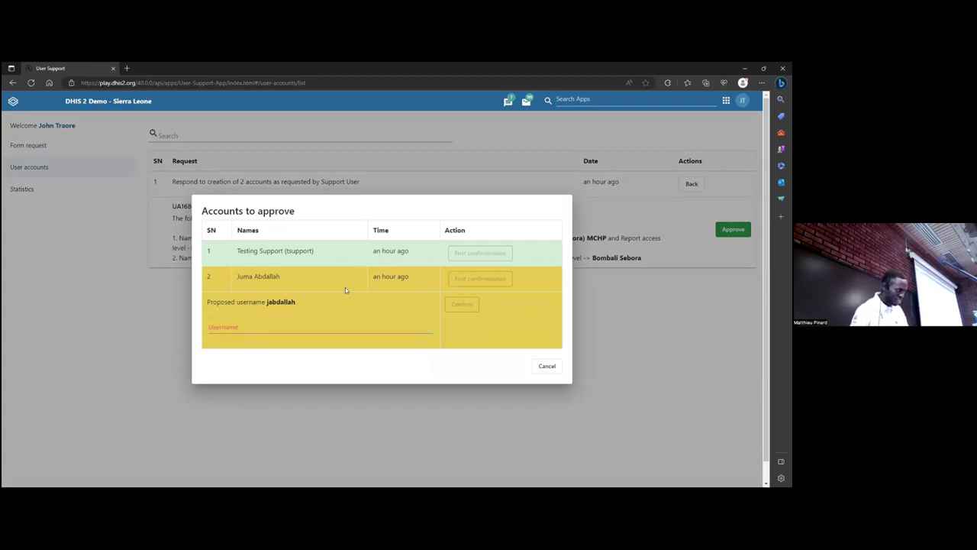
pyautogui.scroll(-1, 346, 287)
pyautogui.scroll(-1, 345, 290)
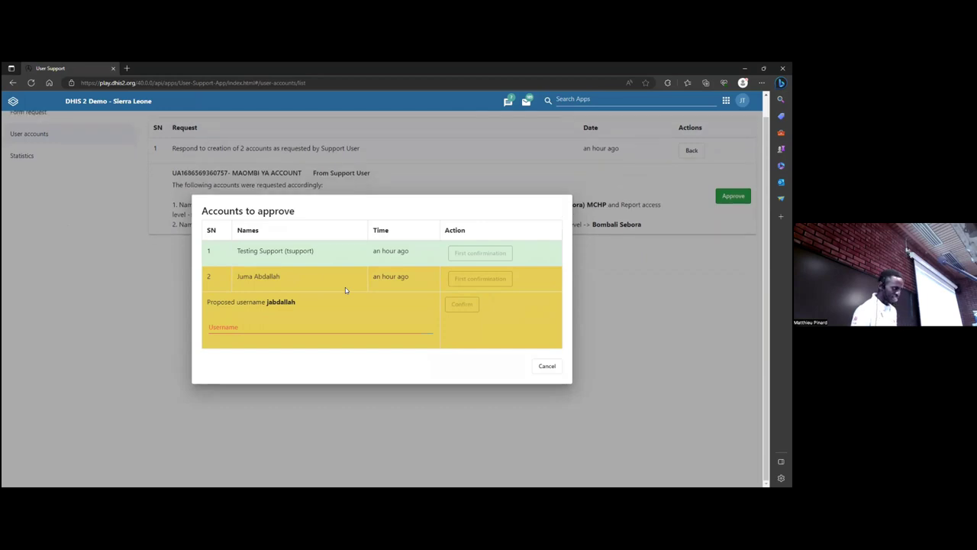
pyautogui.scroll(2, 345, 289)
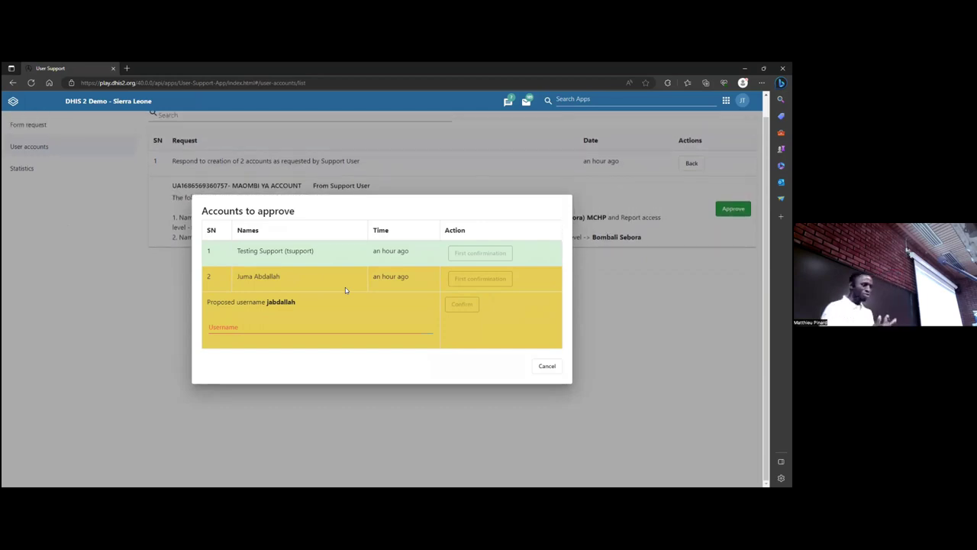
pyautogui.scroll(4, 345, 289)
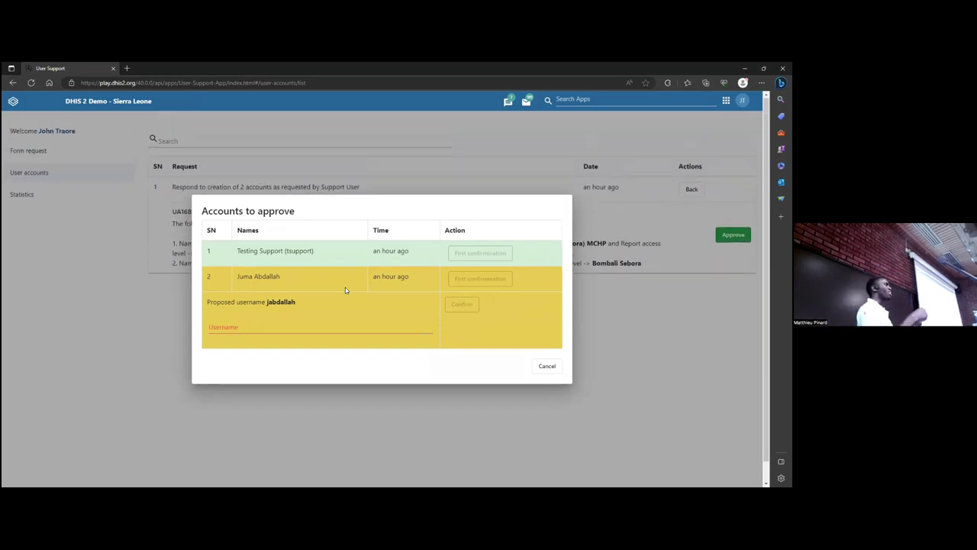
pyautogui.scroll(-2, 345, 290)
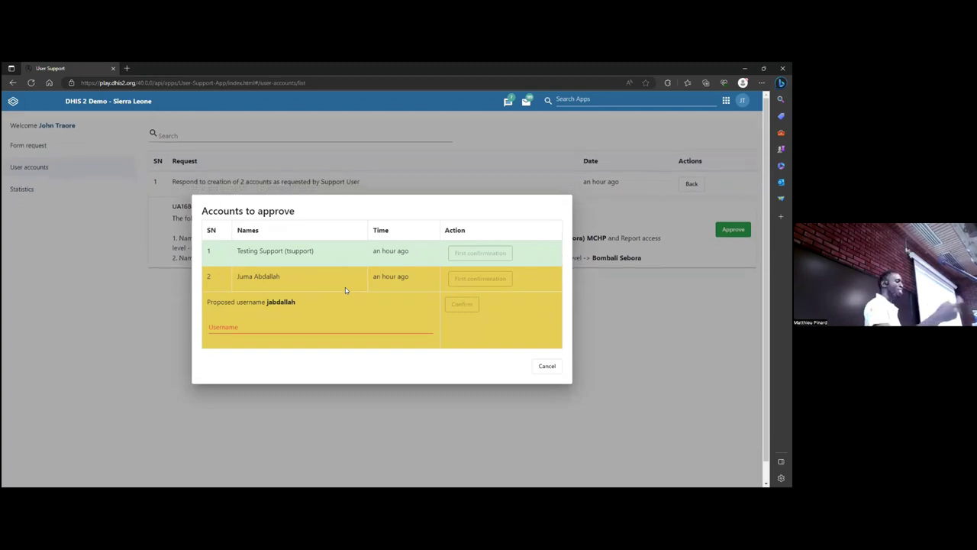